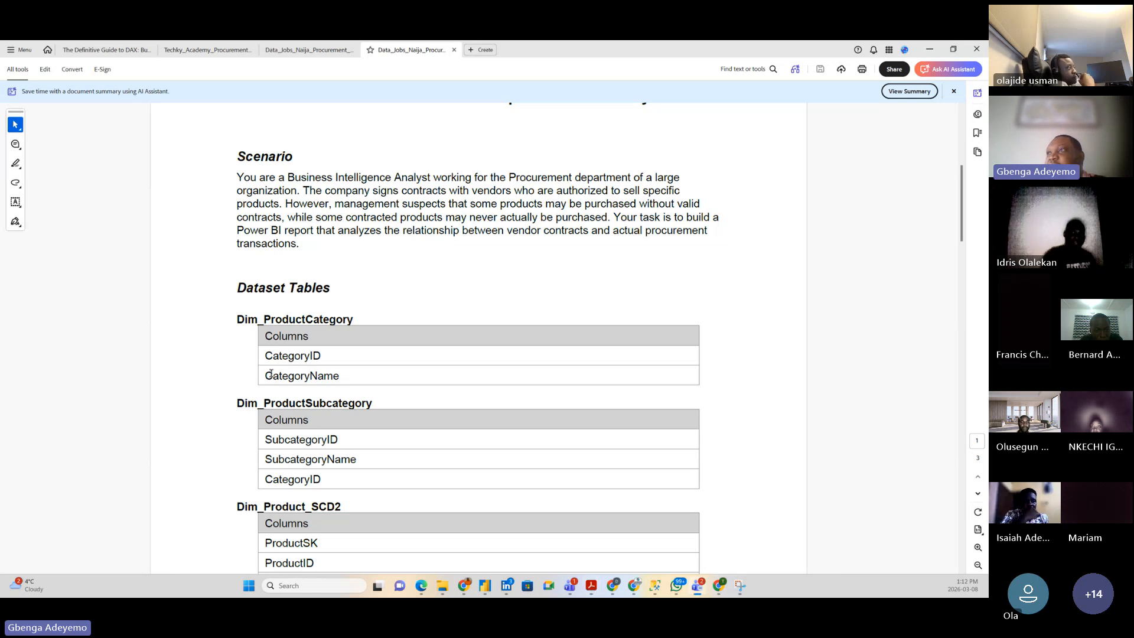
Step: Highlight the Dim_ProductCategory and Dim_ProductSubcategory headings in the brief's Dataset Tables
{"action": "left_click_drag", "start_coordinate": [236, 319], "coordinate": [318, 325]}
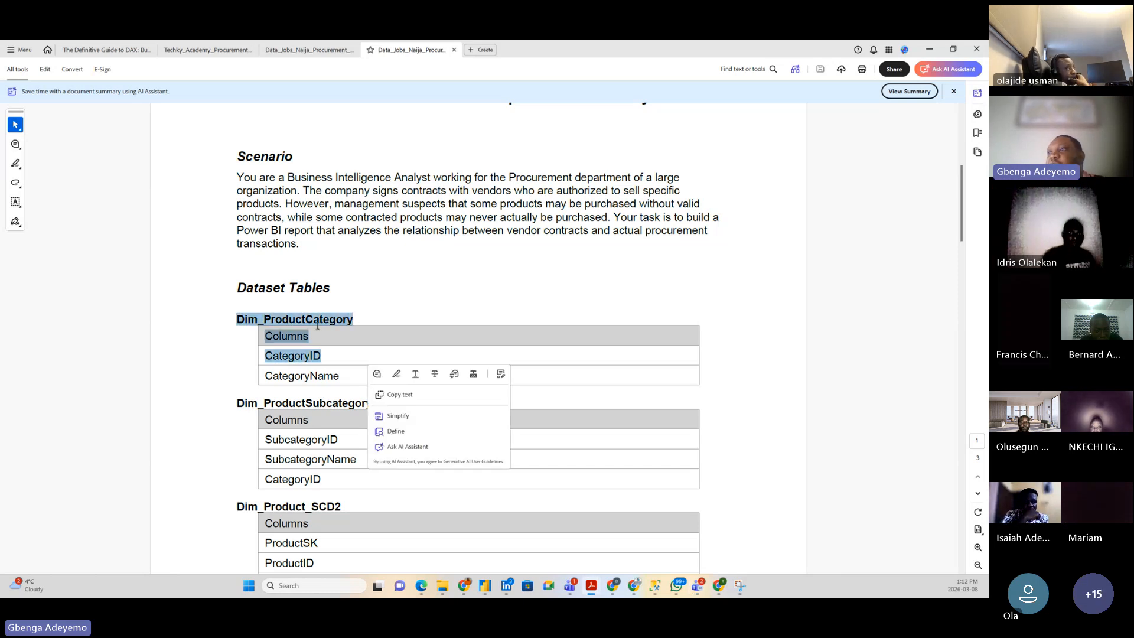
{"action": "left_click", "coordinate": [218, 363]}
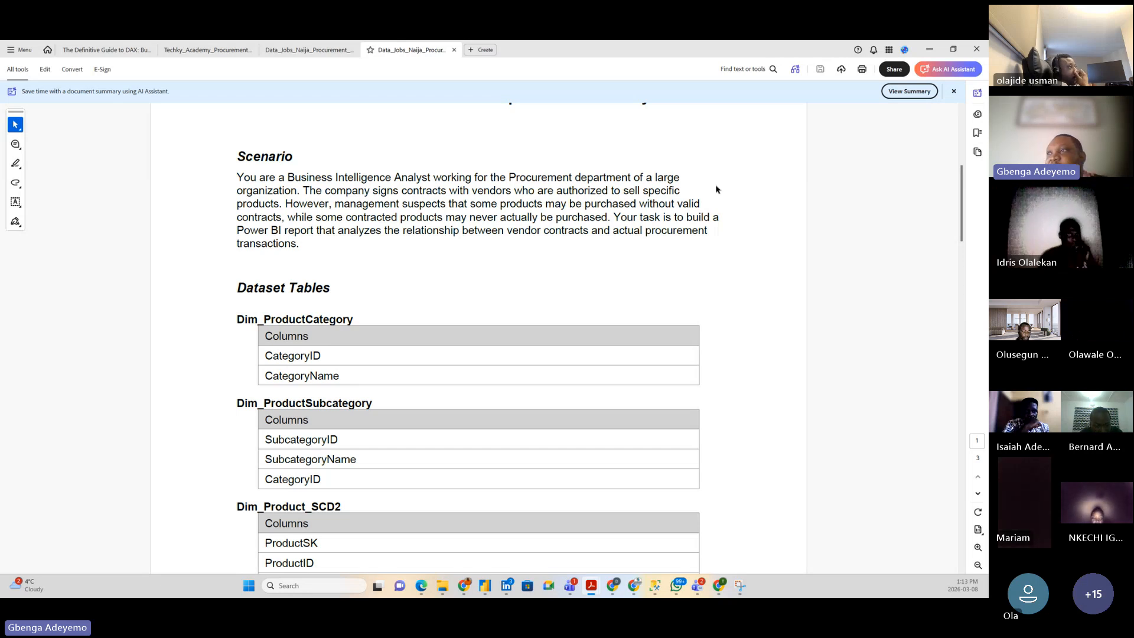
{"action": "scroll", "coordinate": [240, 350], "scroll_direction": "down", "scroll_amount": 1}
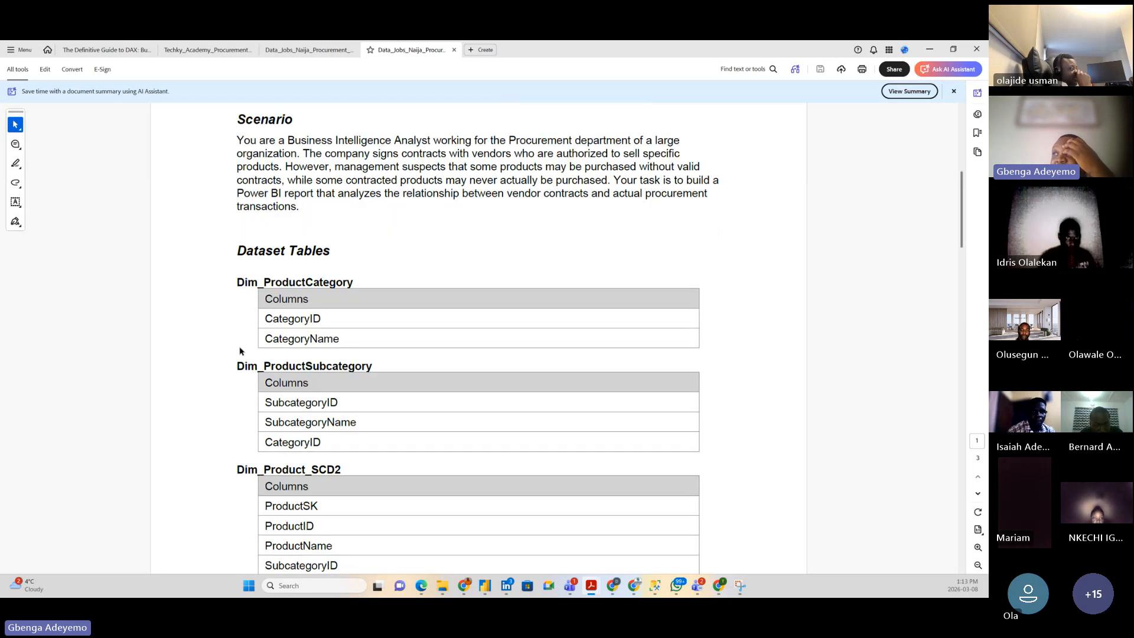
{"action": "left_click_drag", "start_coordinate": [264, 283], "coordinate": [348, 284]}
{"action": "left_click", "coordinate": [227, 353]}
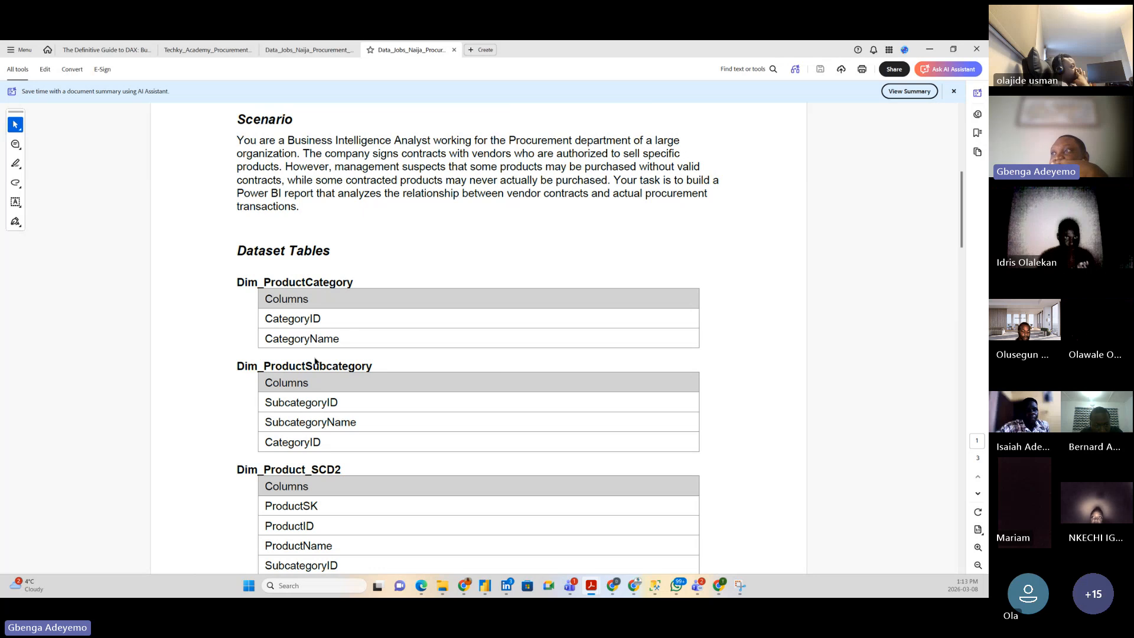
{"action": "scroll", "coordinate": [238, 372], "scroll_direction": "down", "scroll_amount": 2}
{"action": "scroll", "coordinate": [226, 334], "scroll_direction": "down", "scroll_amount": 1}
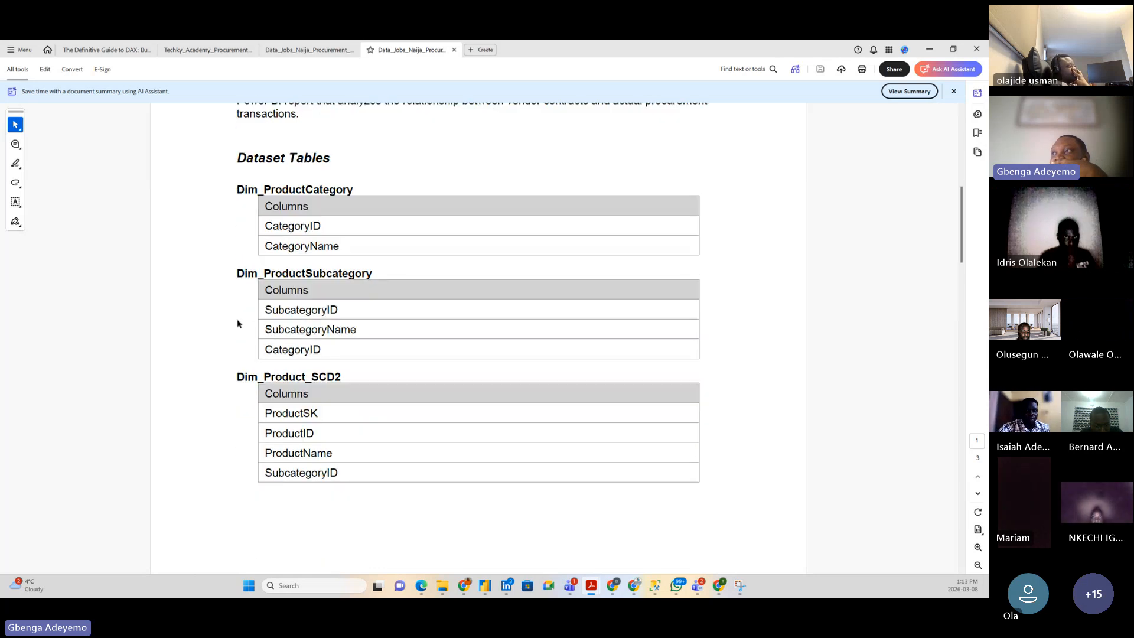
{"action": "left_click_drag", "start_coordinate": [236, 271], "coordinate": [381, 254]}
{"action": "left_click", "coordinate": [234, 339]}
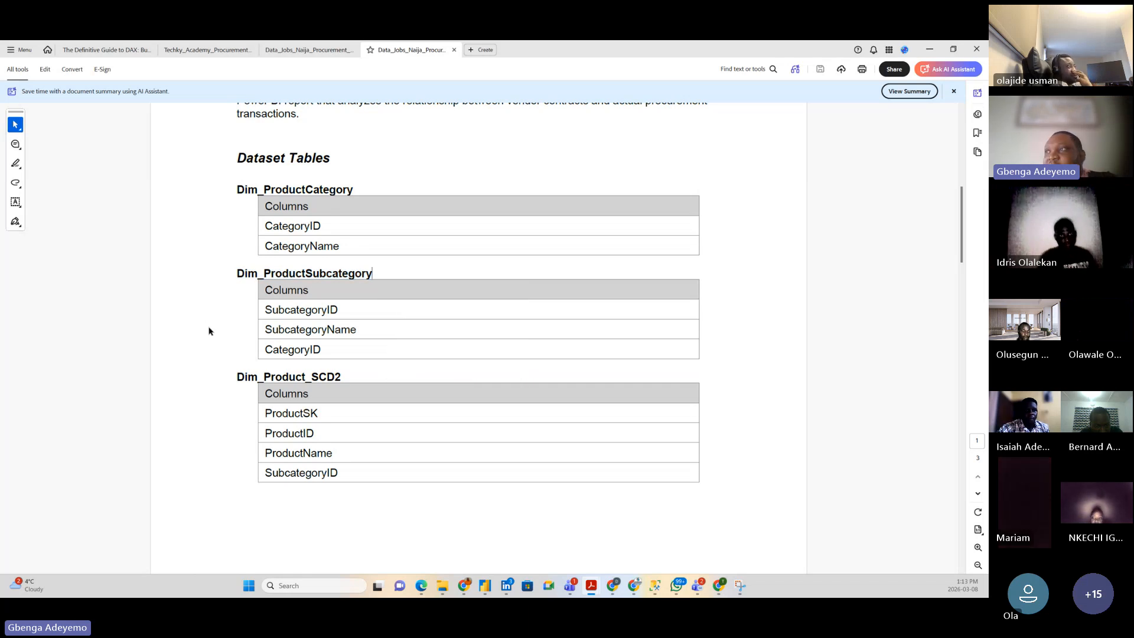
Step: Highlight the subcategory column names and the Dim_Product_SCD2 table with its columns
{"action": "left_click_drag", "start_coordinate": [266, 309], "coordinate": [246, 347]}
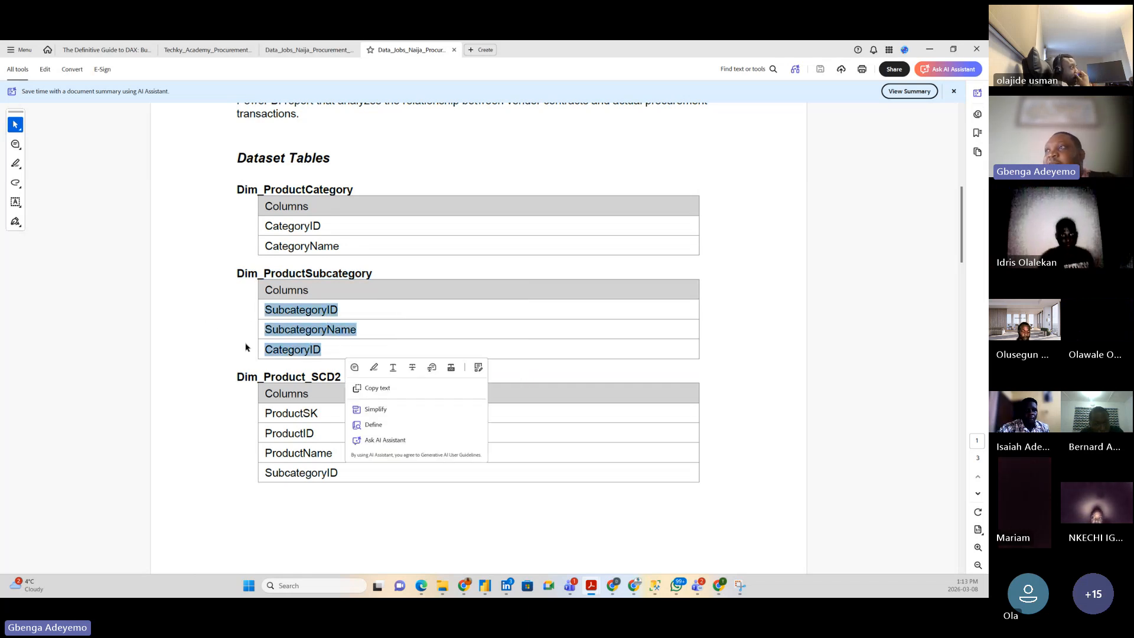
{"action": "left_click", "coordinate": [215, 337]}
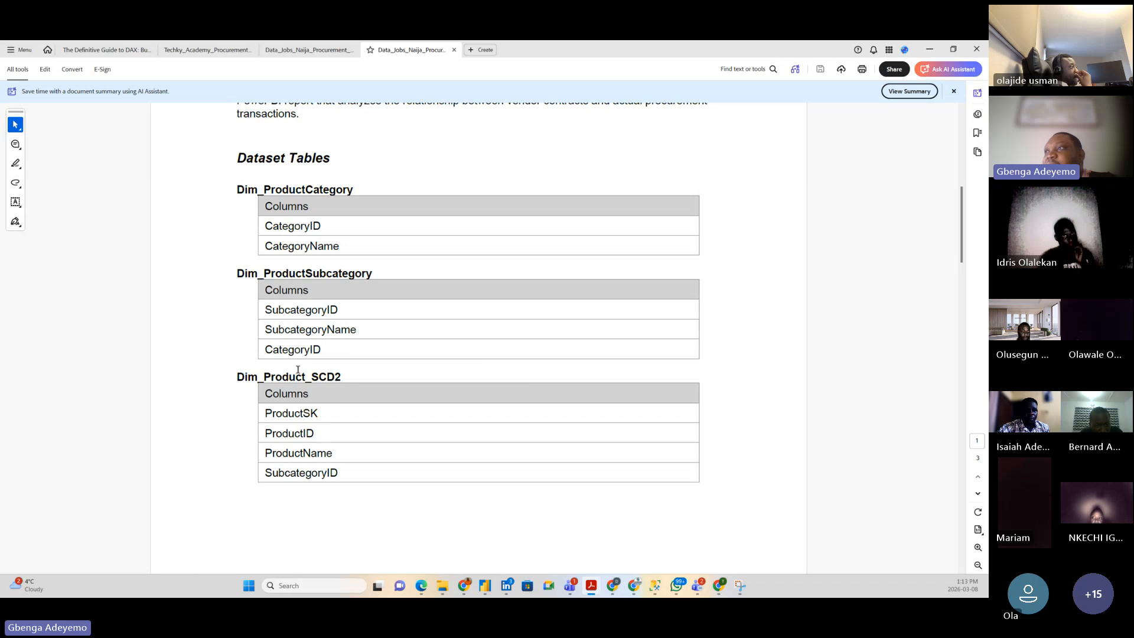
{"action": "left_click_drag", "start_coordinate": [235, 381], "coordinate": [351, 477]}
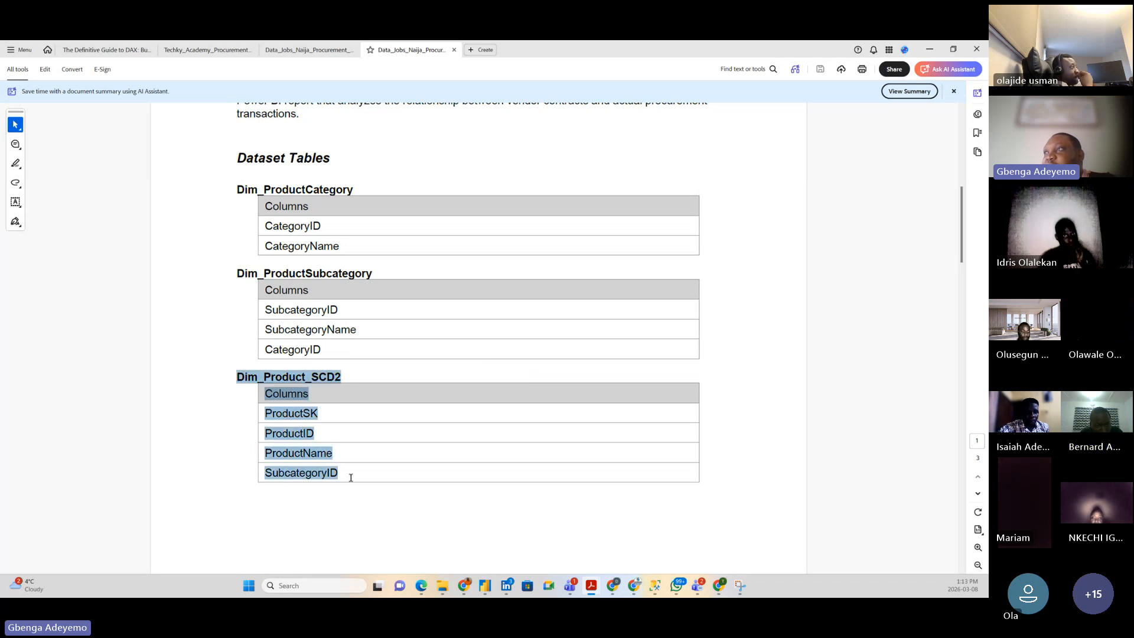
{"action": "left_click_drag", "start_coordinate": [241, 271], "coordinate": [381, 345]}
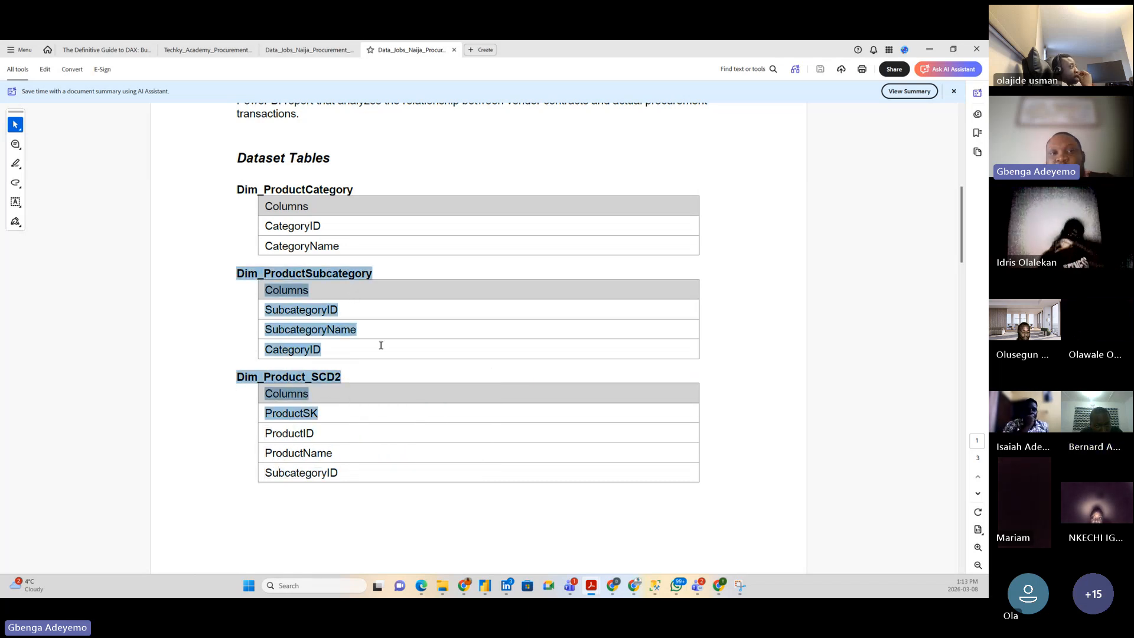
{"action": "left_click", "coordinate": [346, 456]}
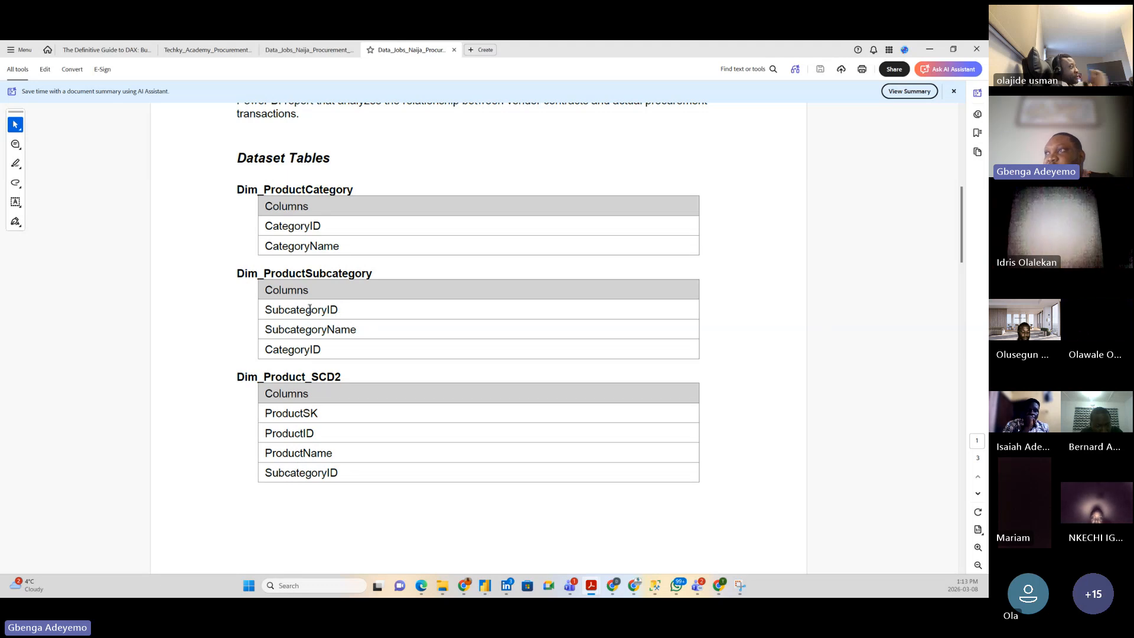
{"action": "left_click_drag", "start_coordinate": [373, 272], "coordinate": [238, 273]}
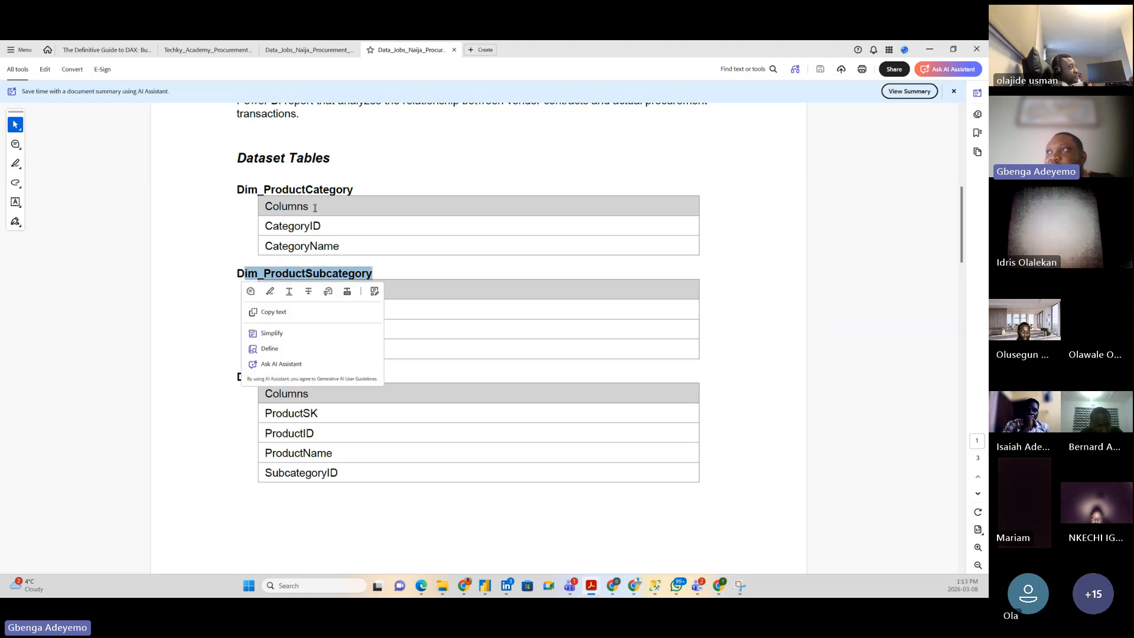
{"action": "left_click", "coordinate": [365, 192]}
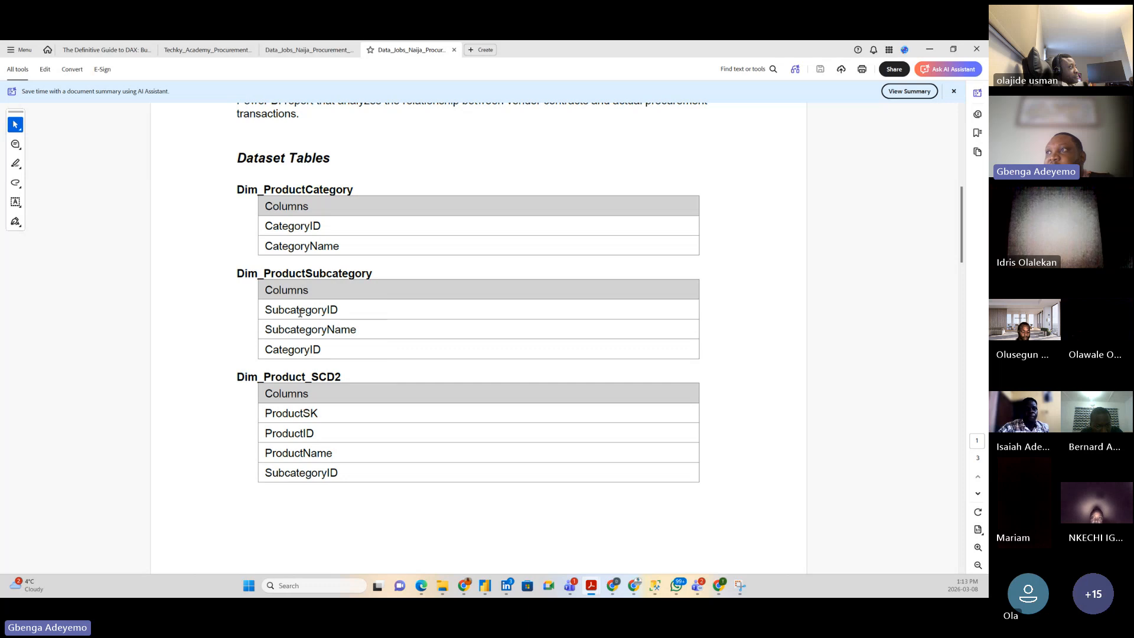
{"action": "left_click_drag", "start_coordinate": [281, 349], "coordinate": [287, 349]}
{"action": "left_click", "coordinate": [296, 227]}
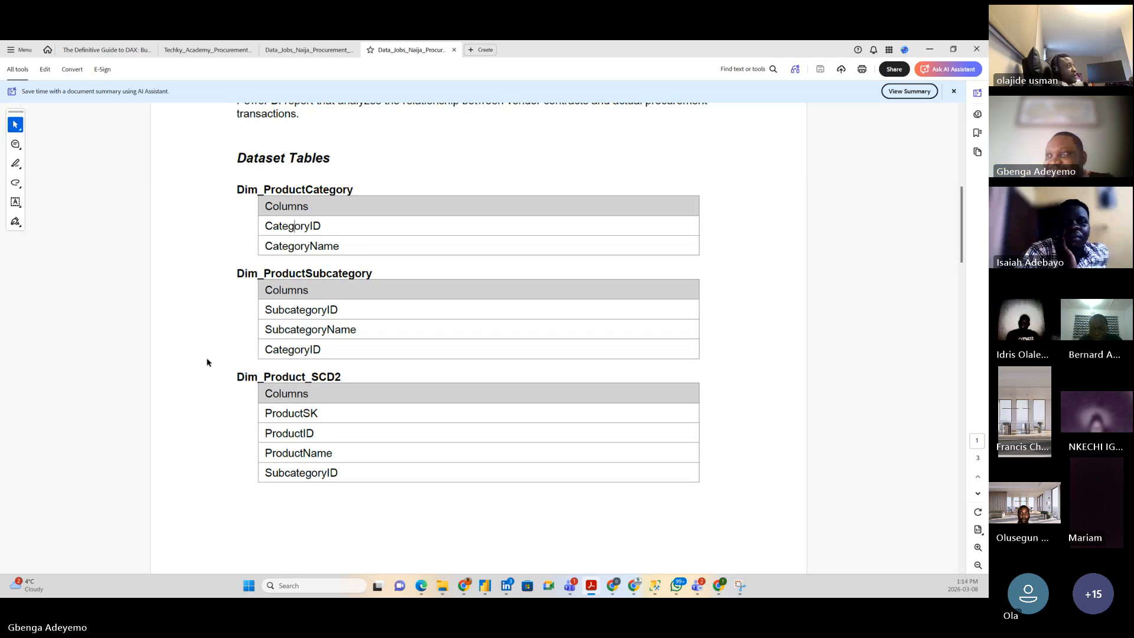
{"action": "scroll", "coordinate": [219, 393], "scroll_direction": "down", "scroll_amount": 3}
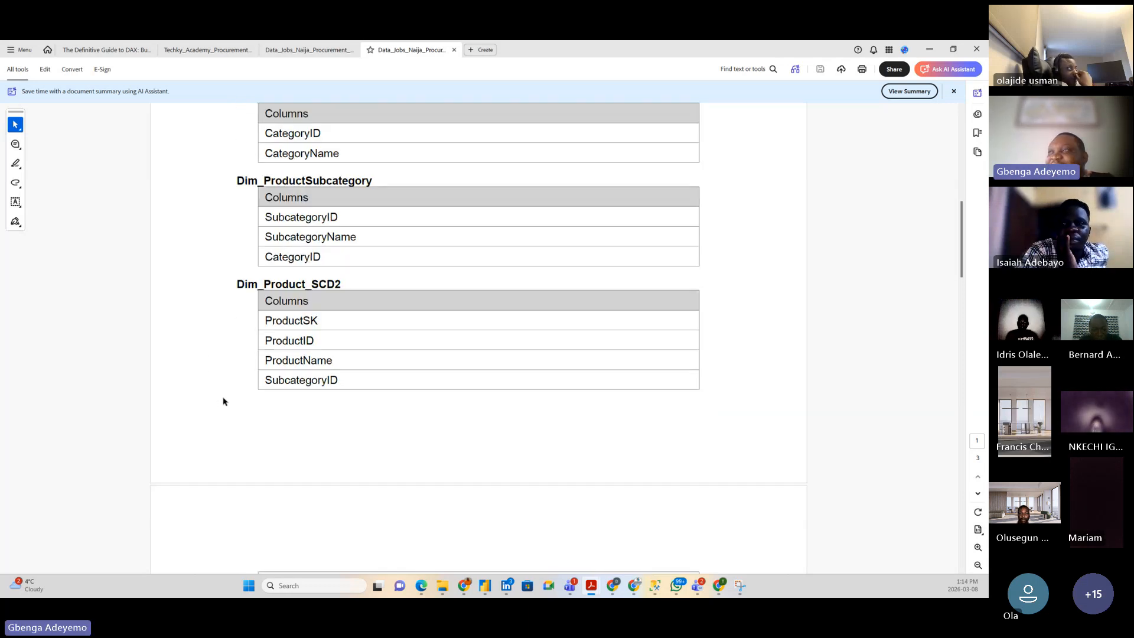
Step: Scroll past the page break to Dim_Product_SCD2's StandardCost, EffectiveStartDate, EffectiveEndDate and IsCurrent
{"action": "scroll", "coordinate": [222, 402], "scroll_direction": "down", "scroll_amount": 6}
{"action": "scroll", "coordinate": [223, 401], "scroll_direction": "up", "scroll_amount": 2}
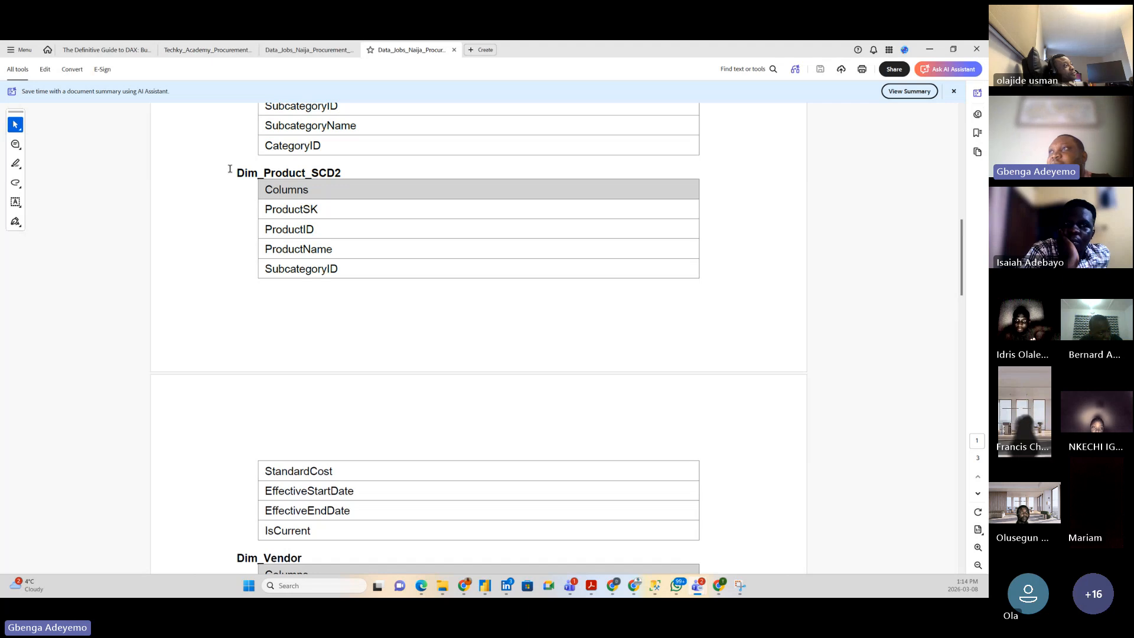
{"action": "left_click_drag", "start_coordinate": [232, 170], "coordinate": [245, 223]}
{"action": "left_click", "coordinate": [244, 225]}
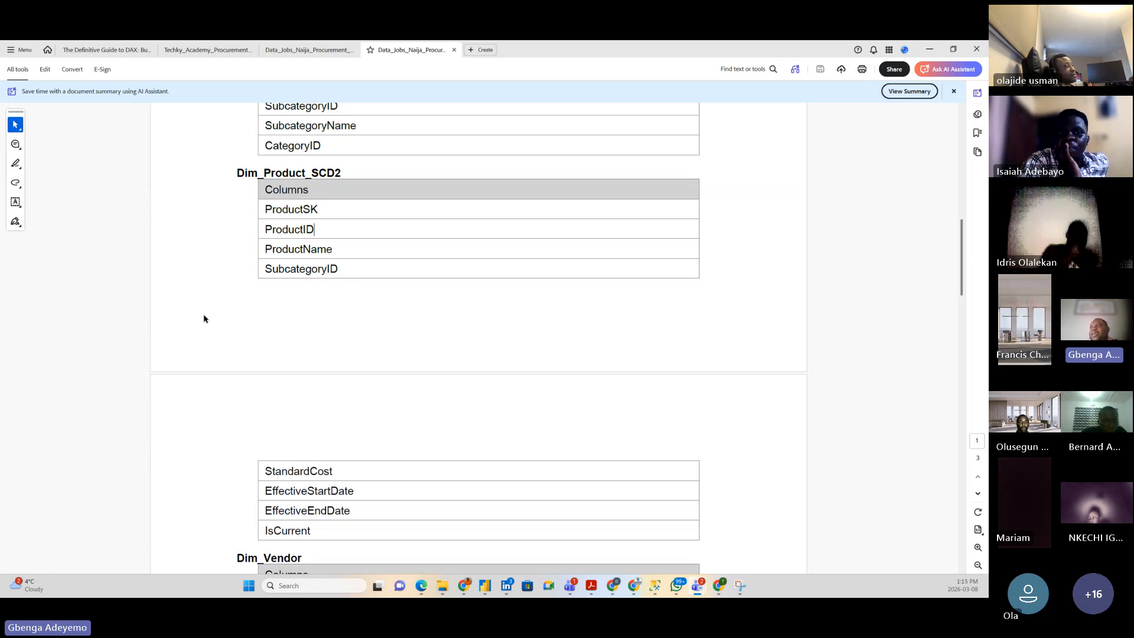
{"action": "scroll", "coordinate": [203, 319], "scroll_direction": "down", "scroll_amount": 1}
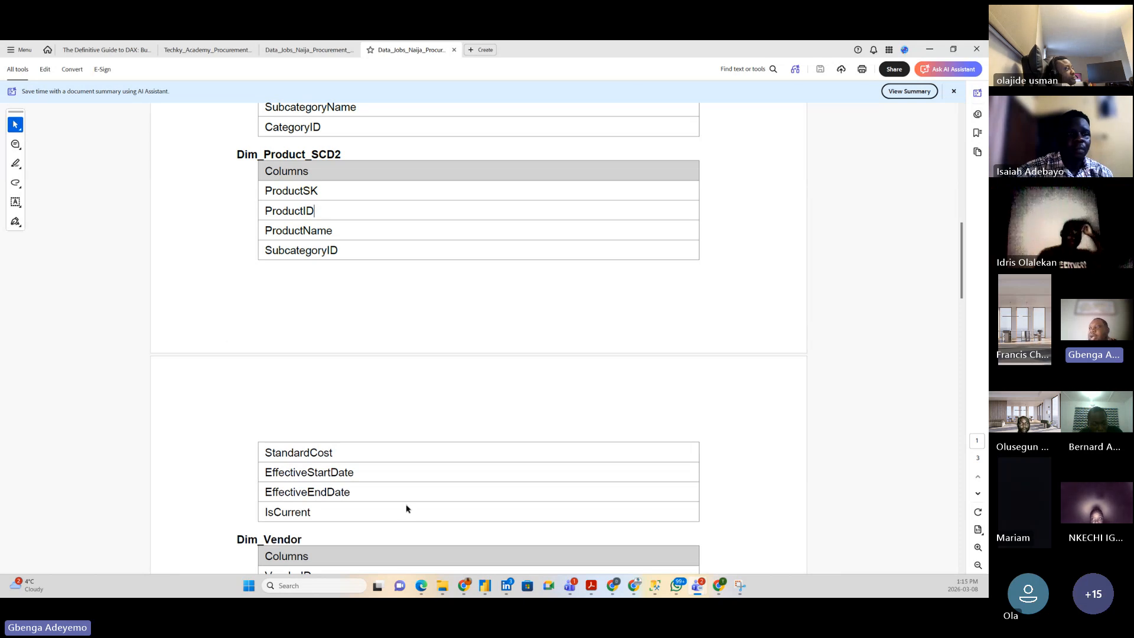
{"action": "left_click_drag", "start_coordinate": [354, 473], "coordinate": [307, 483]}
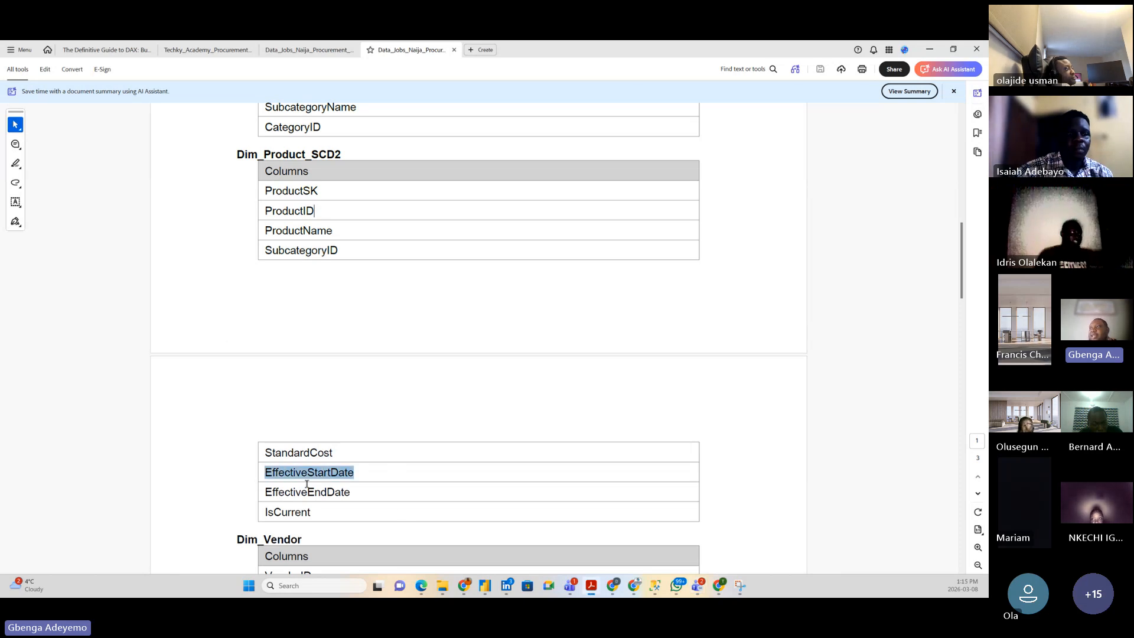
{"action": "left_click", "coordinate": [356, 495]}
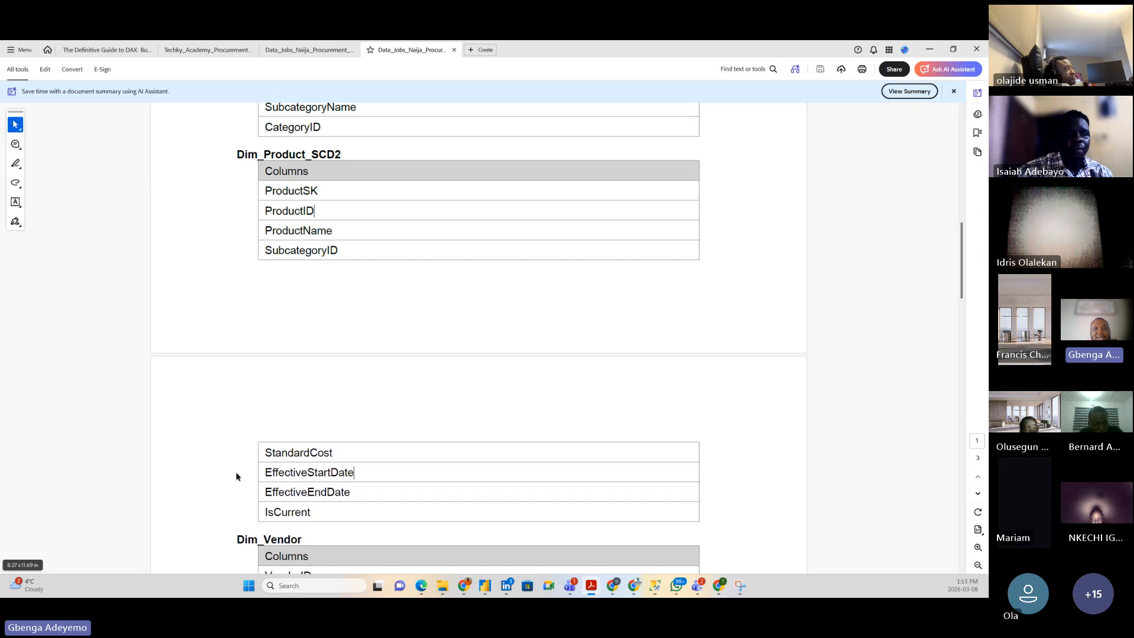
{"action": "double_click", "coordinate": [298, 511]}
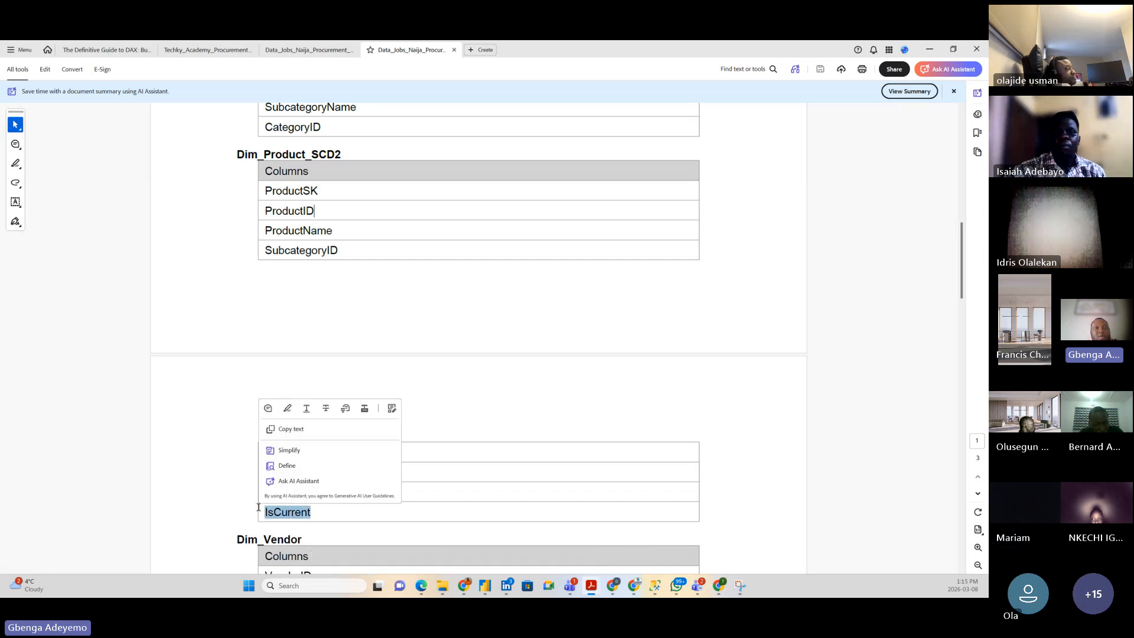
{"action": "left_click", "coordinate": [217, 512]}
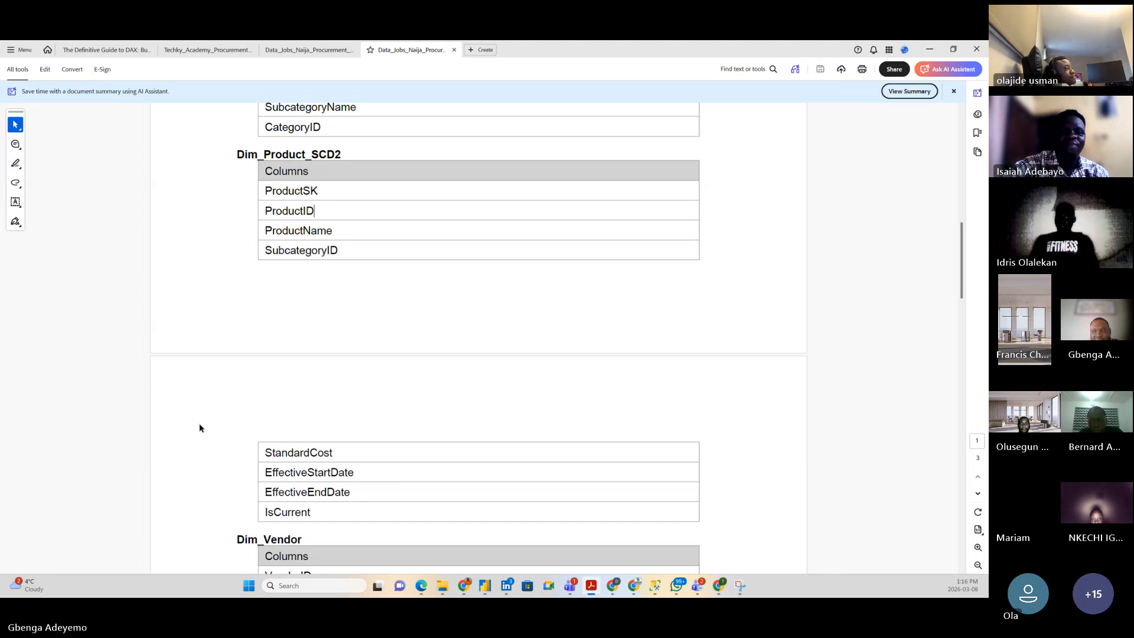
{"action": "scroll", "coordinate": [204, 429], "scroll_direction": "down", "scroll_amount": 1}
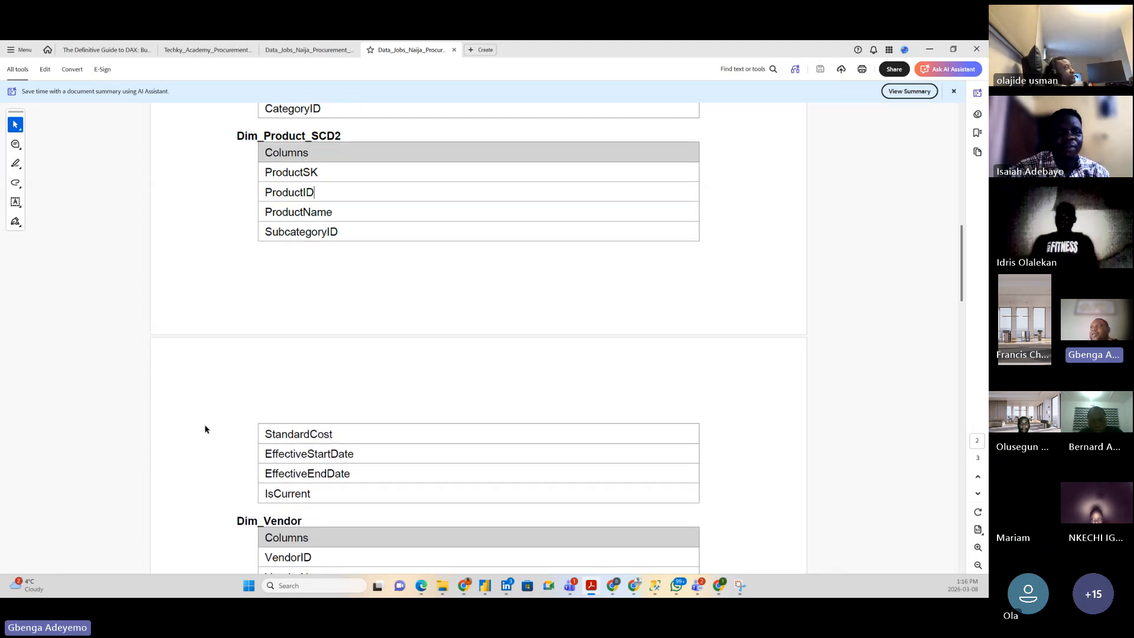
{"action": "scroll", "coordinate": [212, 420], "scroll_direction": "down", "scroll_amount": 5}
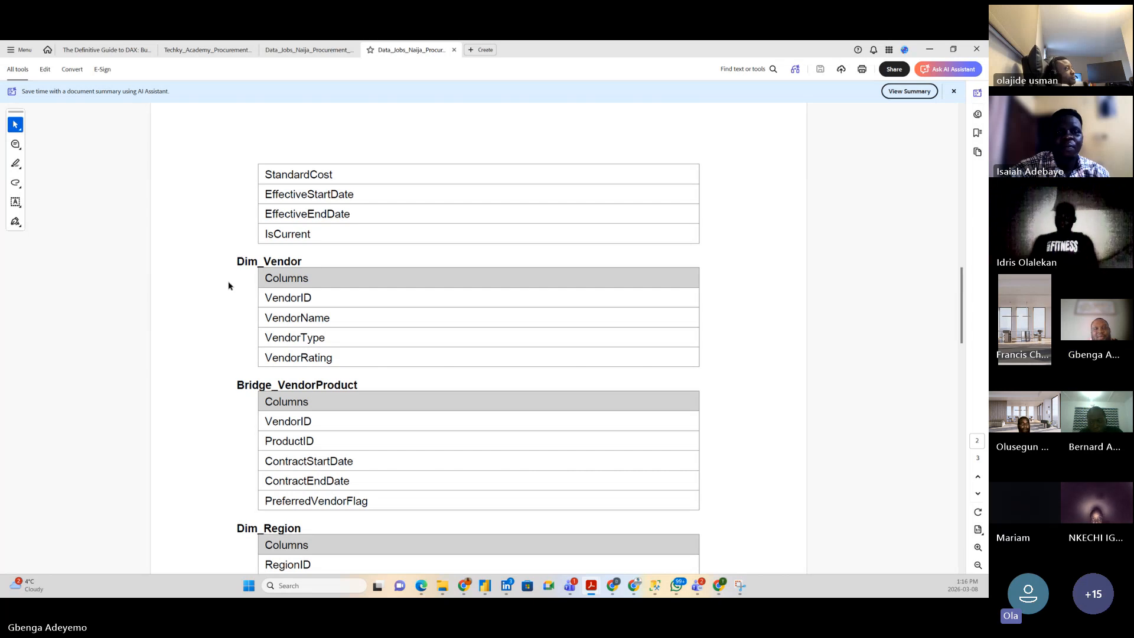
{"action": "scroll", "coordinate": [221, 342], "scroll_direction": "up", "scroll_amount": 3}
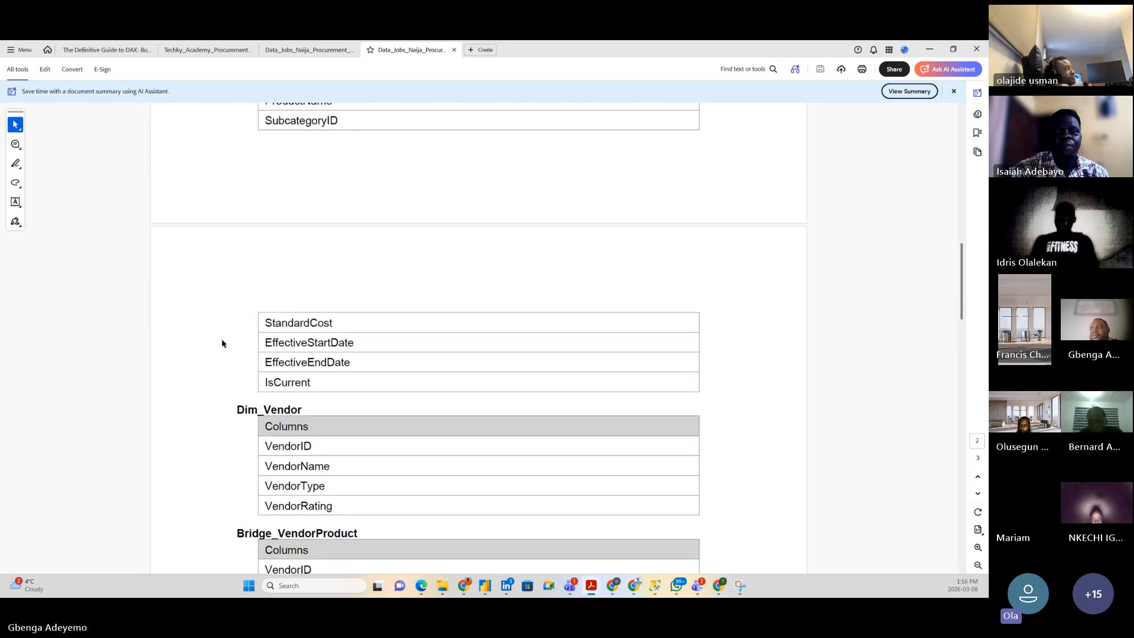
{"action": "scroll", "coordinate": [223, 343], "scroll_direction": "up", "scroll_amount": 2}
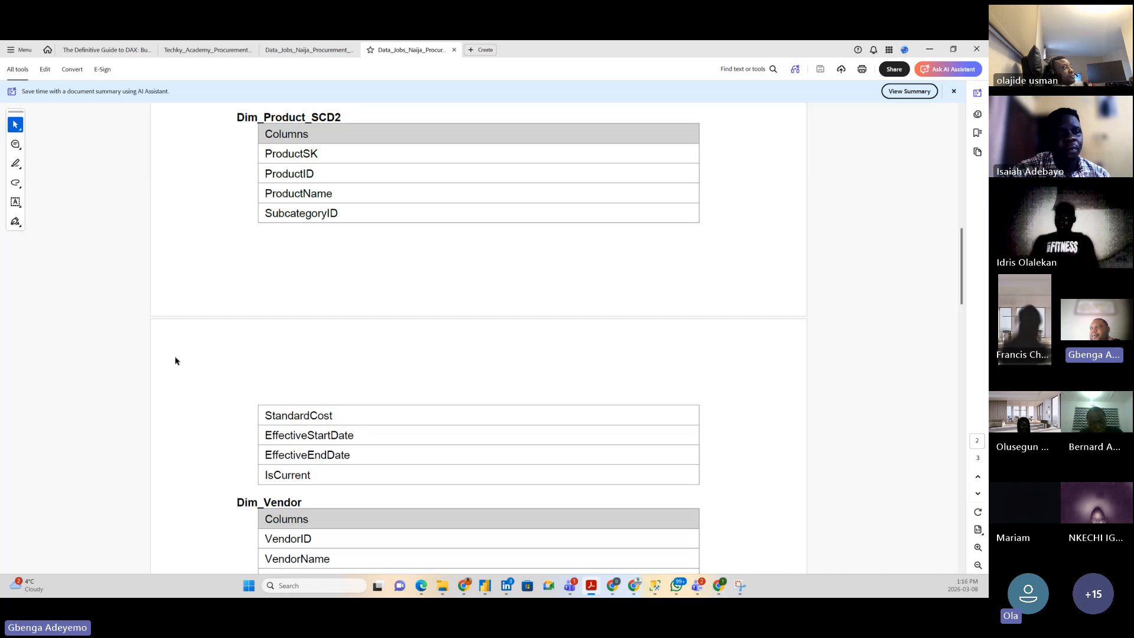
{"action": "scroll", "coordinate": [177, 360], "scroll_direction": "down", "scroll_amount": 1}
{"action": "scroll", "coordinate": [177, 360], "scroll_direction": "down", "scroll_amount": 1}
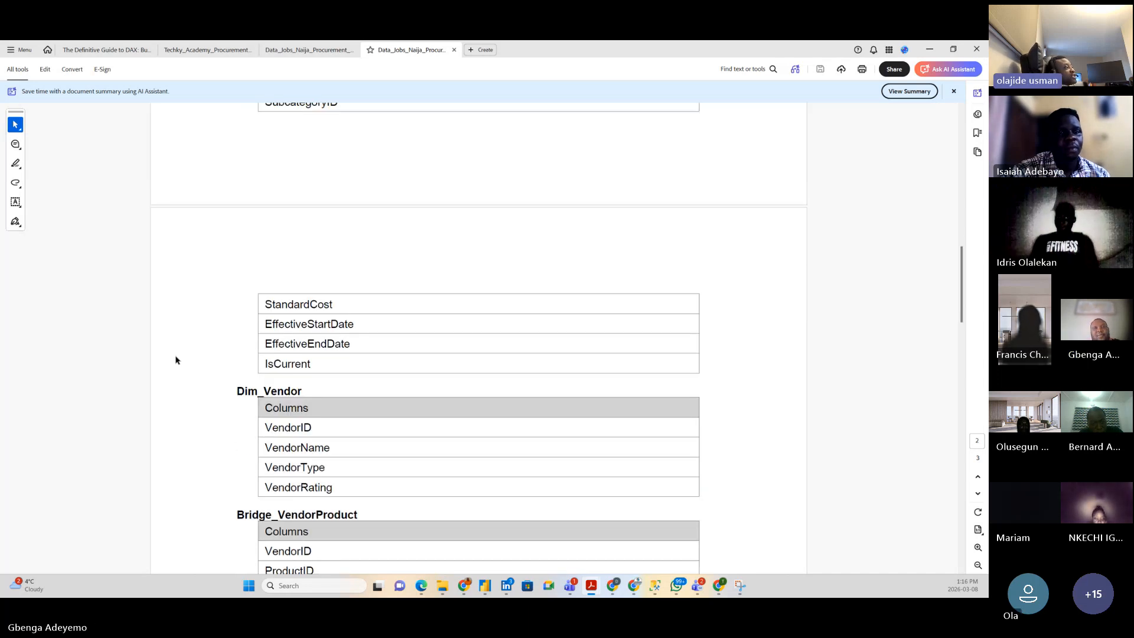
{"action": "scroll", "coordinate": [176, 359], "scroll_direction": "up", "scroll_amount": 2}
{"action": "scroll", "coordinate": [176, 359], "scroll_direction": "up", "scroll_amount": 1}
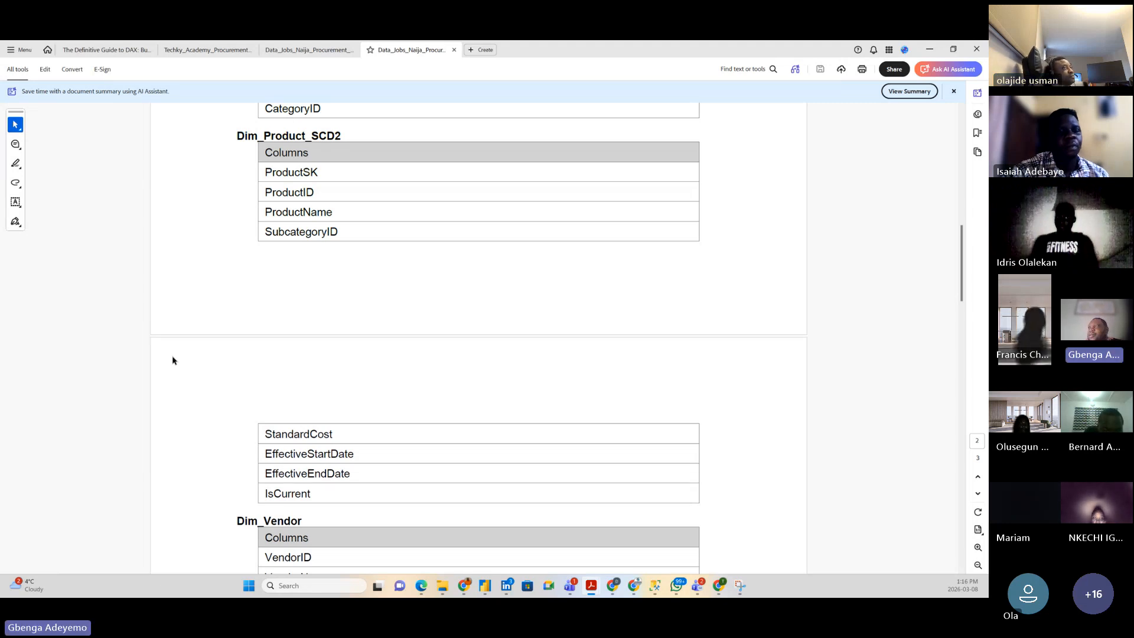
{"action": "scroll", "coordinate": [231, 347], "scroll_direction": "down", "scroll_amount": 3}
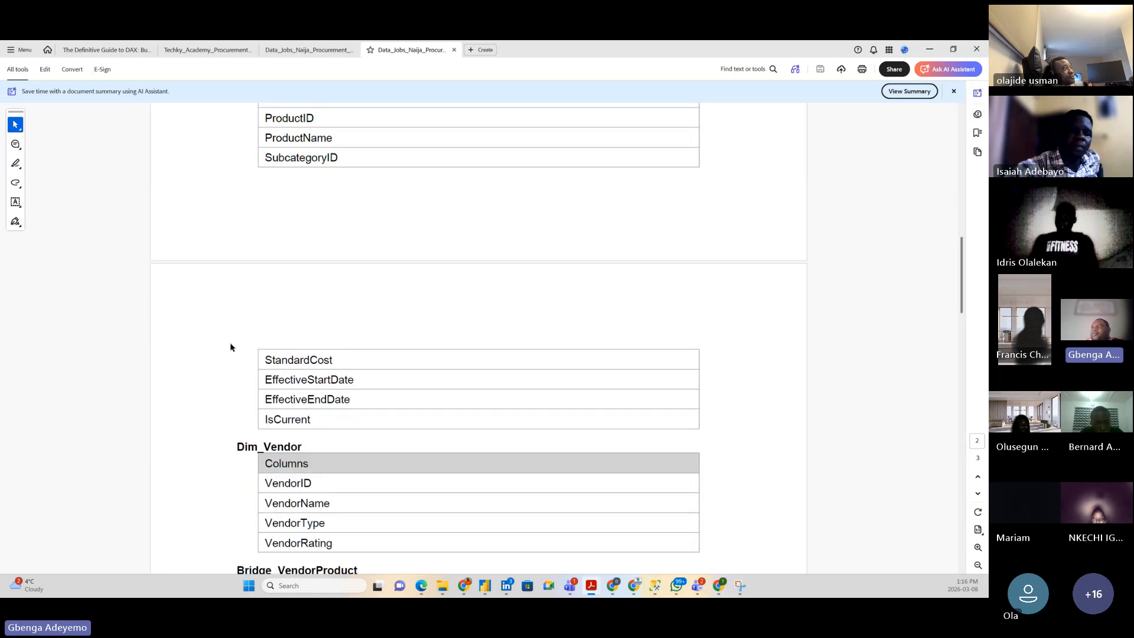
{"action": "scroll", "coordinate": [215, 354], "scroll_direction": "up", "scroll_amount": 4}
{"action": "scroll", "coordinate": [216, 357], "scroll_direction": "down", "scroll_amount": 1}
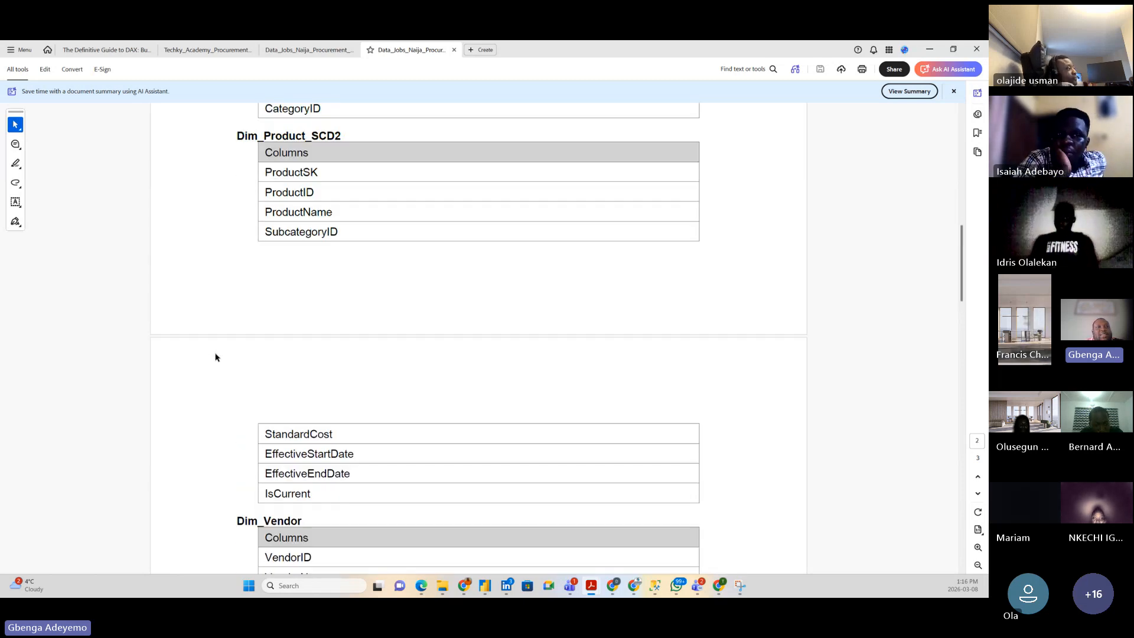
{"action": "scroll", "coordinate": [215, 357], "scroll_direction": "up", "scroll_amount": 1}
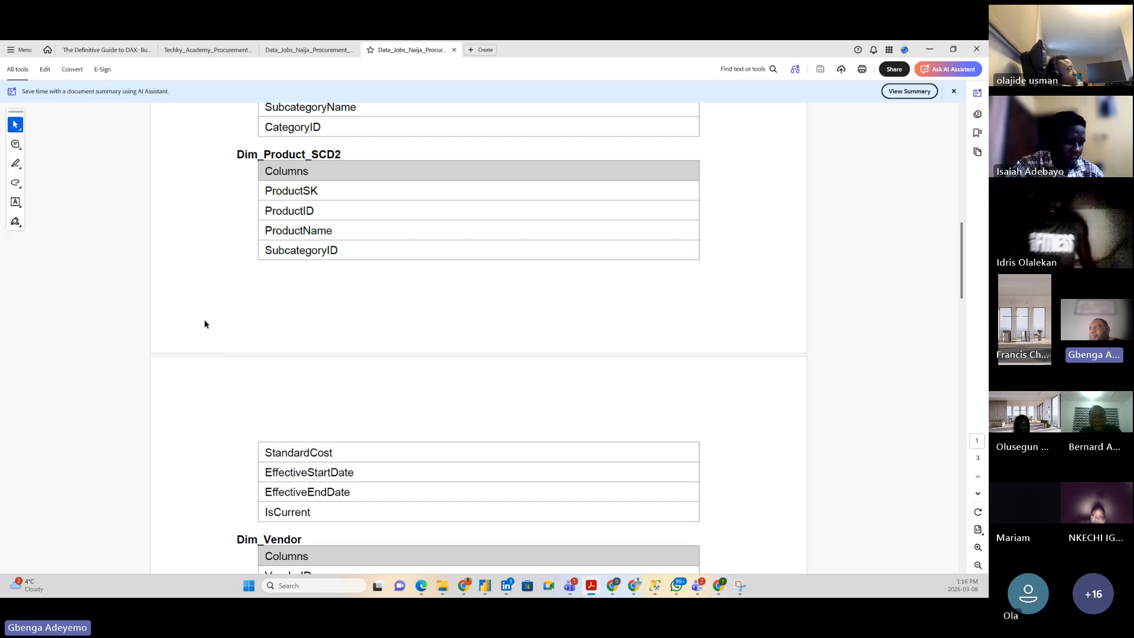
{"action": "scroll", "coordinate": [205, 322], "scroll_direction": "down", "scroll_amount": 5}
{"action": "scroll", "coordinate": [201, 345], "scroll_direction": "down", "scroll_amount": 1}
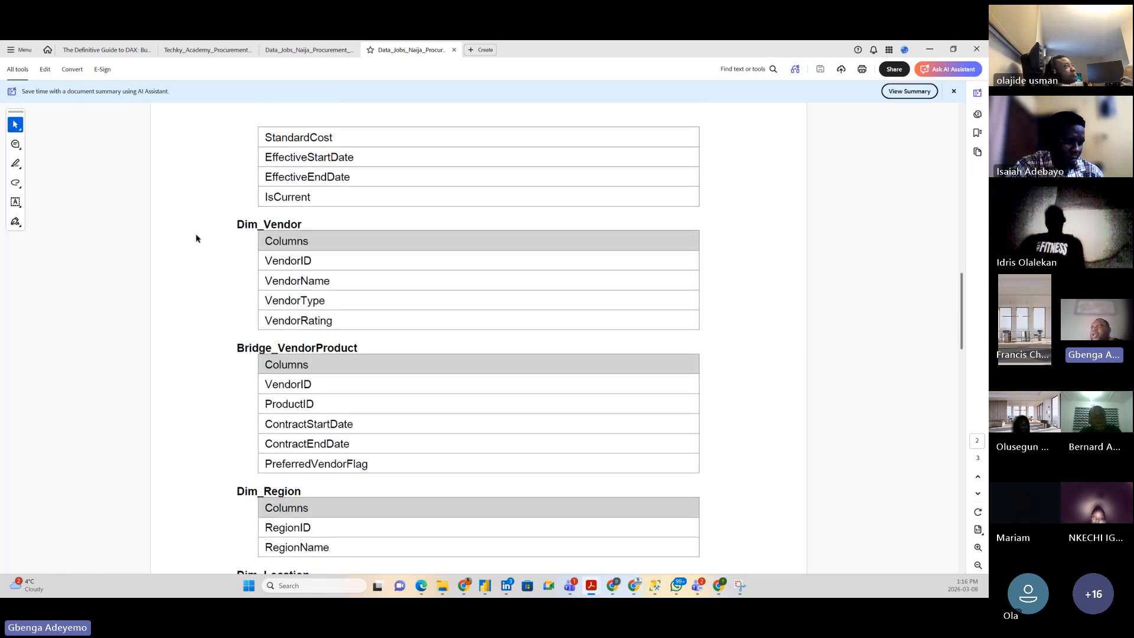
{"action": "left_click_drag", "start_coordinate": [236, 223], "coordinate": [263, 260]}
{"action": "left_click", "coordinate": [221, 250]}
{"action": "left_click", "coordinate": [340, 256]}
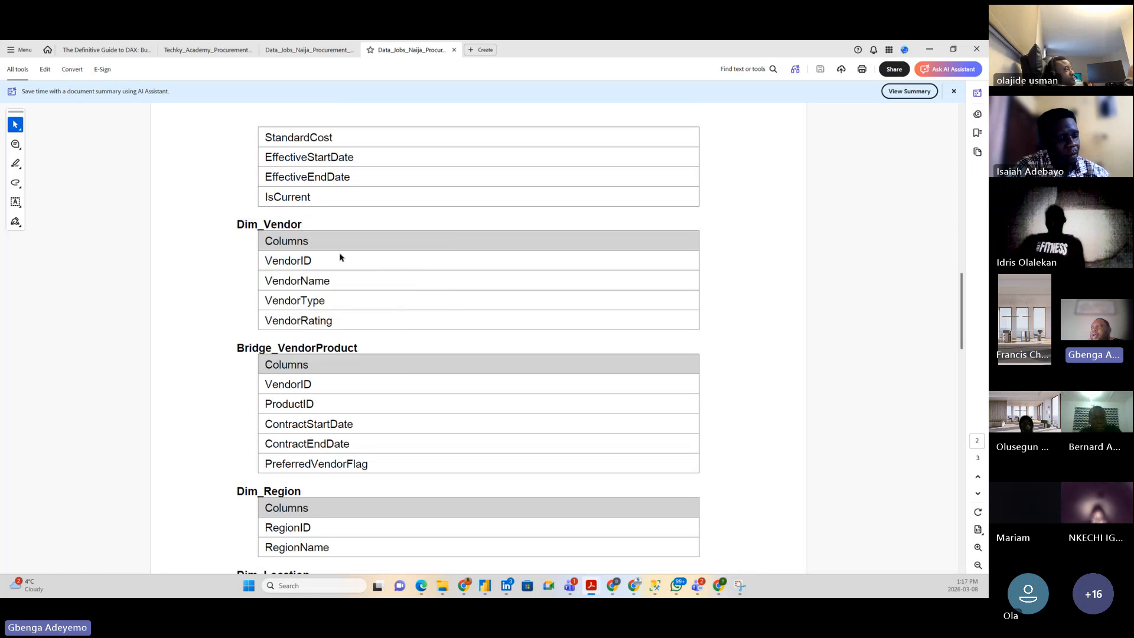
{"action": "left_click_drag", "start_coordinate": [265, 279], "coordinate": [331, 282]}
{"action": "left_click", "coordinate": [263, 301]}
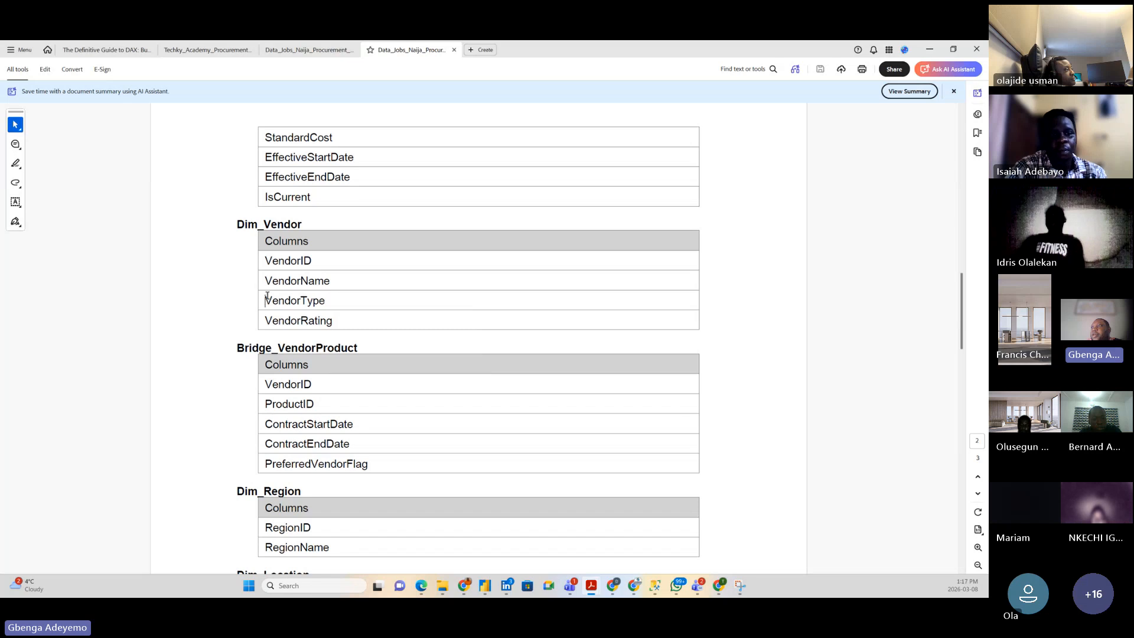
{"action": "left_click_drag", "start_coordinate": [265, 300], "coordinate": [326, 301]}
{"action": "left_click", "coordinate": [263, 320]}
{"action": "left_click_drag", "start_coordinate": [263, 320], "coordinate": [334, 322]}
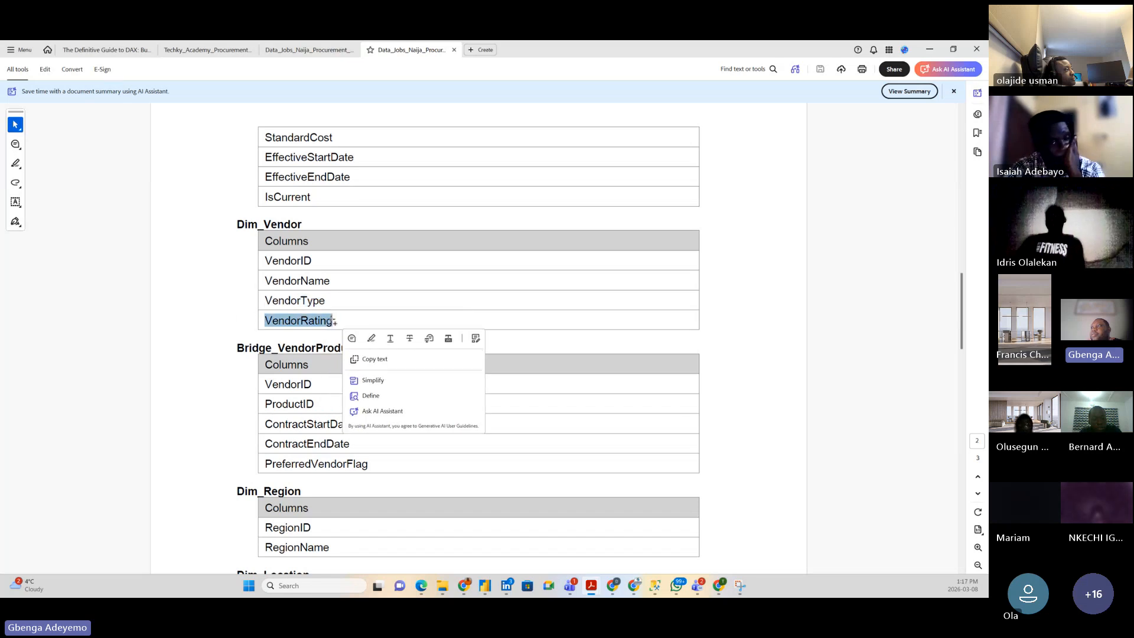
{"action": "scroll", "coordinate": [180, 298], "scroll_direction": "down", "scroll_amount": 3}
{"action": "left_click", "coordinate": [231, 270]}
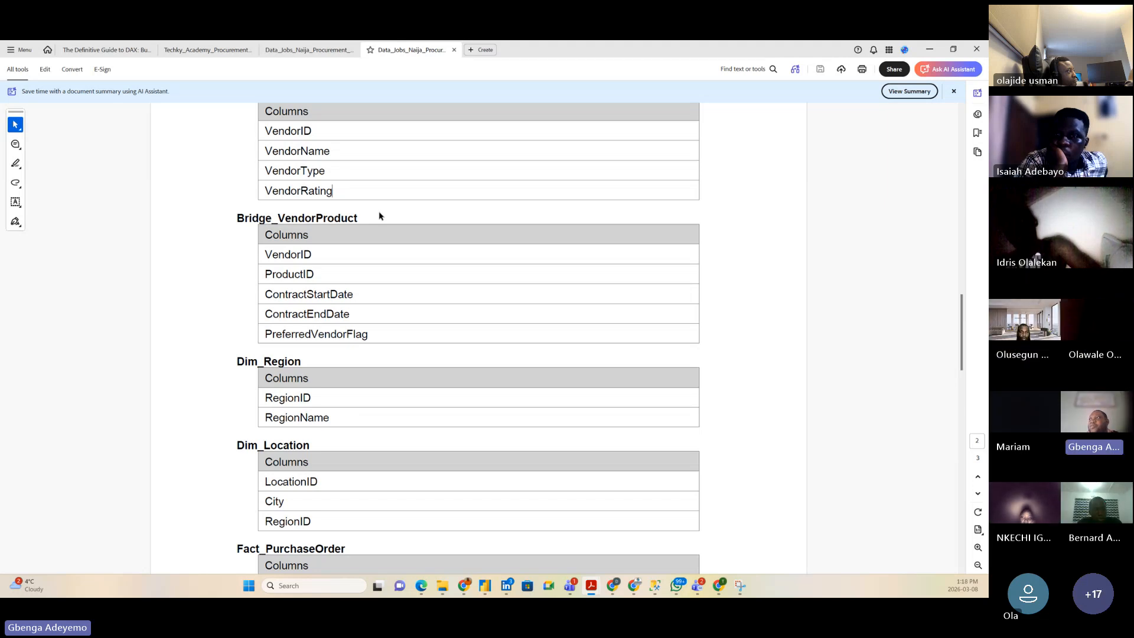
{"action": "left_click_drag", "start_coordinate": [246, 218], "coordinate": [358, 220]}
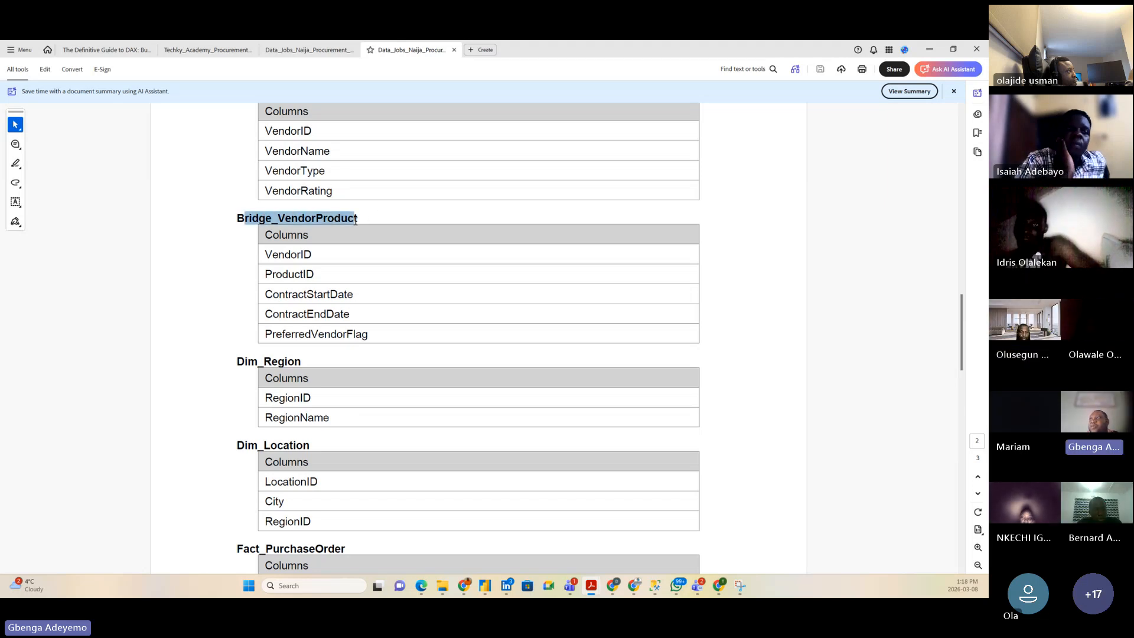
{"action": "left_click", "coordinate": [216, 254]}
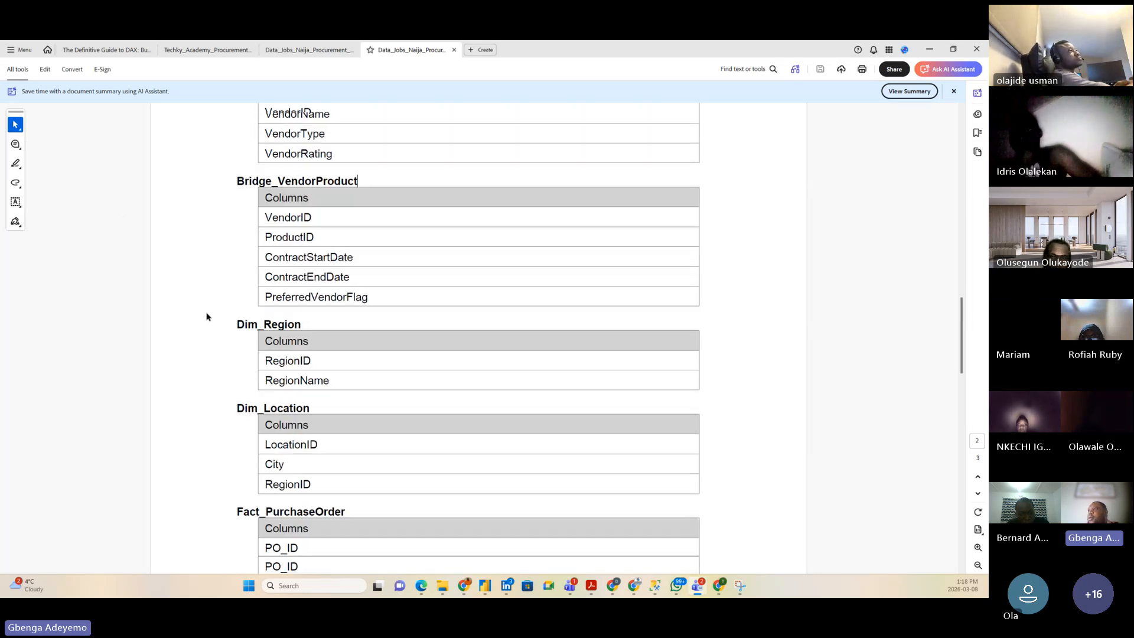
{"action": "scroll", "coordinate": [206, 313], "scroll_direction": "down", "scroll_amount": 4}
{"action": "scroll", "coordinate": [207, 302], "scroll_direction": "down", "scroll_amount": 1}
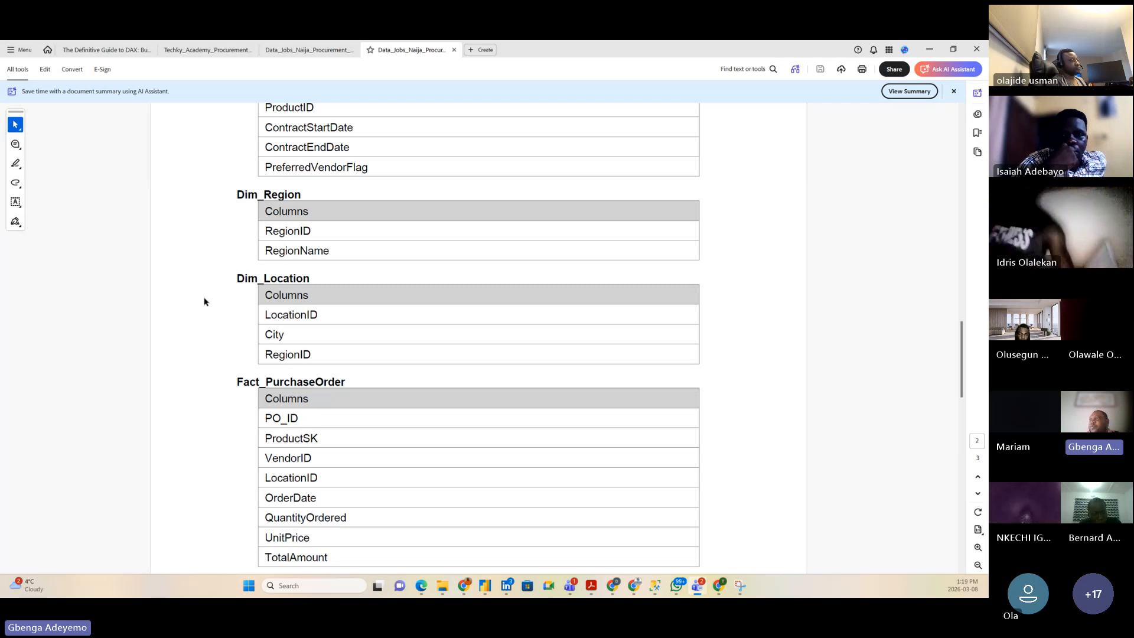
{"action": "scroll", "coordinate": [213, 316], "scroll_direction": "down", "scroll_amount": 1}
{"action": "left_click_drag", "start_coordinate": [239, 233], "coordinate": [272, 241]}
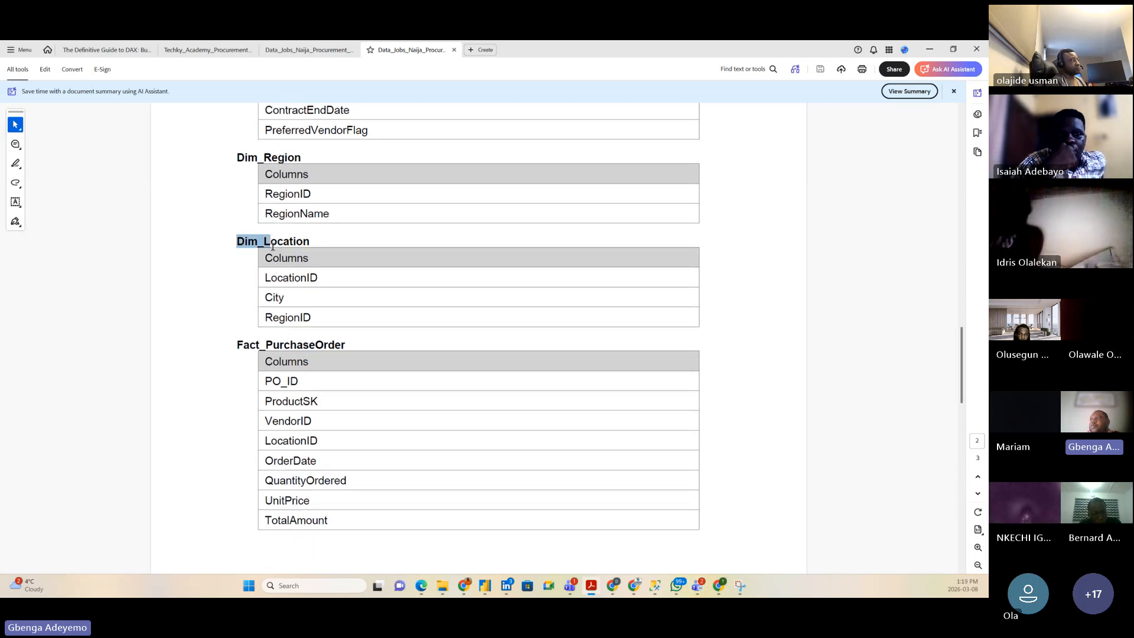
{"action": "left_click", "coordinate": [221, 282]}
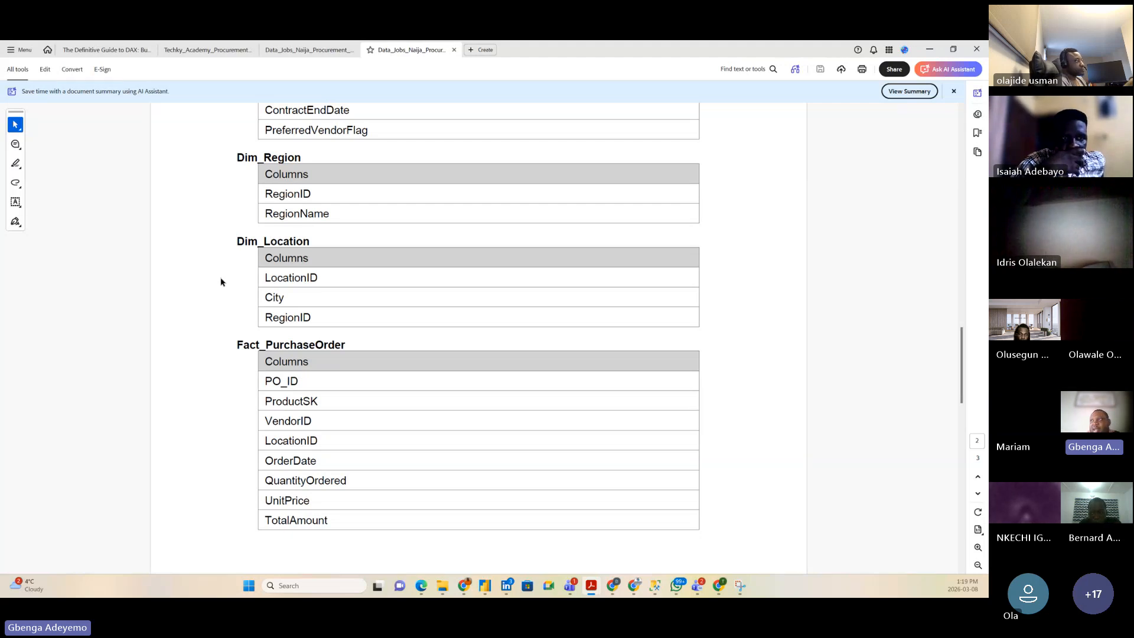
{"action": "scroll", "coordinate": [212, 308], "scroll_direction": "down", "scroll_amount": 2}
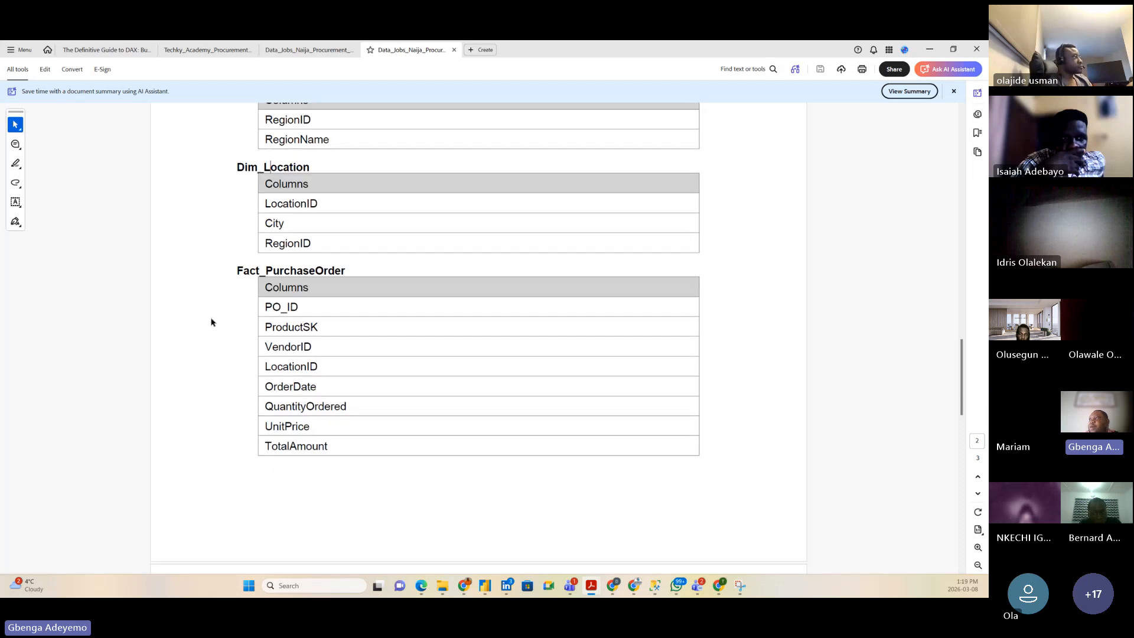
{"action": "left_click_drag", "start_coordinate": [234, 269], "coordinate": [333, 278]}
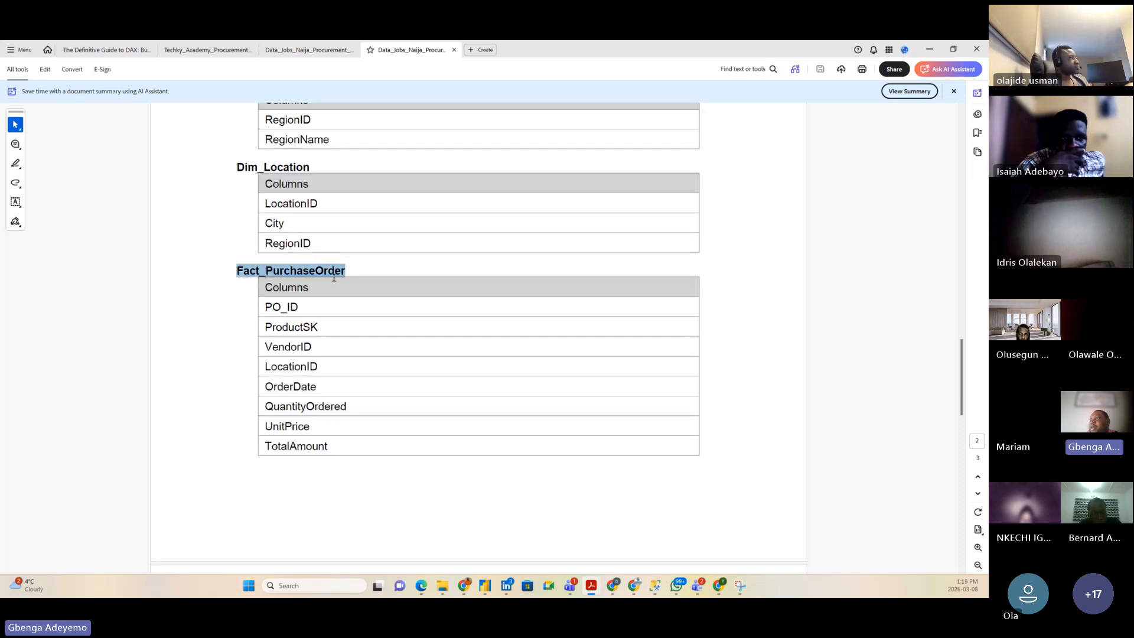
{"action": "scroll", "coordinate": [266, 338], "scroll_direction": "down", "scroll_amount": 6}
{"action": "scroll", "coordinate": [248, 331], "scroll_direction": "up", "scroll_amount": 1}
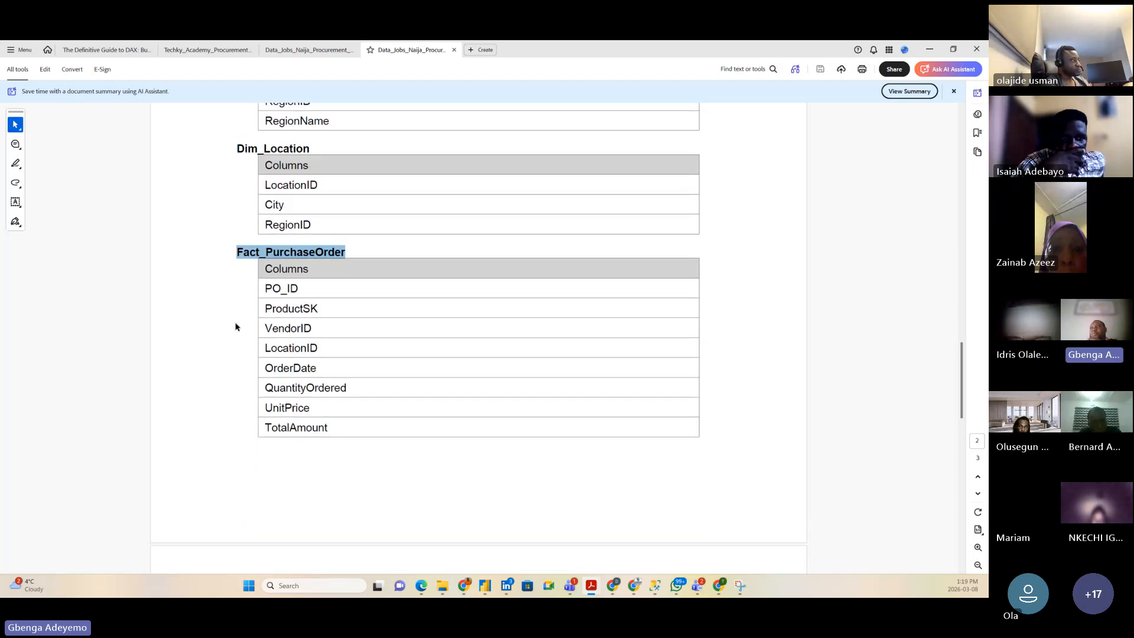
{"action": "left_click", "coordinate": [230, 324]}
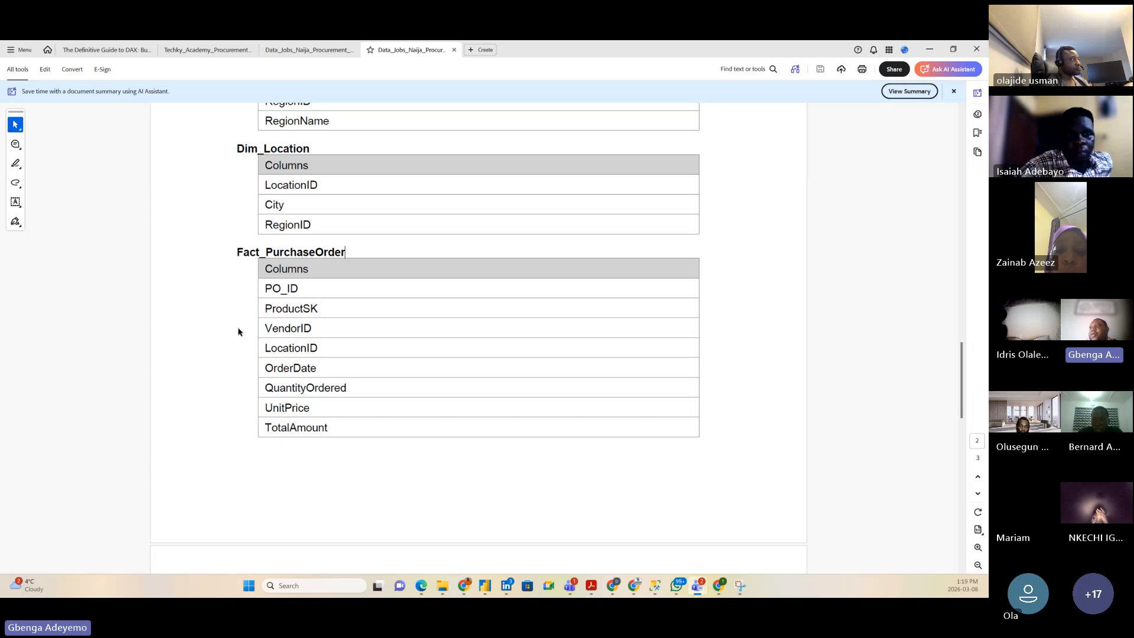
{"action": "left_click_drag", "start_coordinate": [266, 288], "coordinate": [322, 308]}
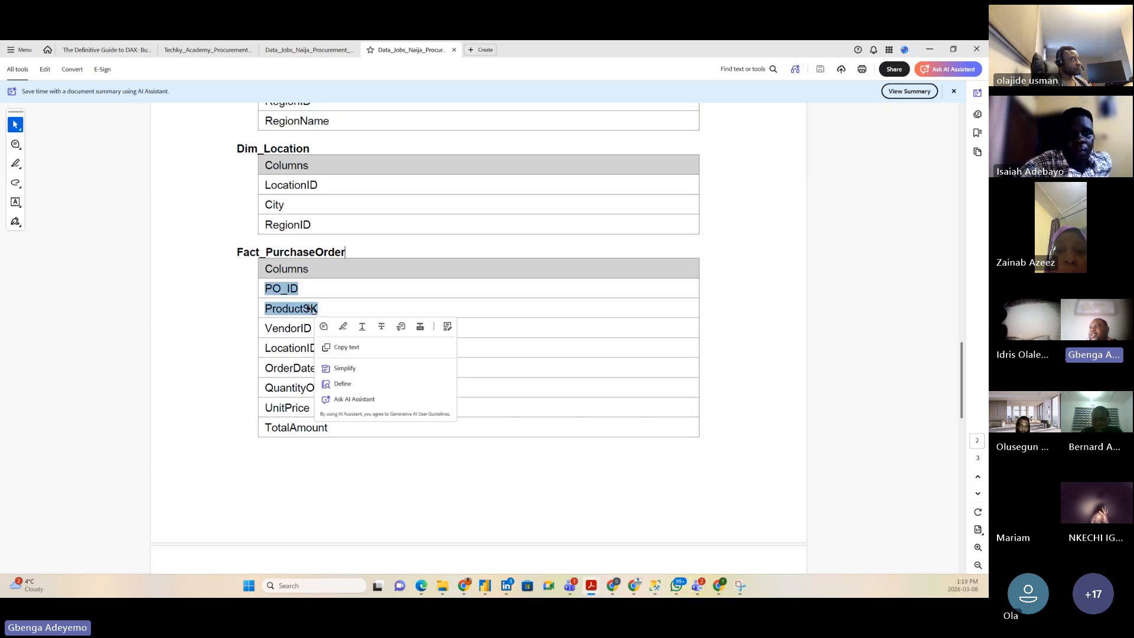
Step: Clear the PO_ID and ProductSK highlight and review the Dim_Location and Fact_PurchaseOrder columns
{"action": "left_click", "coordinate": [321, 309]}
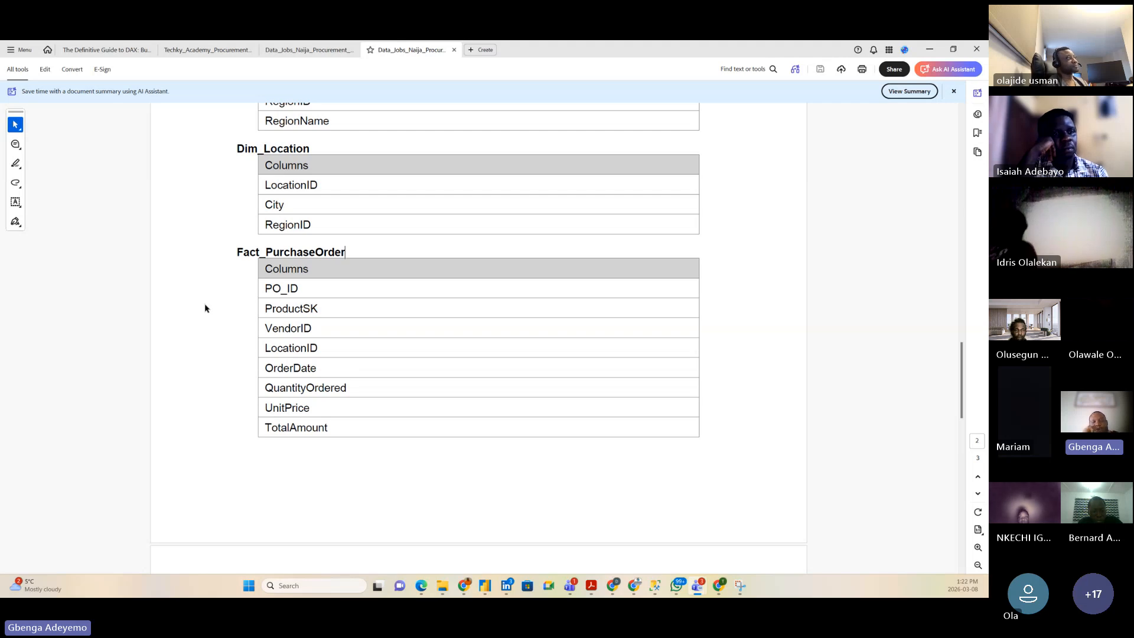
{"action": "scroll", "coordinate": [204, 307], "scroll_direction": "up", "scroll_amount": 5}
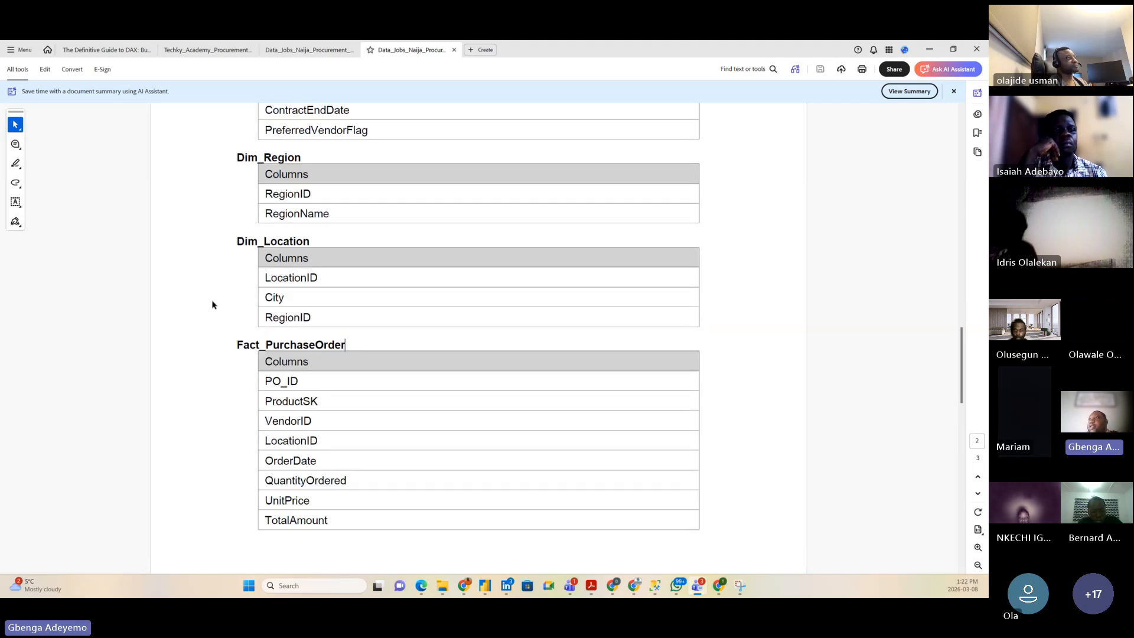
Step: Highlight ProductID in Dim_Product_SCD2, then scroll down to Dim_Location and Fact_PurchaseOrder
{"action": "scroll", "coordinate": [239, 277], "scroll_direction": "up", "scroll_amount": 8}
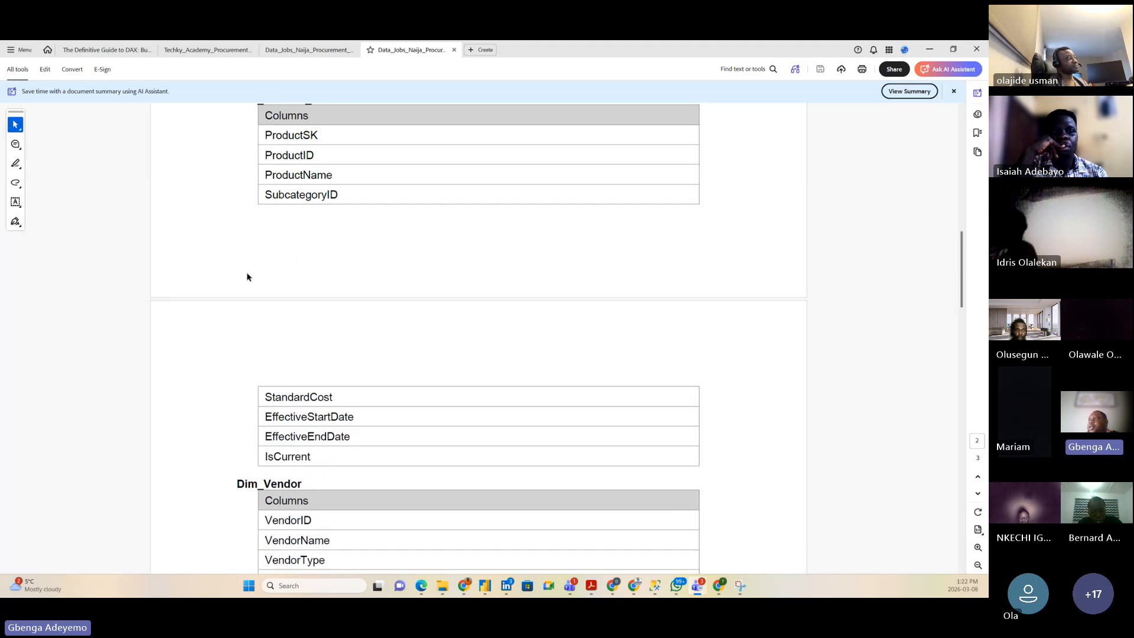
{"action": "scroll", "coordinate": [245, 275], "scroll_direction": "up", "scroll_amount": 1}
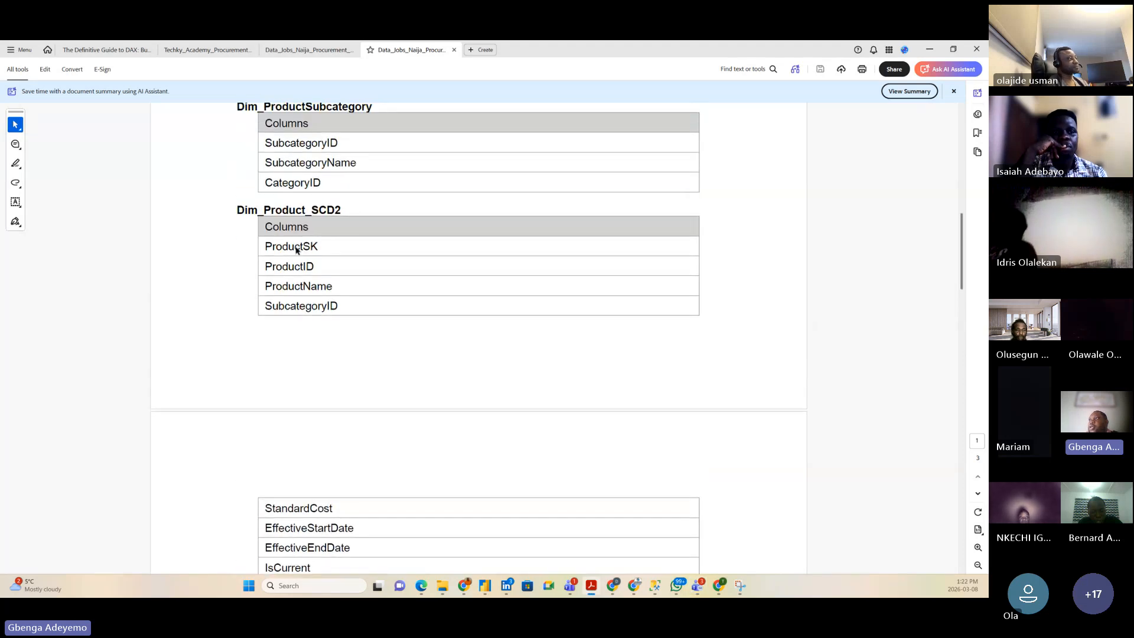
{"action": "left_click_drag", "start_coordinate": [315, 267], "coordinate": [271, 278]}
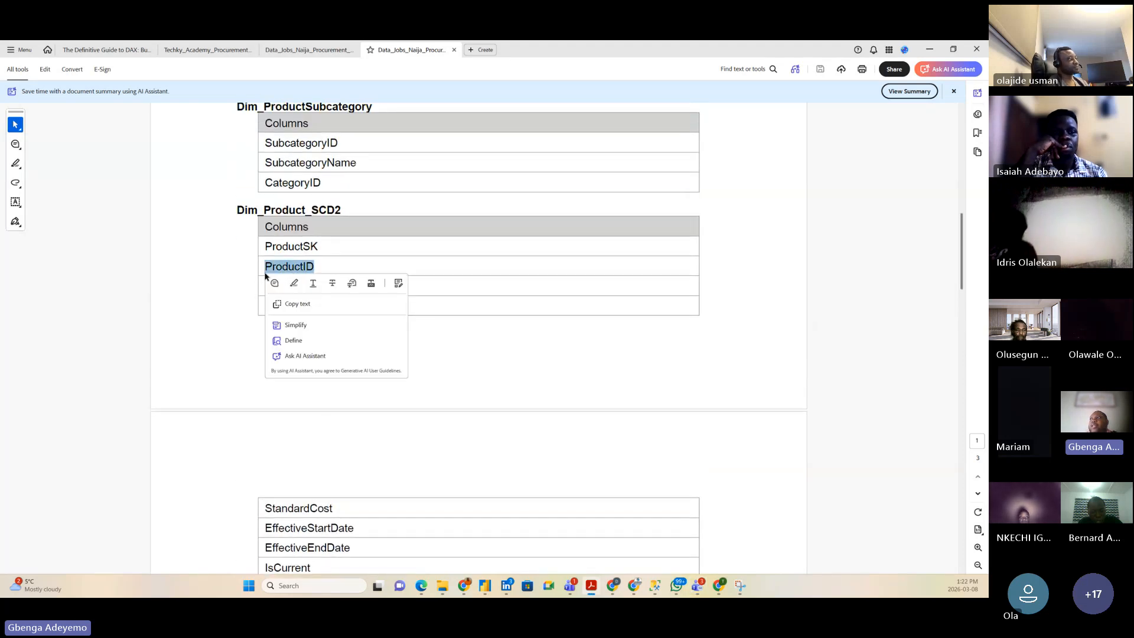
{"action": "left_click", "coordinate": [328, 270]}
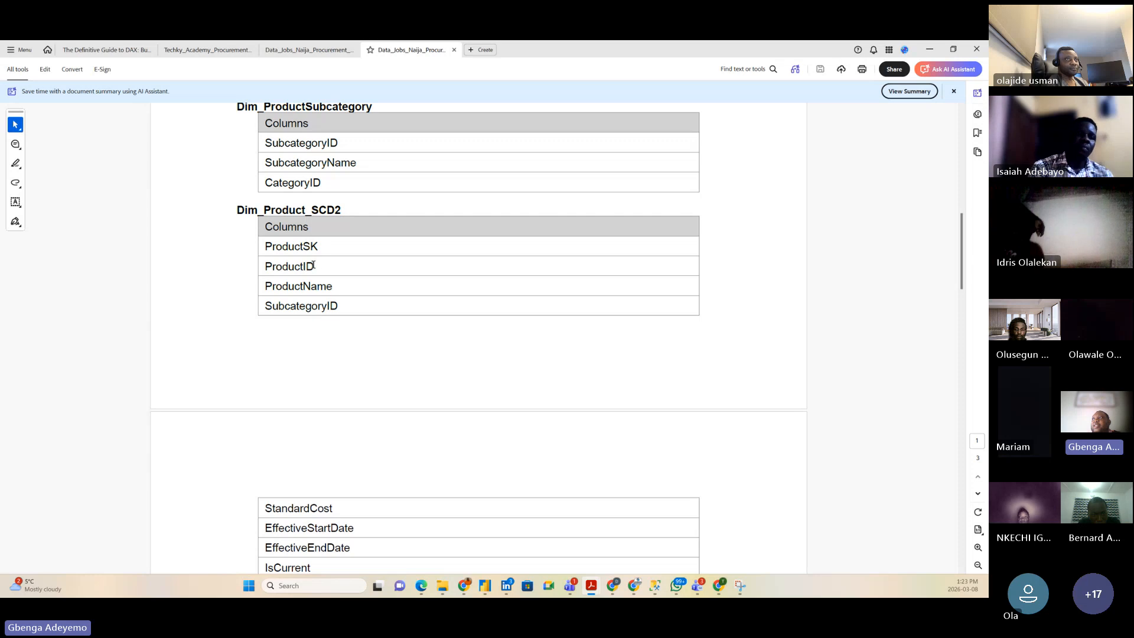
{"action": "double_click", "coordinate": [280, 266]}
{"action": "left_click", "coordinate": [199, 265]}
{"action": "scroll", "coordinate": [195, 347], "scroll_direction": "down", "scroll_amount": 10}
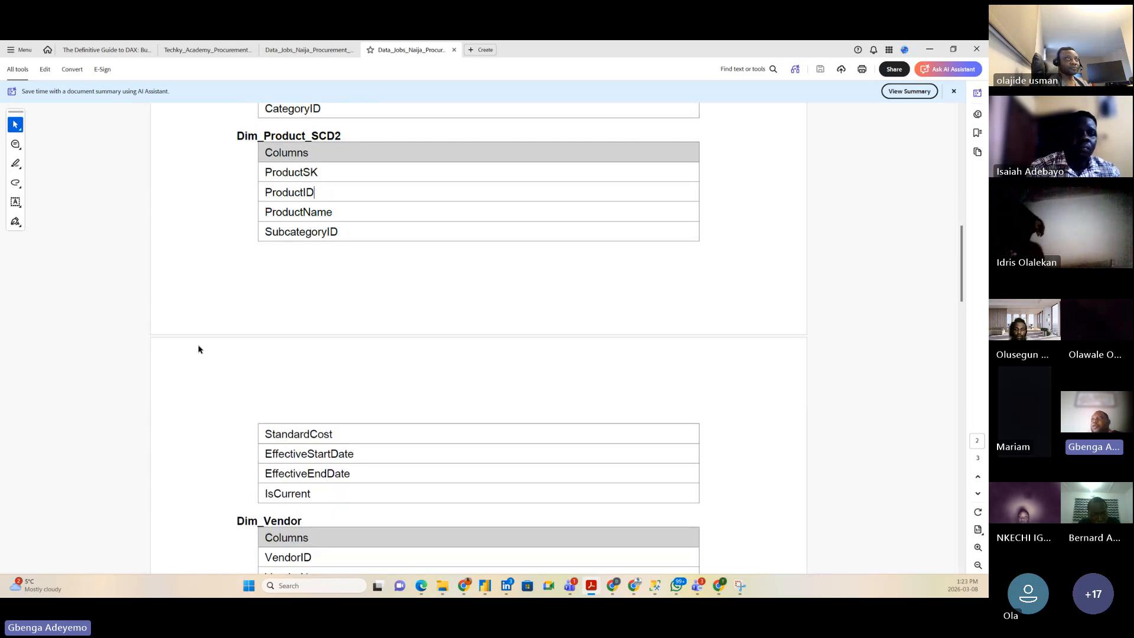
{"action": "scroll", "coordinate": [201, 354], "scroll_direction": "down", "scroll_amount": 9}
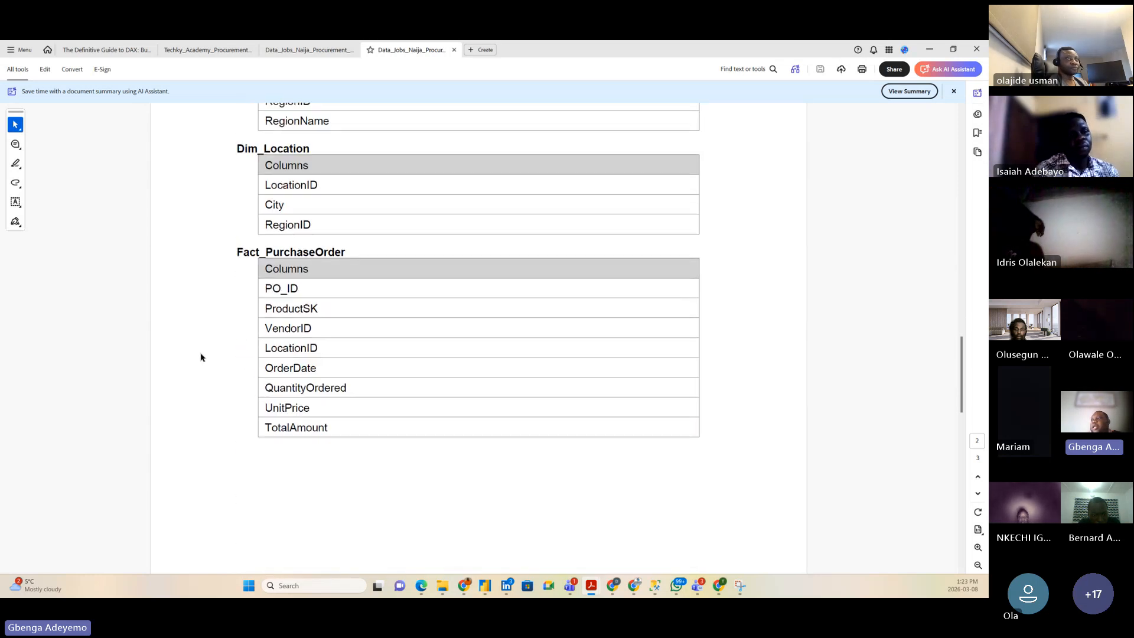
{"action": "scroll", "coordinate": [232, 323], "scroll_direction": "up", "scroll_amount": 5}
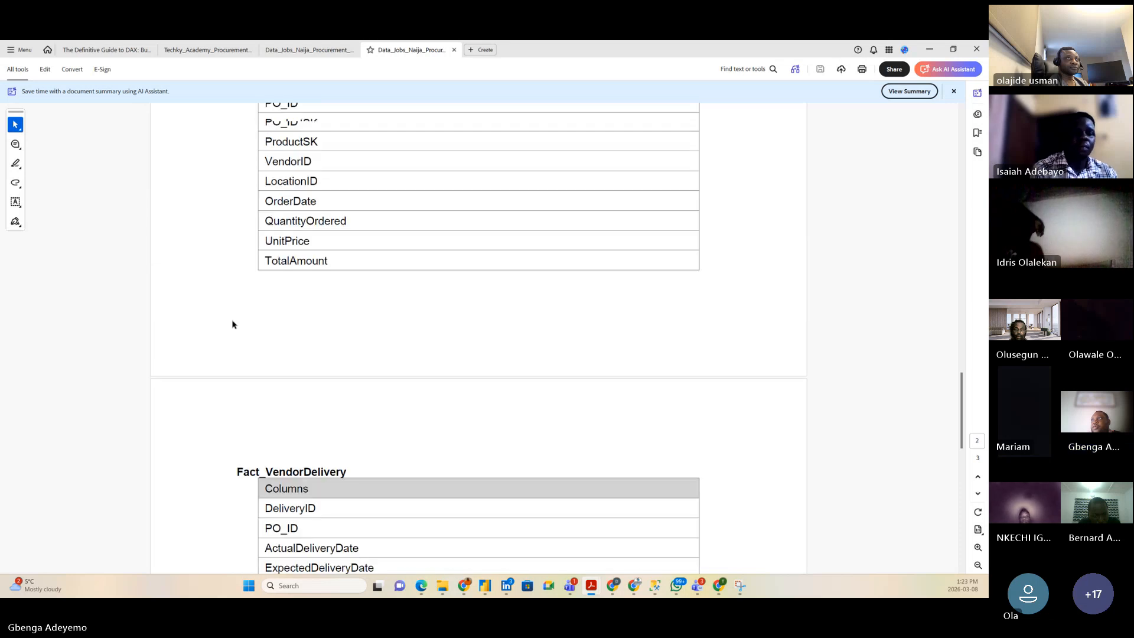
{"action": "left_click_drag", "start_coordinate": [324, 293], "coordinate": [264, 297]}
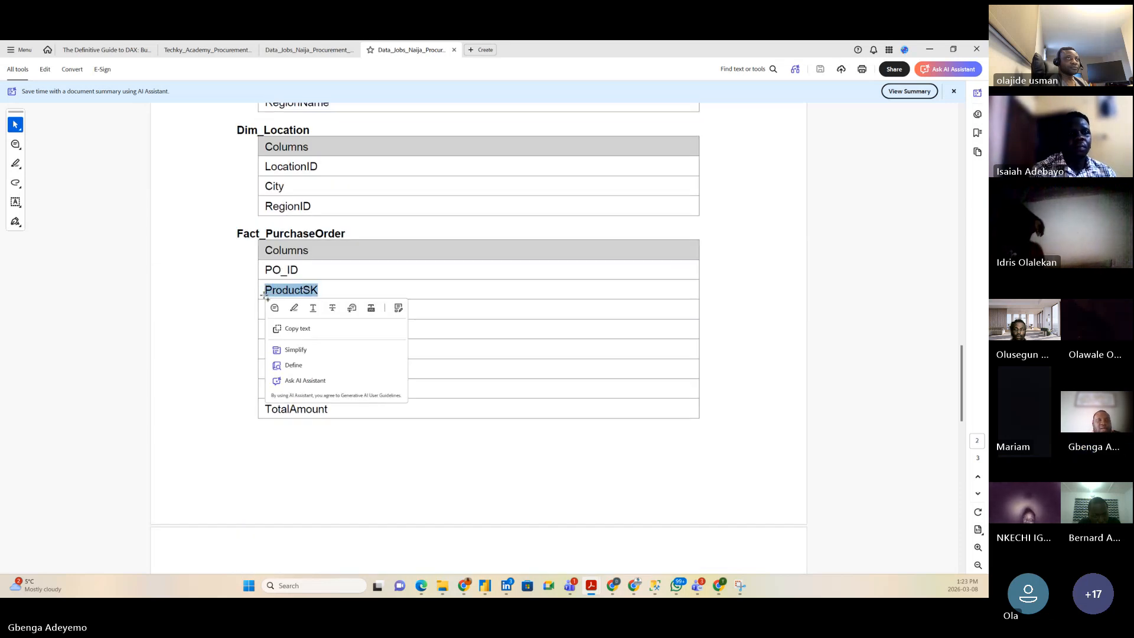
{"action": "left_click", "coordinate": [232, 314]}
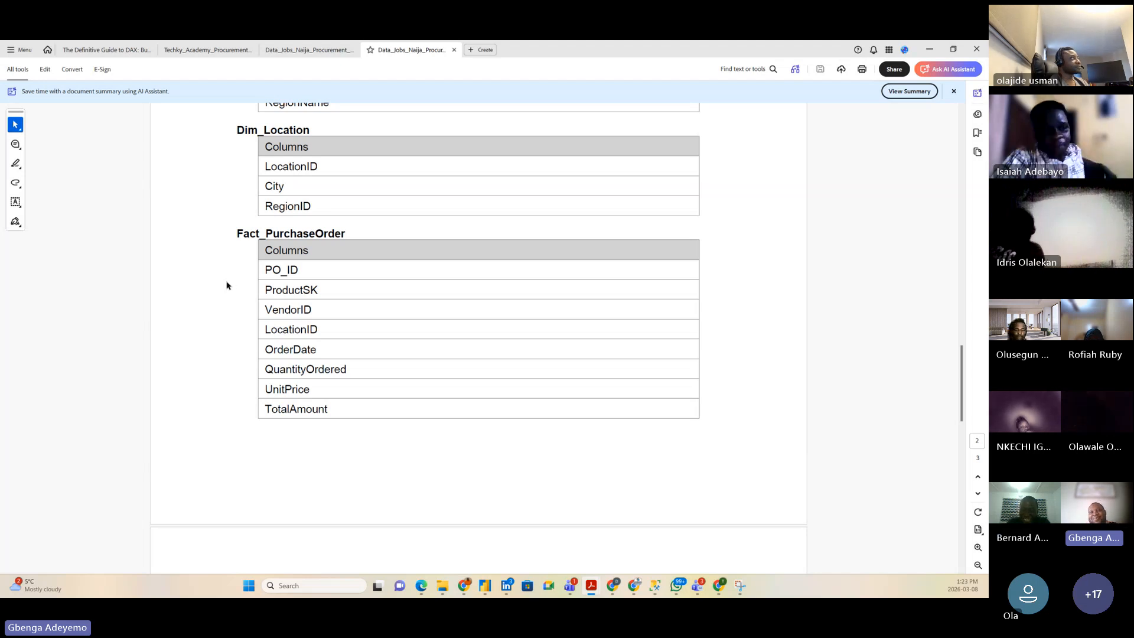
{"action": "scroll", "coordinate": [225, 279], "scroll_direction": "up", "scroll_amount": 1}
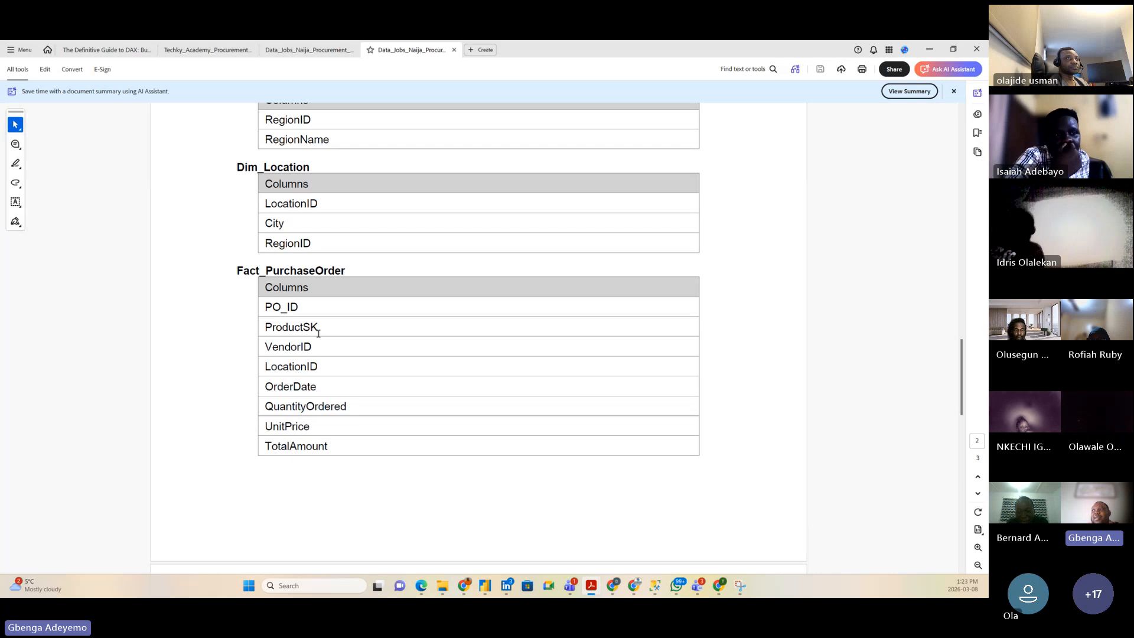
{"action": "left_click_drag", "start_coordinate": [319, 328], "coordinate": [262, 332]}
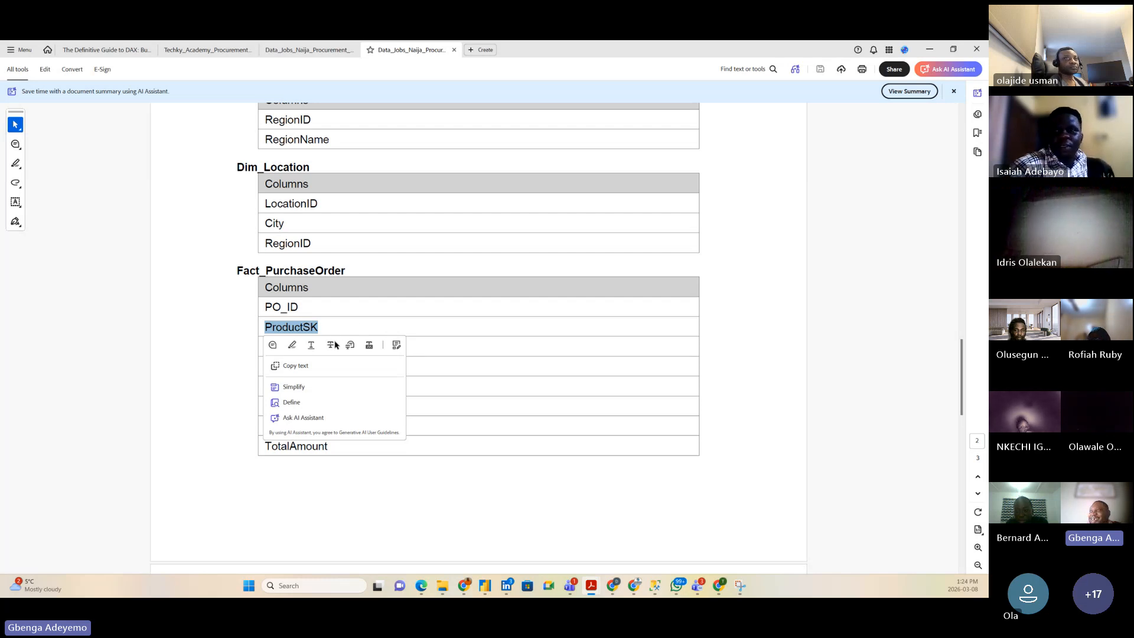
{"action": "left_click", "coordinate": [223, 370]}
Step: Scroll down through Fact_VendorDelivery to DeliveryStatus and the Required Metrics section
{"action": "scroll", "coordinate": [230, 372], "scroll_direction": "down", "scroll_amount": 3}
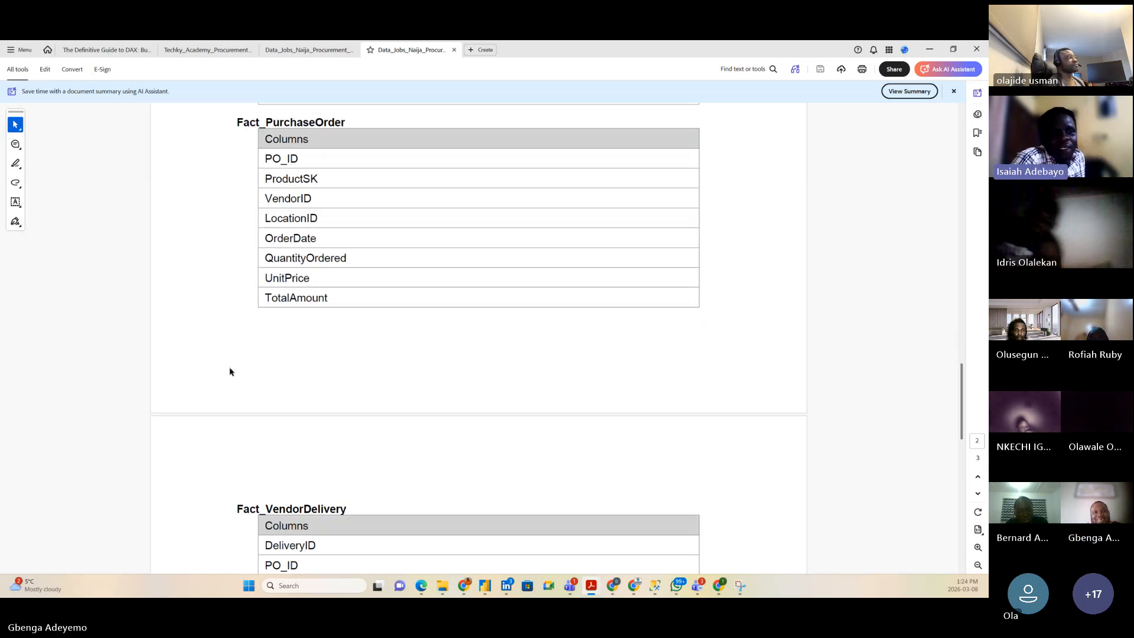
{"action": "scroll", "coordinate": [228, 370], "scroll_direction": "down", "scroll_amount": 4}
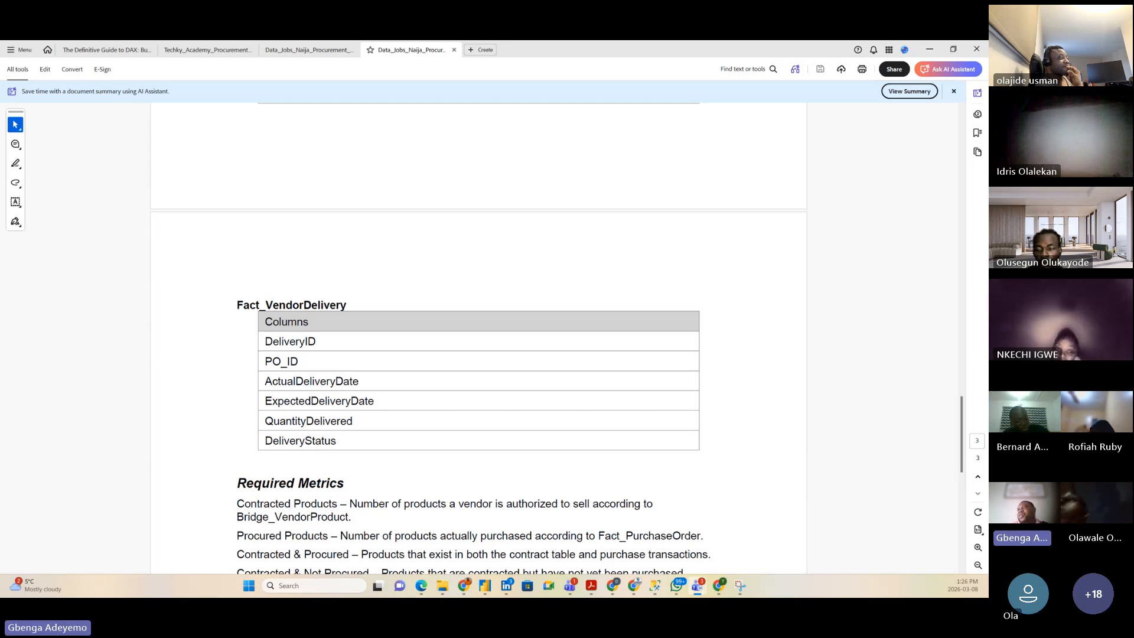
Step: Mark Contracted Products, Procured Products, Contracted & Procured, Contracted & Not Procured and Procured Without Contract
{"action": "scroll", "coordinate": [242, 316], "scroll_direction": "down", "scroll_amount": 1}
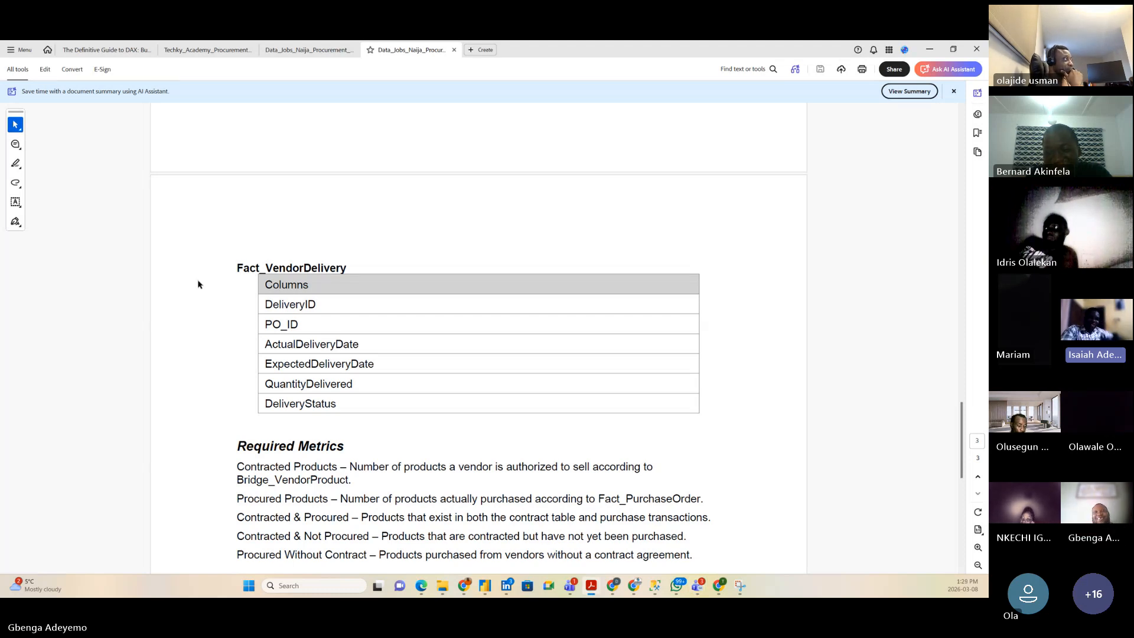
{"action": "scroll", "coordinate": [201, 296], "scroll_direction": "down", "scroll_amount": 1}
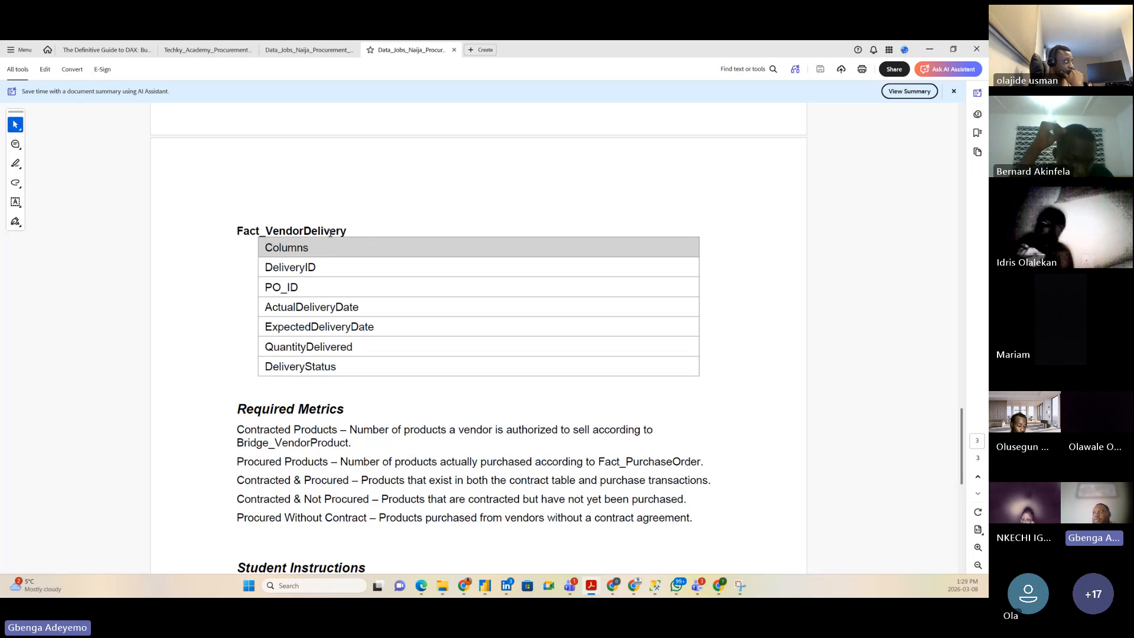
{"action": "scroll", "coordinate": [230, 258], "scroll_direction": "down", "scroll_amount": 1}
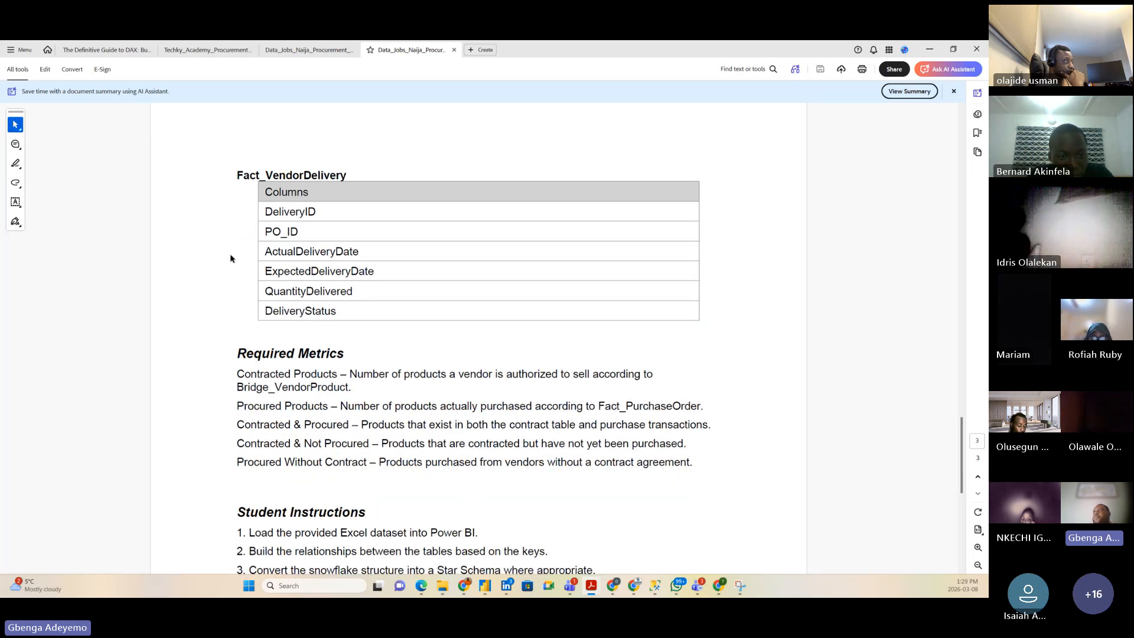
{"action": "left_click_drag", "start_coordinate": [248, 175], "coordinate": [335, 175]}
{"action": "scroll", "coordinate": [213, 290], "scroll_direction": "down", "scroll_amount": 2}
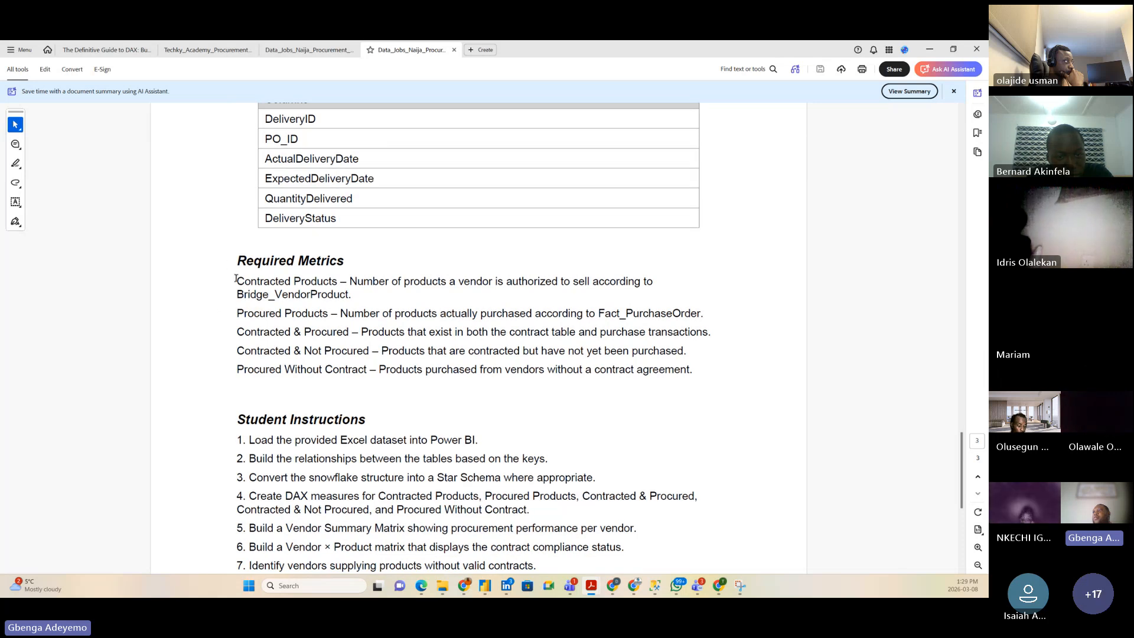
{"action": "left_click_drag", "start_coordinate": [236, 282], "coordinate": [338, 276]}
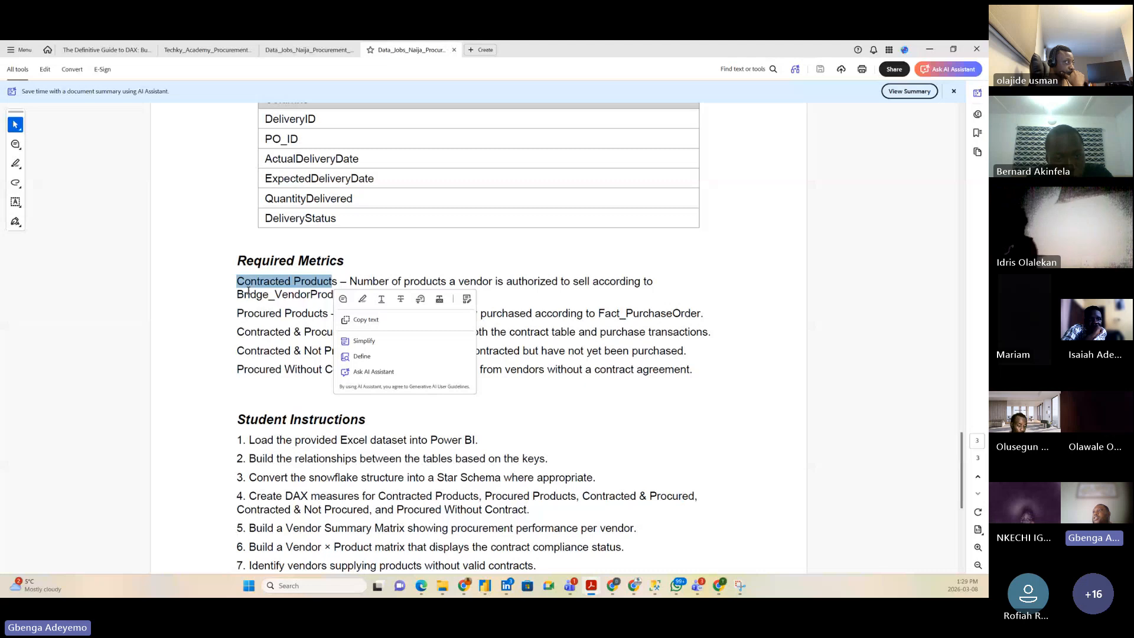
{"action": "left_click_drag", "start_coordinate": [237, 294], "coordinate": [321, 294]}
{"action": "left_click_drag", "start_coordinate": [238, 314], "coordinate": [327, 314]}
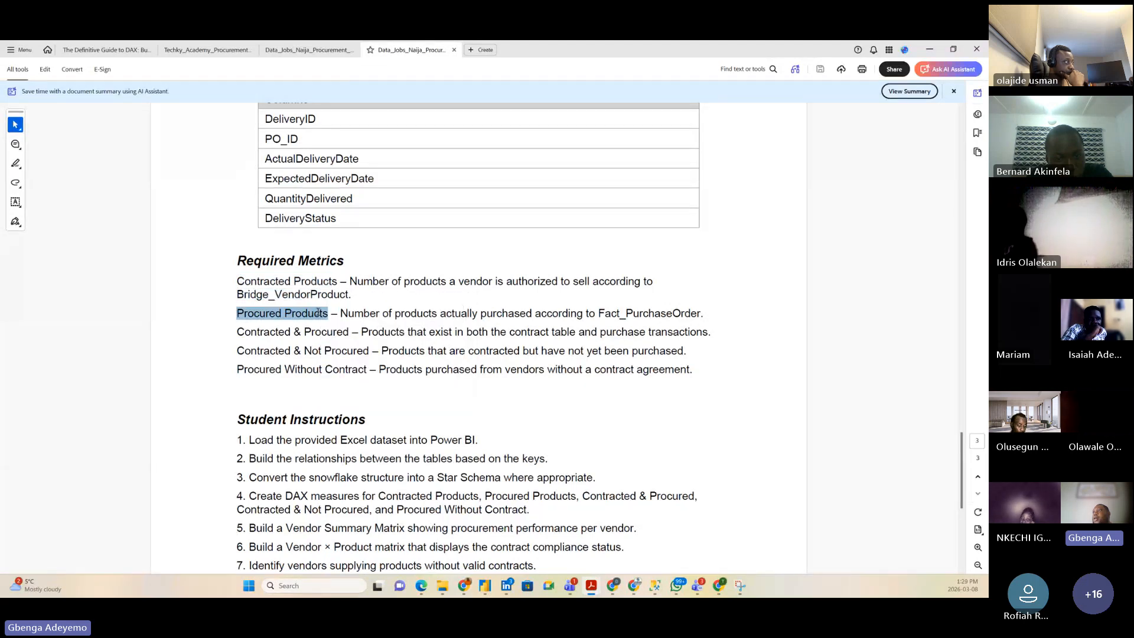
{"action": "left_click", "coordinate": [260, 320]}
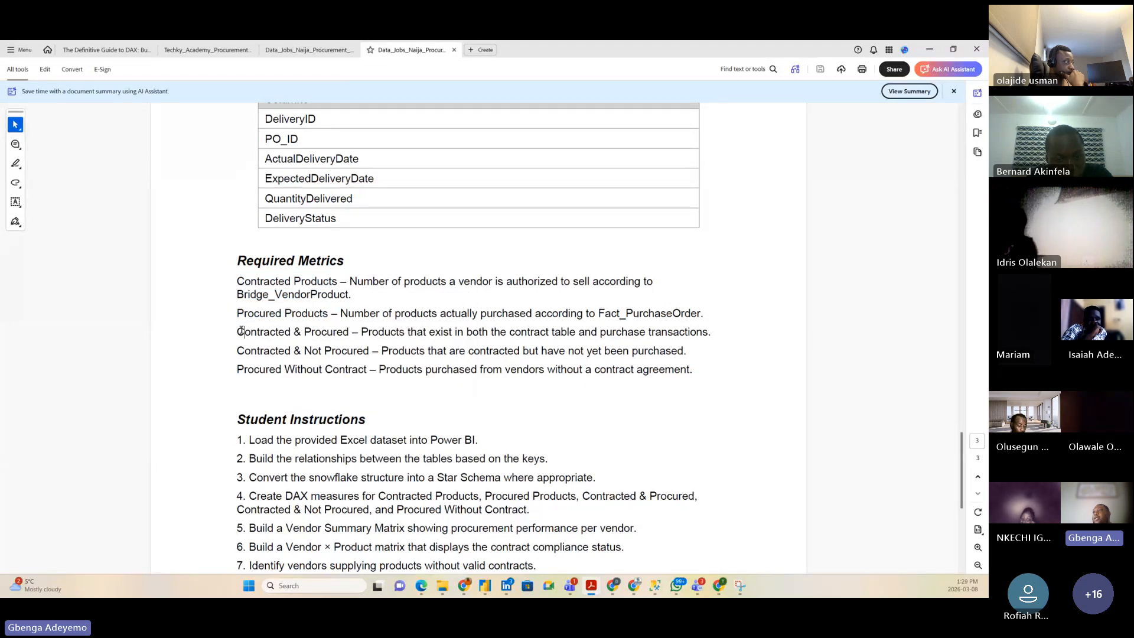
{"action": "left_click_drag", "start_coordinate": [241, 332], "coordinate": [343, 332]}
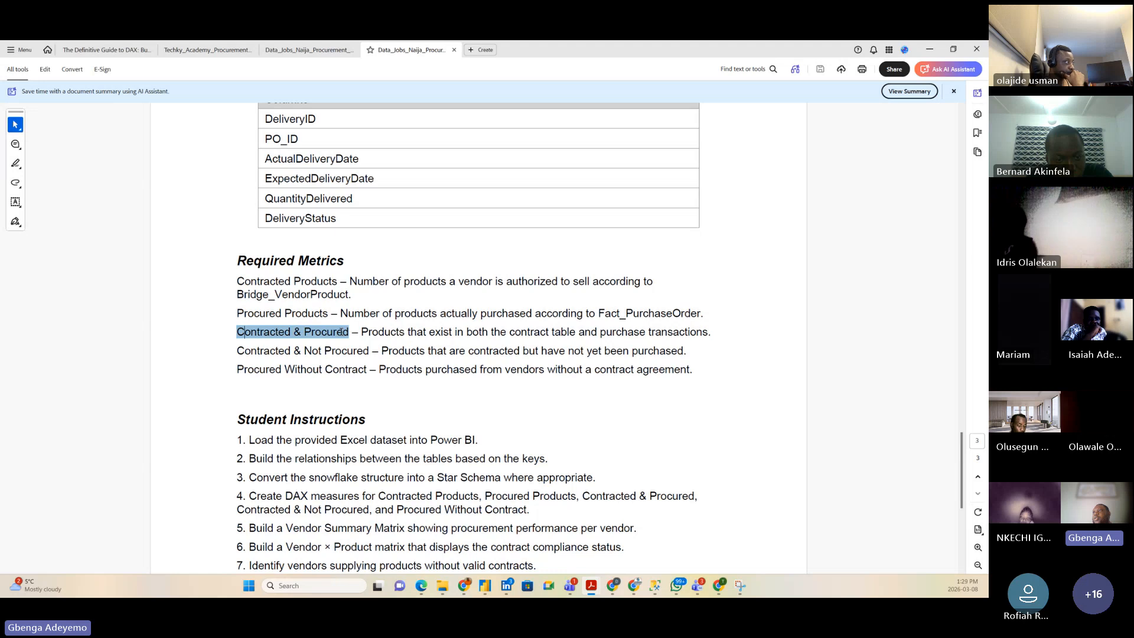
{"action": "left_click_drag", "start_coordinate": [237, 350], "coordinate": [369, 351]}
{"action": "left_click_drag", "start_coordinate": [237, 370], "coordinate": [366, 370]}
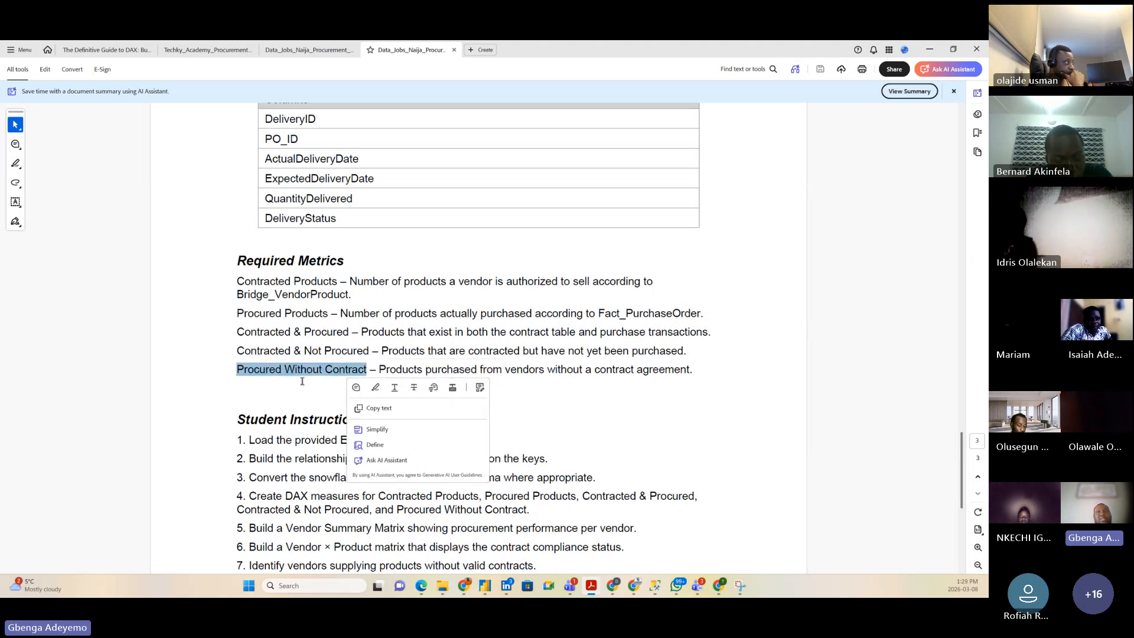
{"action": "left_click", "coordinate": [195, 373]}
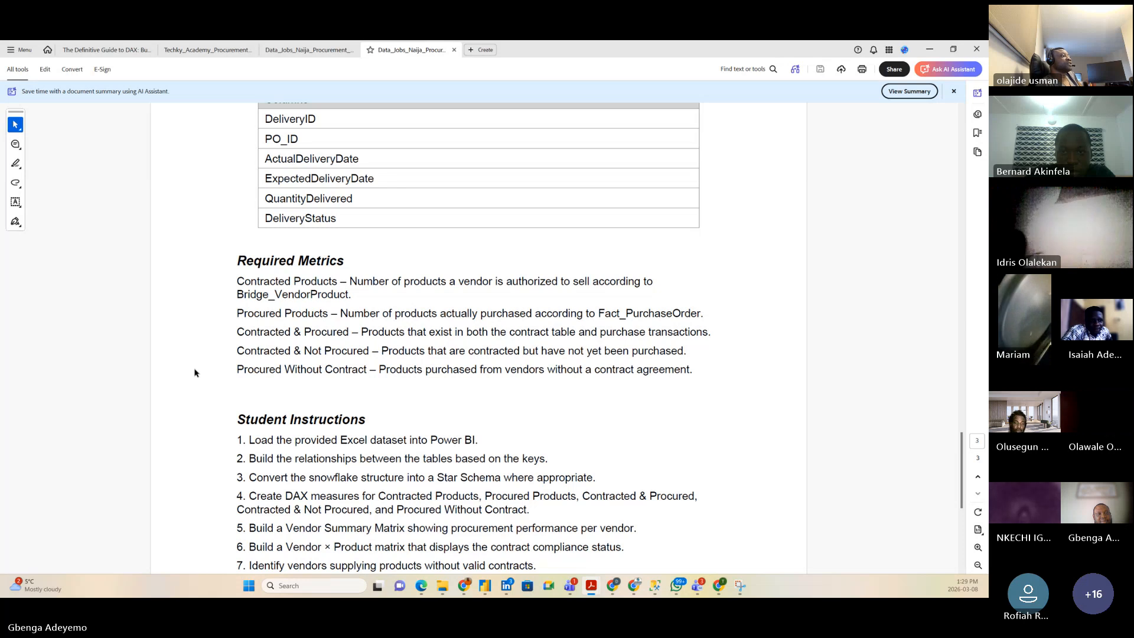
Step: Glance at Student Instructions steps 1–4, then minimise Acrobat to return to Power BI
{"action": "scroll", "coordinate": [191, 441], "scroll_direction": "down", "scroll_amount": 1}
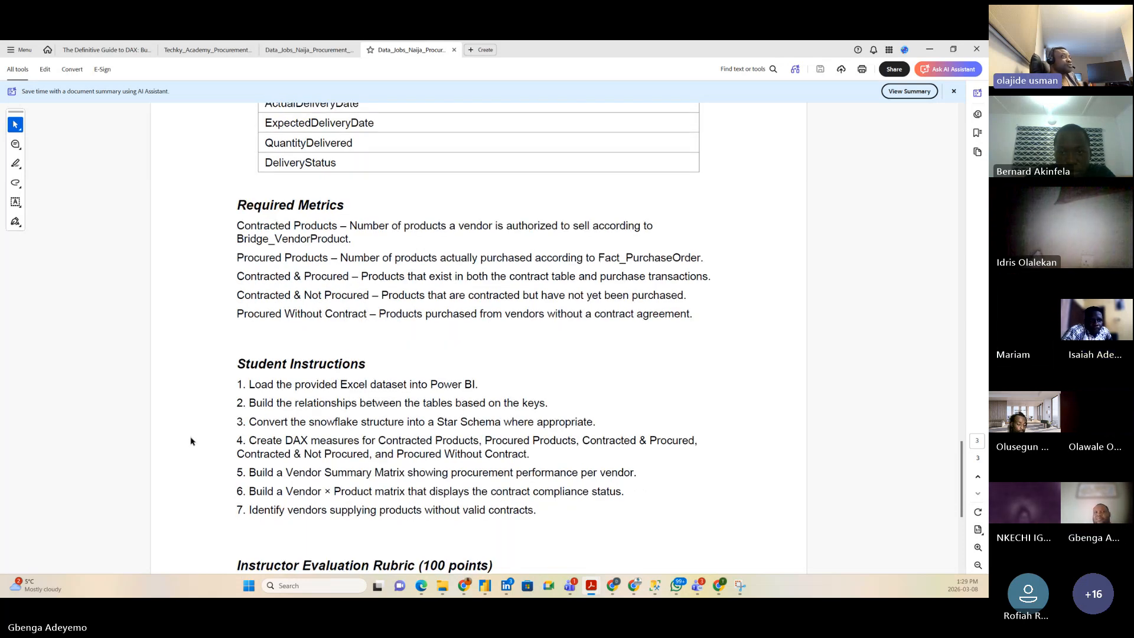
{"action": "scroll", "coordinate": [191, 441], "scroll_direction": "down", "scroll_amount": 1}
{"action": "scroll", "coordinate": [193, 437], "scroll_direction": "up", "scroll_amount": 2}
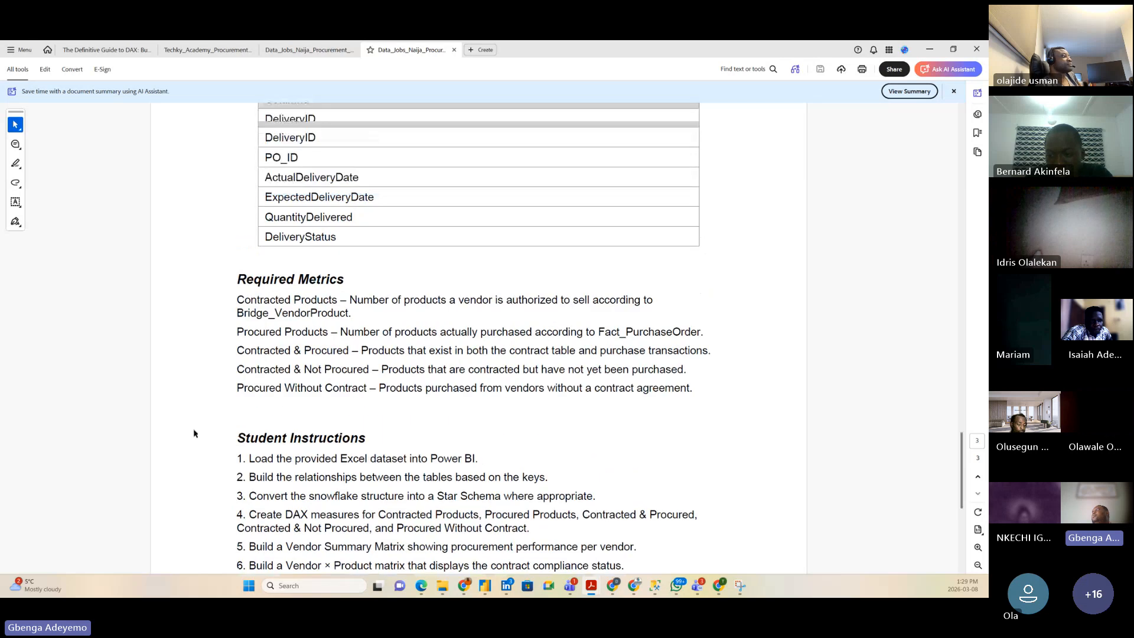
{"action": "scroll", "coordinate": [195, 434], "scroll_direction": "up", "scroll_amount": 1}
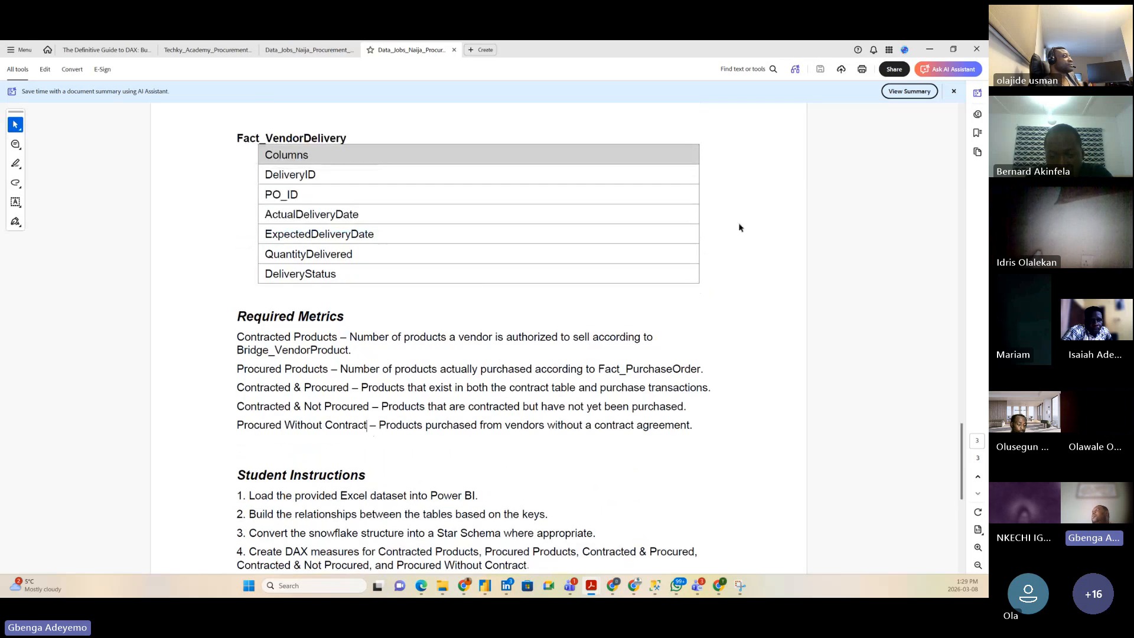
{"action": "left_click", "coordinate": [927, 50]}
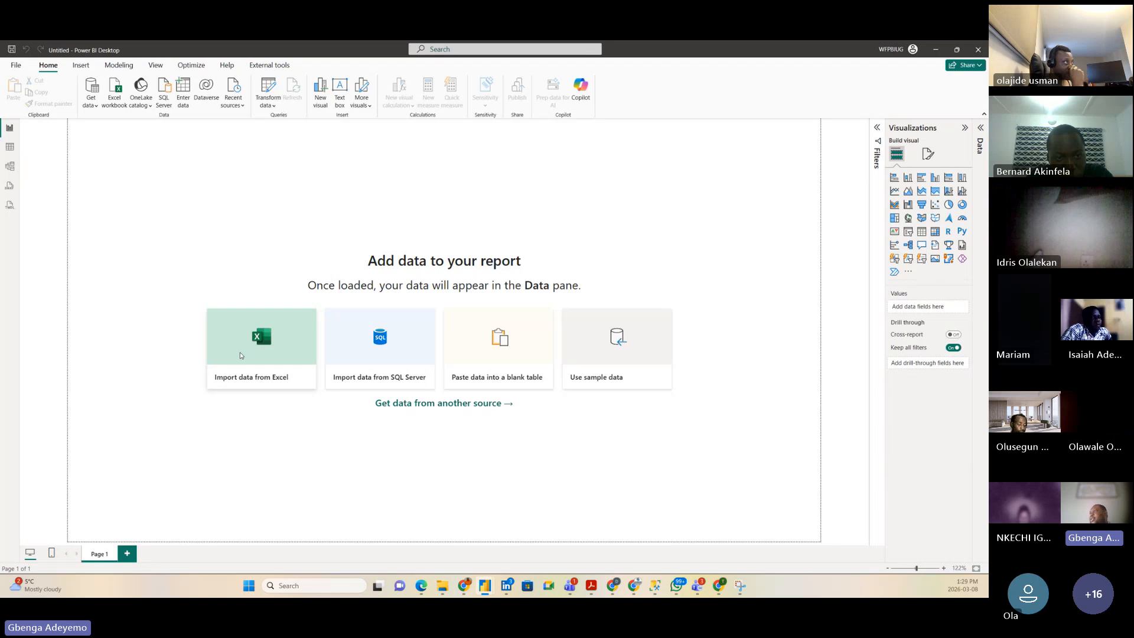
Step: Import from Excel by opening Test data 1.xlsx in the Downloads folder
{"action": "left_click", "coordinate": [240, 352]}
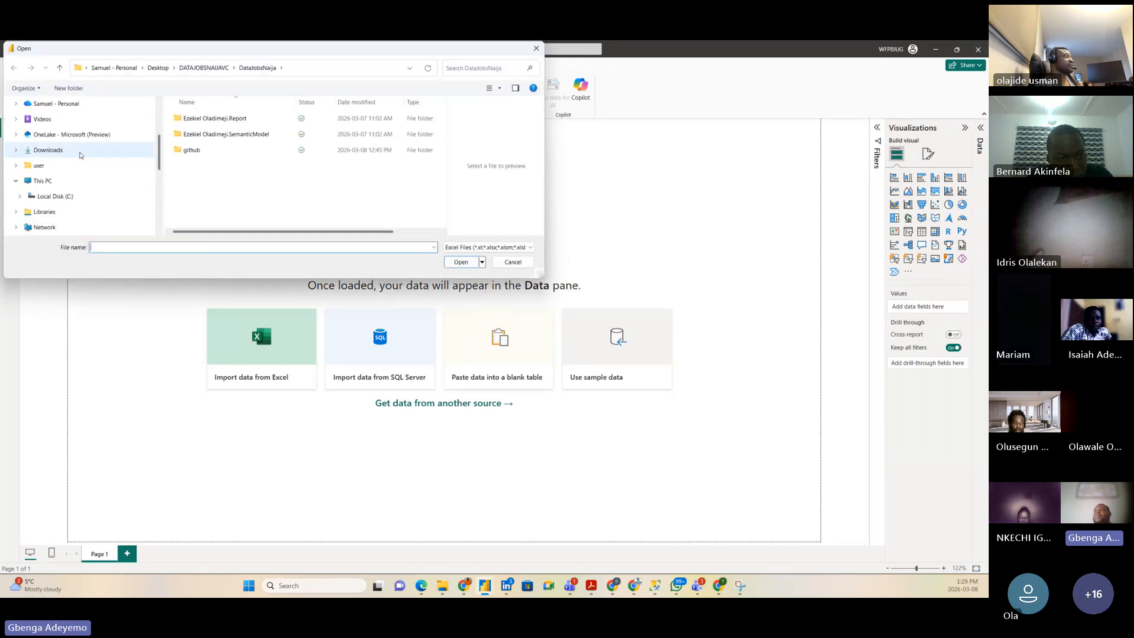
{"action": "left_click", "coordinate": [47, 150]}
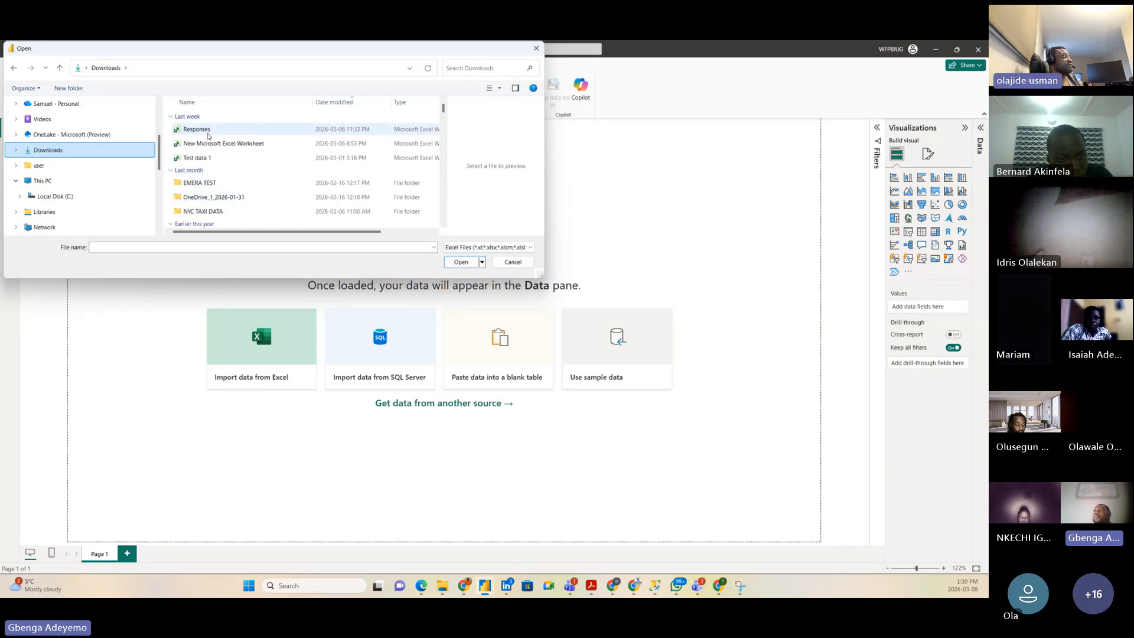
{"action": "left_click", "coordinate": [248, 157]}
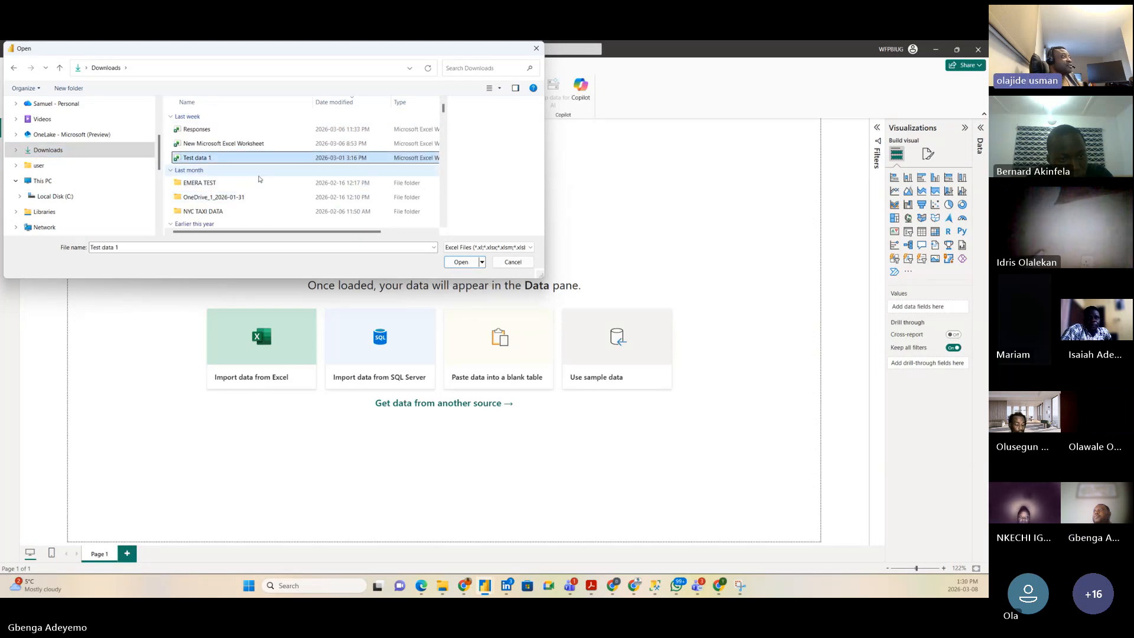
{"action": "left_click", "coordinate": [445, 262]}
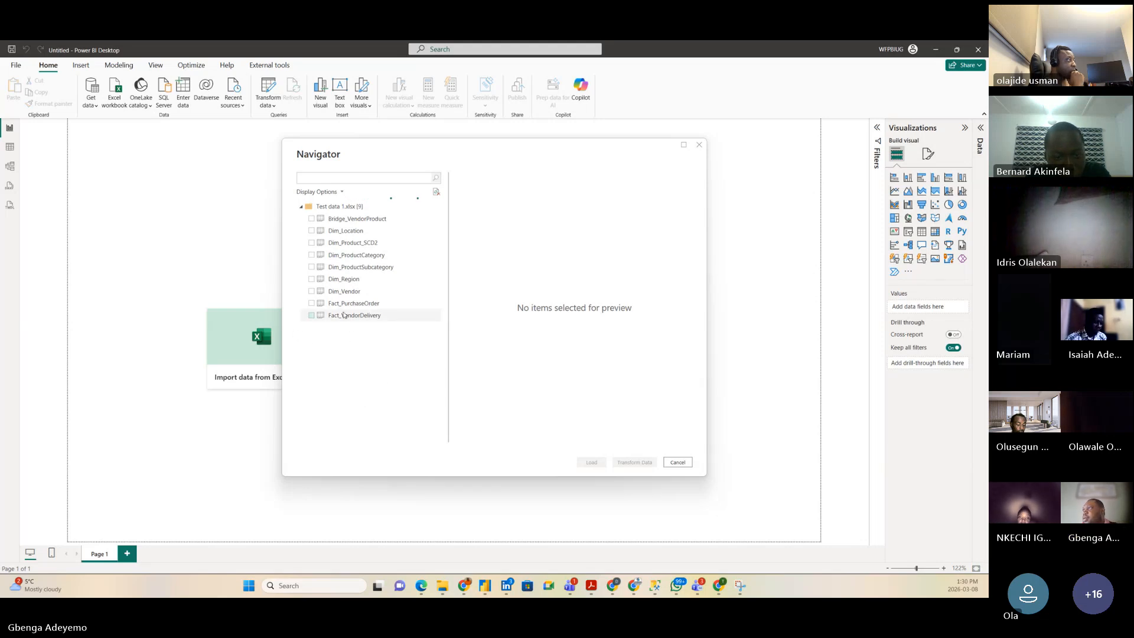
Step: Tick all nine tables, Bridge_VendorProduct through Fact_VendorDelivery, and choose Transform Data
{"action": "left_click", "coordinate": [341, 220]}
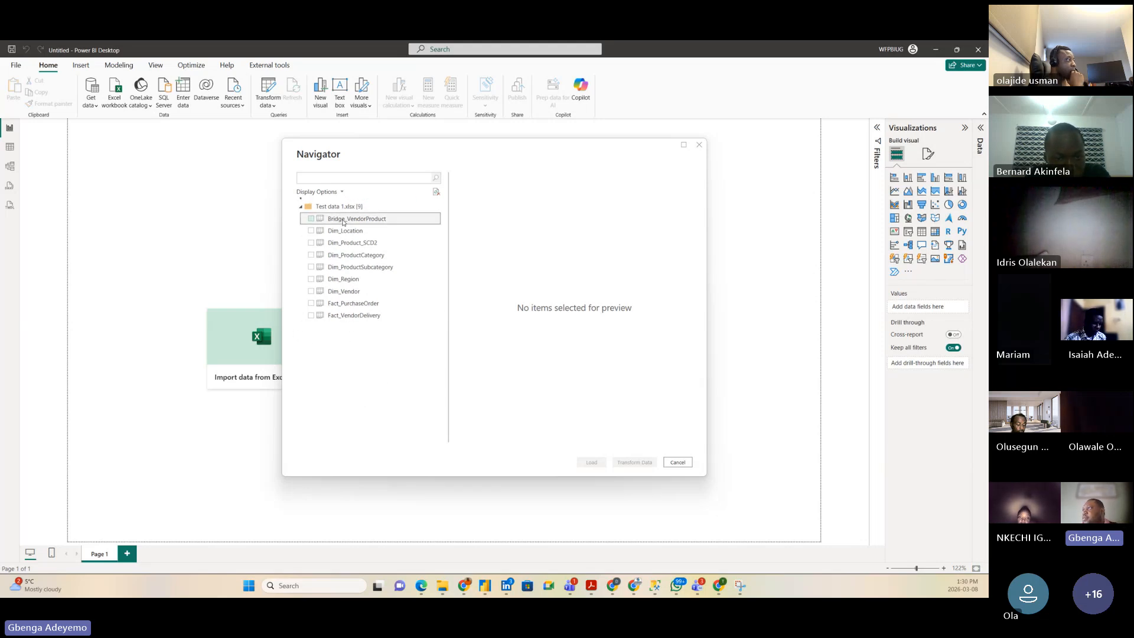
{"action": "left_click", "coordinate": [312, 230]}
{"action": "left_click", "coordinate": [312, 218]}
{"action": "left_click", "coordinate": [311, 231]}
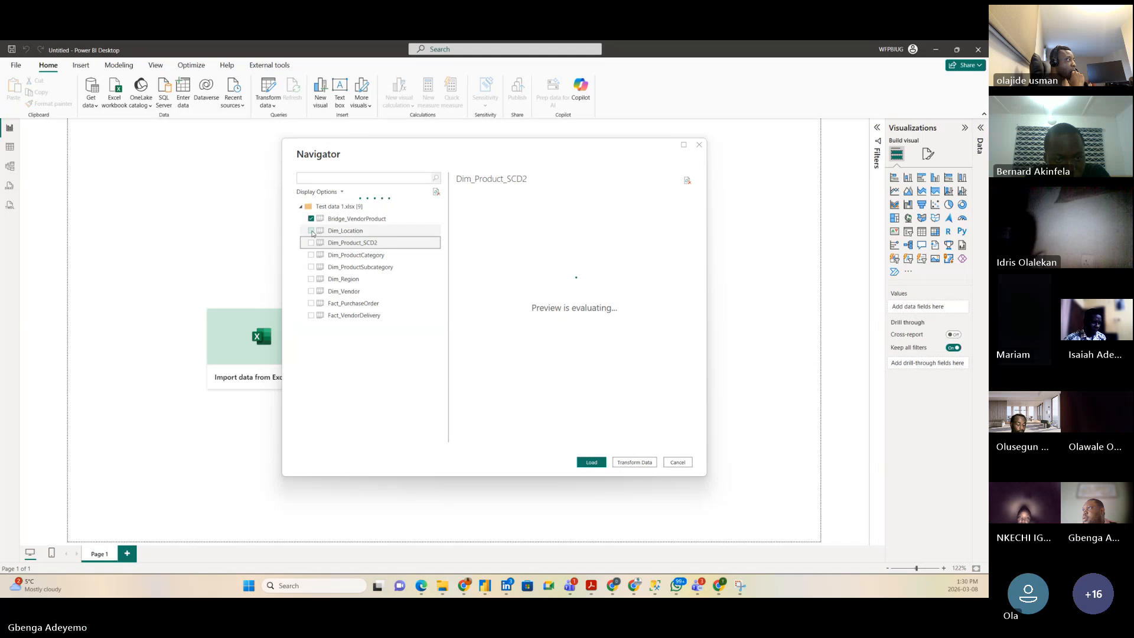
{"action": "left_click", "coordinate": [311, 244]}
{"action": "left_click", "coordinate": [311, 255]}
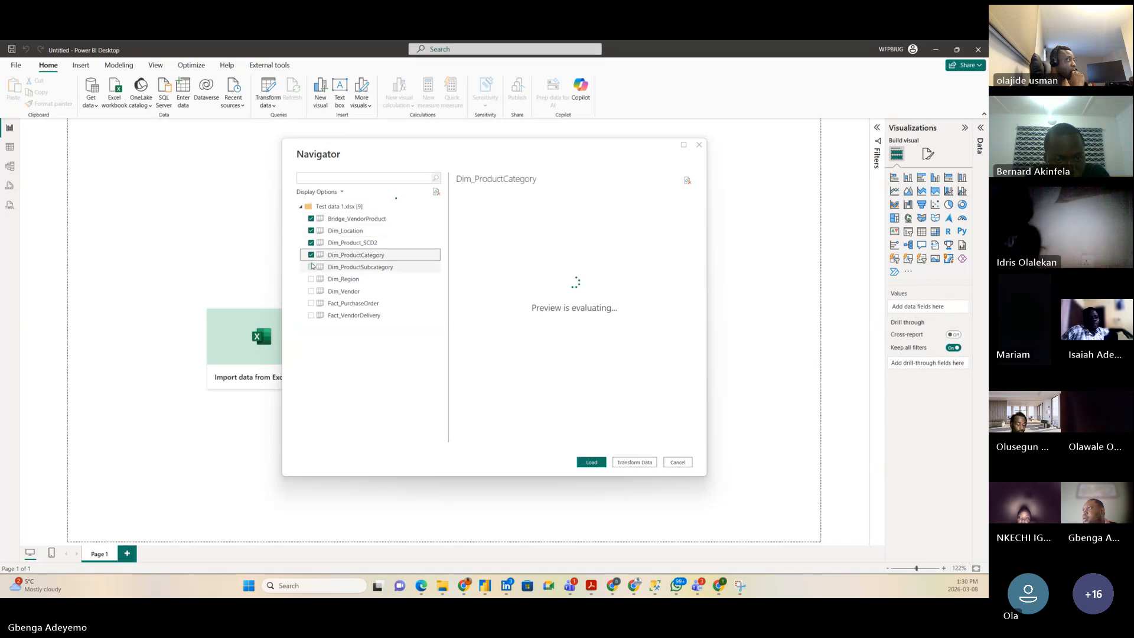
{"action": "left_click", "coordinate": [311, 267]}
{"action": "left_click", "coordinate": [311, 279]}
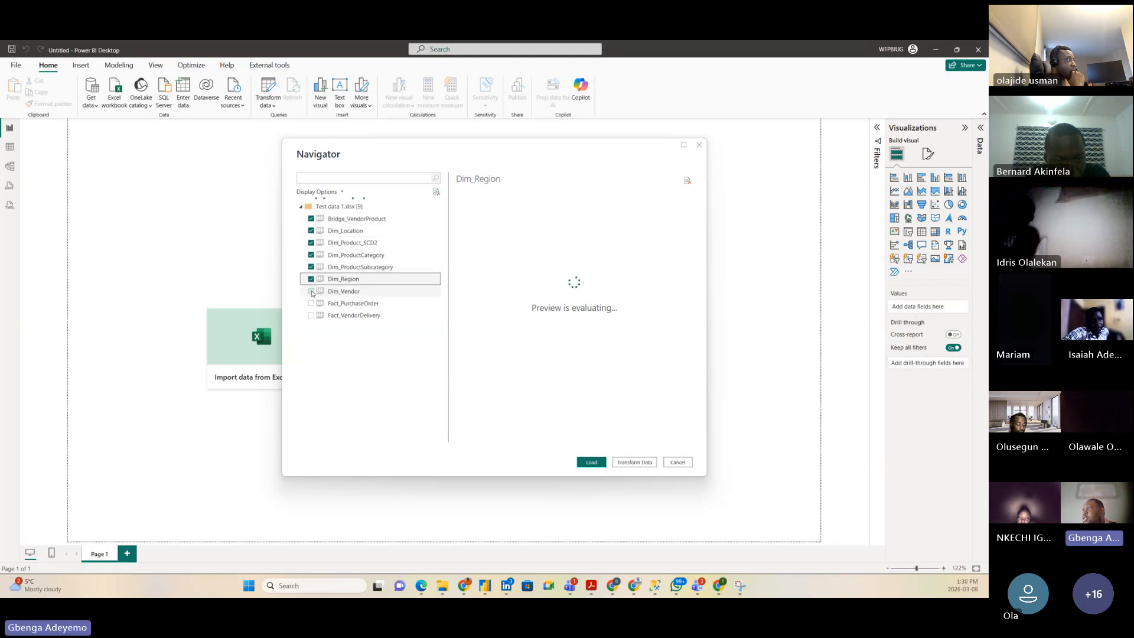
{"action": "left_click", "coordinate": [312, 291]}
{"action": "left_click", "coordinate": [312, 304]}
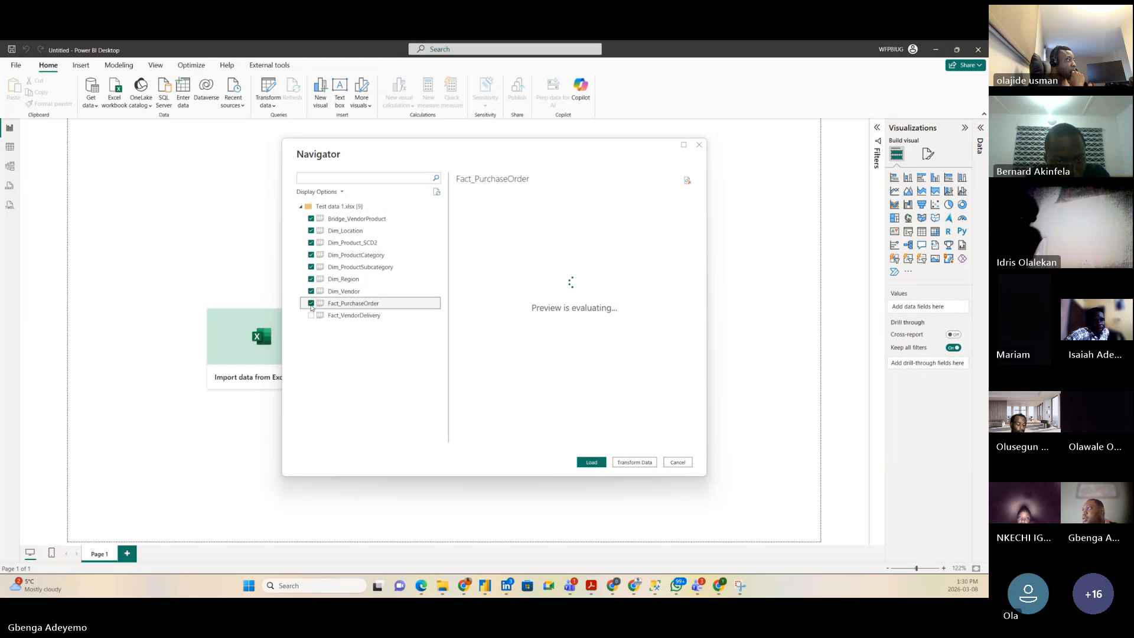
{"action": "left_click", "coordinate": [311, 316]}
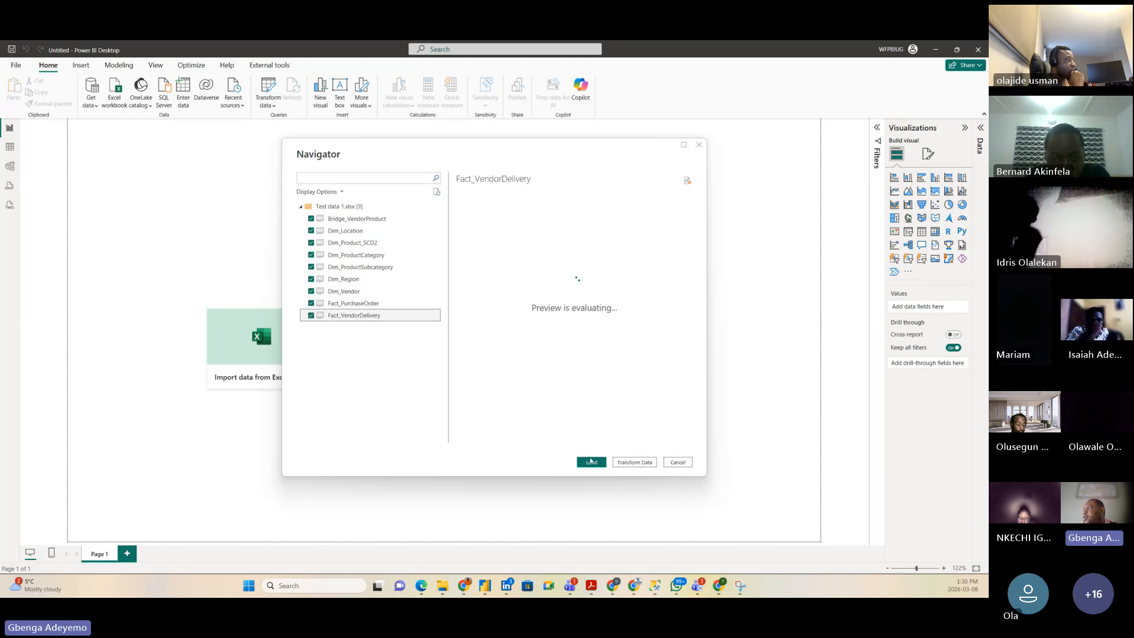
{"action": "left_click", "coordinate": [636, 463]}
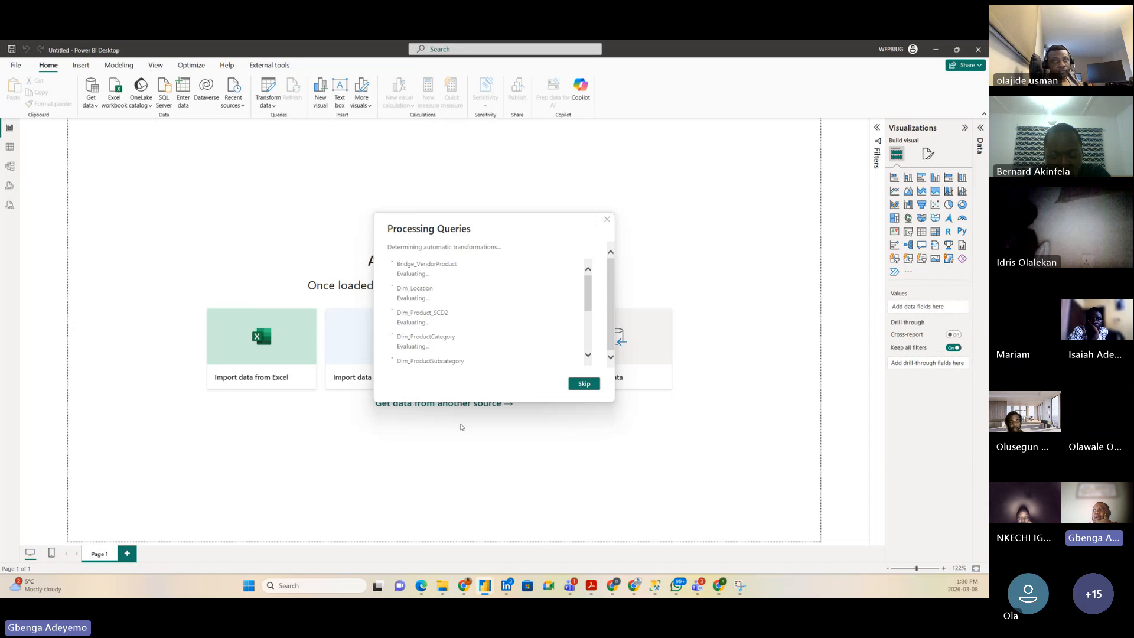
Step: Wait for the Processing Queries dialog to finish evaluating all nine queries
{"action": "scroll", "coordinate": [462, 326], "scroll_direction": "down", "scroll_amount": 2}
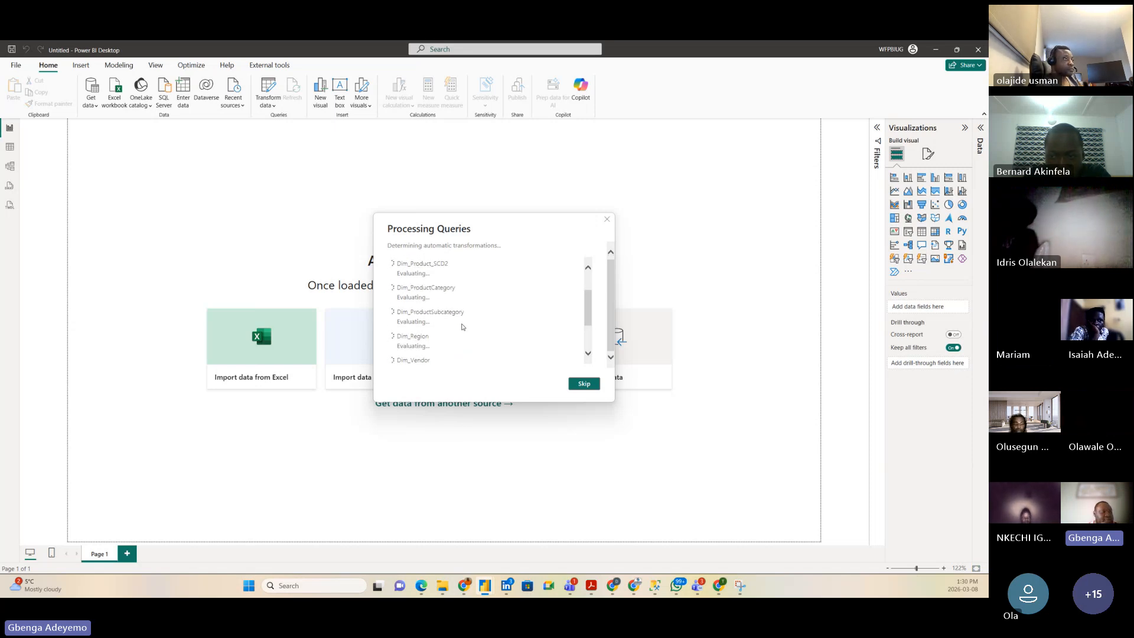
{"action": "scroll", "coordinate": [463, 326], "scroll_direction": "up", "scroll_amount": 2}
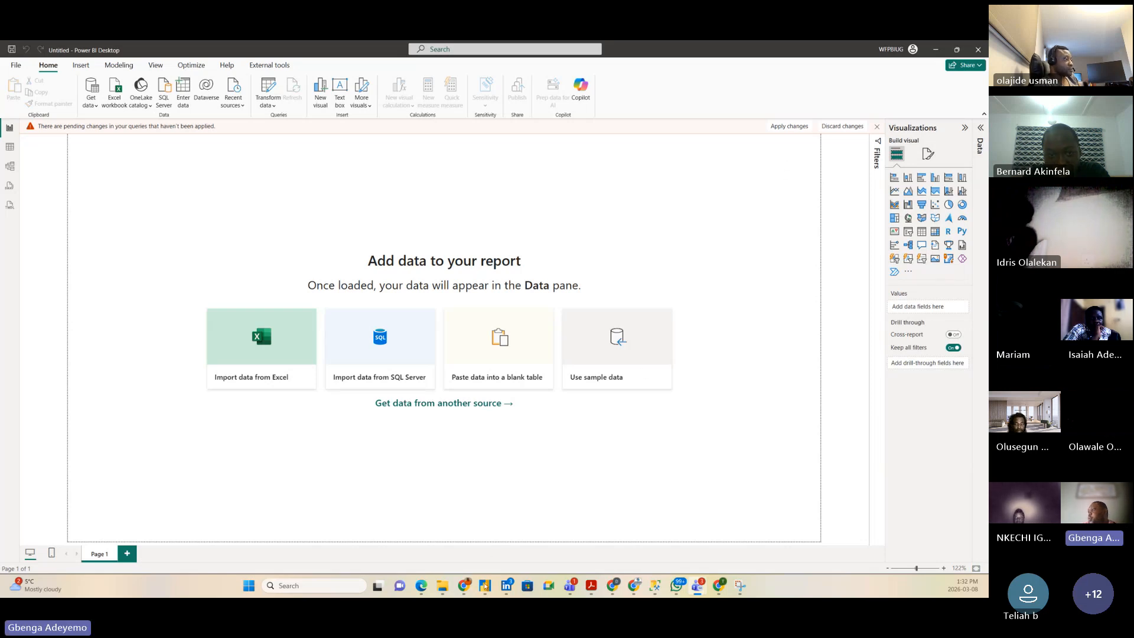
{"action": "mouse_move", "coordinate": [485, 586]}
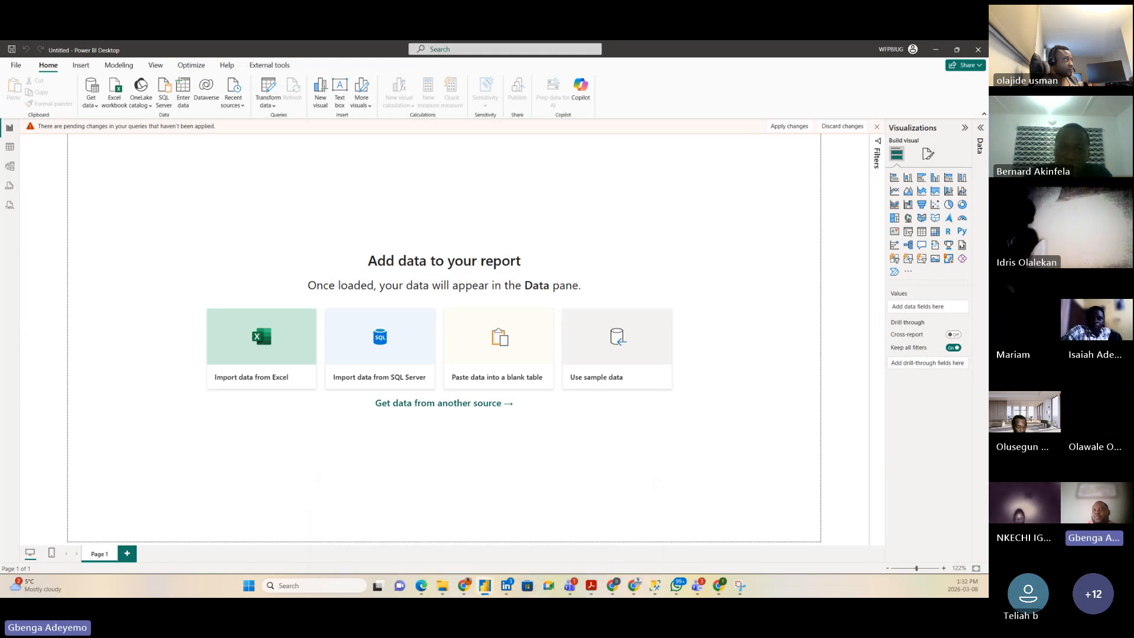
Step: Maximise Power Query Editor and change ContractStartDate to Date, replacing the current type step
{"action": "left_click_drag", "start_coordinate": [1, 107], "coordinate": [645, 131]}
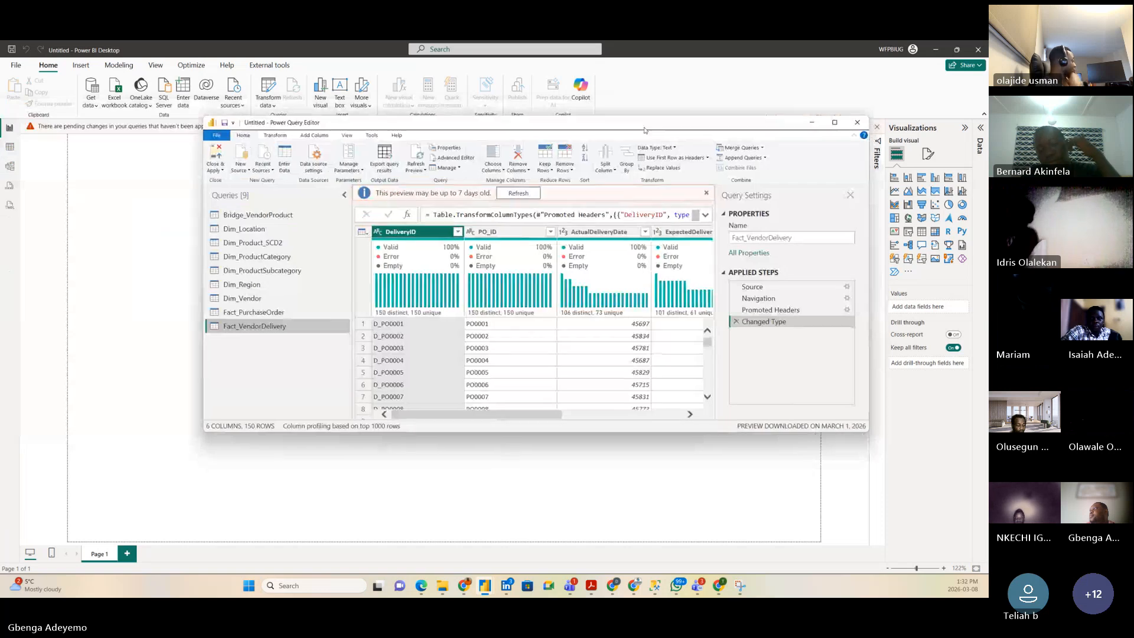
{"action": "left_click", "coordinate": [835, 122]}
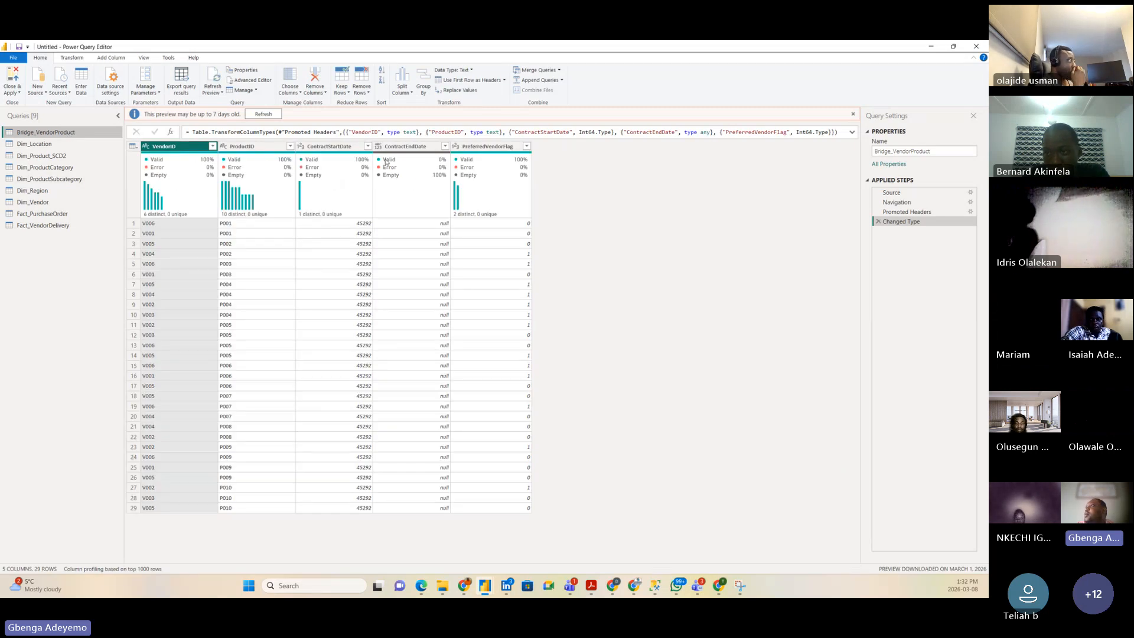
{"action": "left_click", "coordinate": [312, 147]}
{"action": "left_click", "coordinate": [300, 147]}
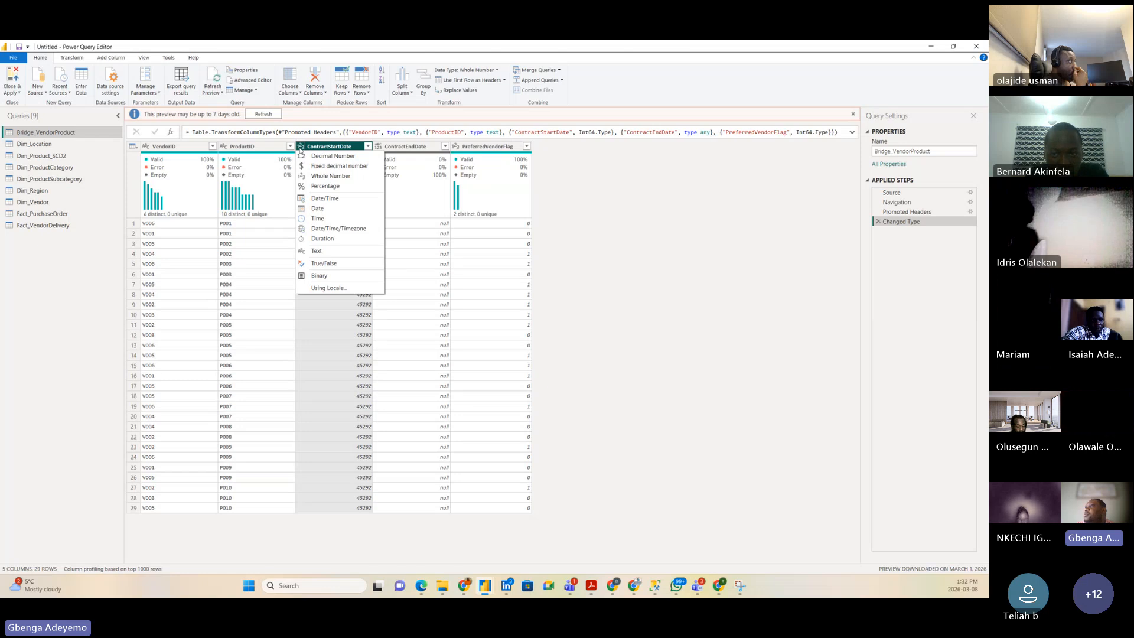
{"action": "left_click", "coordinate": [318, 209]}
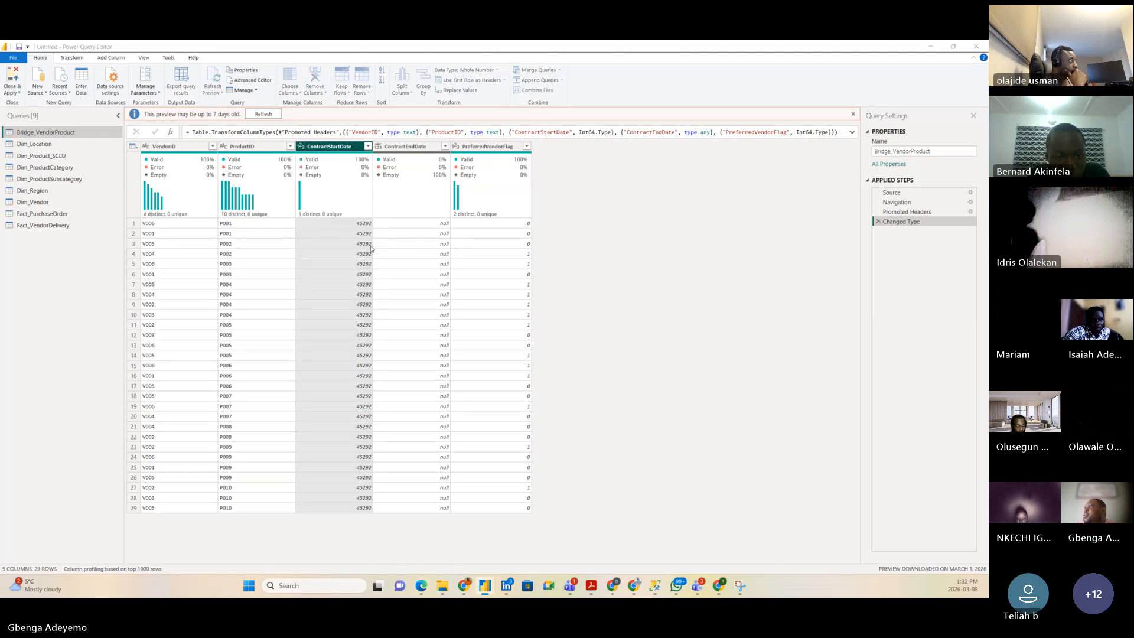
{"action": "left_click", "coordinate": [508, 334]}
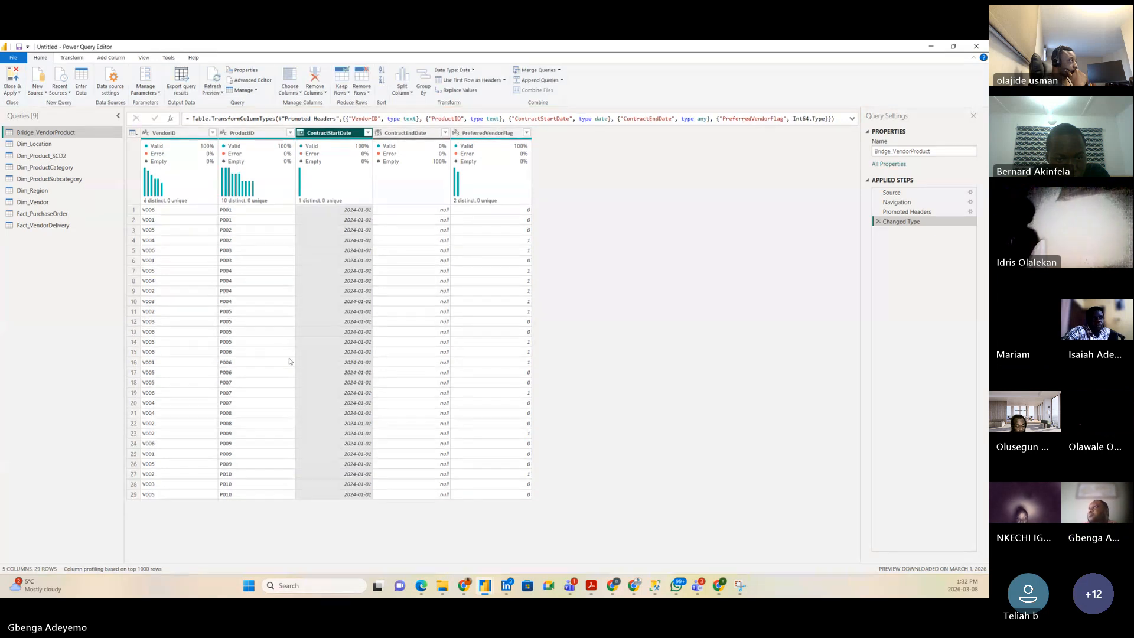
Step: Change ContractEndDate to Date as well, then select the Dim_Location query
{"action": "left_click", "coordinate": [377, 132]}
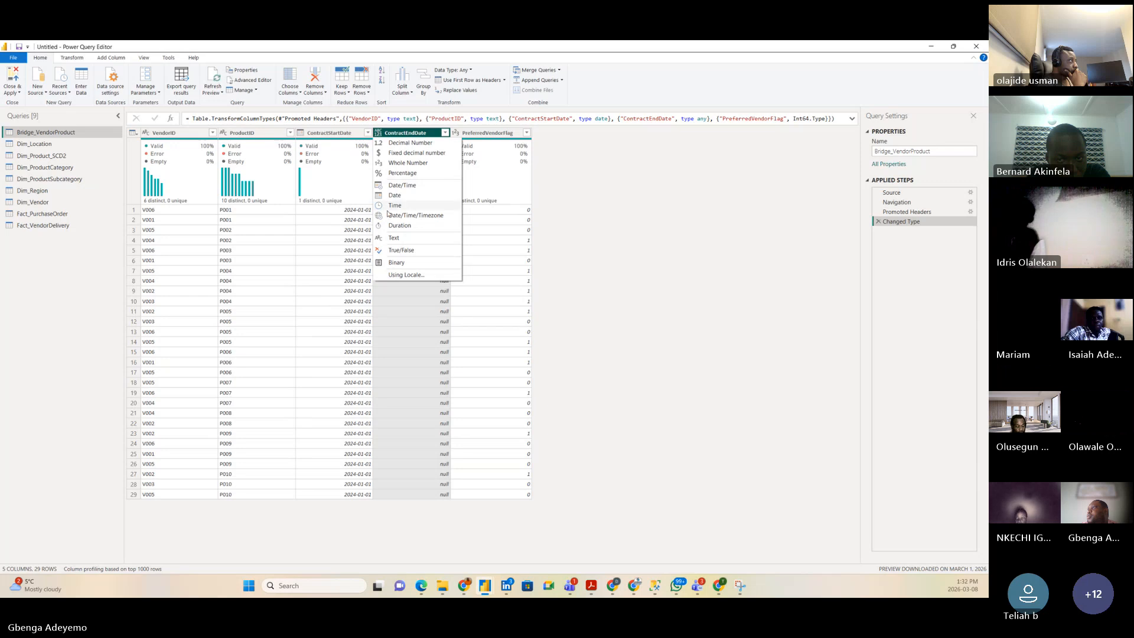
{"action": "left_click", "coordinate": [394, 195]}
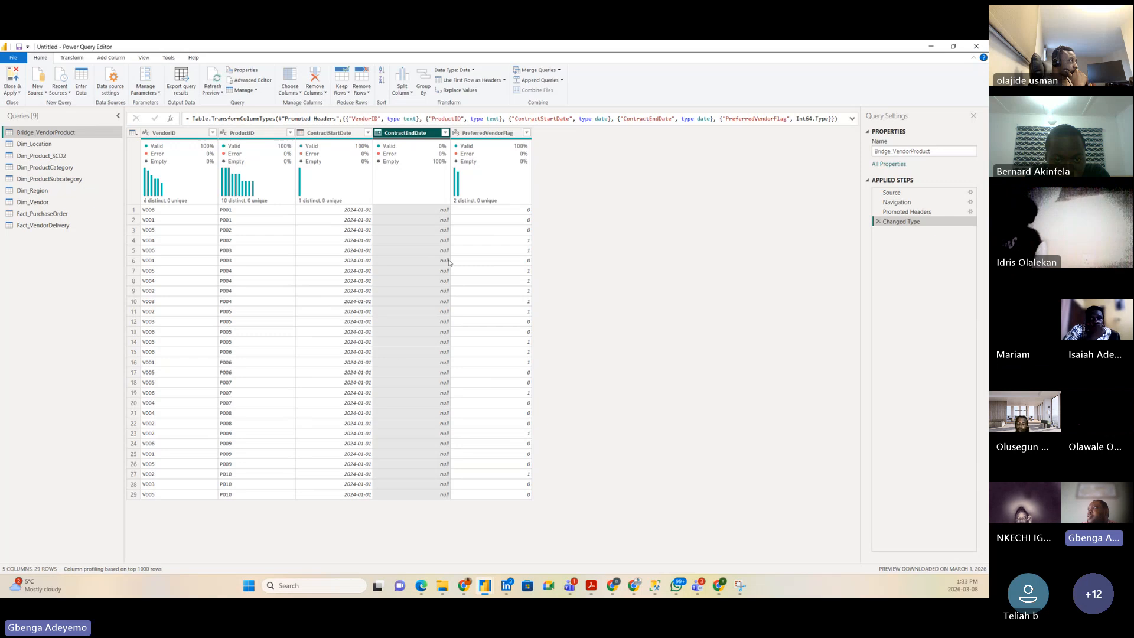
{"action": "left_click", "coordinate": [36, 143]}
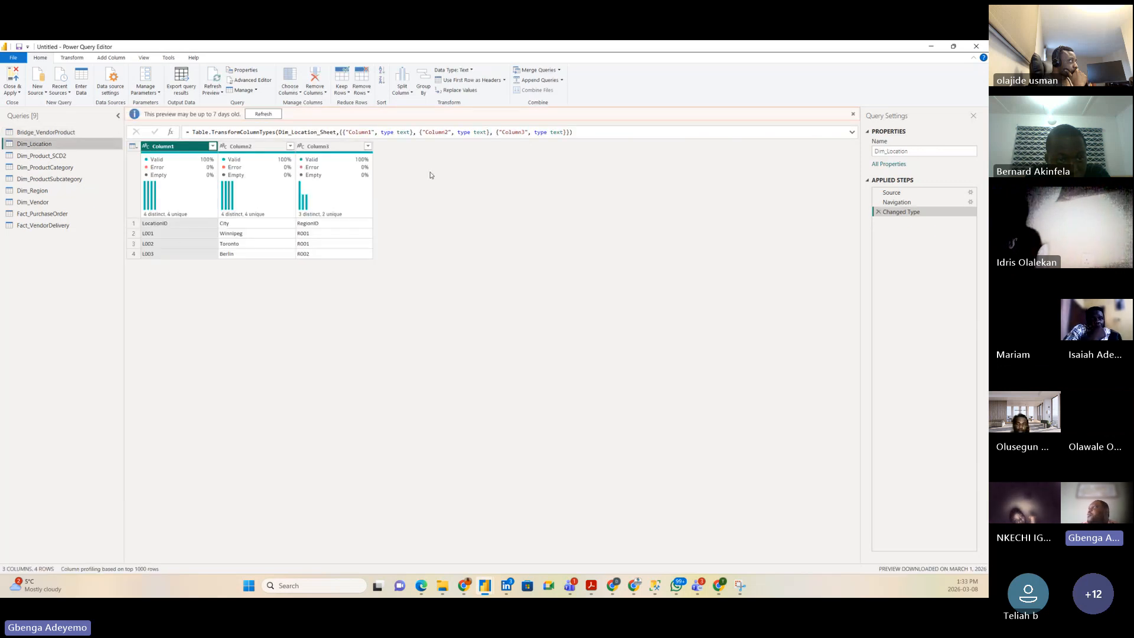
Step: Promote Dim_Location's first row to headers, giving LocationID, City and RegionID columns
{"action": "left_click", "coordinate": [455, 81]}
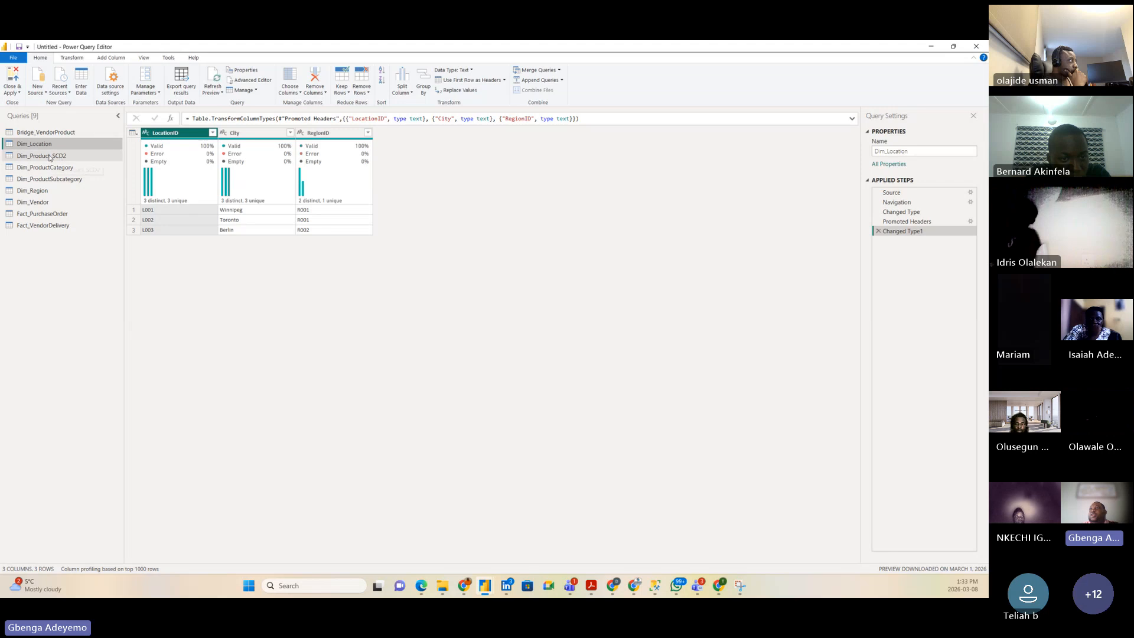
Step: Create a new query group named Helper Queries
{"action": "right_click", "coordinate": [59, 262]}
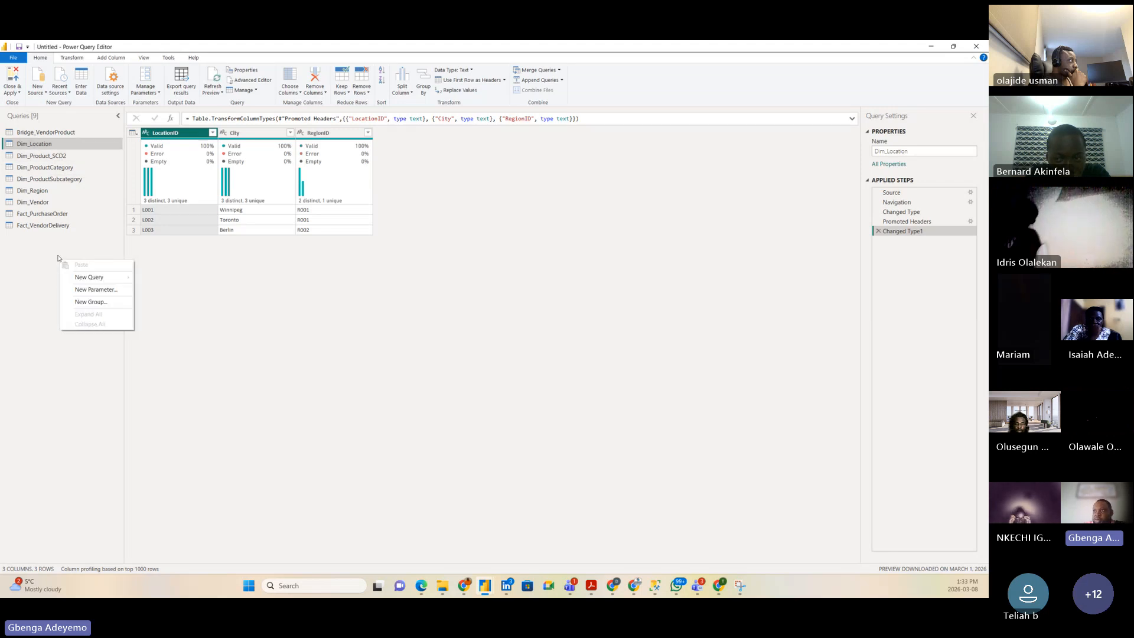
{"action": "left_click", "coordinate": [92, 302]}
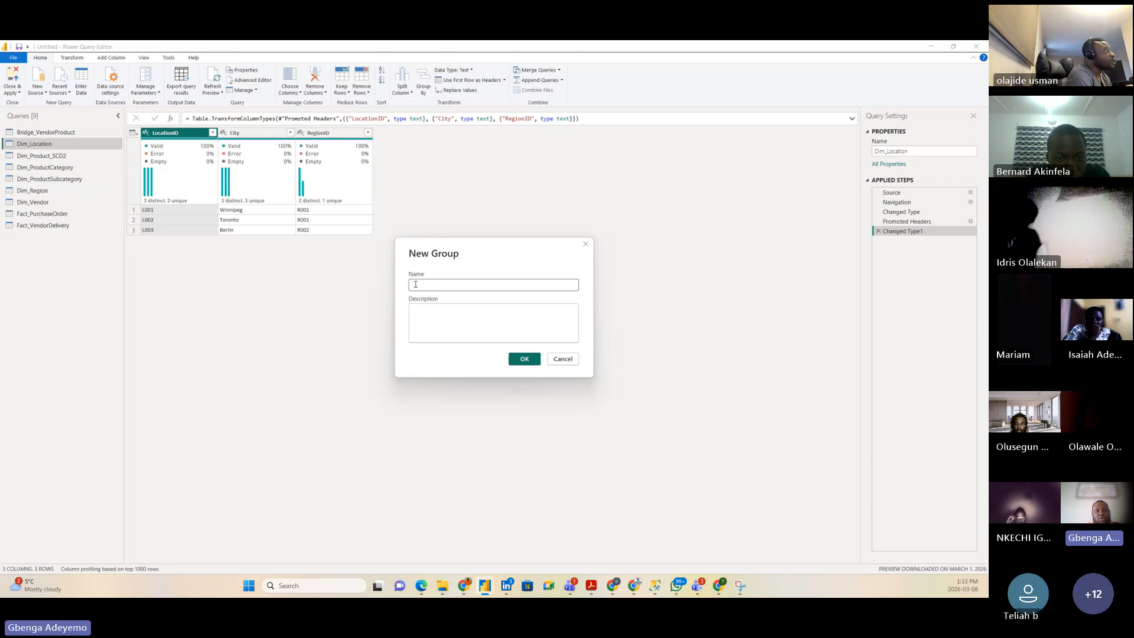
{"action": "type", "text": "Helper Que"}
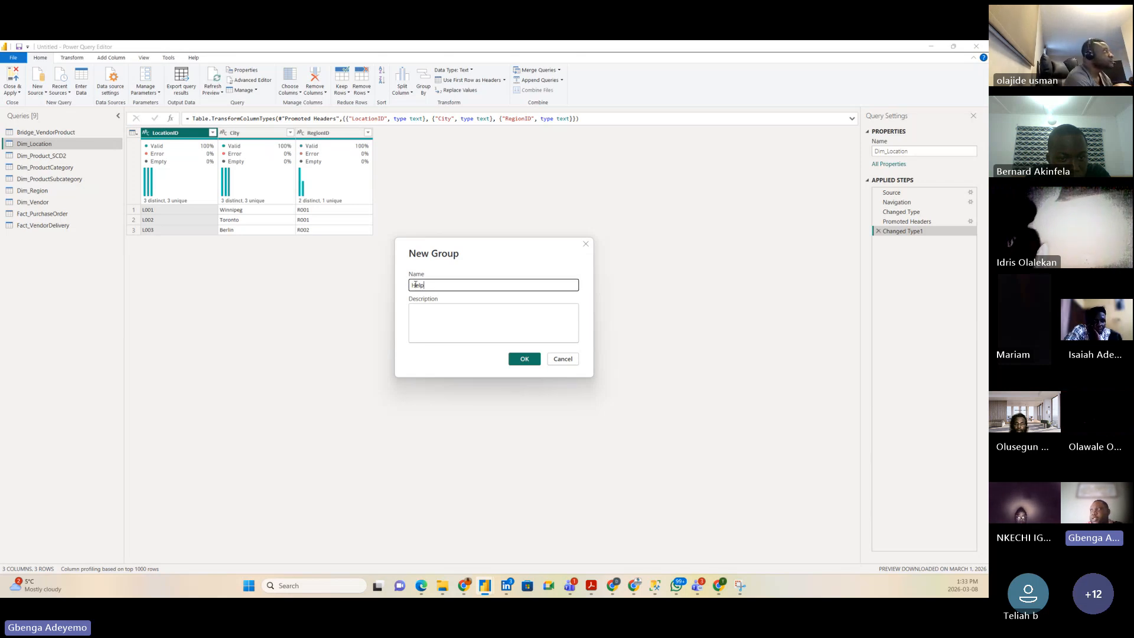
{"action": "type", "text": "ries"}
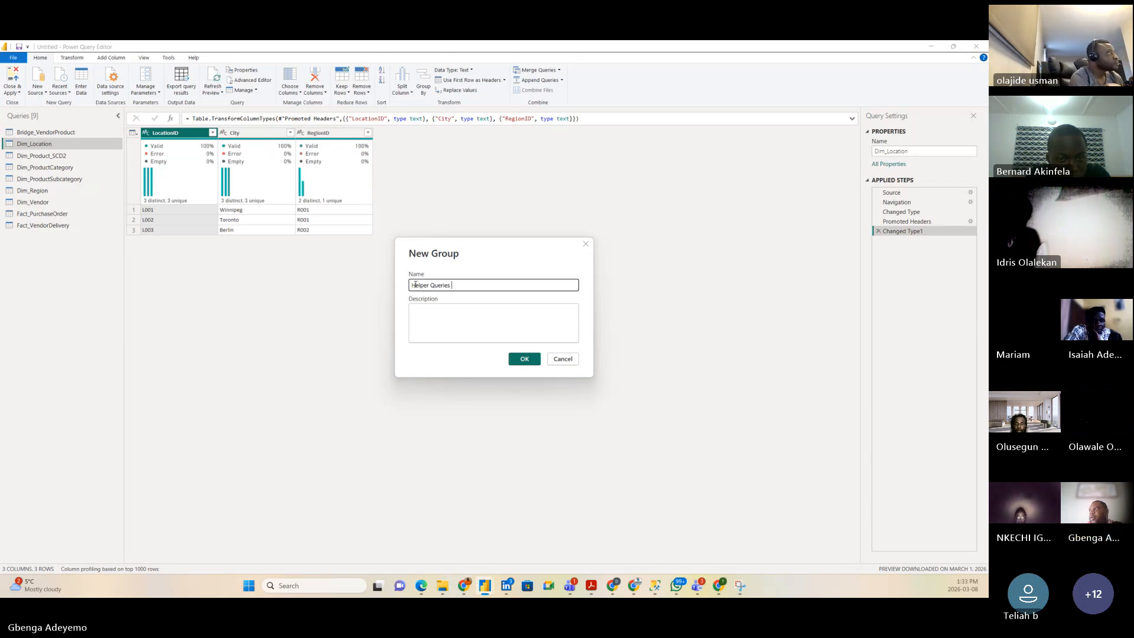
{"action": "left_click", "coordinate": [525, 359]}
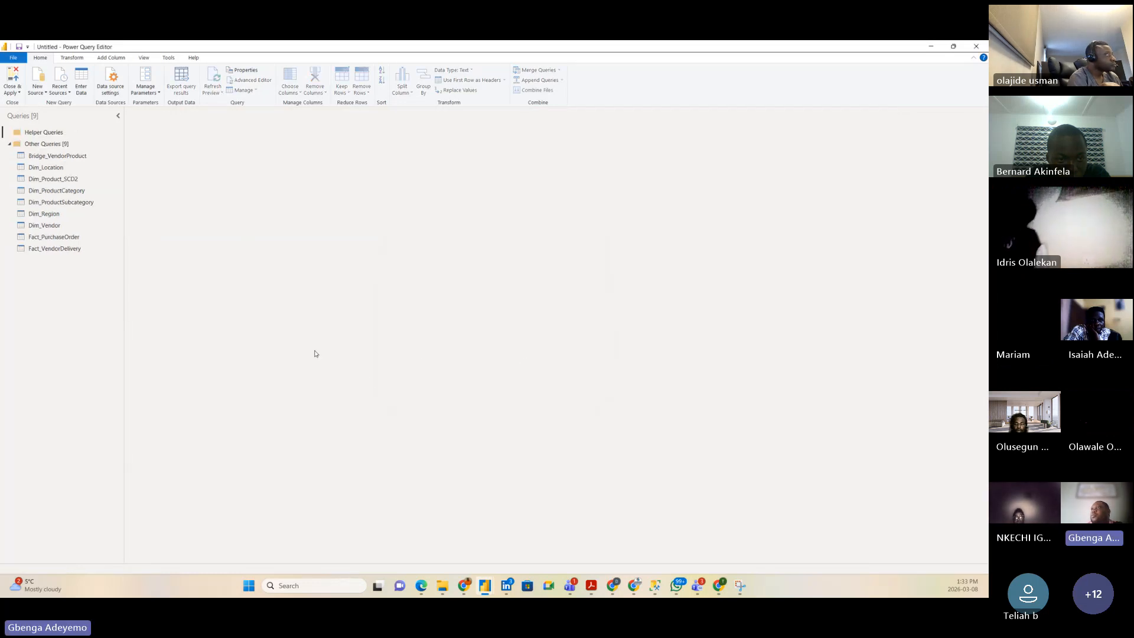
Step: Rename the Helper Queries group to Actual Table
{"action": "left_click", "coordinate": [54, 144]}
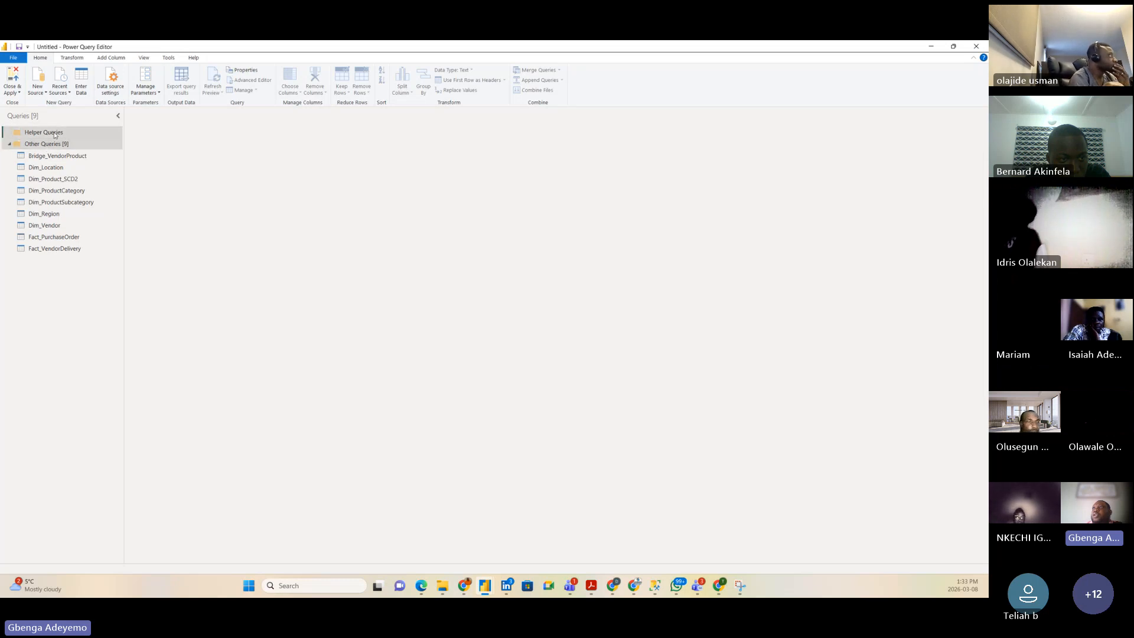
{"action": "left_click", "coordinate": [55, 133]}
{"action": "right_click", "coordinate": [55, 134]}
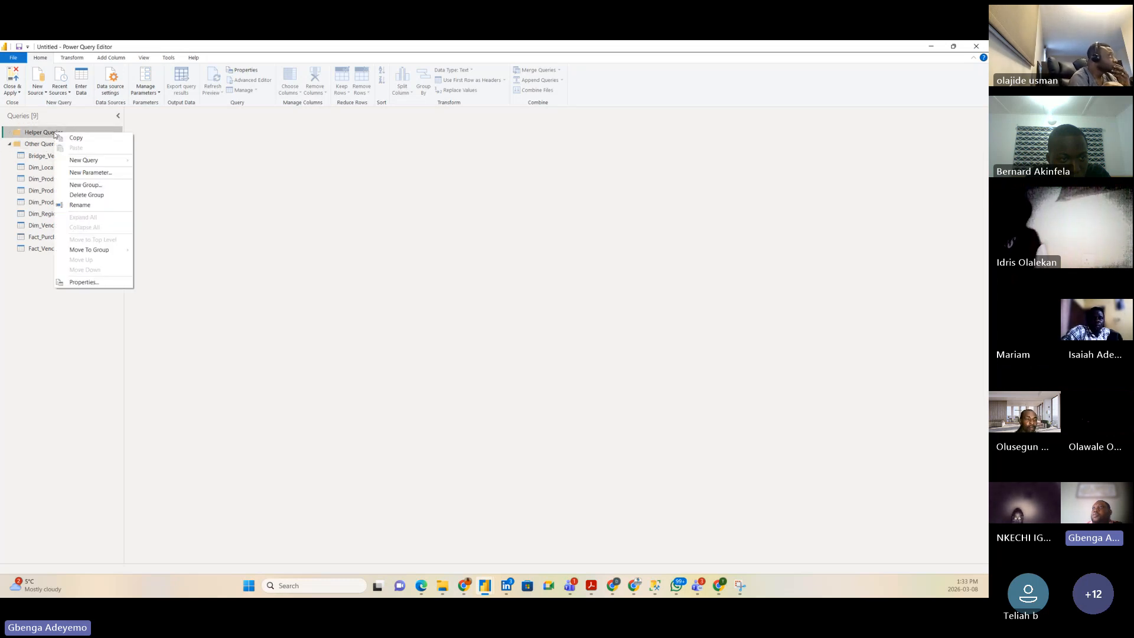
{"action": "left_click", "coordinate": [89, 204]}
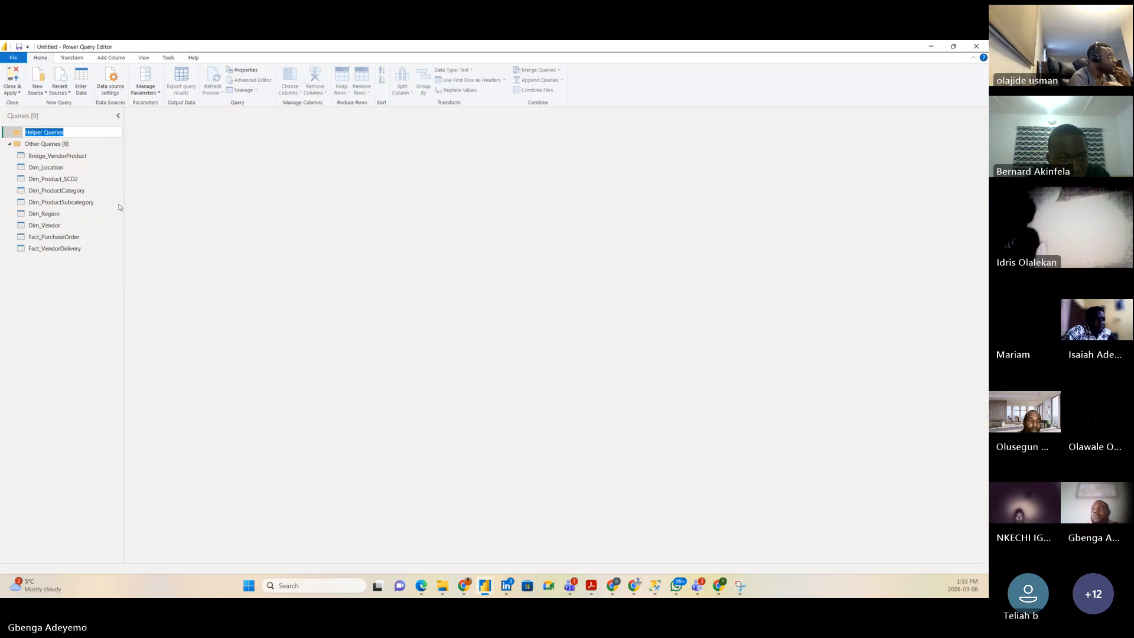
{"action": "type", "text": "Actua"}
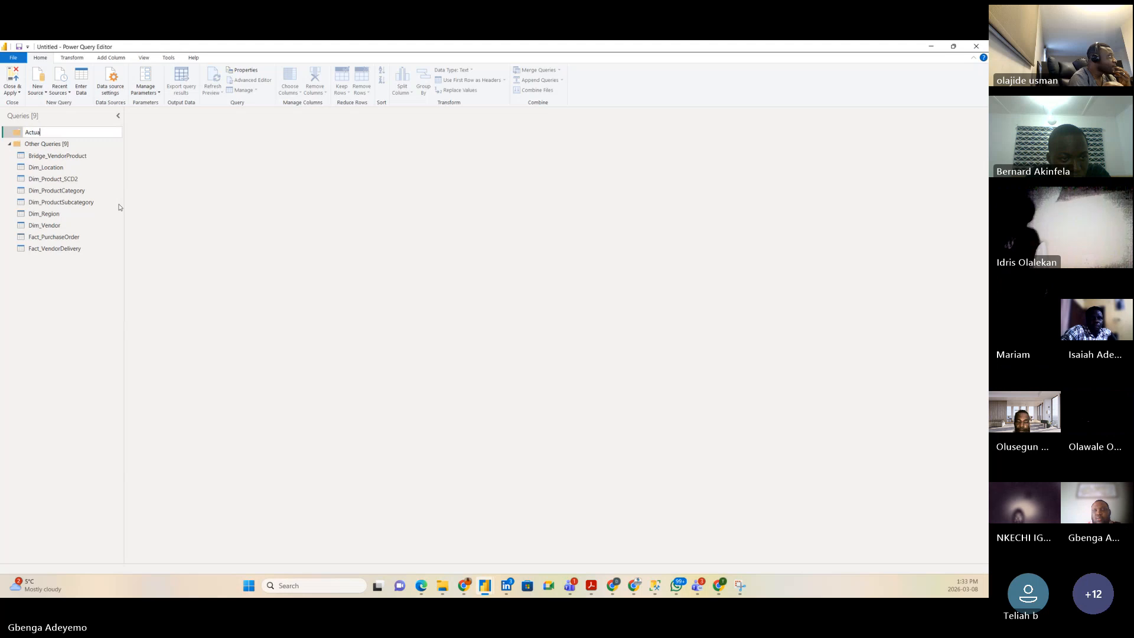
{"action": "type", "text": "l Table"}
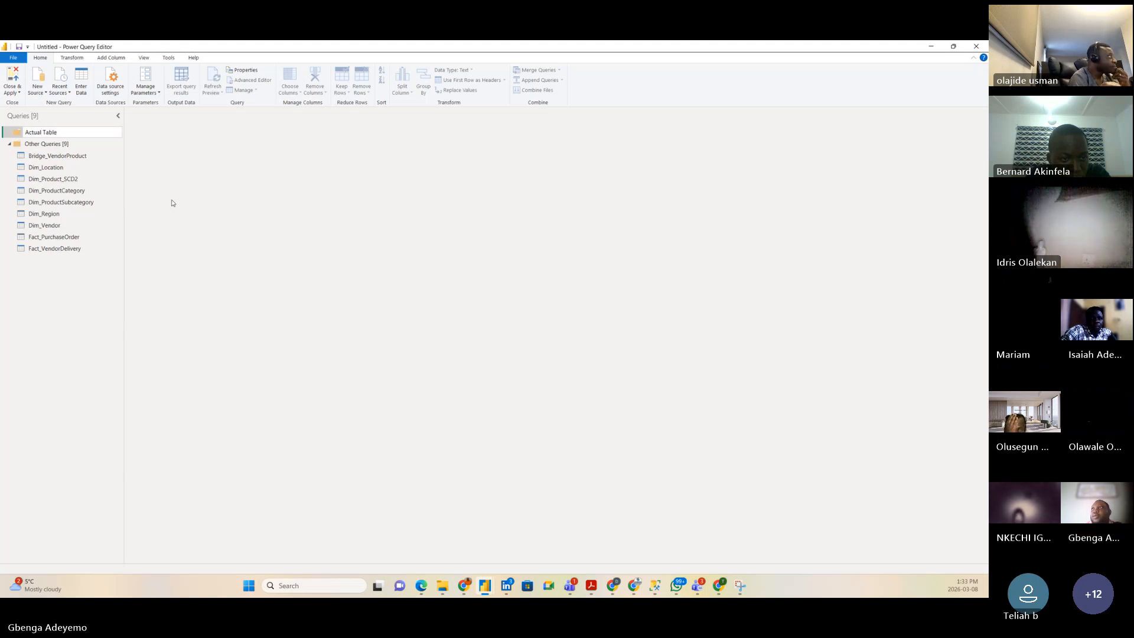
{"action": "key", "text": "Return"}
Step: Move Bridge_VendorProduct from Other Queries into the Actual Table group
{"action": "left_click", "coordinate": [52, 145]}
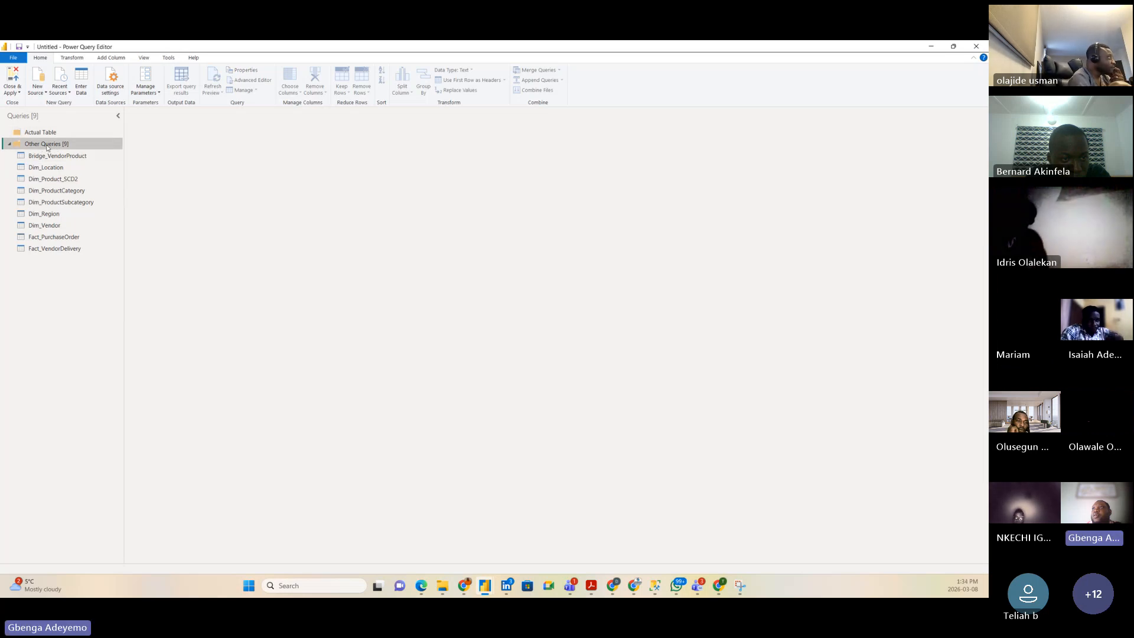
{"action": "right_click", "coordinate": [46, 146]}
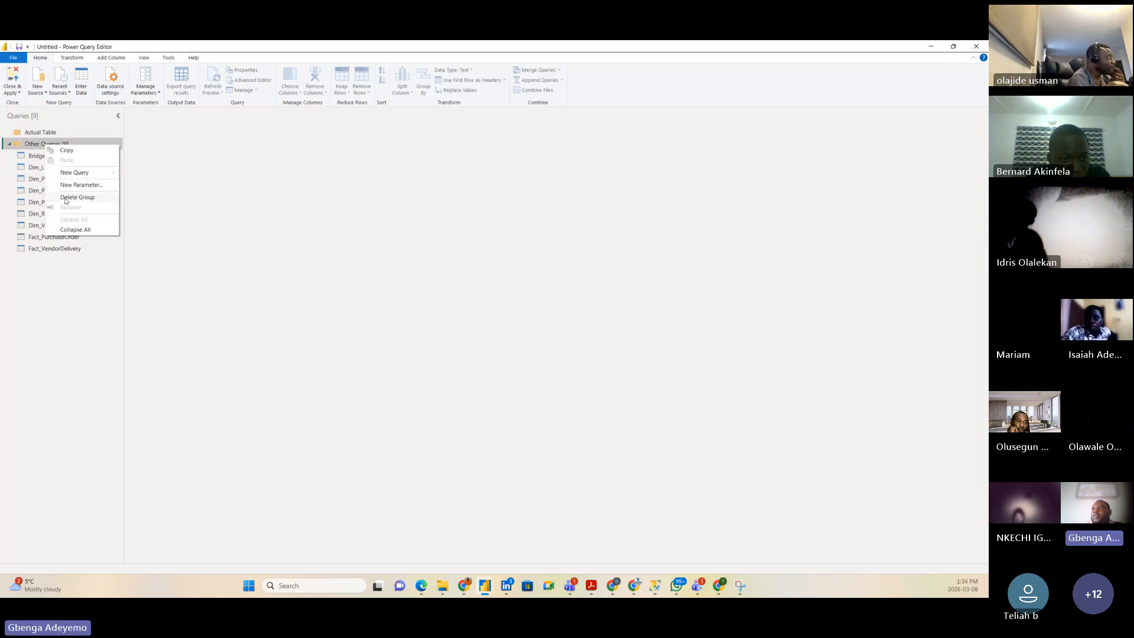
{"action": "left_click", "coordinate": [68, 301]}
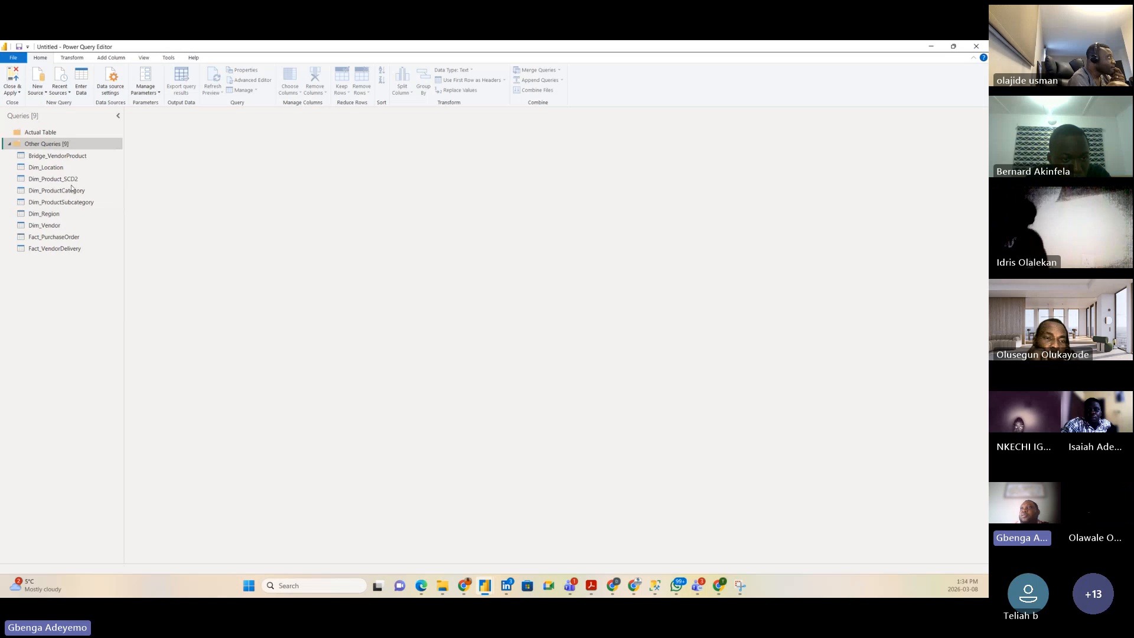
{"action": "left_click", "coordinate": [67, 157]}
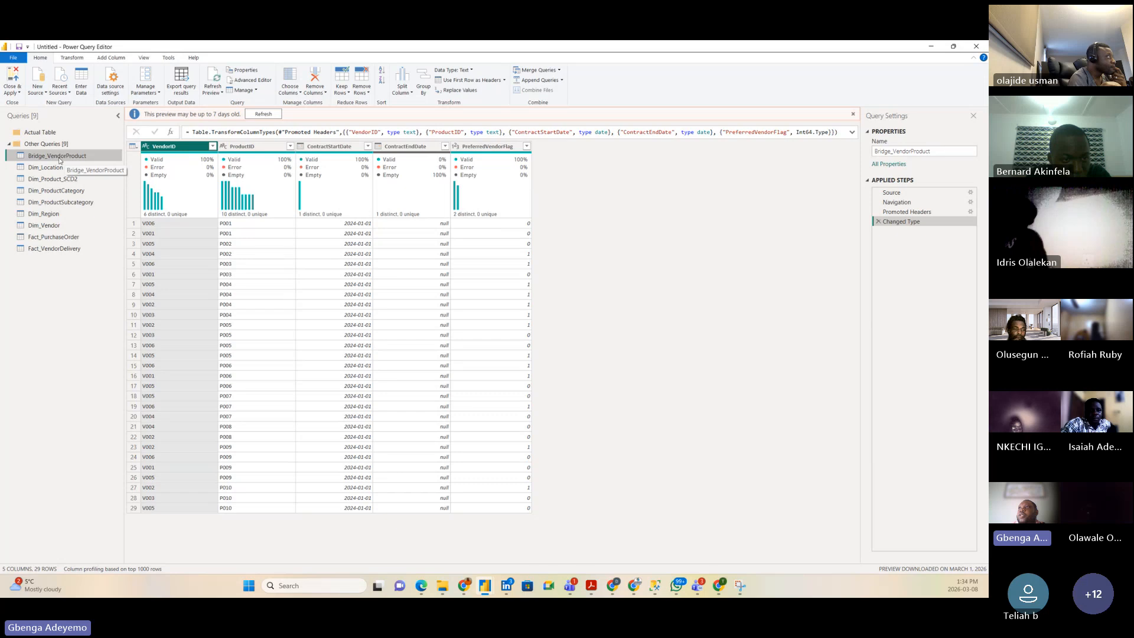
{"action": "left_click_drag", "start_coordinate": [42, 159], "coordinate": [64, 134]}
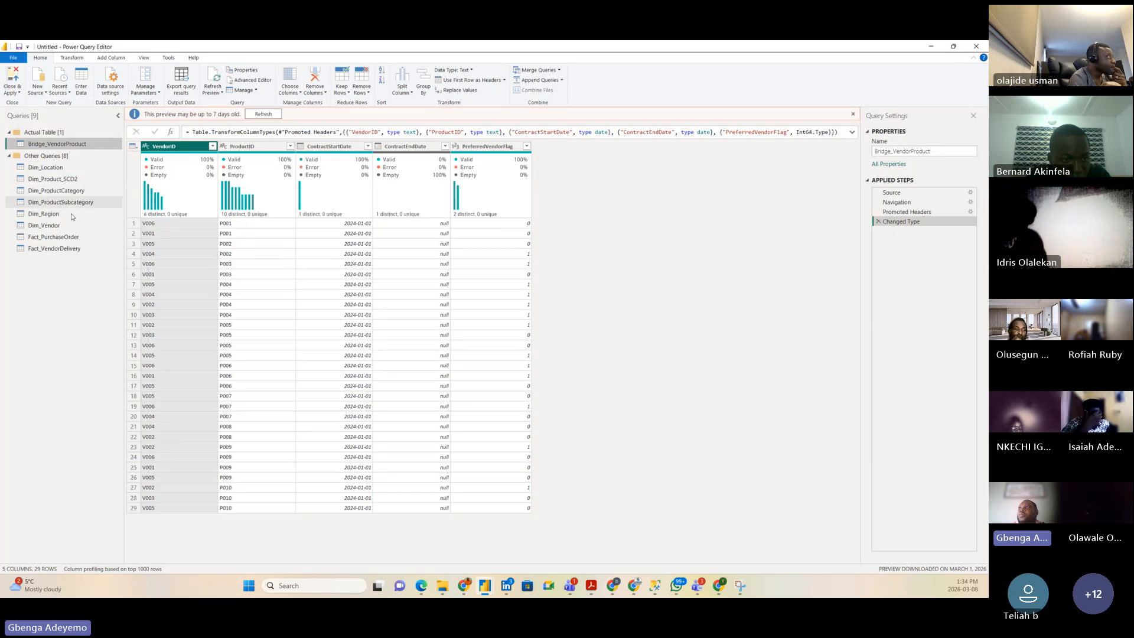
{"action": "left_click", "coordinate": [52, 167]}
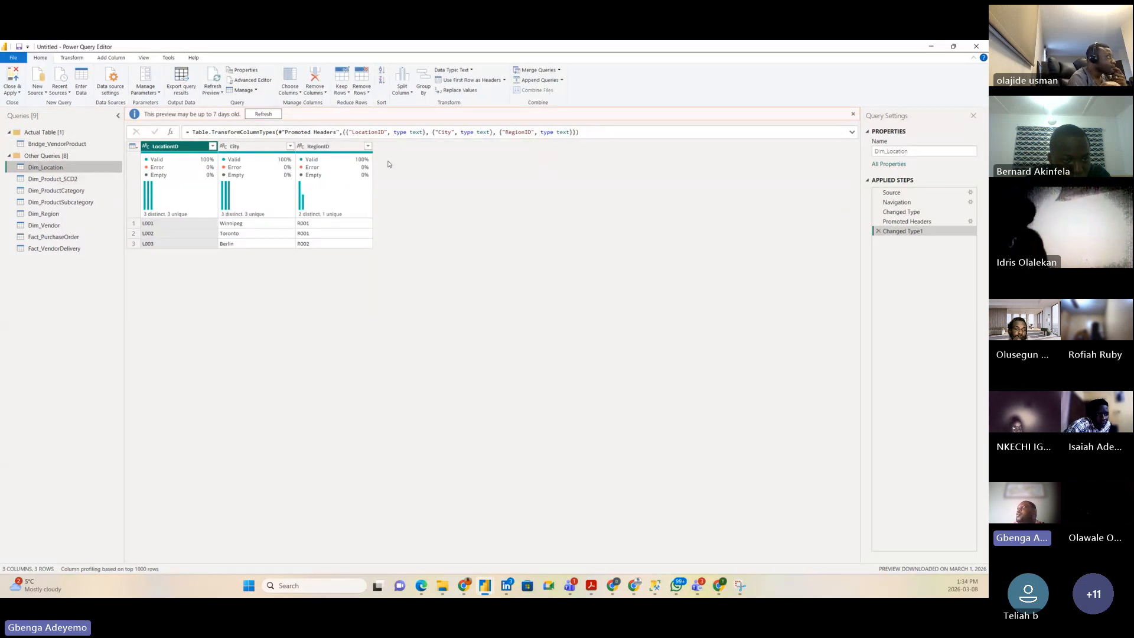
Step: Attempt a merge of Dim_Location with Dim_Region on RegionID, then cancel it
{"action": "left_click", "coordinate": [559, 71]}
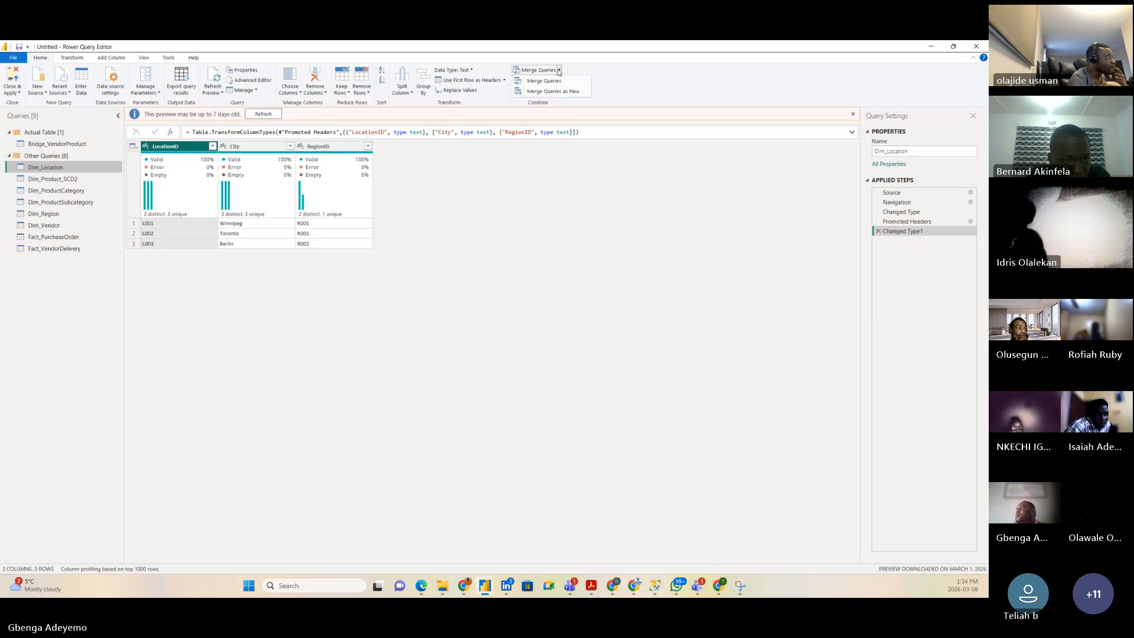
{"action": "left_click", "coordinate": [549, 92]}
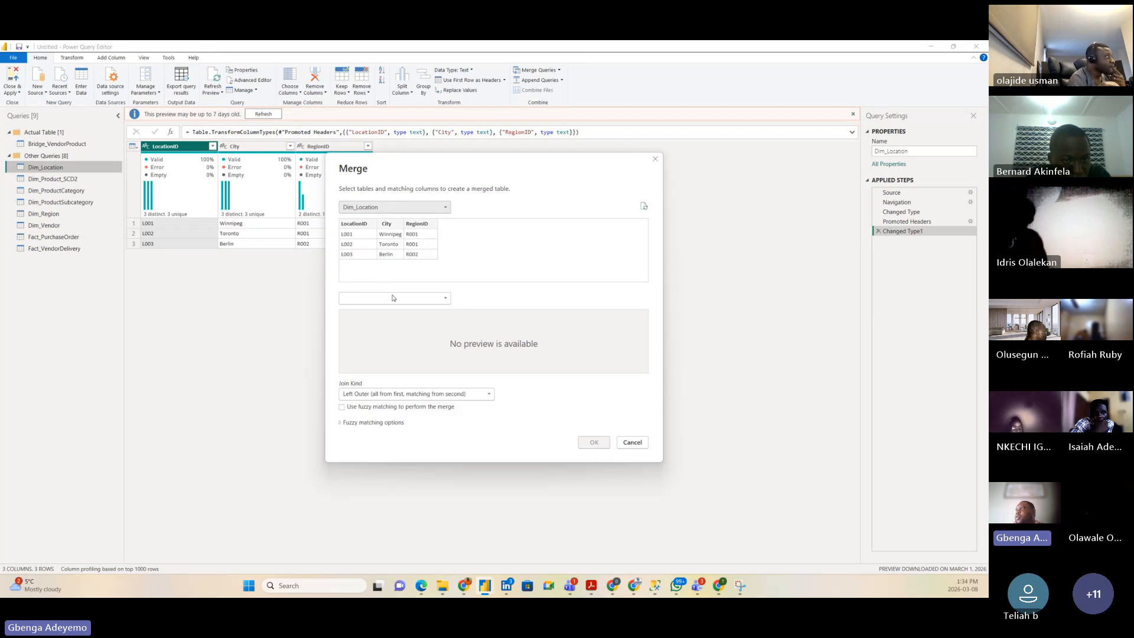
{"action": "left_click", "coordinate": [416, 223]}
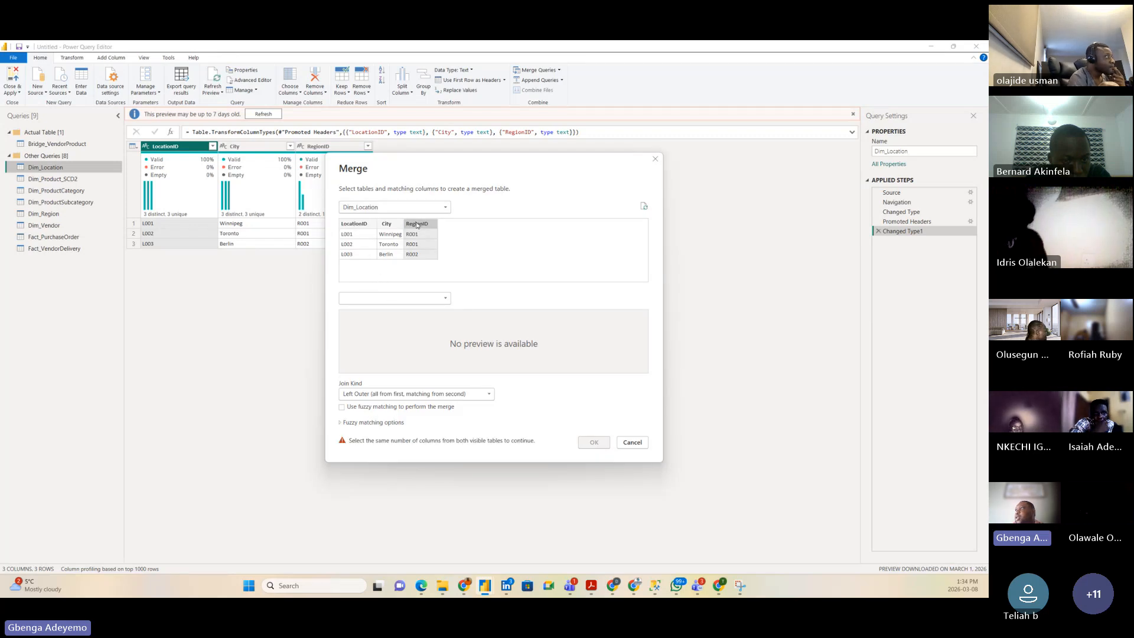
{"action": "left_click", "coordinate": [392, 301]}
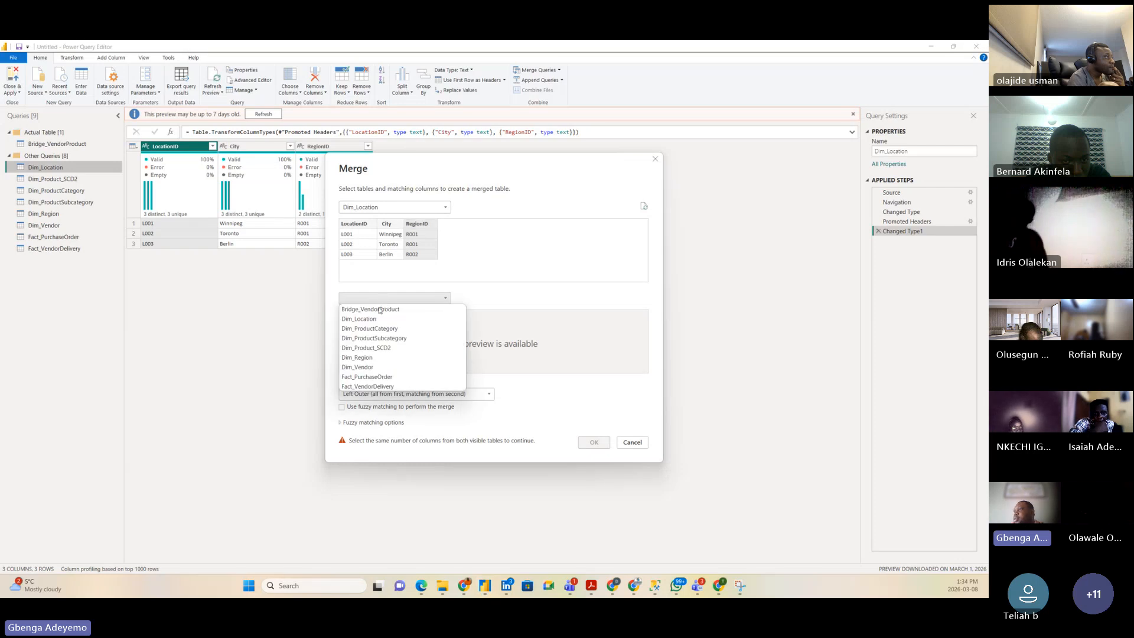
{"action": "left_click", "coordinate": [363, 358]}
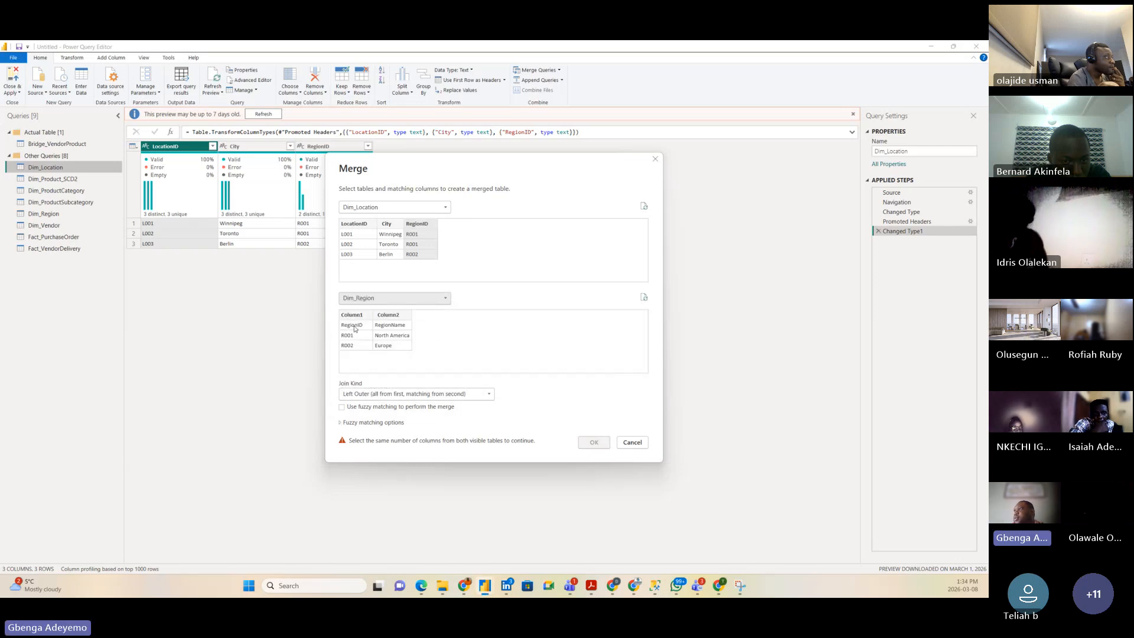
{"action": "left_click", "coordinate": [636, 444]}
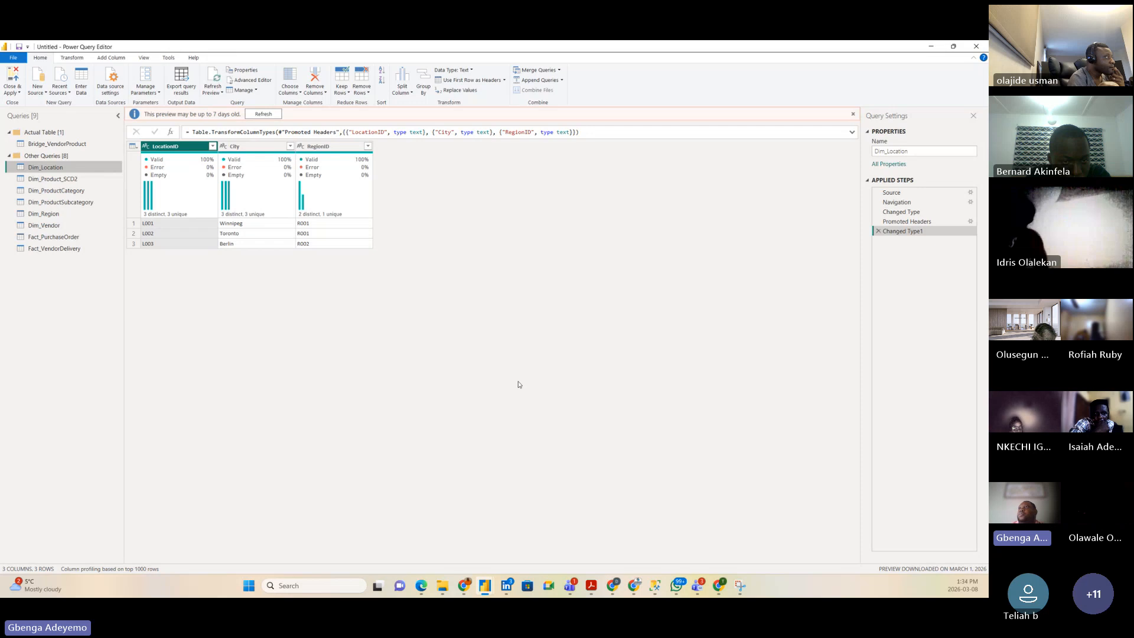
Step: Promote Dim_Region's first row to headers, giving RegionID and RegionName
{"action": "left_click", "coordinate": [49, 214]}
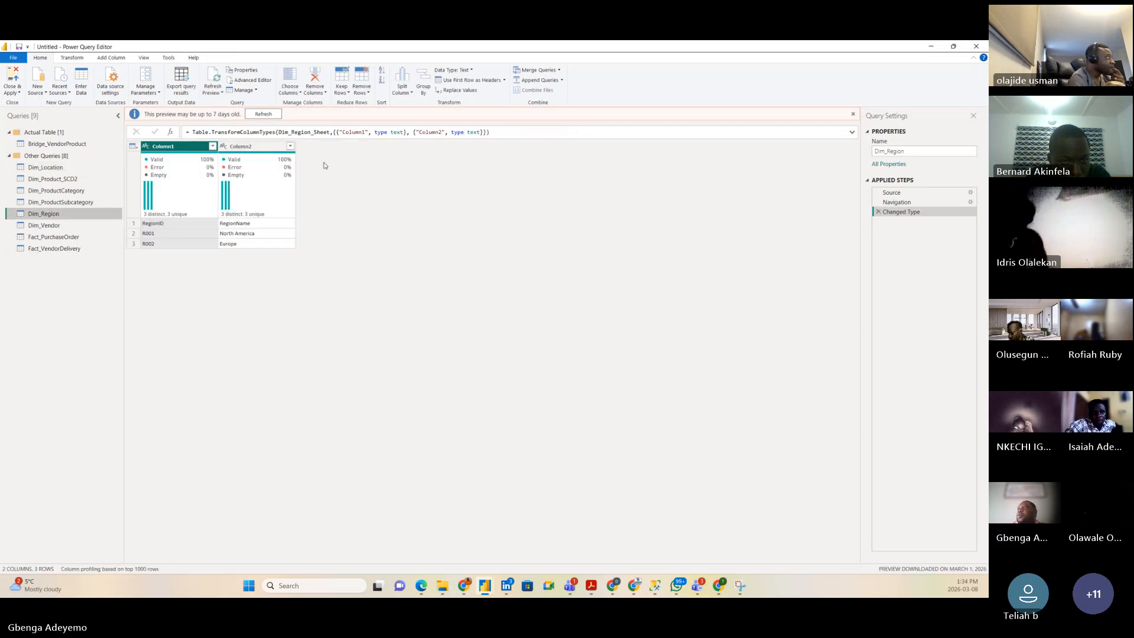
{"action": "left_click", "coordinate": [466, 81]}
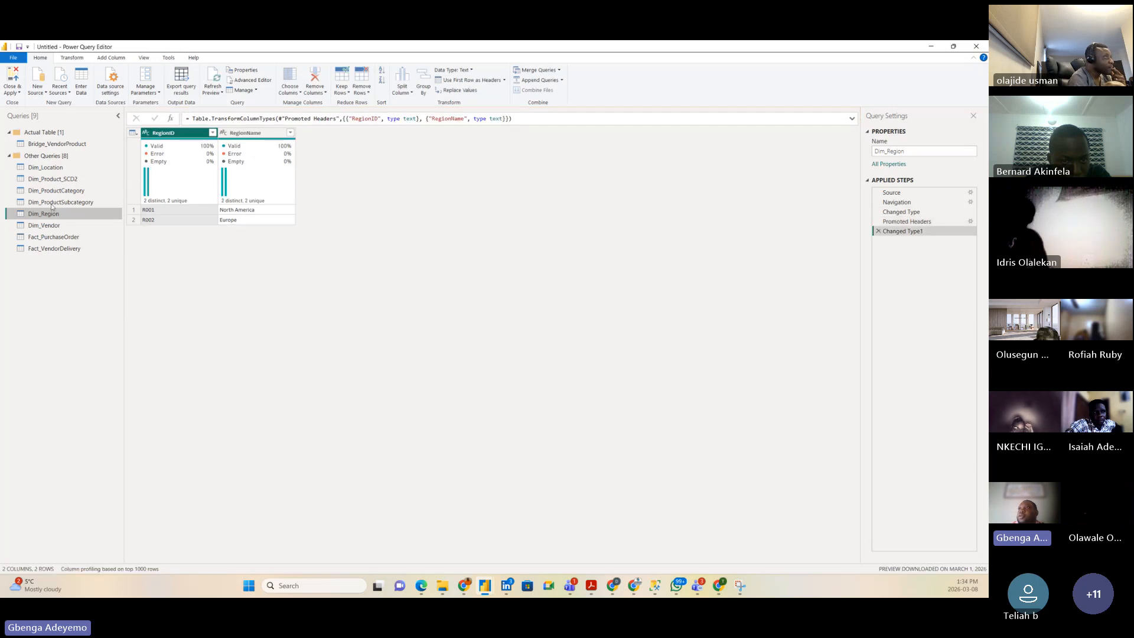
{"action": "left_click", "coordinate": [55, 169]}
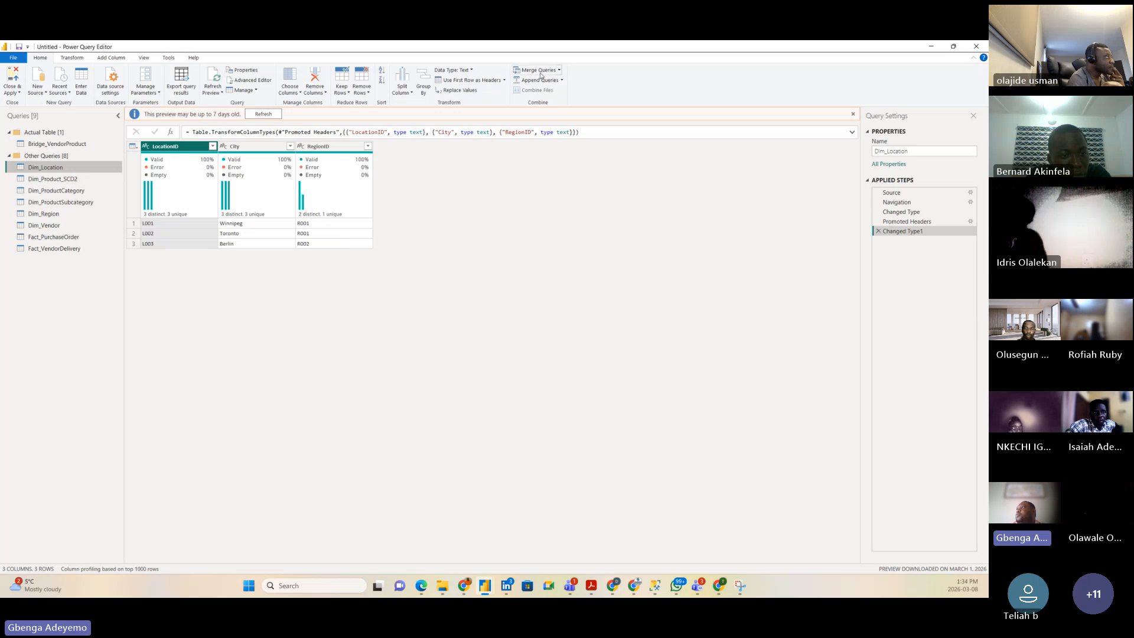
Step: Merge Dim_Location with Dim_Region as a new query, matching on RegionID
{"action": "left_click", "coordinate": [559, 71]}
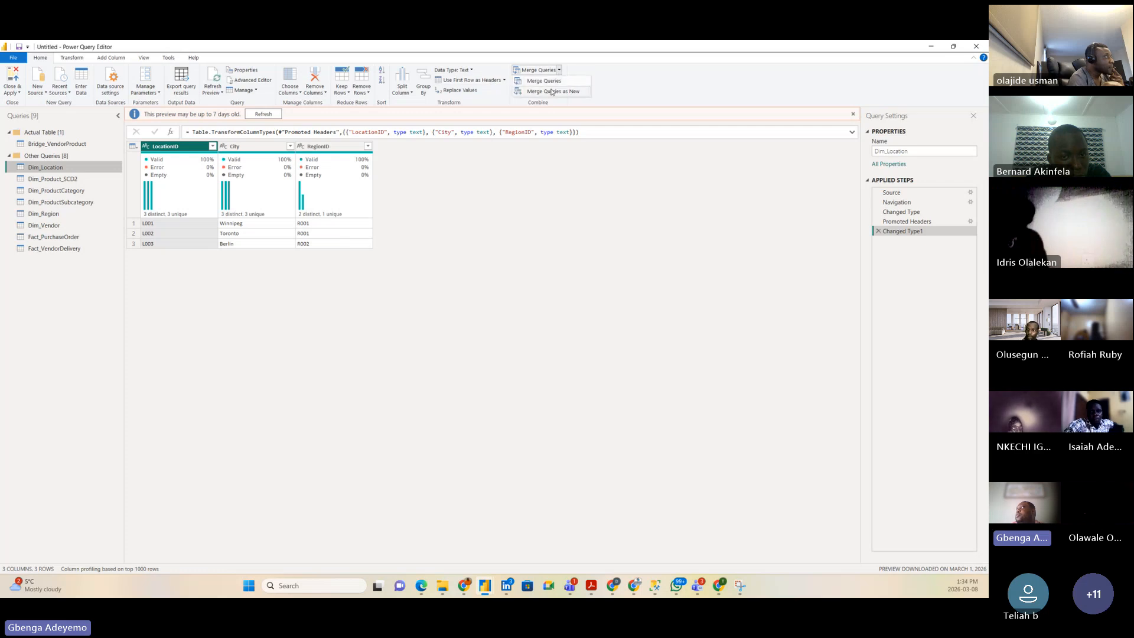
{"action": "left_click", "coordinate": [558, 91]}
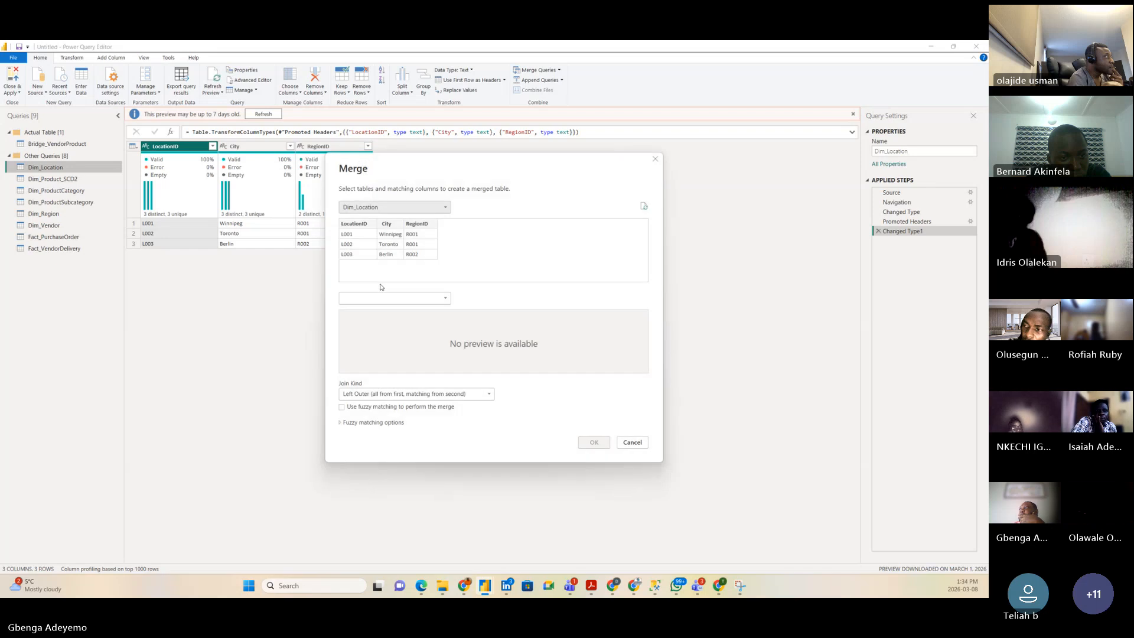
{"action": "left_click", "coordinate": [407, 298]}
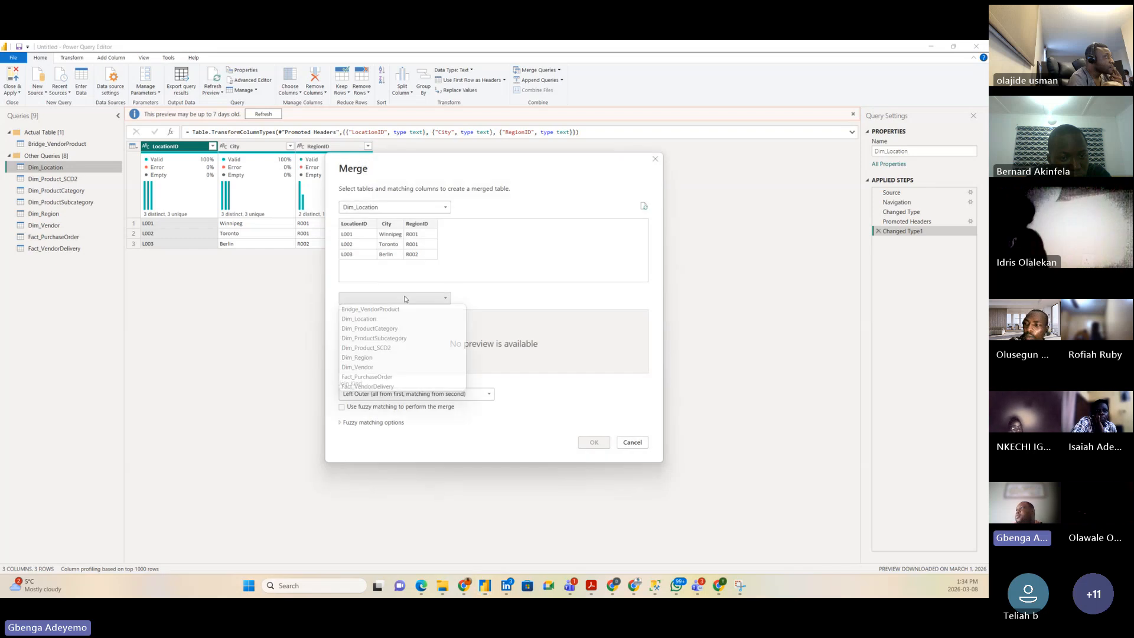
{"action": "left_click", "coordinate": [367, 357]}
{"action": "left_click", "coordinate": [361, 315]}
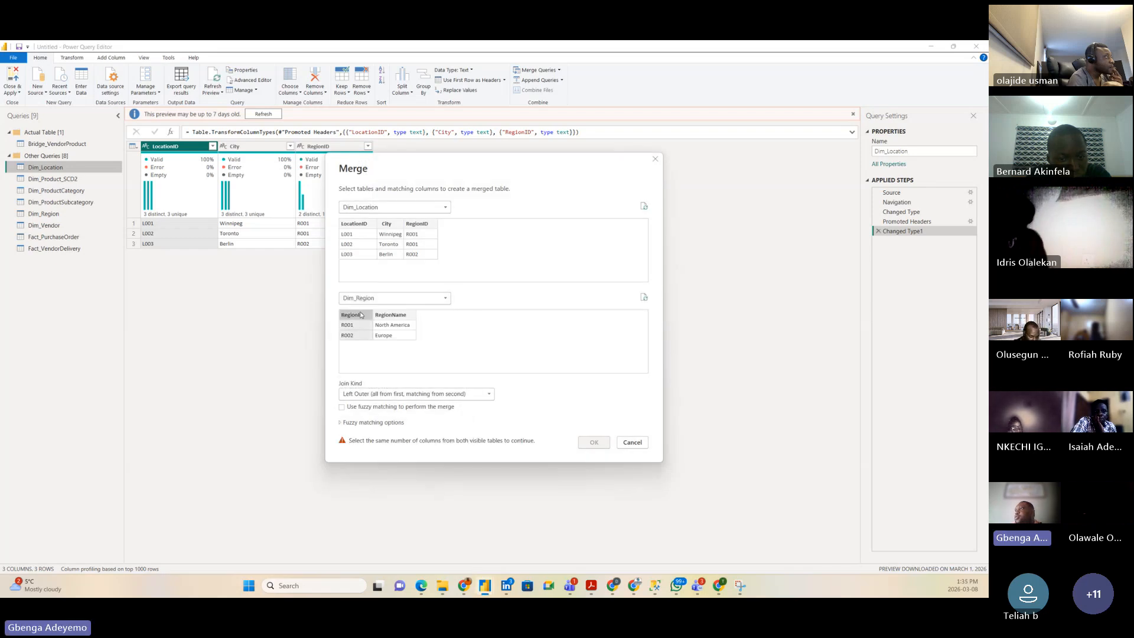
{"action": "left_click", "coordinate": [418, 224]}
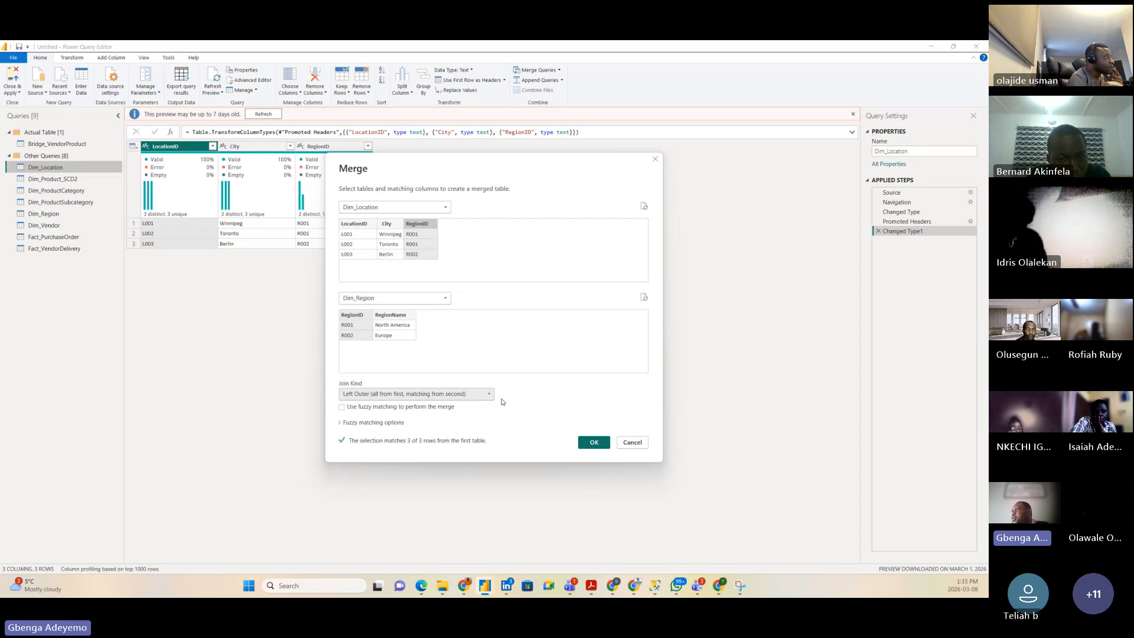
{"action": "left_click", "coordinate": [593, 442]}
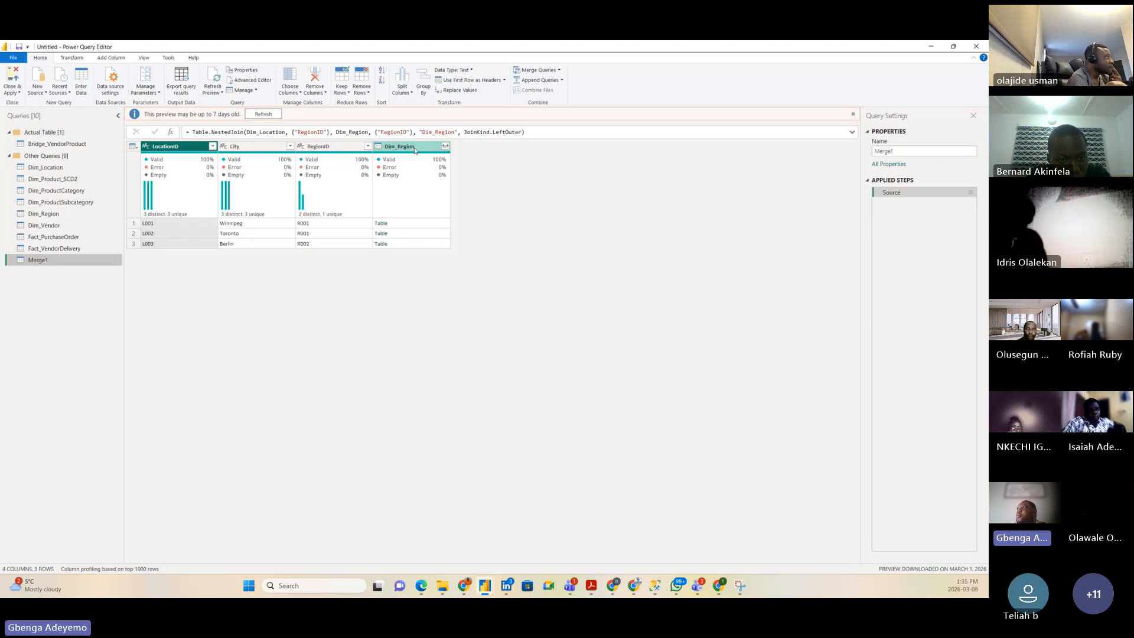
Step: Expand the merged Dim_Region column, keeping only RegionName
{"action": "left_click", "coordinate": [446, 146]}
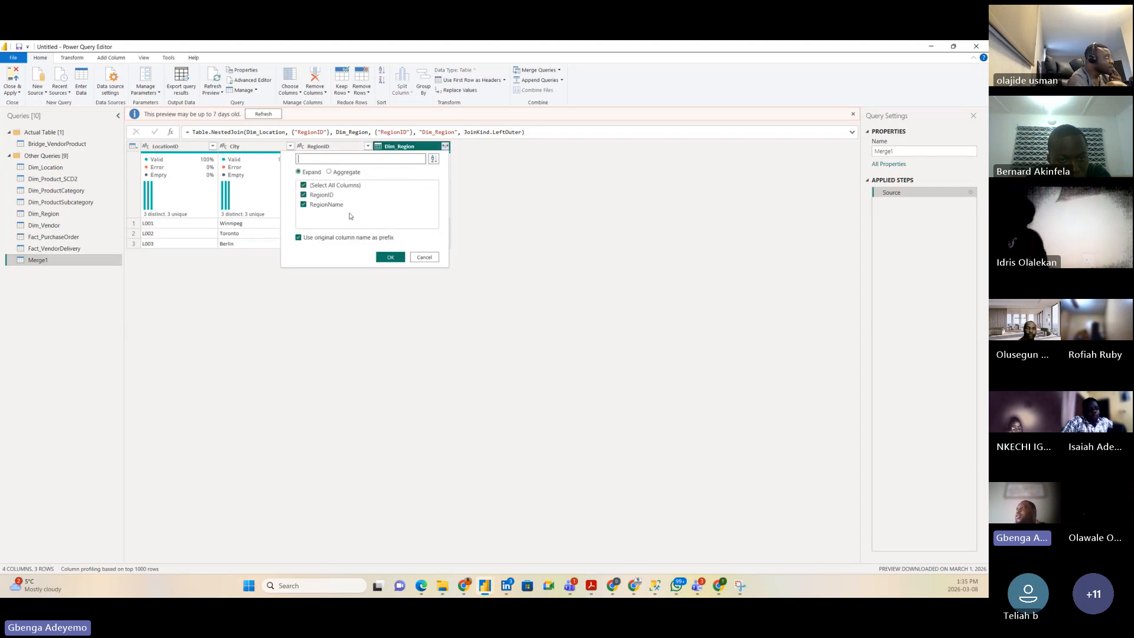
{"action": "left_click", "coordinate": [310, 186]}
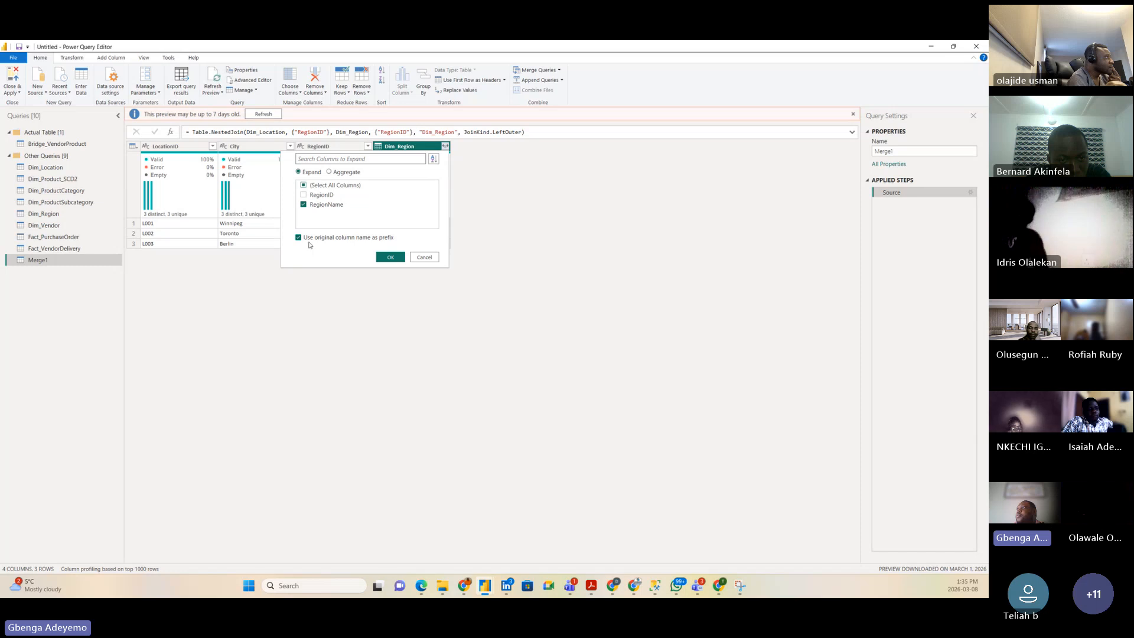
{"action": "left_click", "coordinate": [390, 257]}
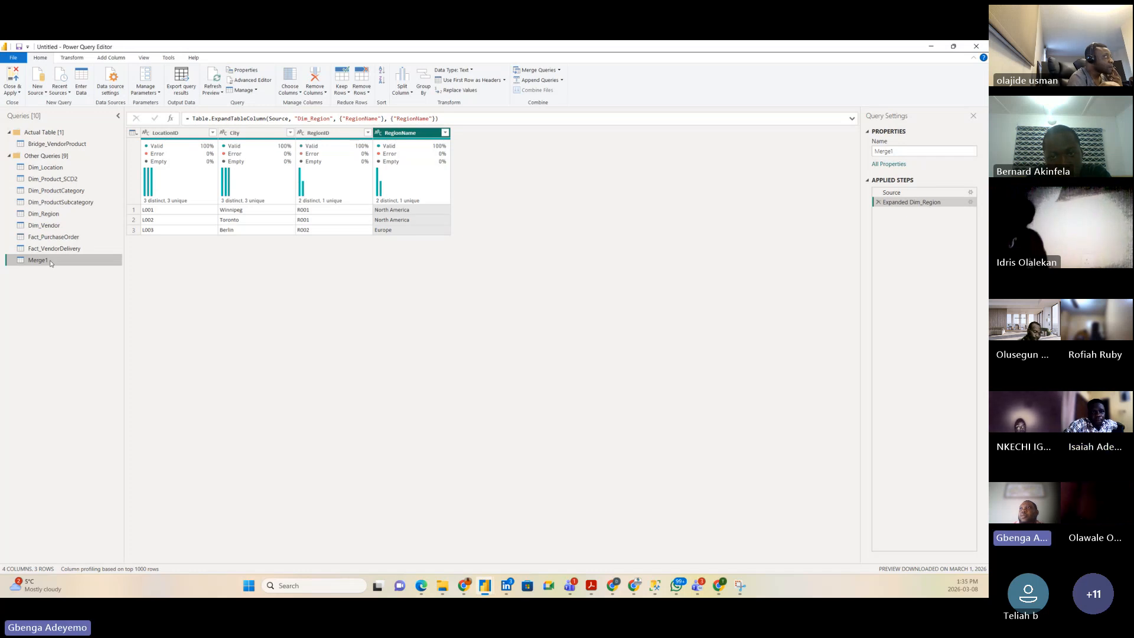
Step: Rename Merge1 to Region_New and drag it and Dim_Product_SCD2 into Actual Table
{"action": "double_click", "coordinate": [50, 262]}
{"action": "type", "text": "Region_New"}
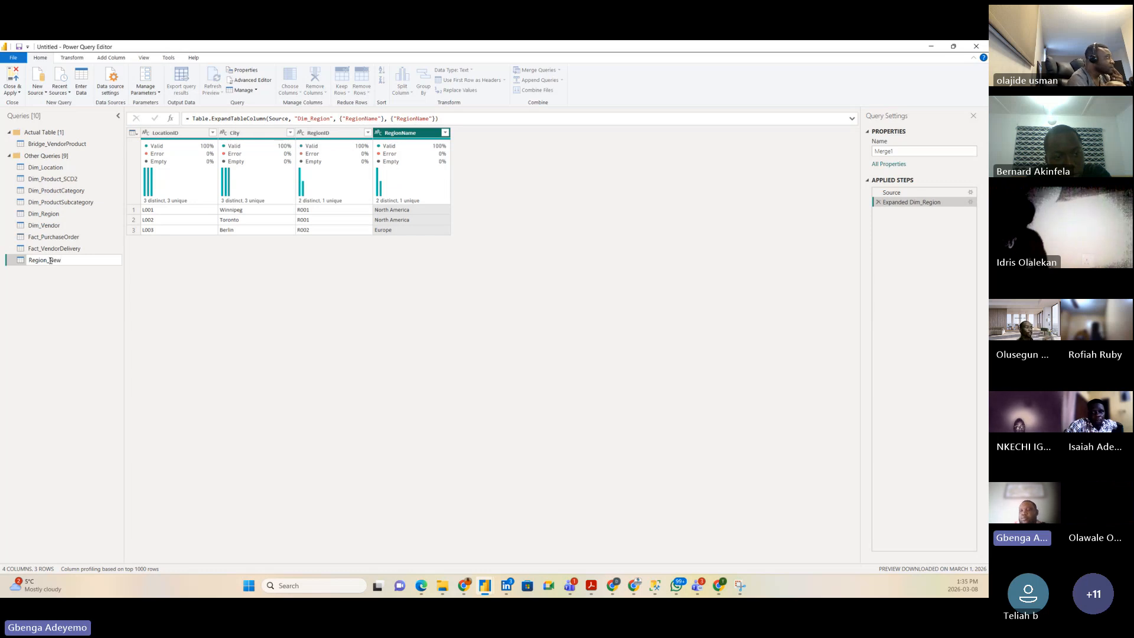
{"action": "key", "text": "Return"}
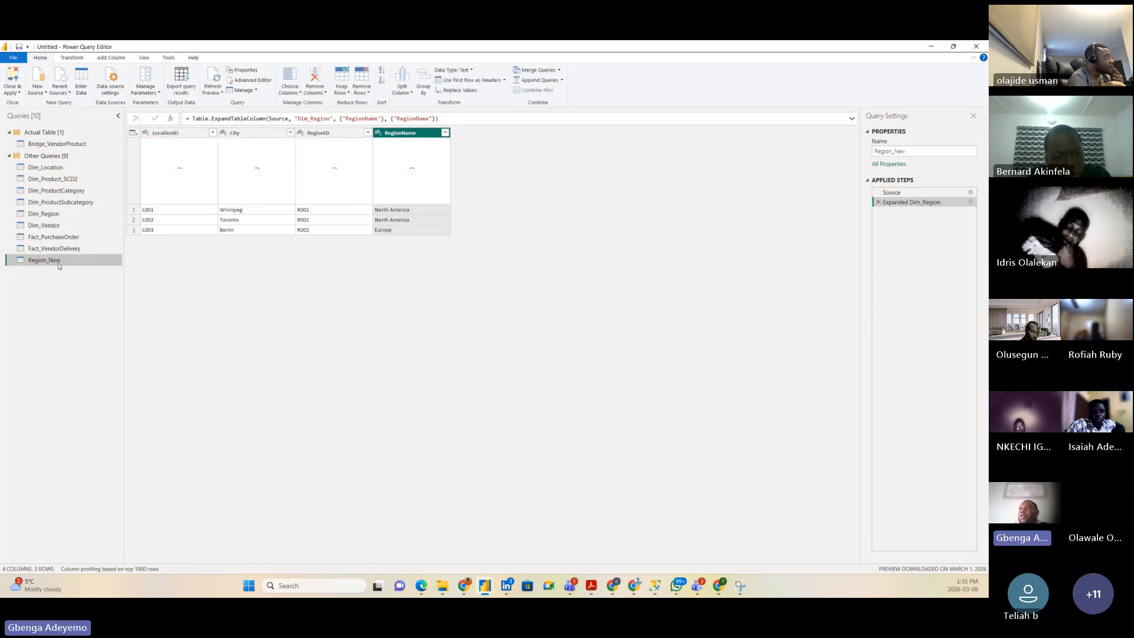
{"action": "left_click_drag", "start_coordinate": [61, 262], "coordinate": [68, 158]}
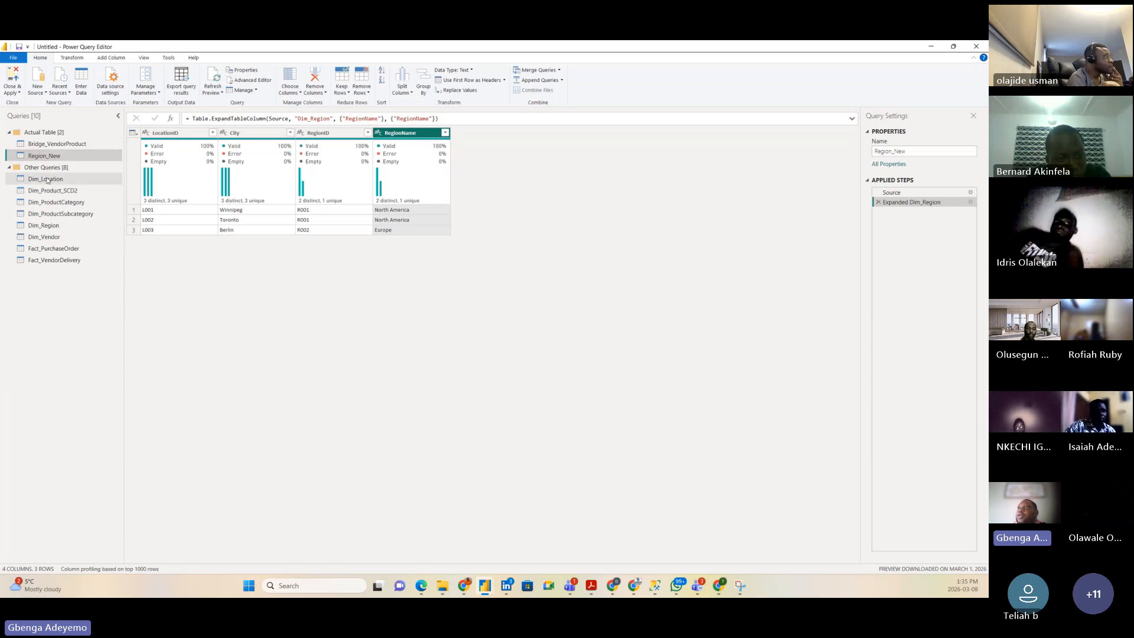
{"action": "left_click_drag", "start_coordinate": [52, 179], "coordinate": [50, 153]}
{"action": "left_click", "coordinate": [69, 191]}
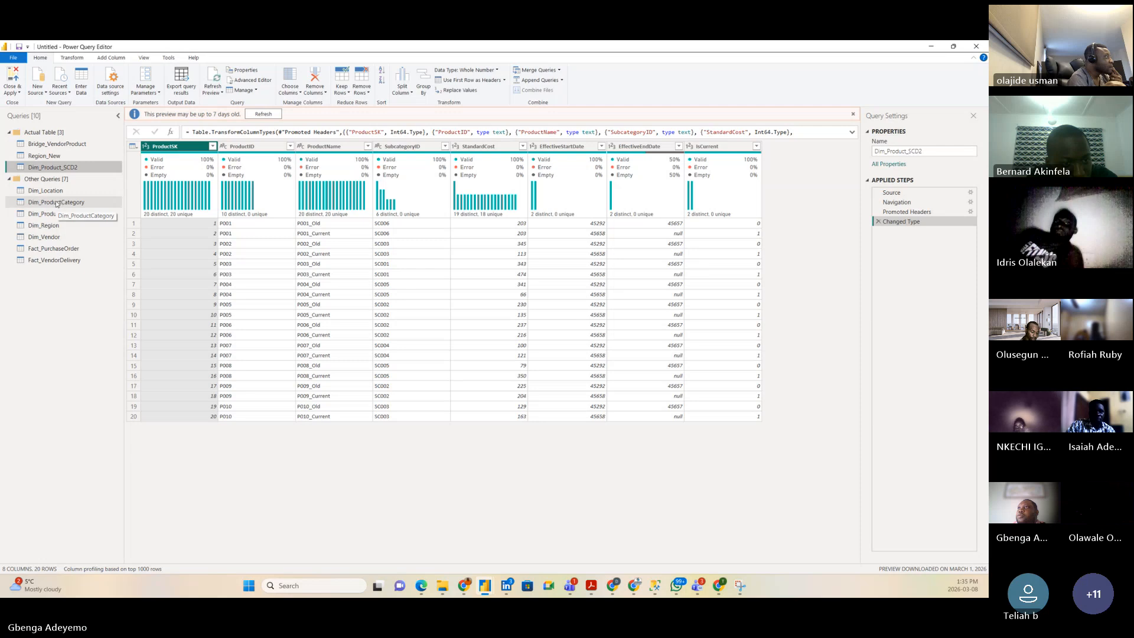
Step: Promote headers in Dim_ProductCategory and Dim_ProductSubcategory; move Dim_Product_SCD2 back to Other Queries
{"action": "left_click", "coordinate": [51, 204]}
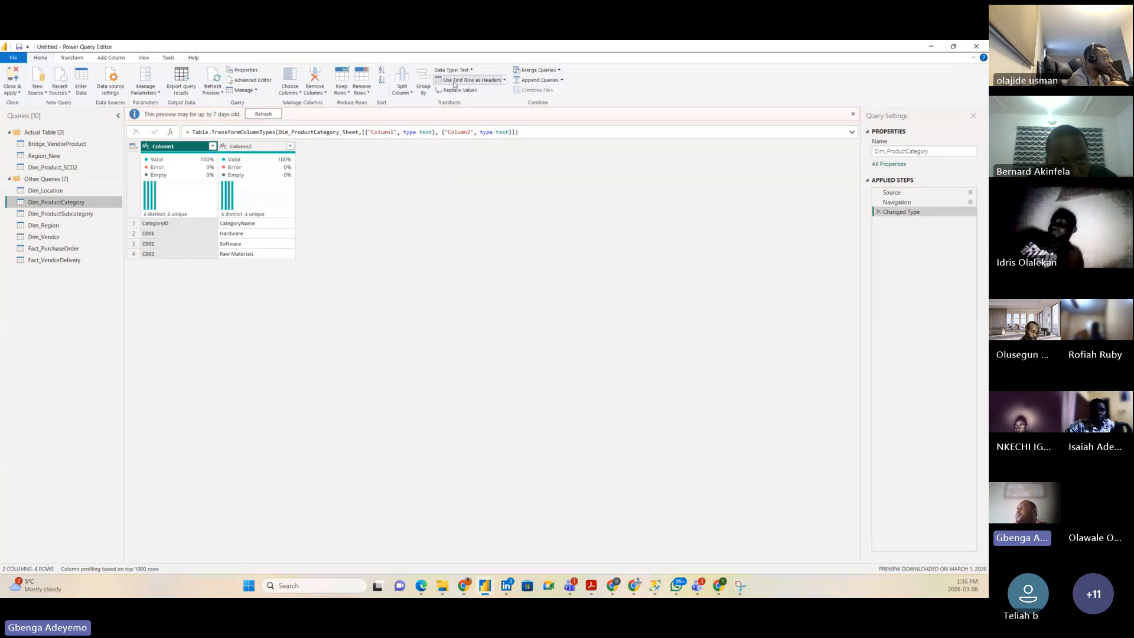
{"action": "left_click", "coordinate": [480, 82]}
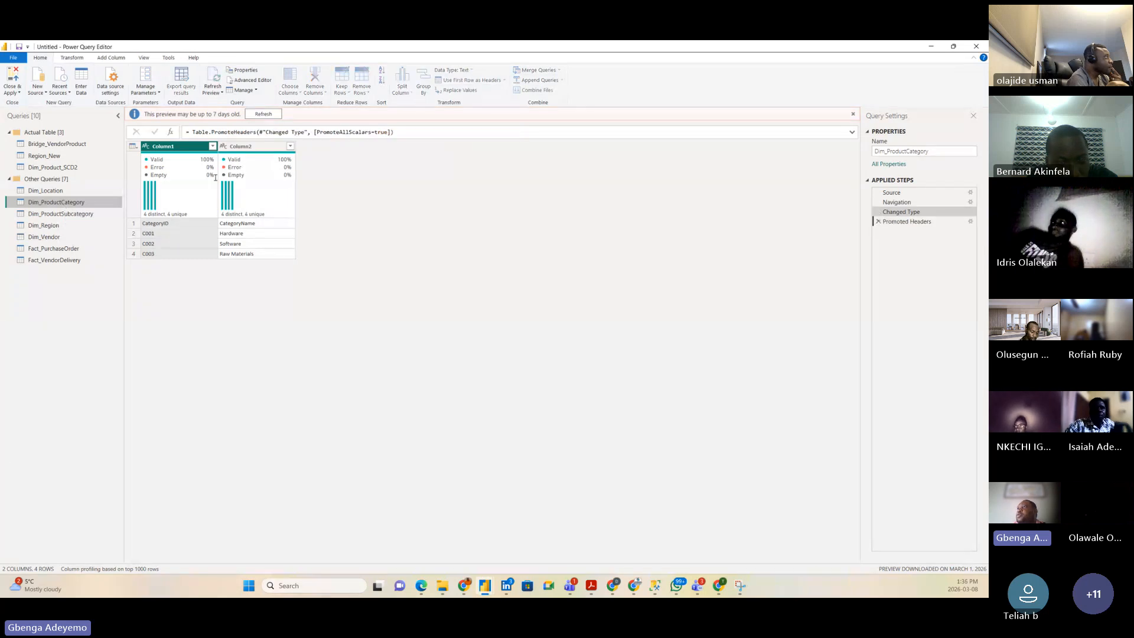
{"action": "left_click", "coordinate": [50, 216]}
{"action": "left_click", "coordinate": [462, 81]}
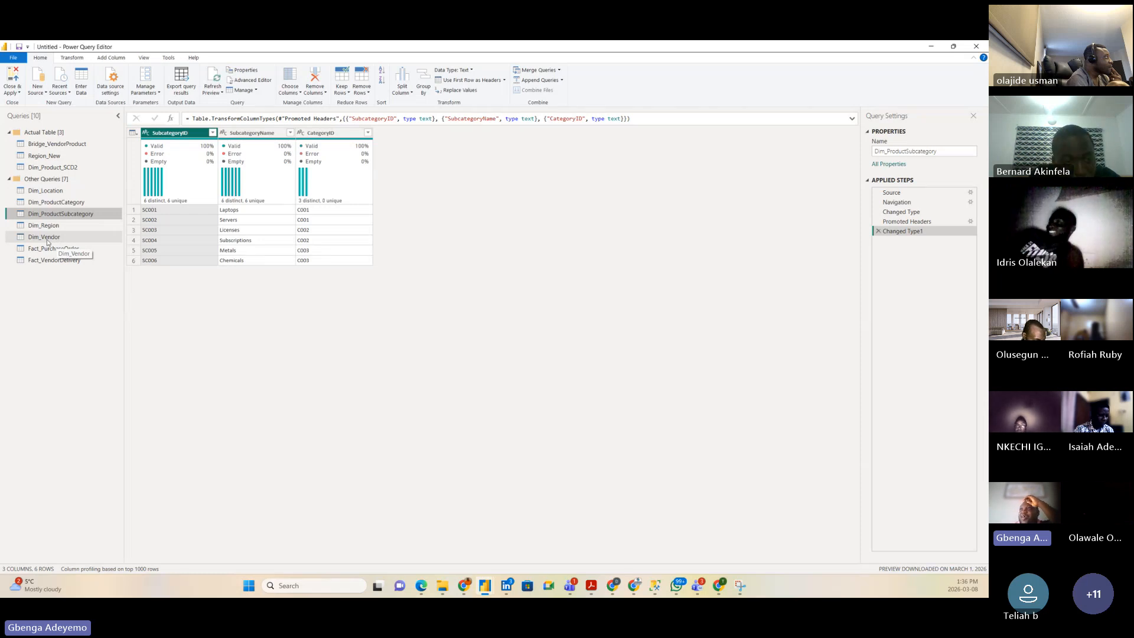
{"action": "left_click", "coordinate": [64, 169]}
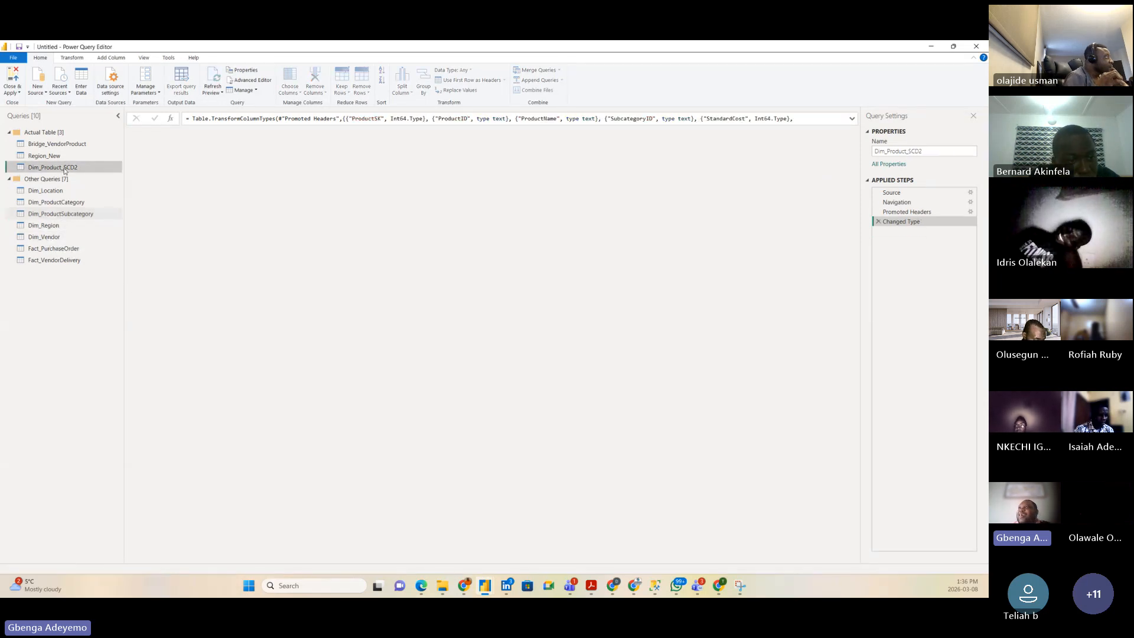
{"action": "left_click_drag", "start_coordinate": [63, 171], "coordinate": [63, 218]}
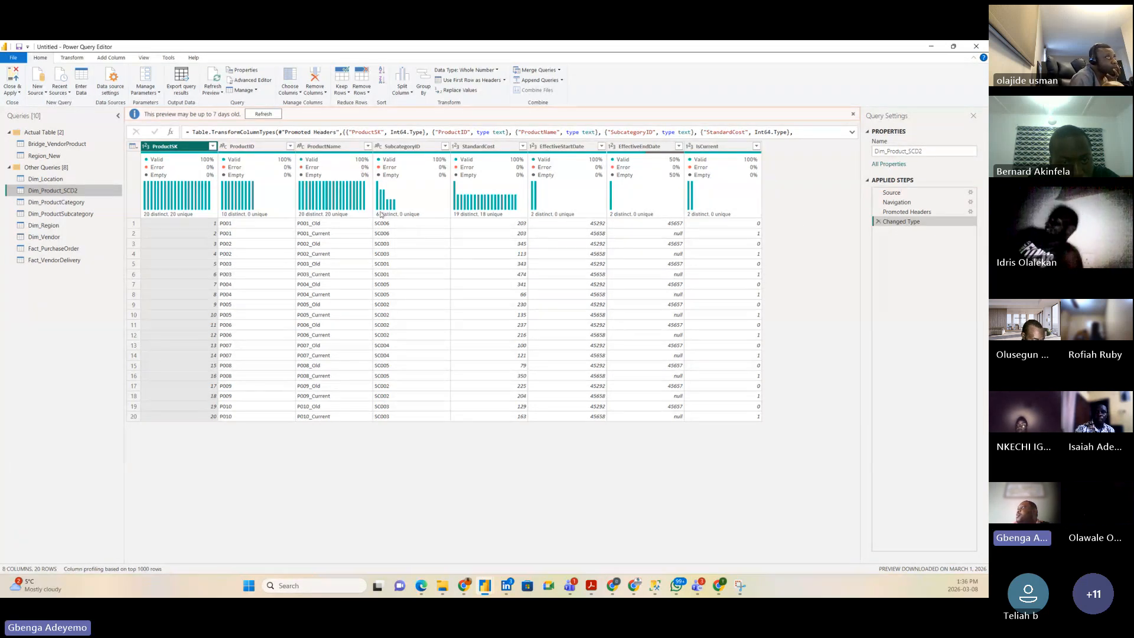
Step: Merge Dim_ProductSubcategory into Dim_Product_SCD2, matching on SubcategoryID
{"action": "left_click", "coordinate": [558, 70]}
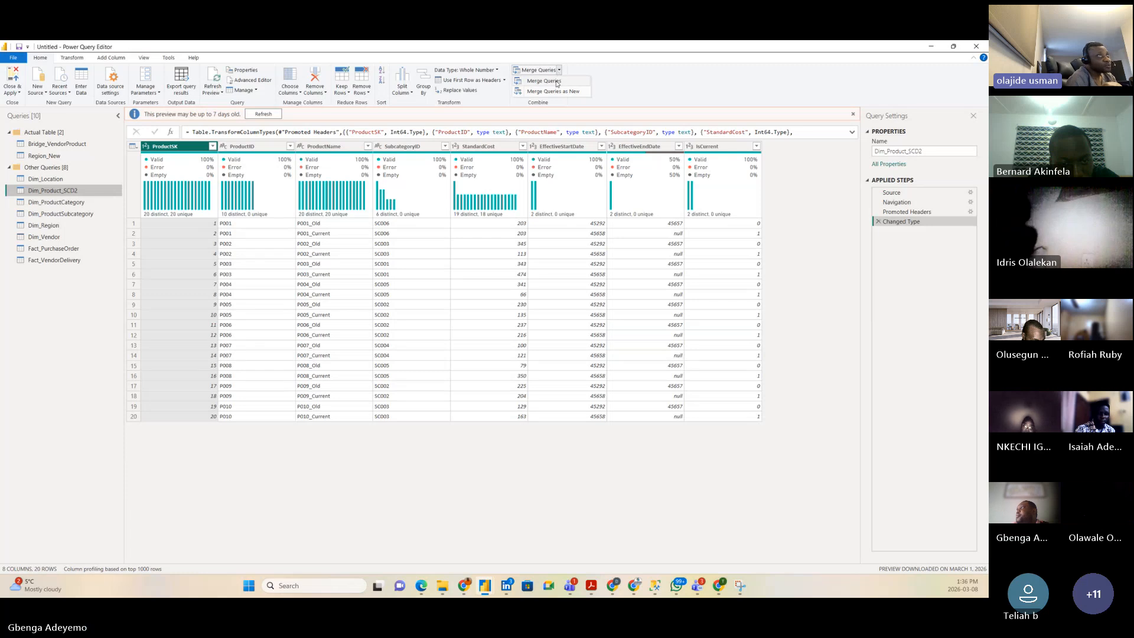
{"action": "left_click", "coordinate": [555, 83]}
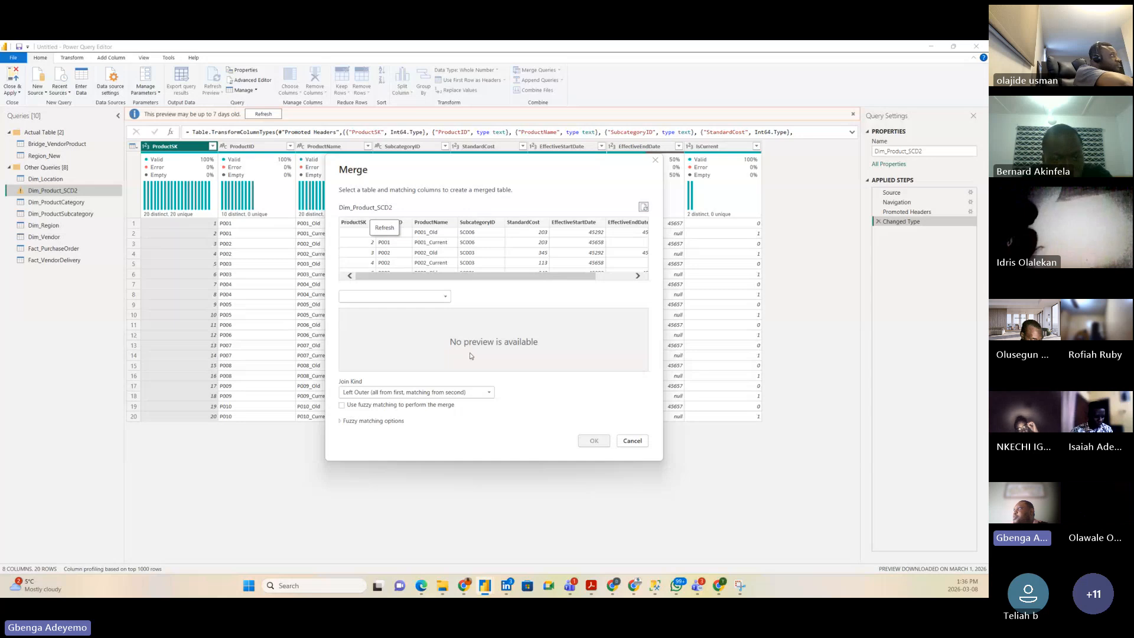
{"action": "left_click_drag", "start_coordinate": [427, 278], "coordinate": [463, 279]}
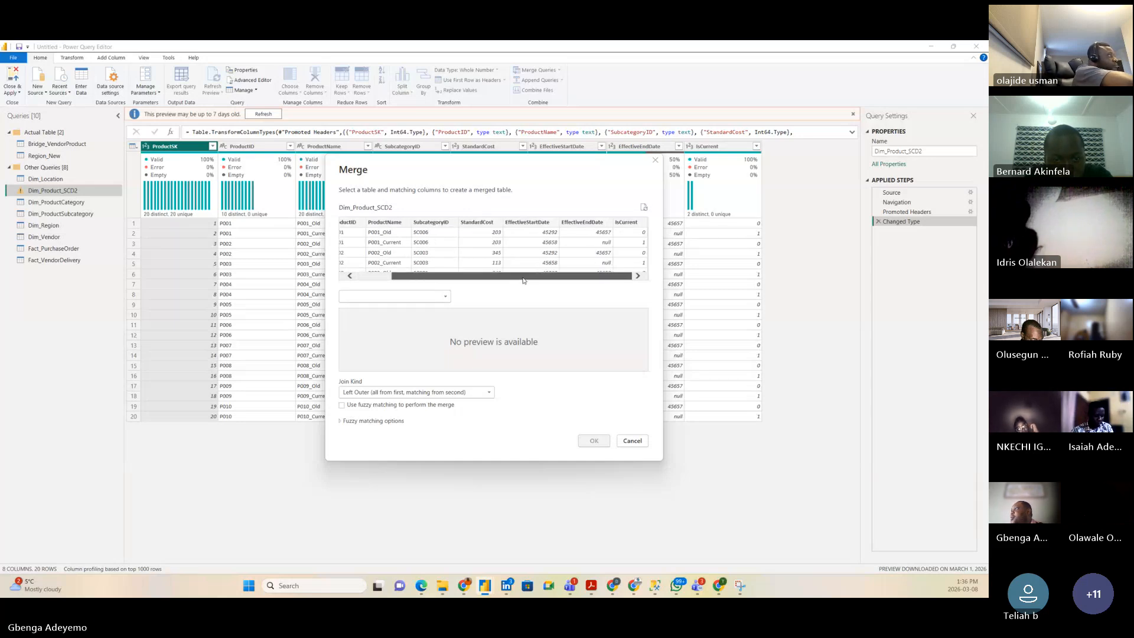
{"action": "left_click", "coordinate": [417, 302]}
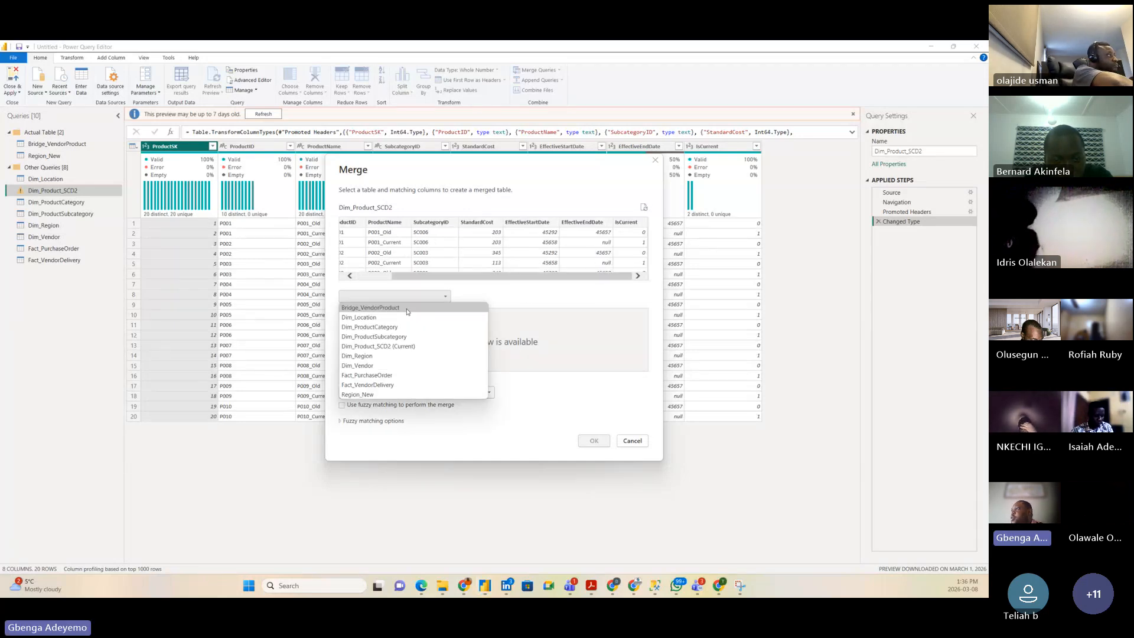
{"action": "left_click", "coordinate": [384, 337]}
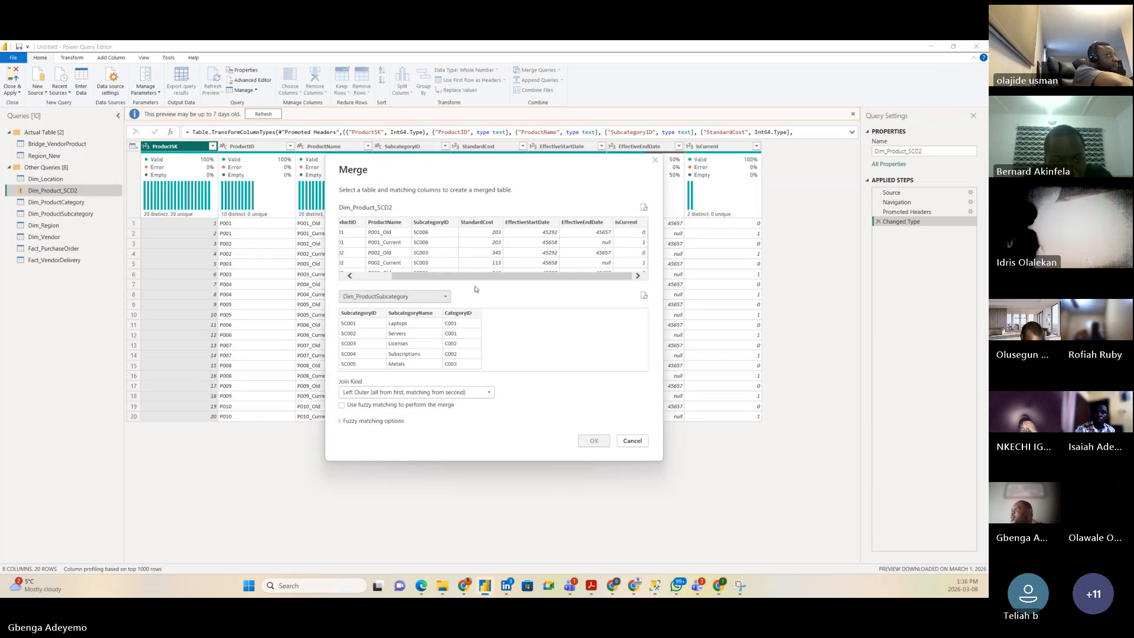
{"action": "left_click_drag", "start_coordinate": [443, 276], "coordinate": [408, 278]}
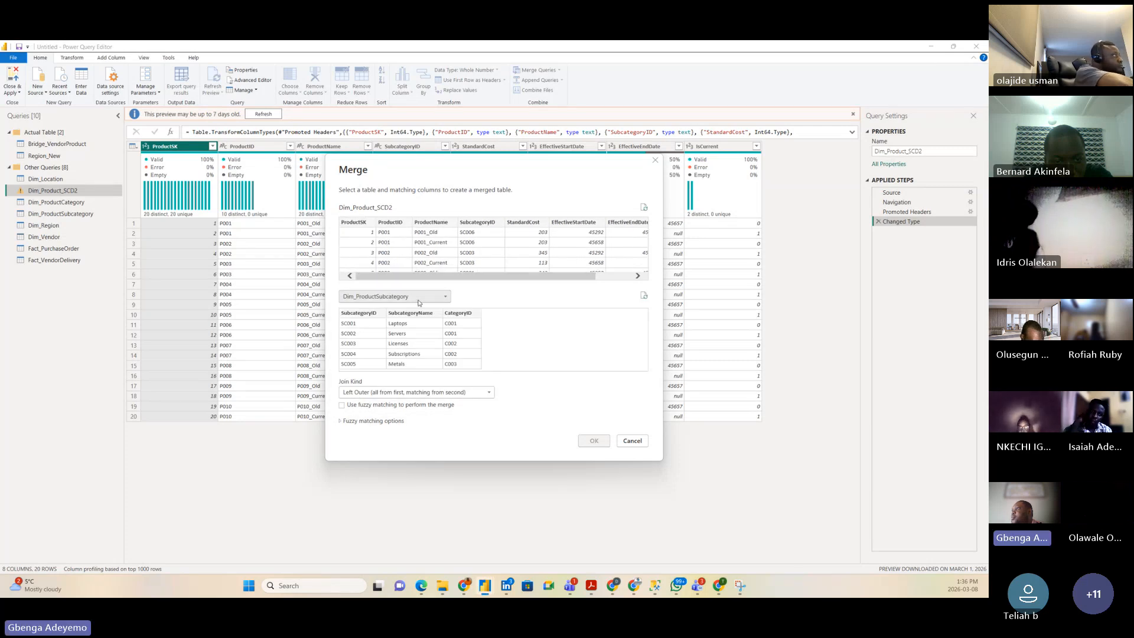
{"action": "left_click", "coordinate": [351, 316]}
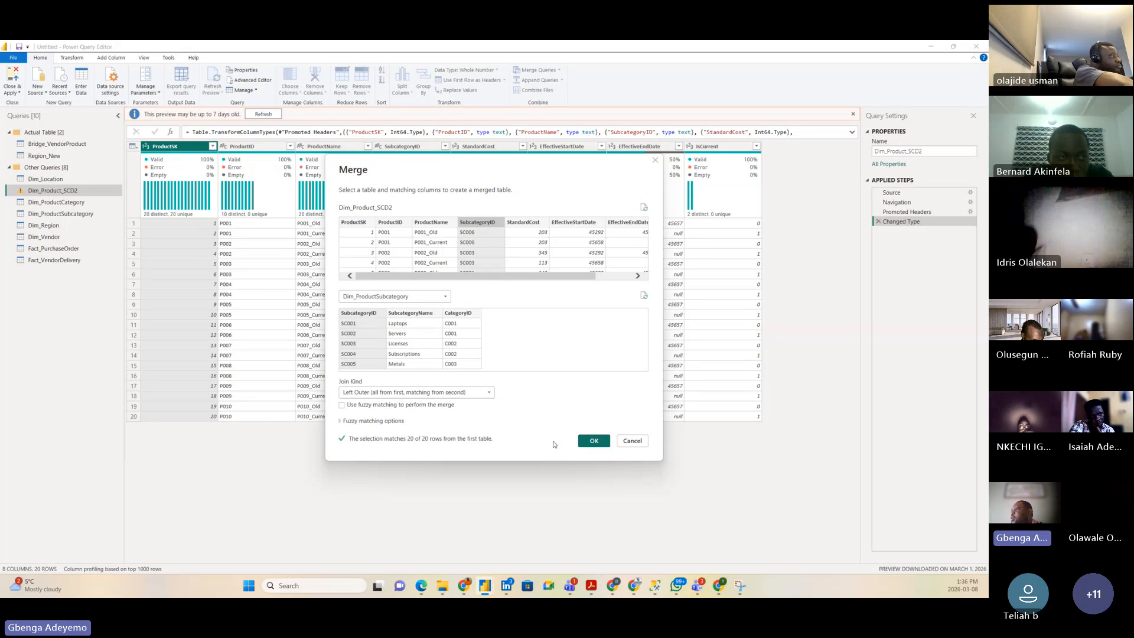
{"action": "left_click", "coordinate": [595, 442]}
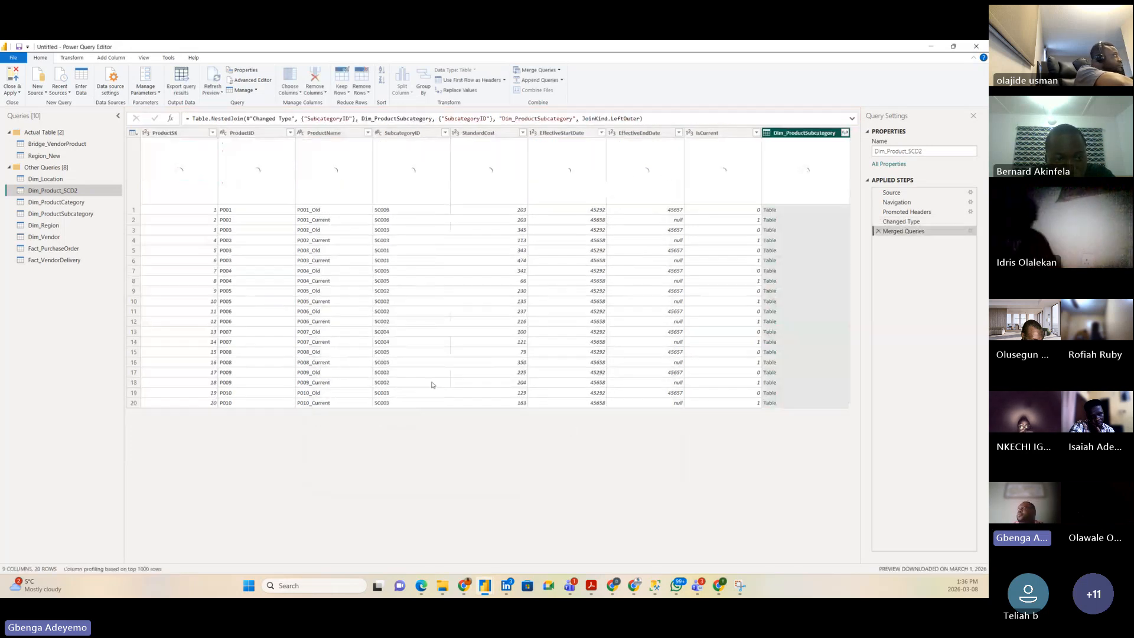
Step: Expand the merged subcategory column, keeping only SubcategoryName
{"action": "left_click", "coordinate": [845, 133]}
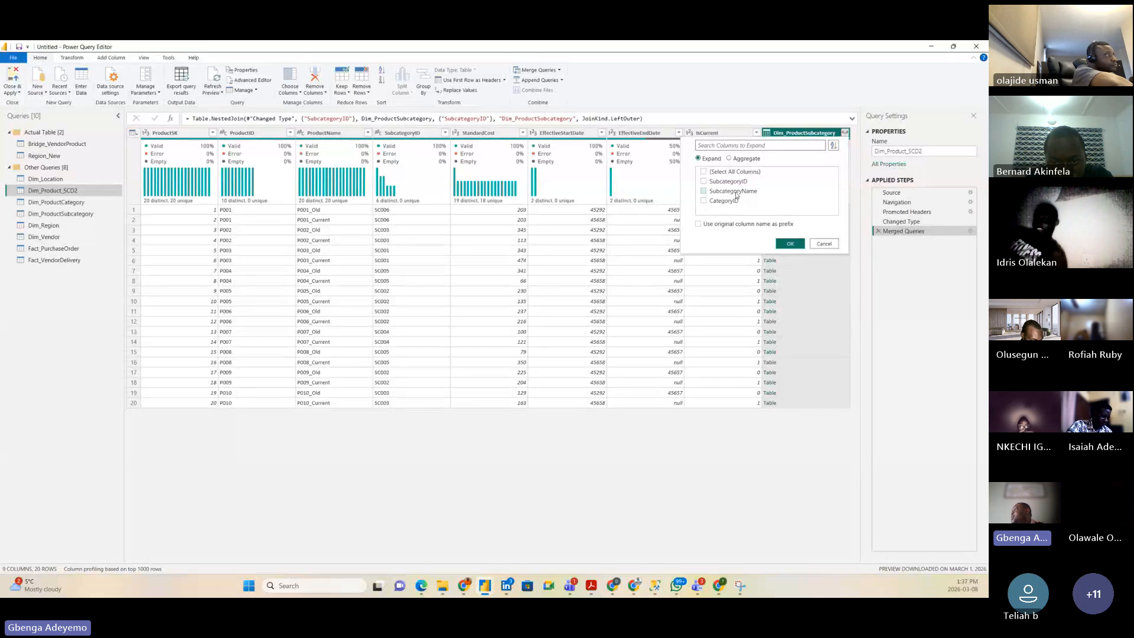
{"action": "left_click", "coordinate": [738, 192]}
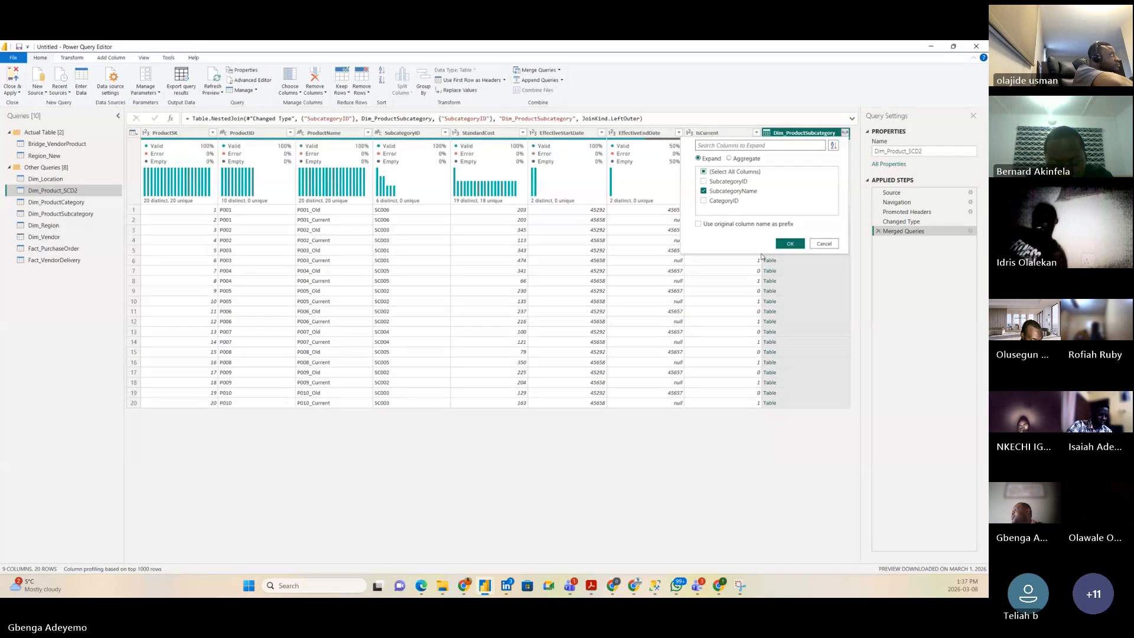
{"action": "left_click", "coordinate": [791, 244]}
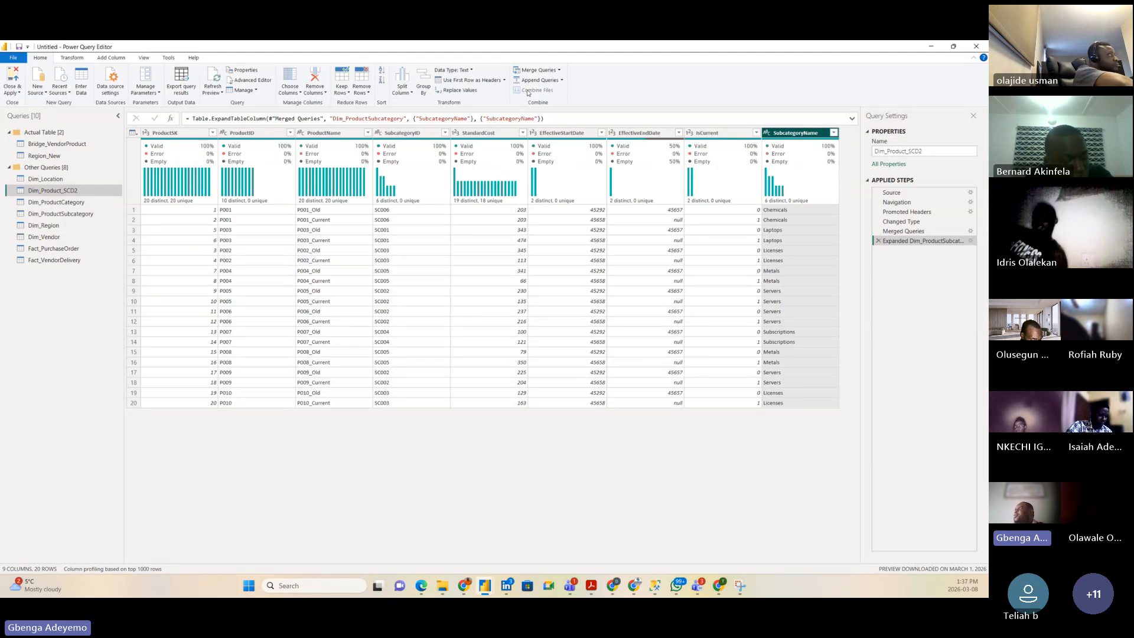
{"action": "left_click", "coordinate": [560, 70]}
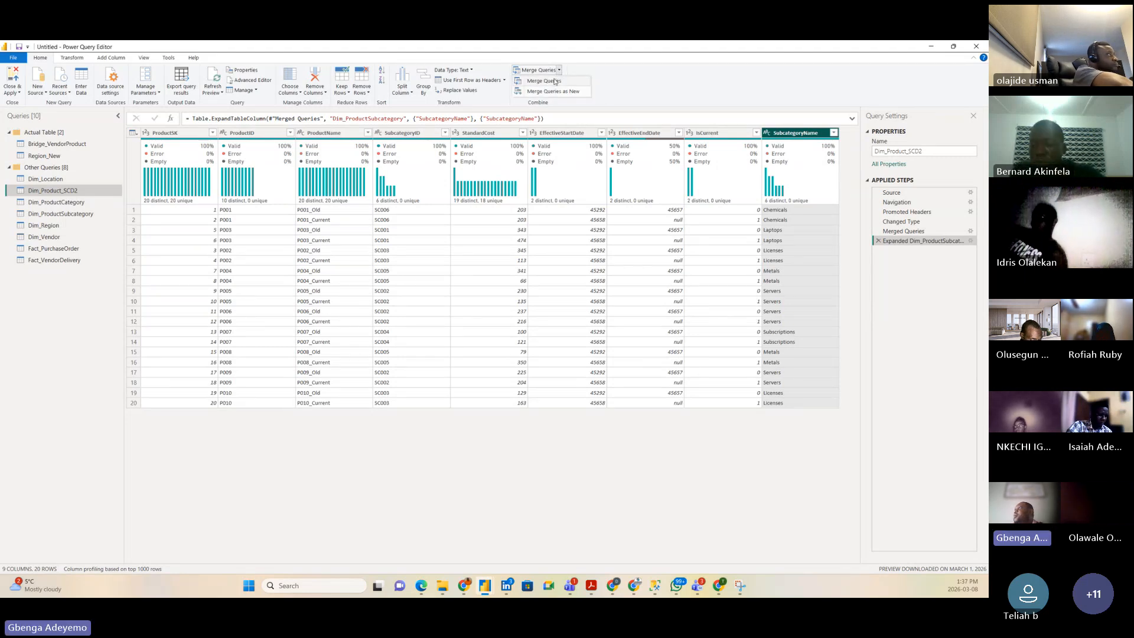
{"action": "left_click", "coordinate": [552, 82]}
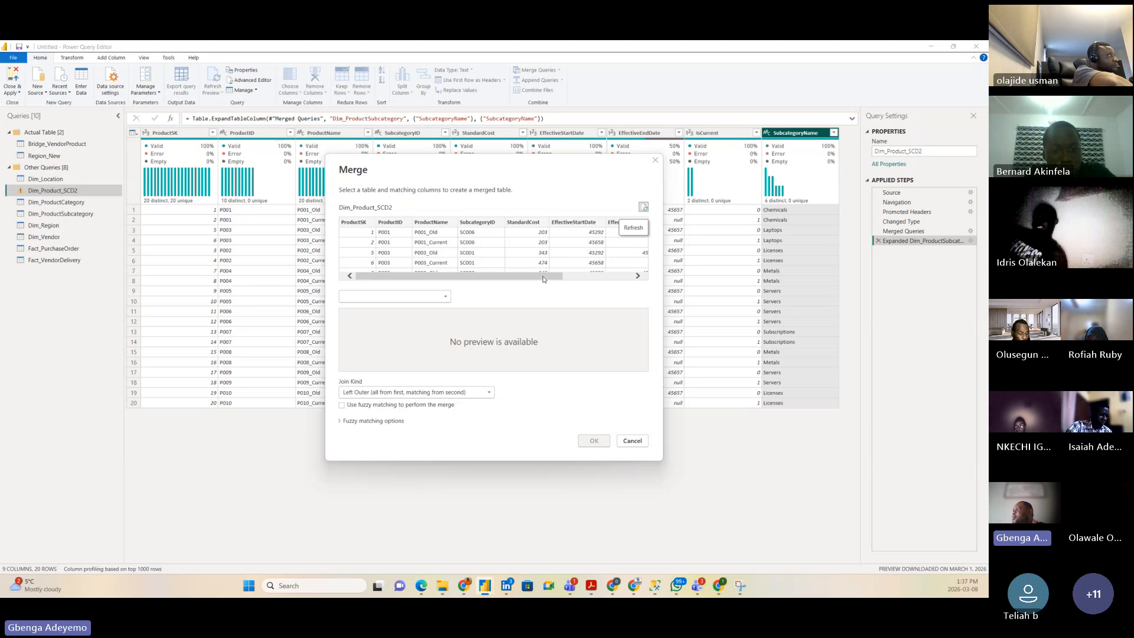
{"action": "left_click_drag", "start_coordinate": [544, 278], "coordinate": [615, 278]}
{"action": "left_click", "coordinate": [413, 297]}
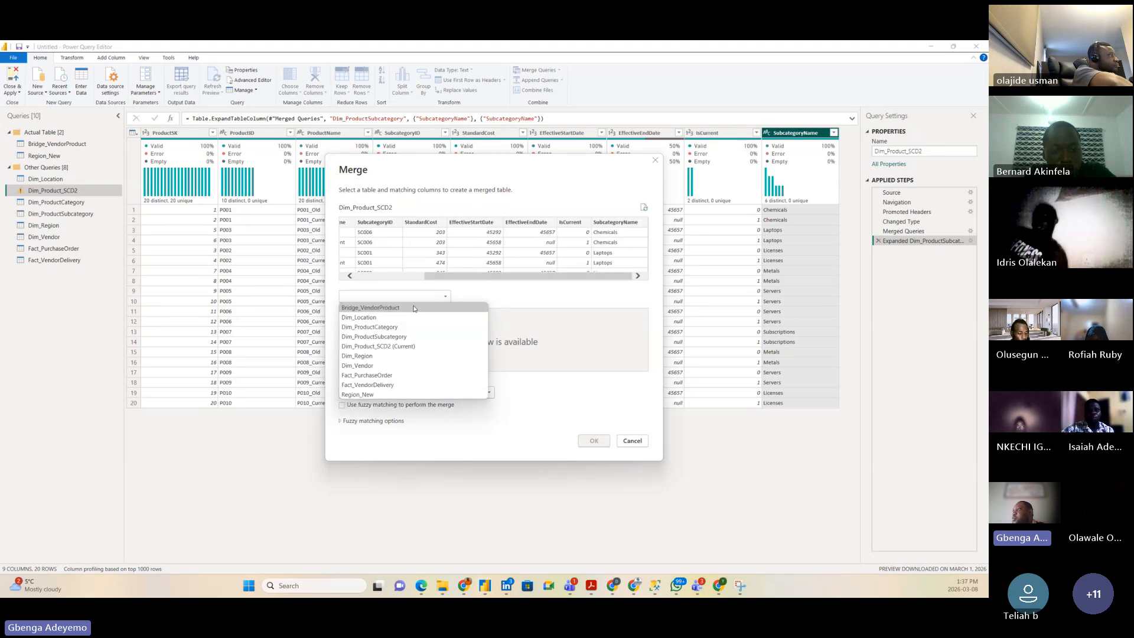
{"action": "left_click", "coordinate": [389, 328]}
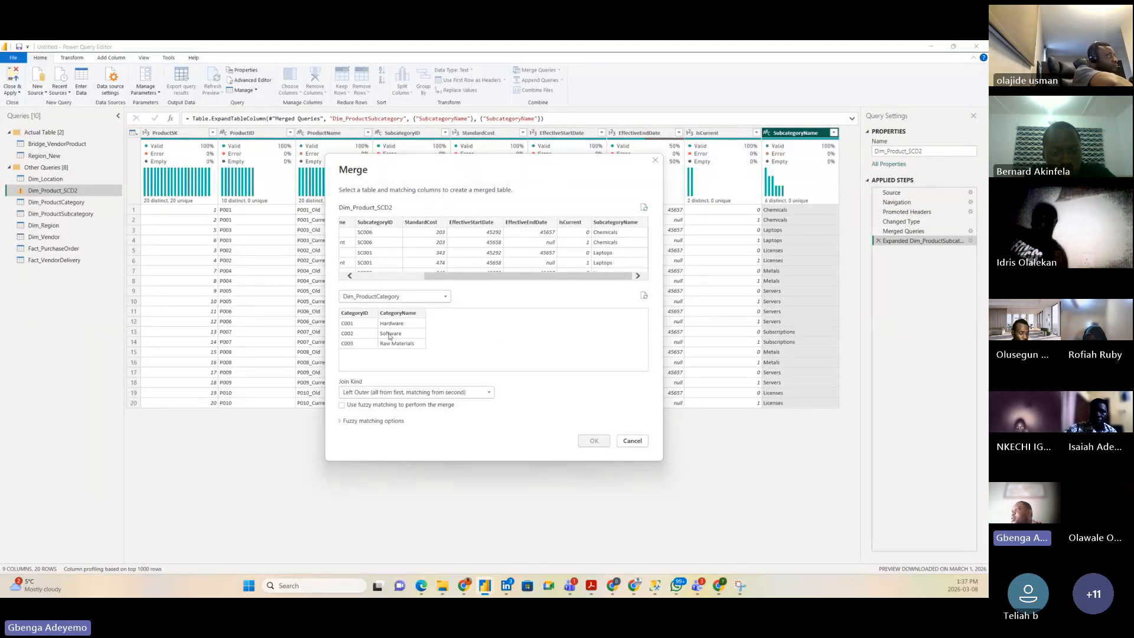
{"action": "left_click_drag", "start_coordinate": [543, 277], "coordinate": [579, 299]}
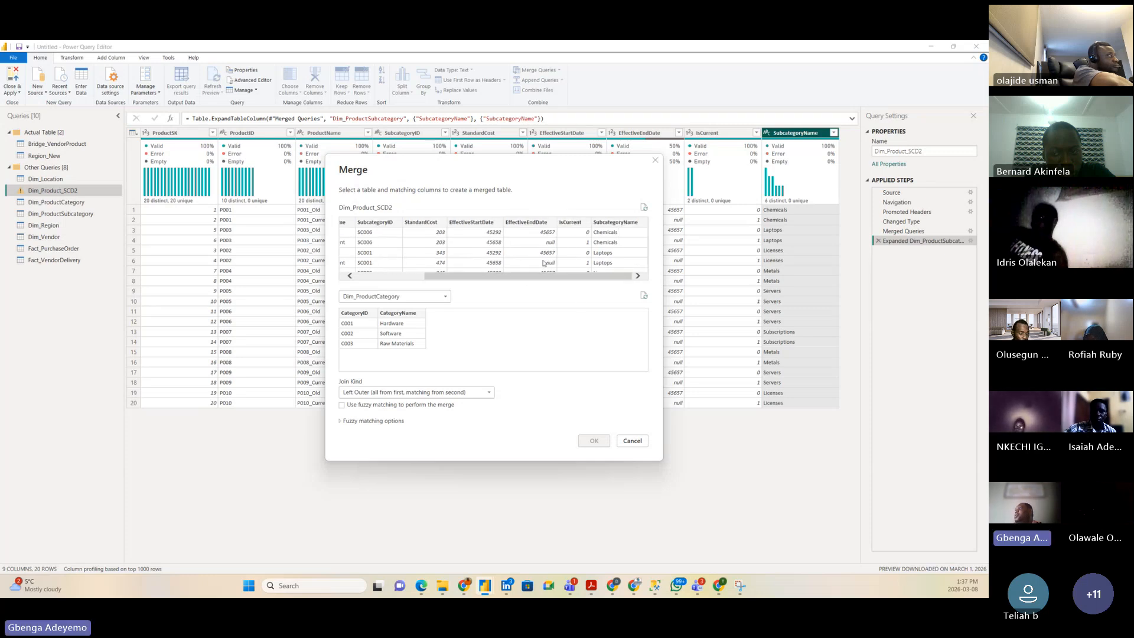
{"action": "left_click", "coordinate": [632, 441]}
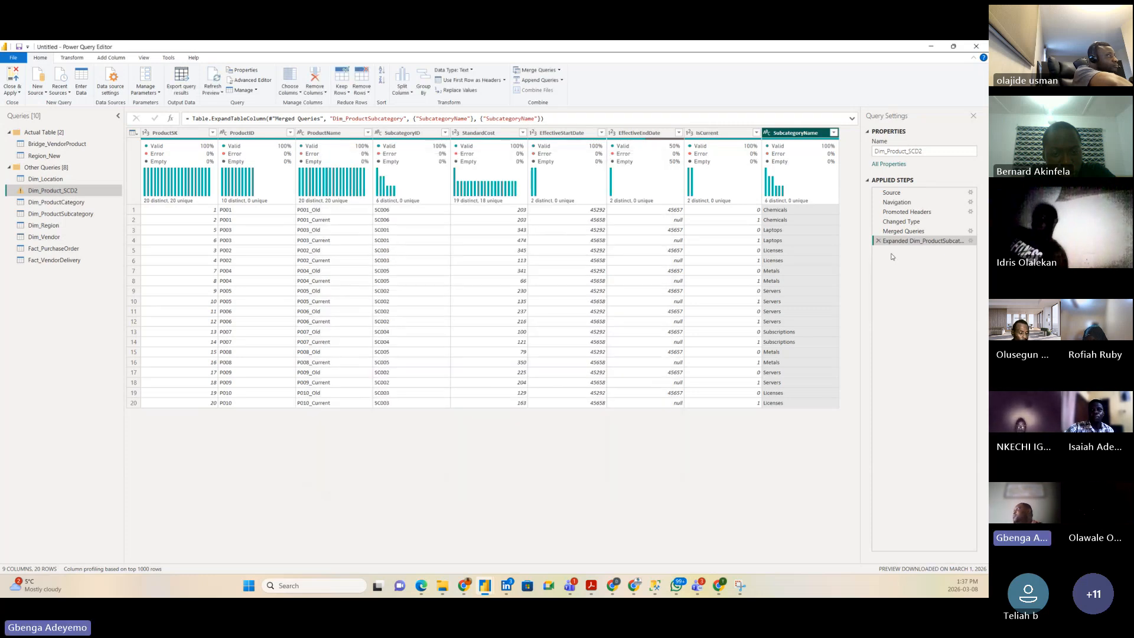
Step: Edit the expand step to include CategoryID alongside SubcategoryName
{"action": "left_click", "coordinate": [971, 231]}
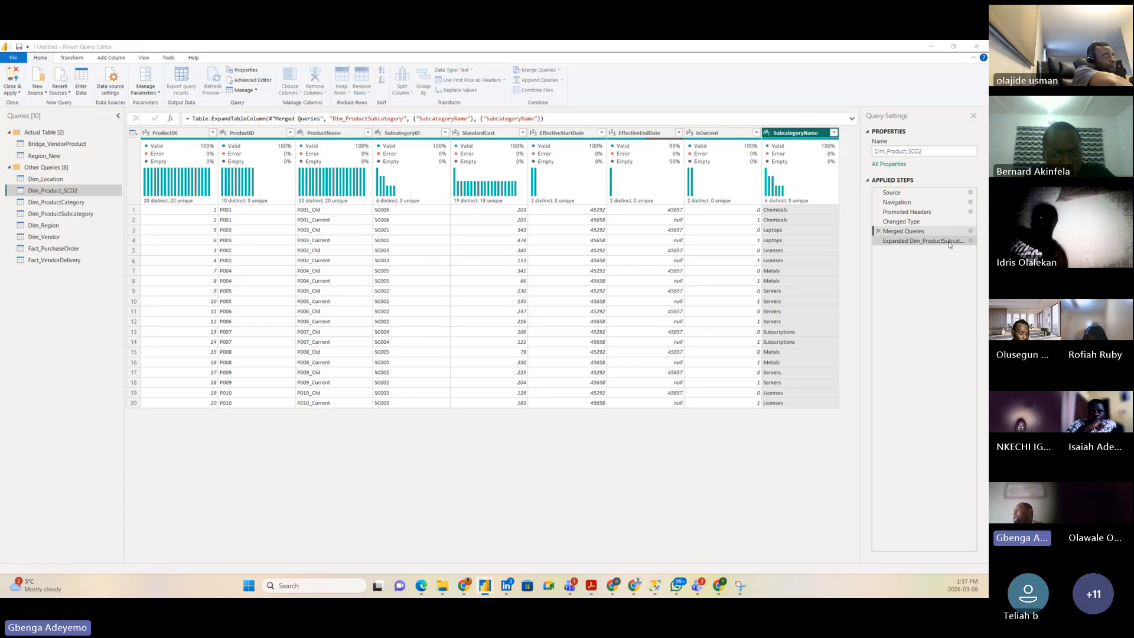
{"action": "left_click", "coordinate": [632, 441]}
{"action": "left_click", "coordinate": [969, 240]}
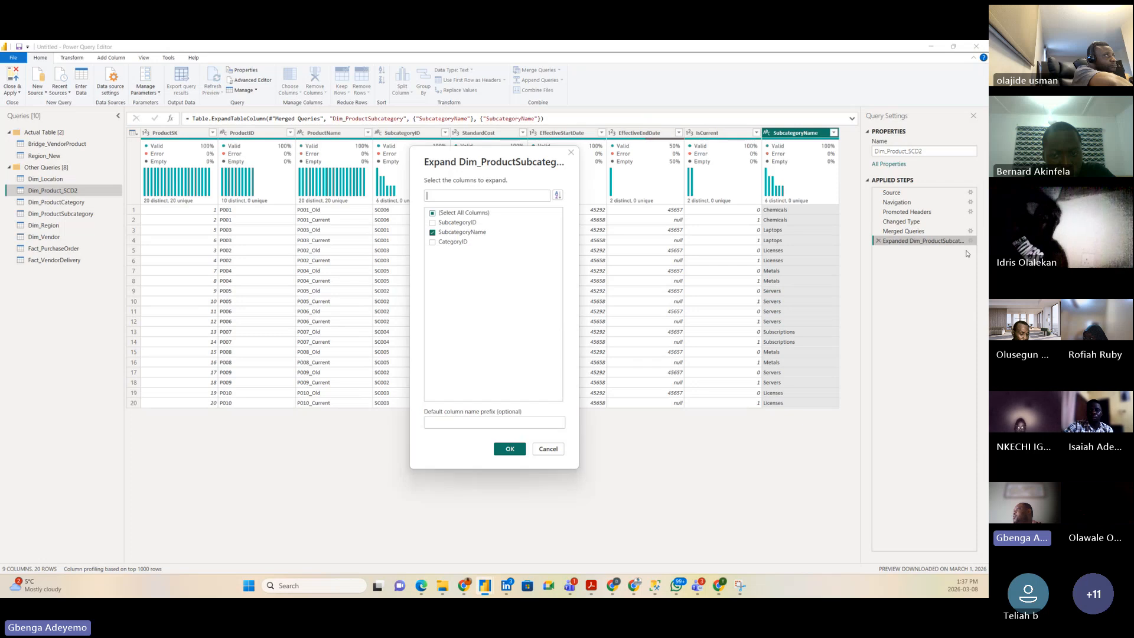
{"action": "left_click", "coordinate": [451, 244]}
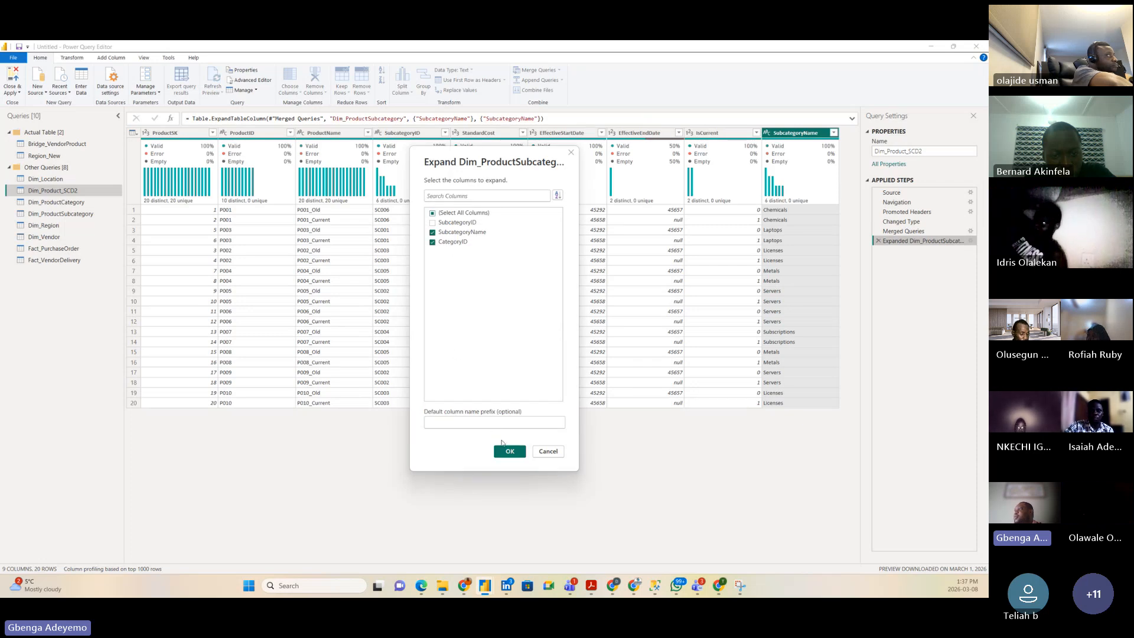
{"action": "left_click", "coordinate": [509, 451]}
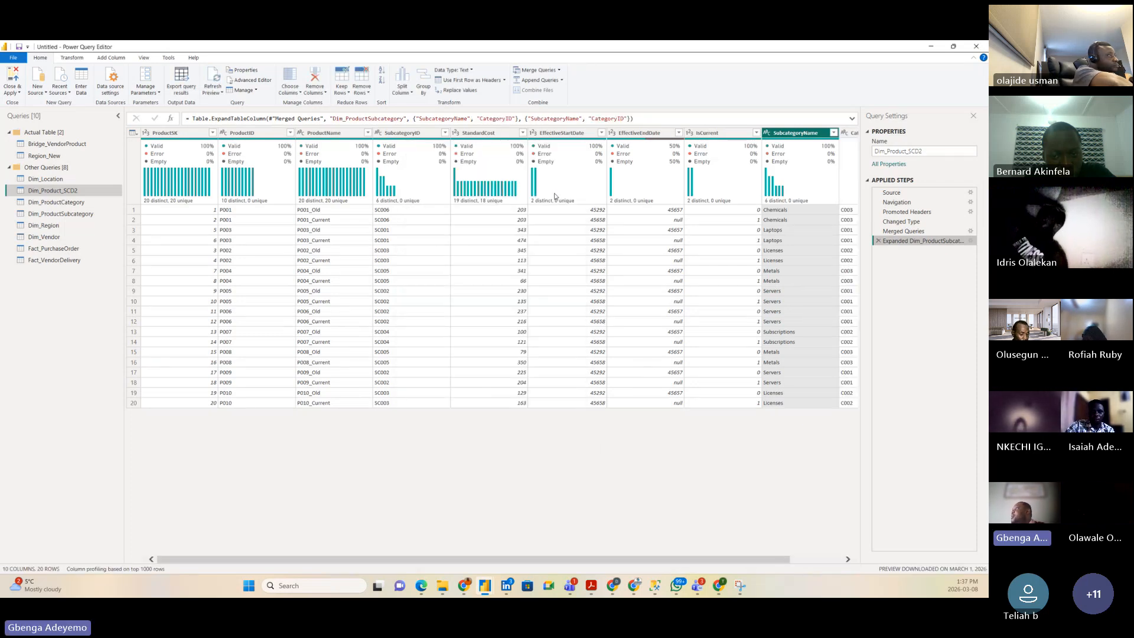
Step: Start a new merge into Dim_Product_SCD2 and list the tables to merge with
{"action": "left_click", "coordinate": [559, 71]}
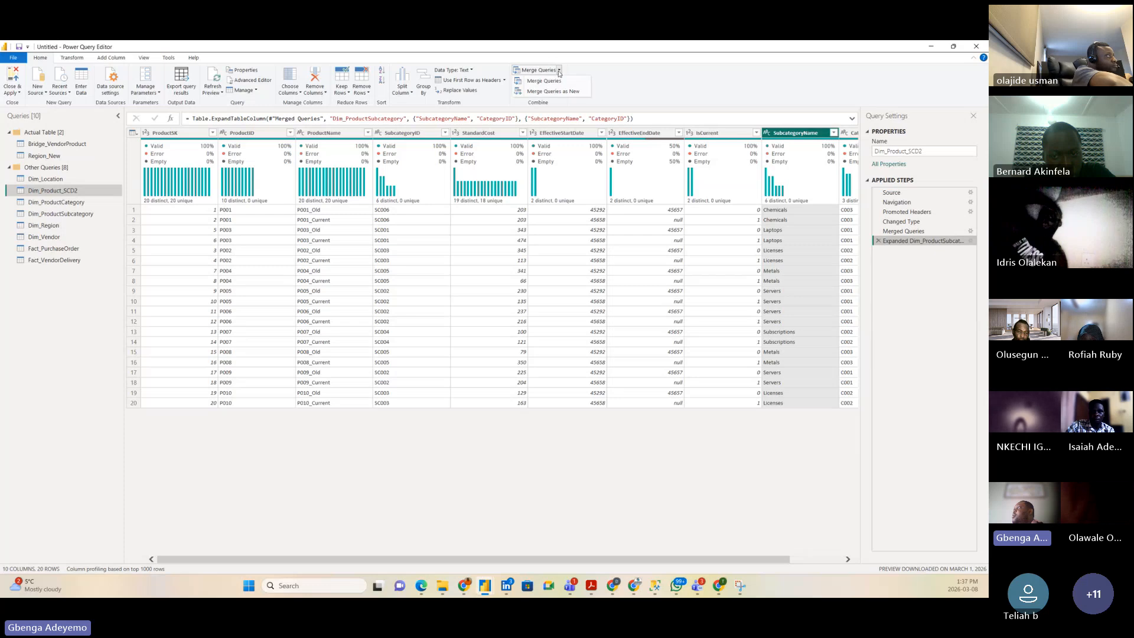
{"action": "left_click", "coordinate": [555, 86]}
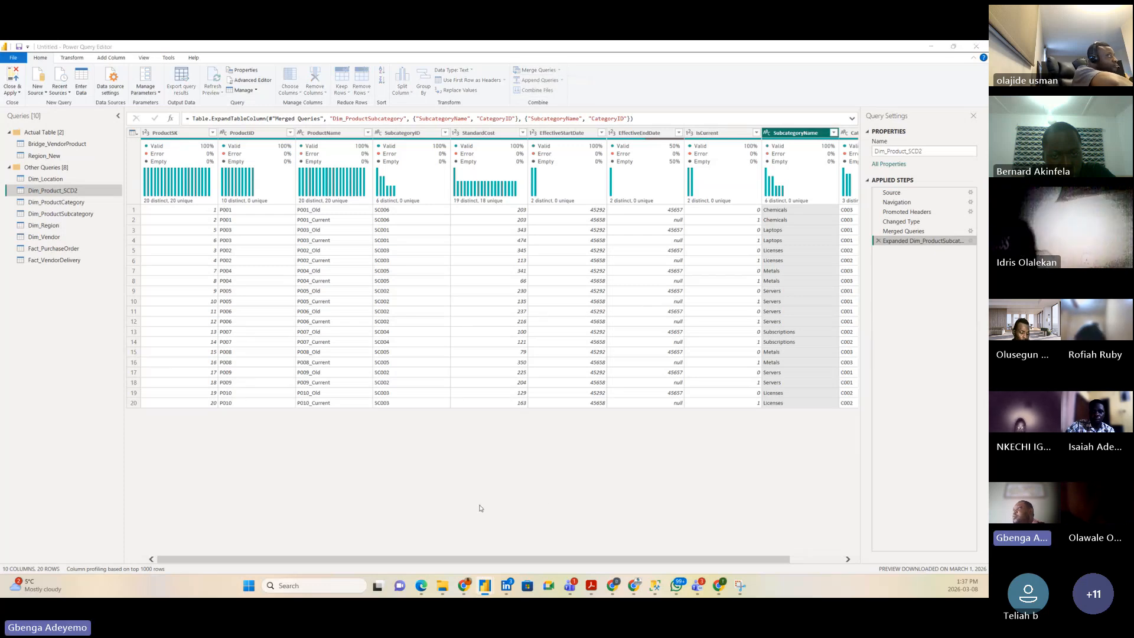
{"action": "left_click", "coordinate": [383, 296]}
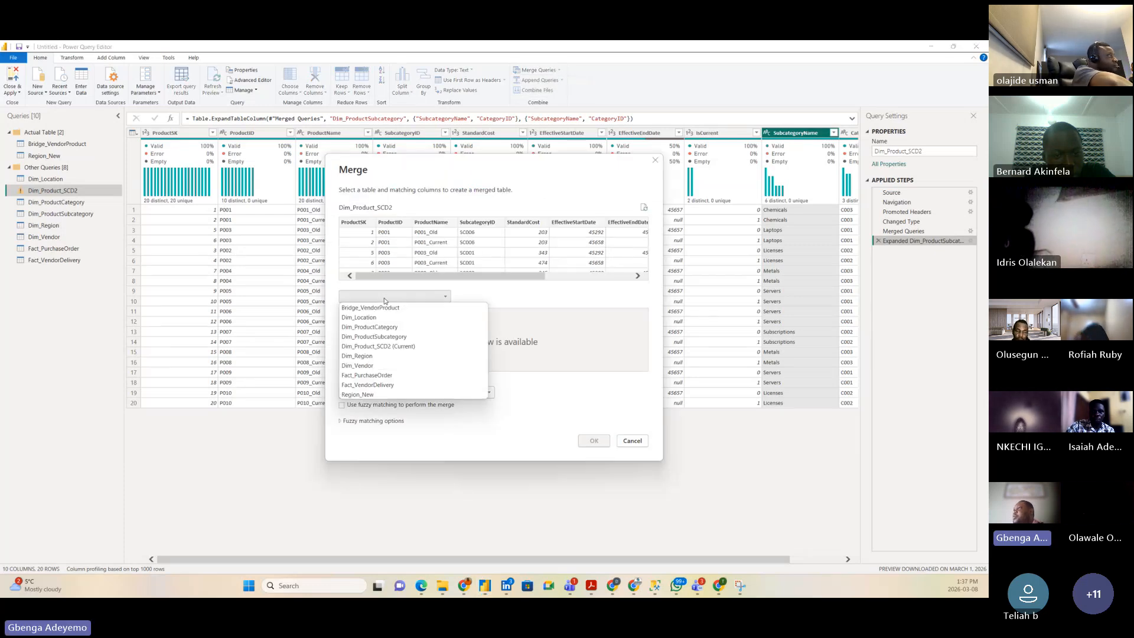
Step: Merge Dim_ProductCategory into Dim_Product_SCD2, matching on CategoryID
{"action": "left_click", "coordinate": [371, 327]}
{"action": "left_click_drag", "start_coordinate": [523, 276], "coordinate": [608, 283]}
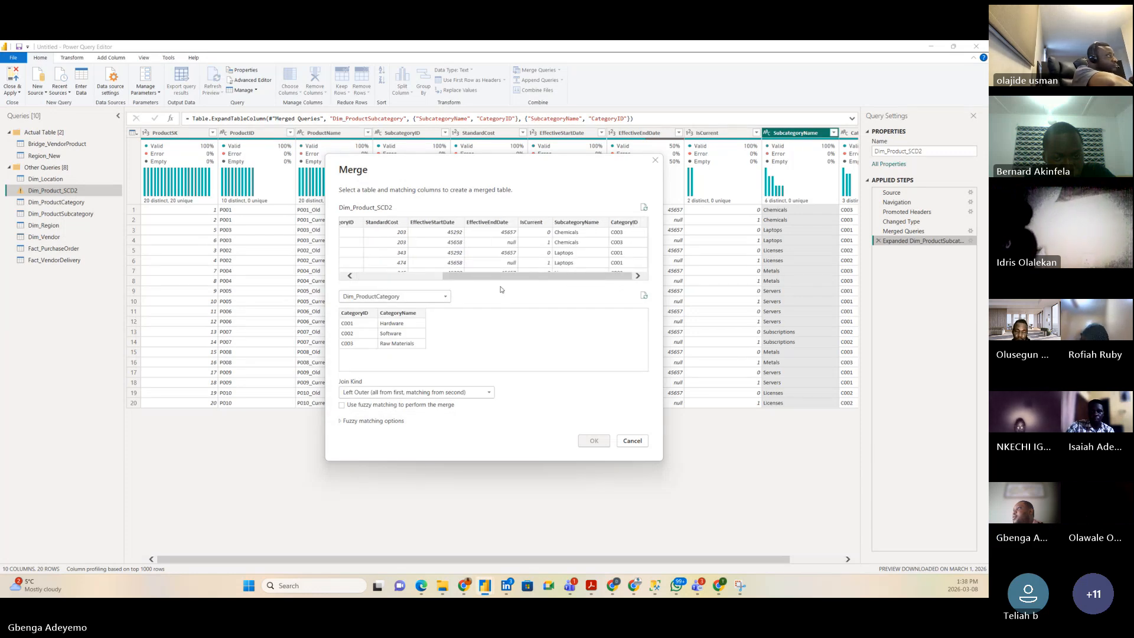
{"action": "left_click", "coordinate": [357, 313]}
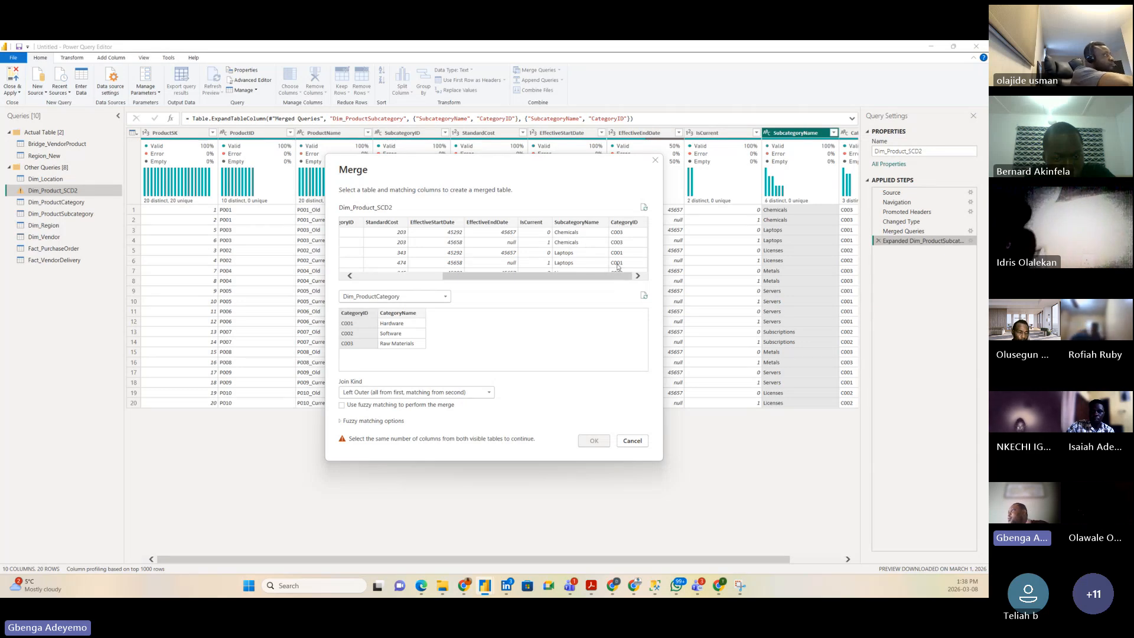
{"action": "left_click", "coordinate": [613, 223]}
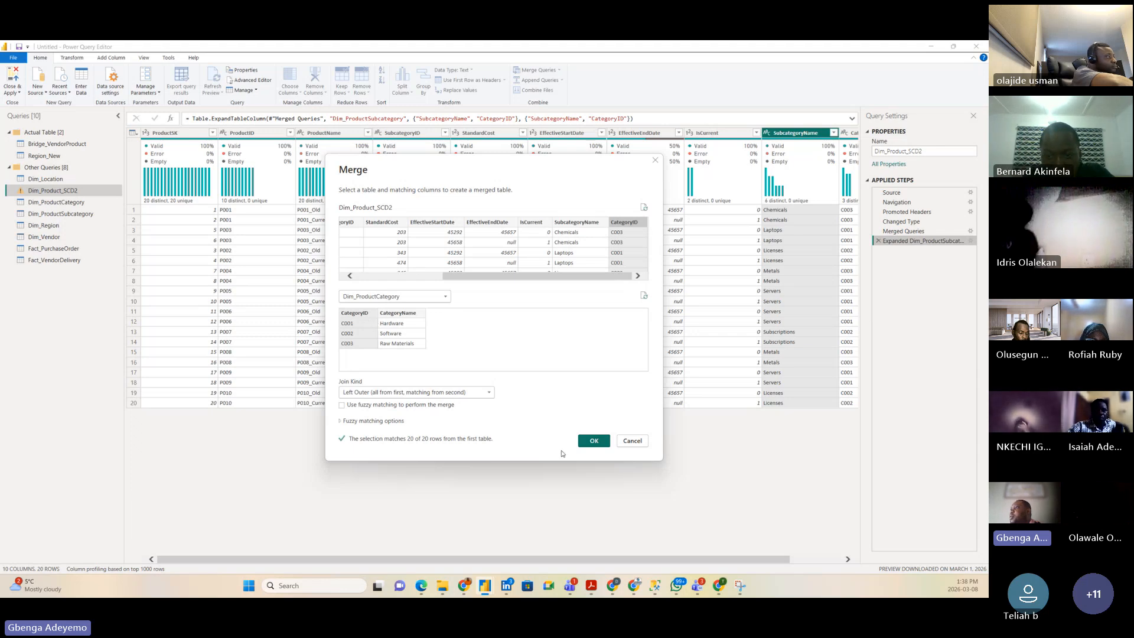
{"action": "left_click", "coordinate": [594, 442]}
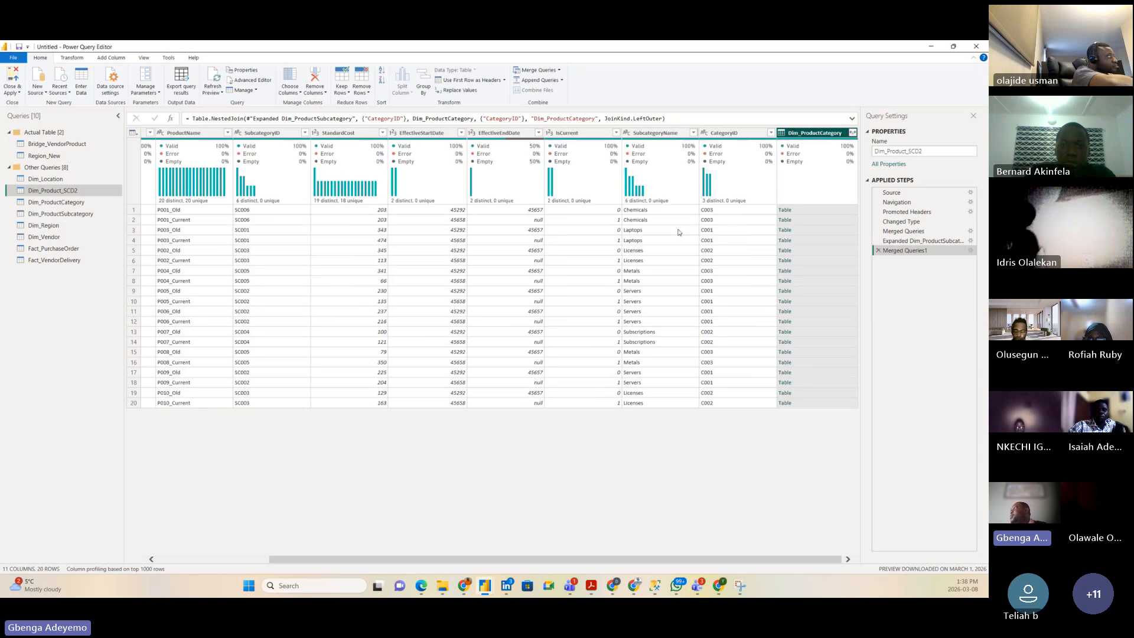
Step: Expand the merged category column, keeping only CategoryName
{"action": "left_click", "coordinate": [853, 133]}
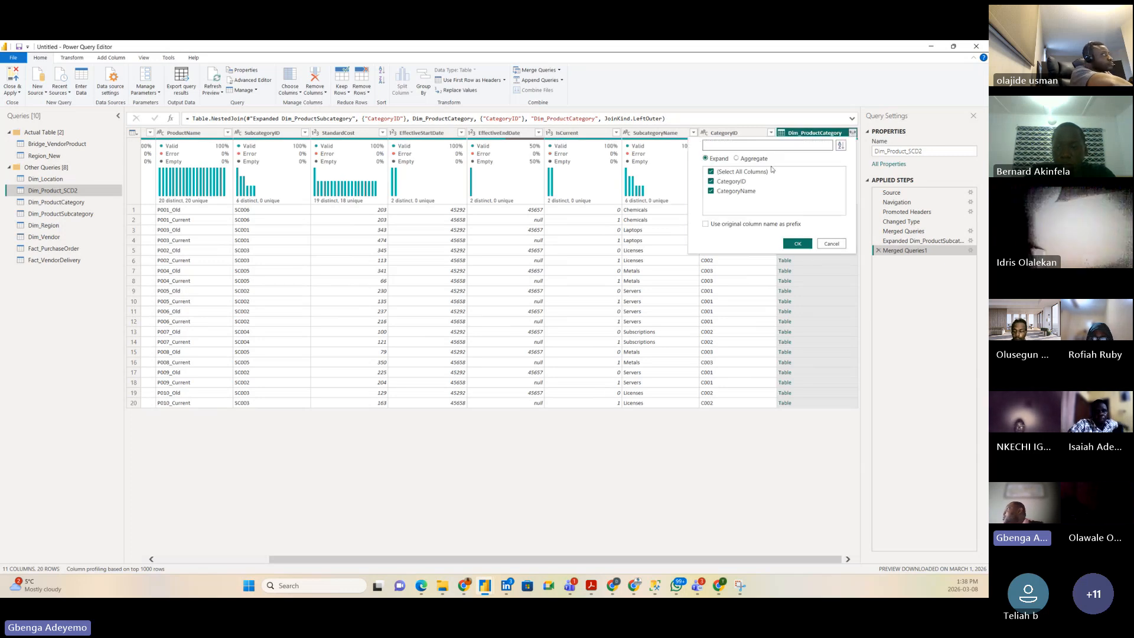
{"action": "left_click", "coordinate": [727, 183]}
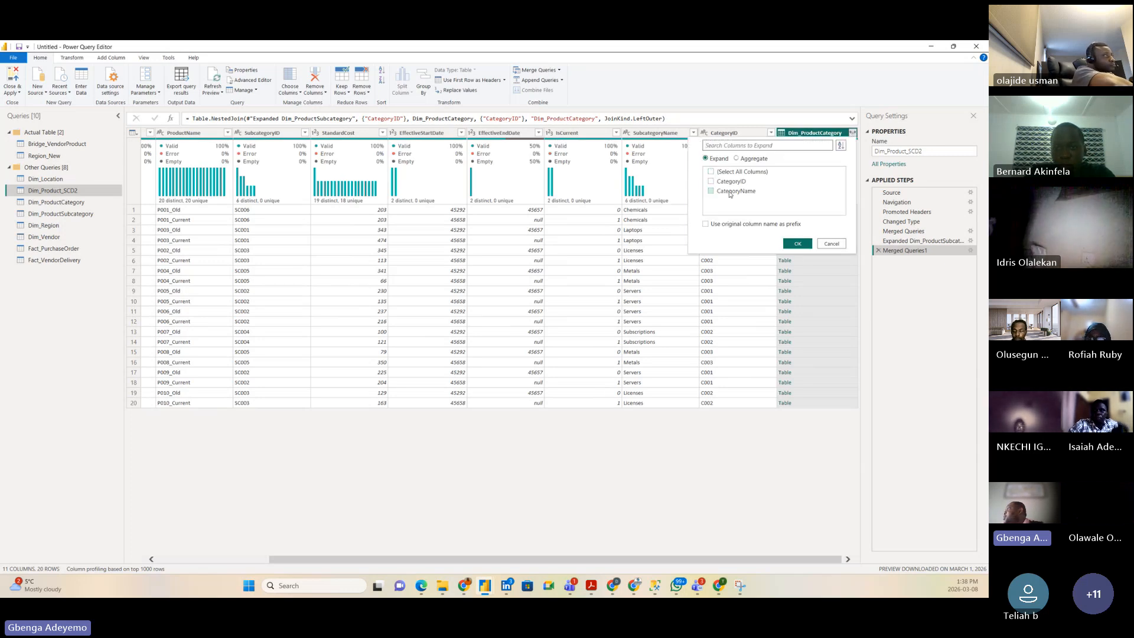
{"action": "left_click", "coordinate": [731, 193]}
{"action": "left_click", "coordinate": [797, 244]}
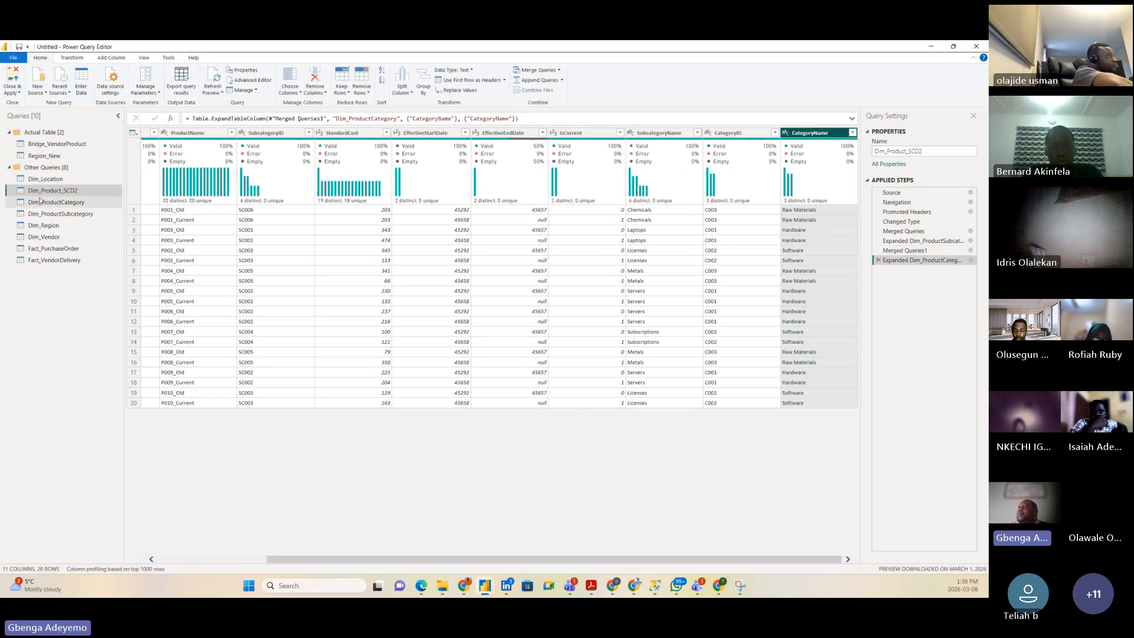
Step: Move Dim_Product_SCD2, Dim_Vendor, Fact_PurchaseOrder and Fact_VendorDelivery into the Actual Table group
{"action": "left_click_drag", "start_coordinate": [48, 193], "coordinate": [47, 156]}
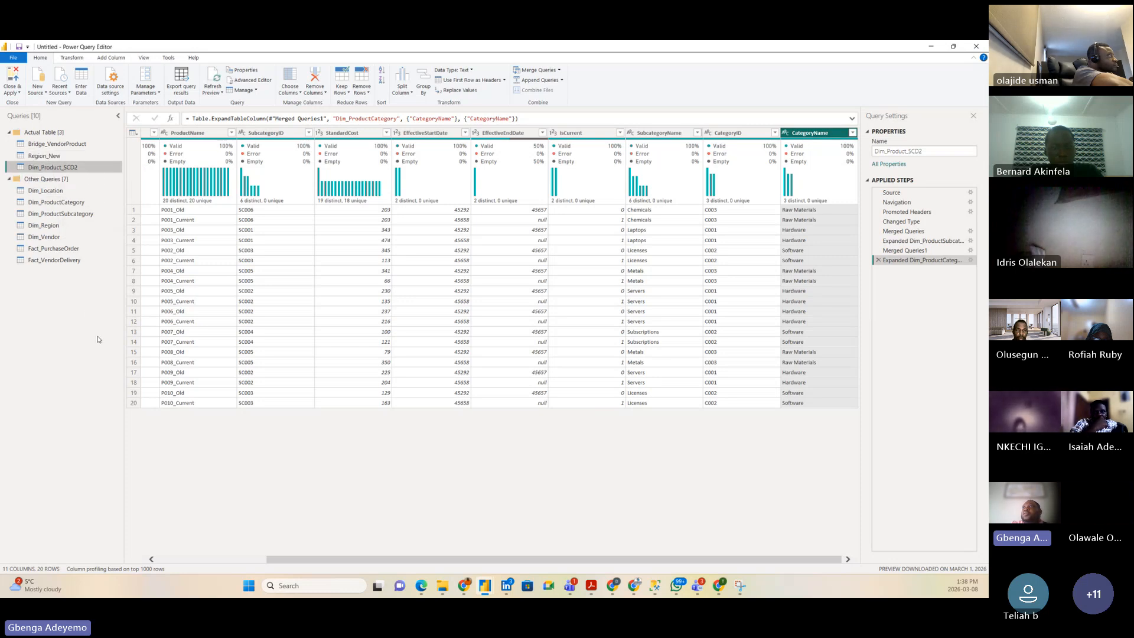
{"action": "left_click", "coordinate": [50, 238]}
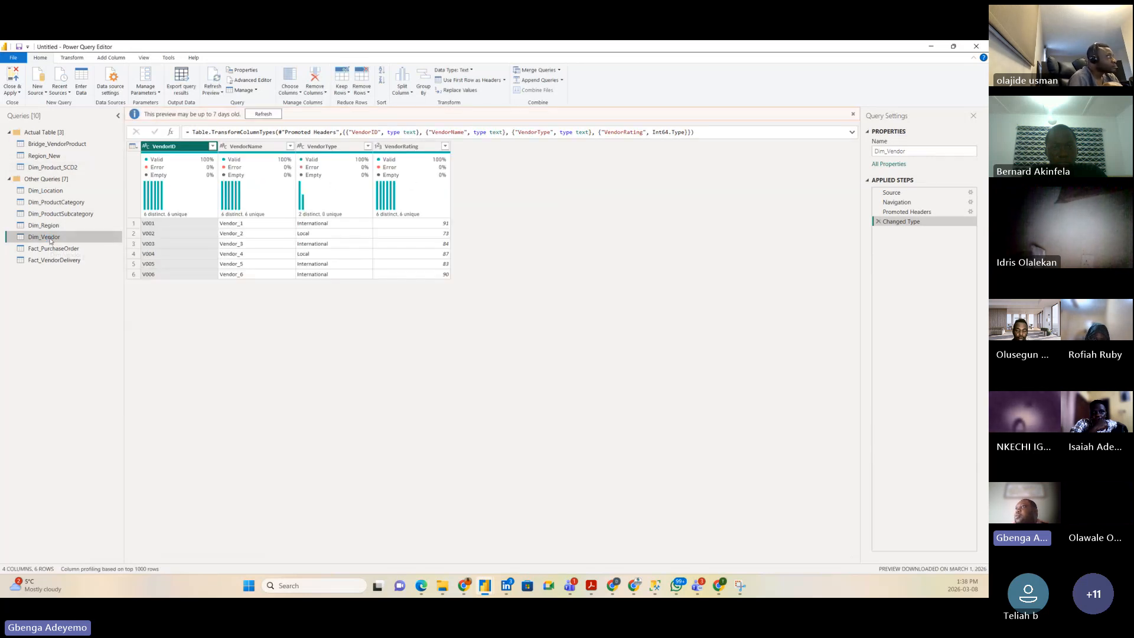
{"action": "left_click_drag", "start_coordinate": [63, 241], "coordinate": [56, 162]}
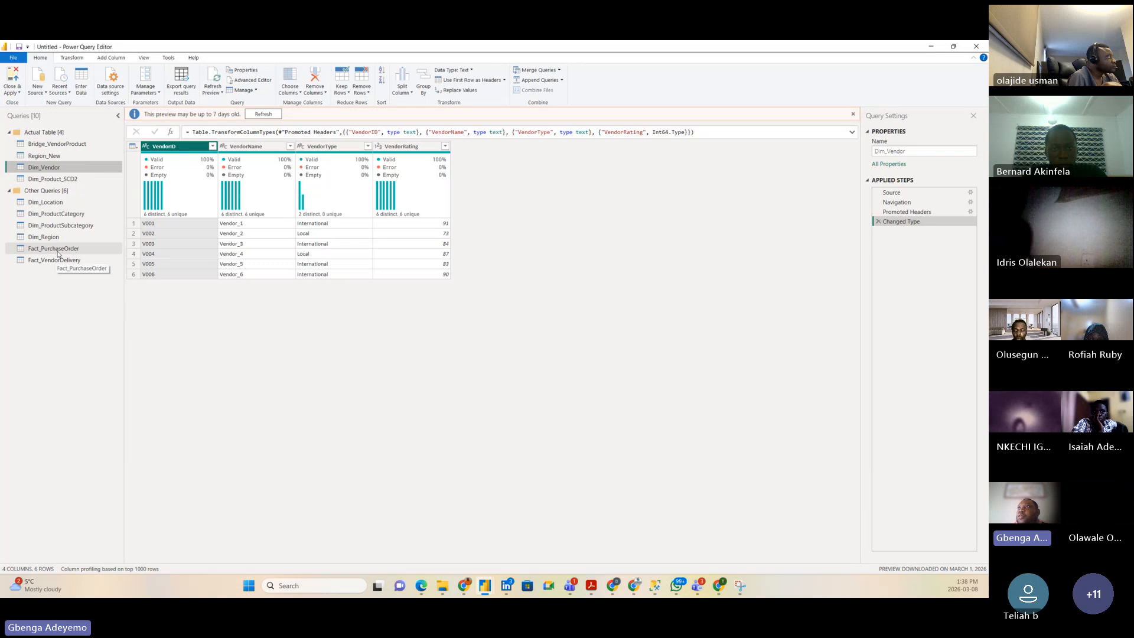
{"action": "left_click_drag", "start_coordinate": [60, 249], "coordinate": [64, 169]}
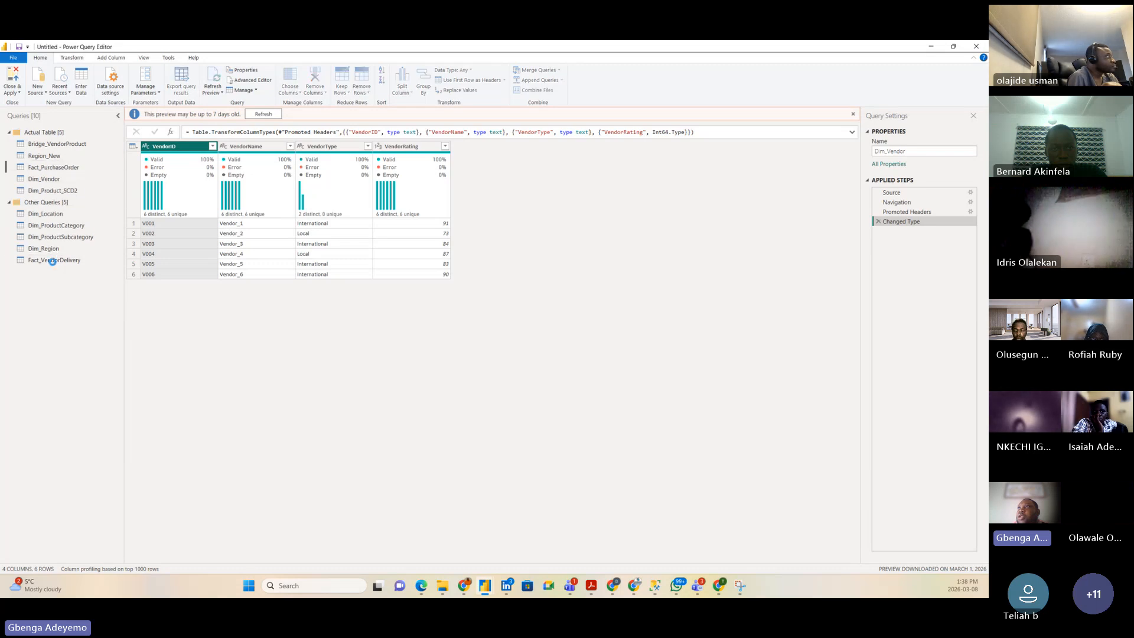
{"action": "left_click_drag", "start_coordinate": [63, 263], "coordinate": [64, 181]}
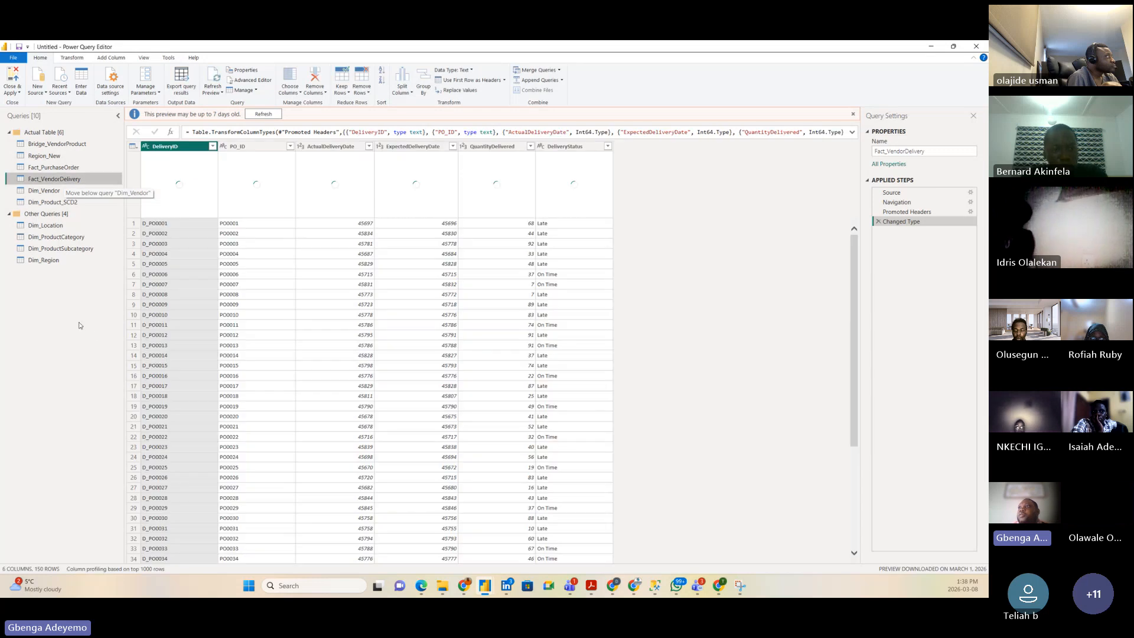
Step: Uncheck Enable load for Dim_Location, Dim_ProductCategory, Dim_ProductSubcategory and Dim_Region
{"action": "right_click", "coordinate": [48, 226]}
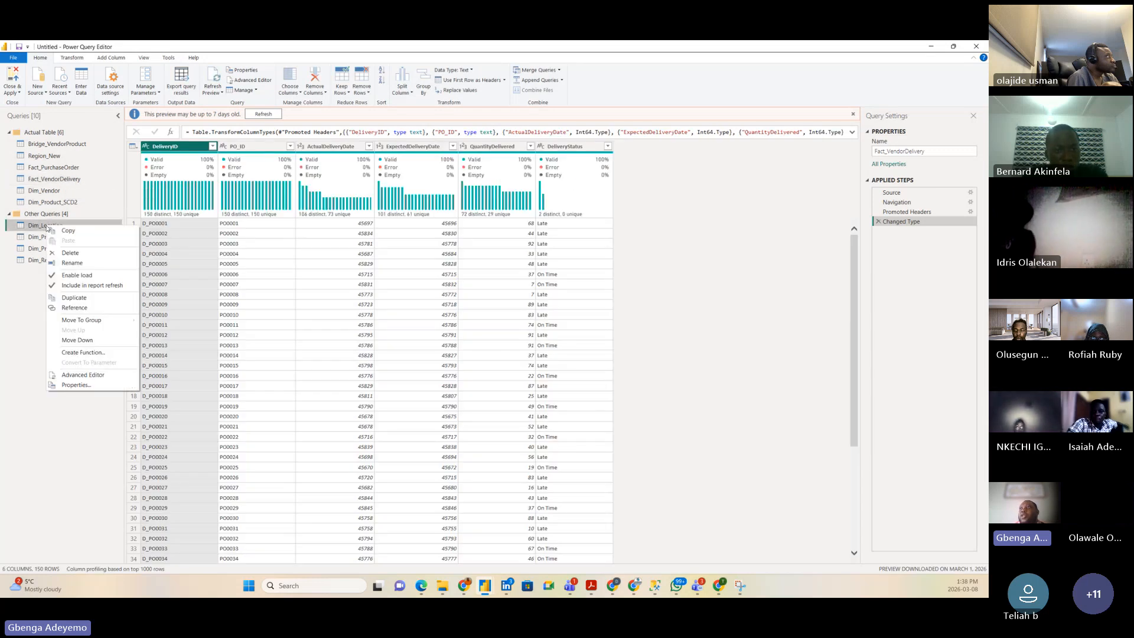
{"action": "left_click", "coordinate": [73, 279]}
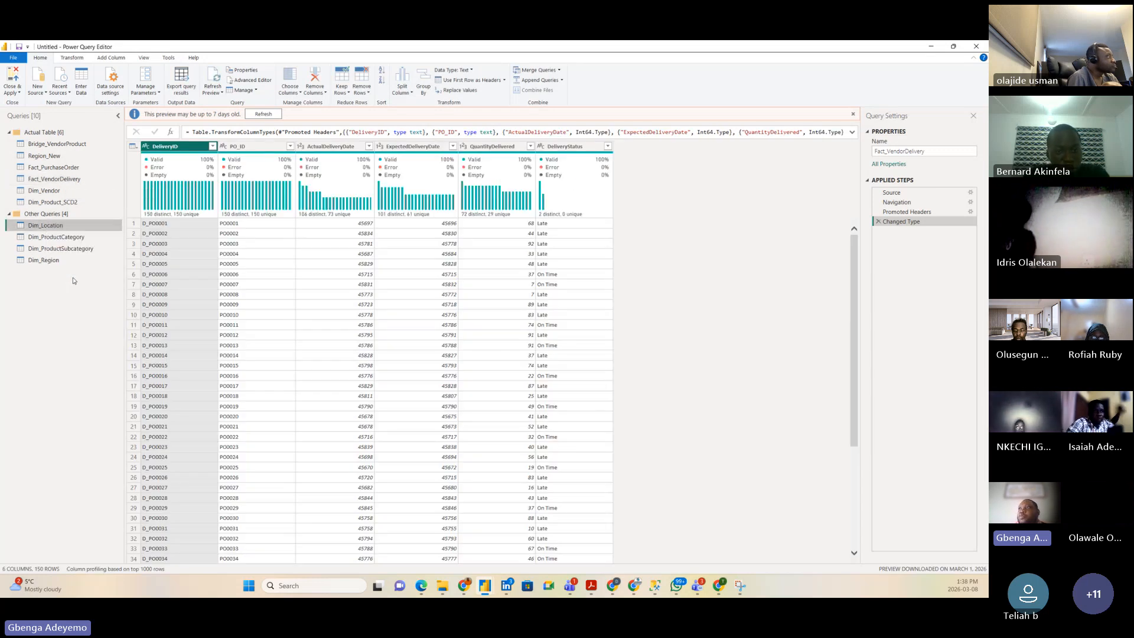
{"action": "right_click", "coordinate": [46, 236]}
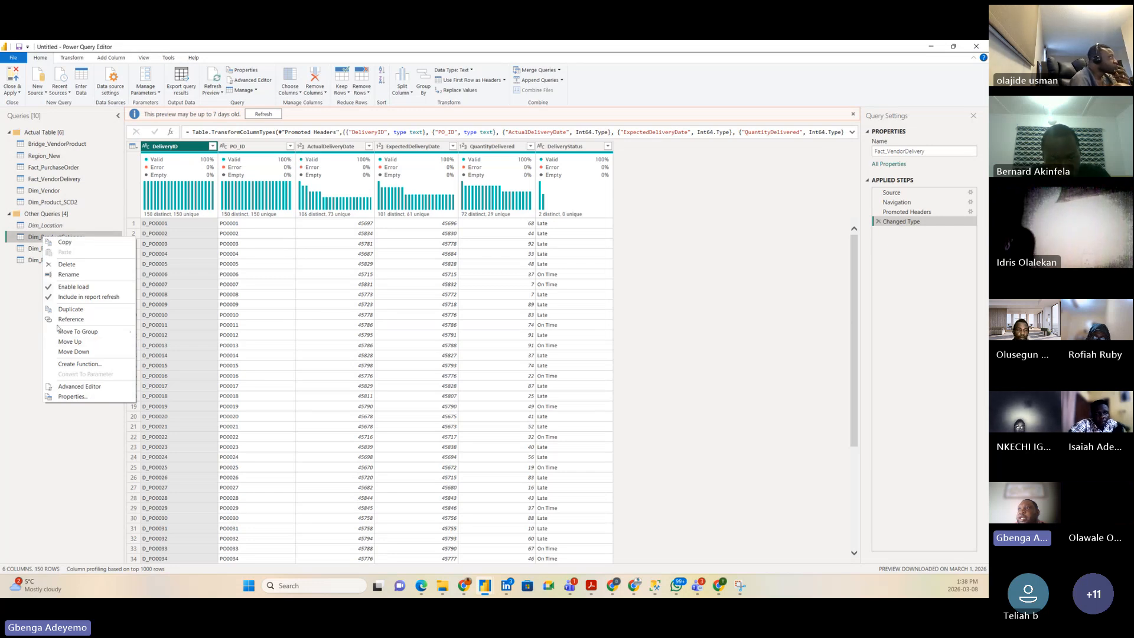
{"action": "left_click", "coordinate": [72, 288]}
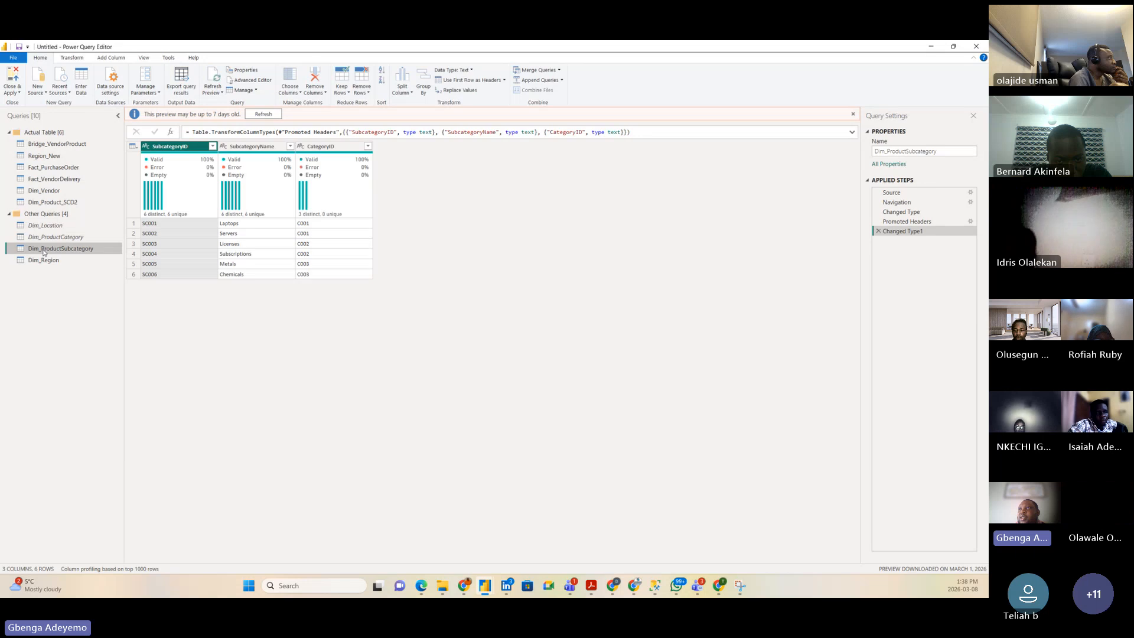
{"action": "right_click", "coordinate": [43, 248]}
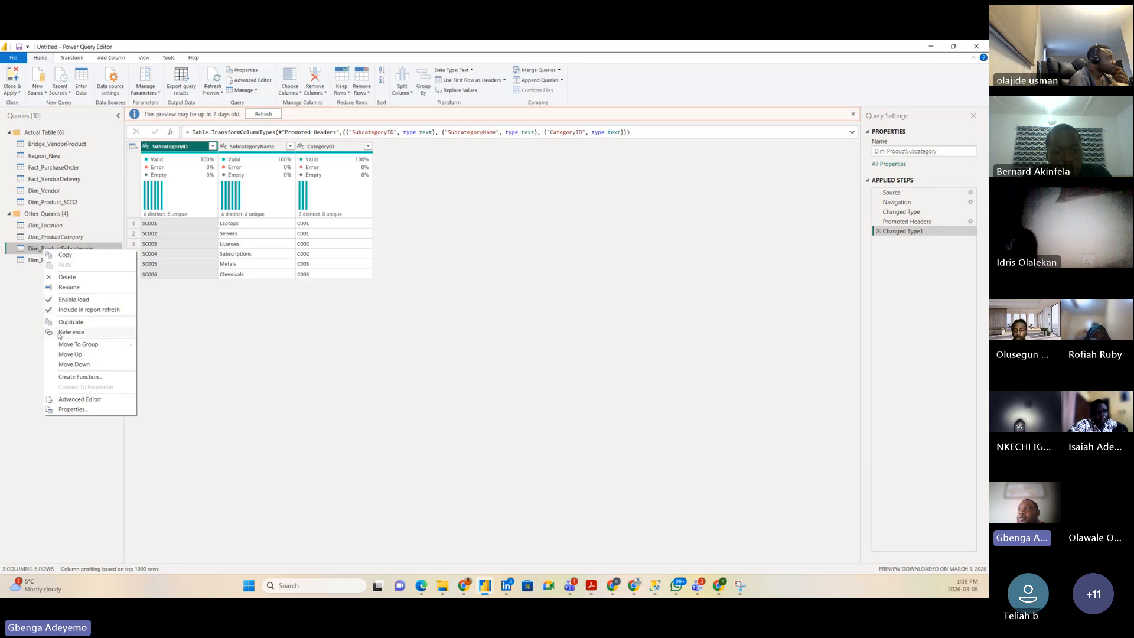
{"action": "left_click", "coordinate": [64, 300]}
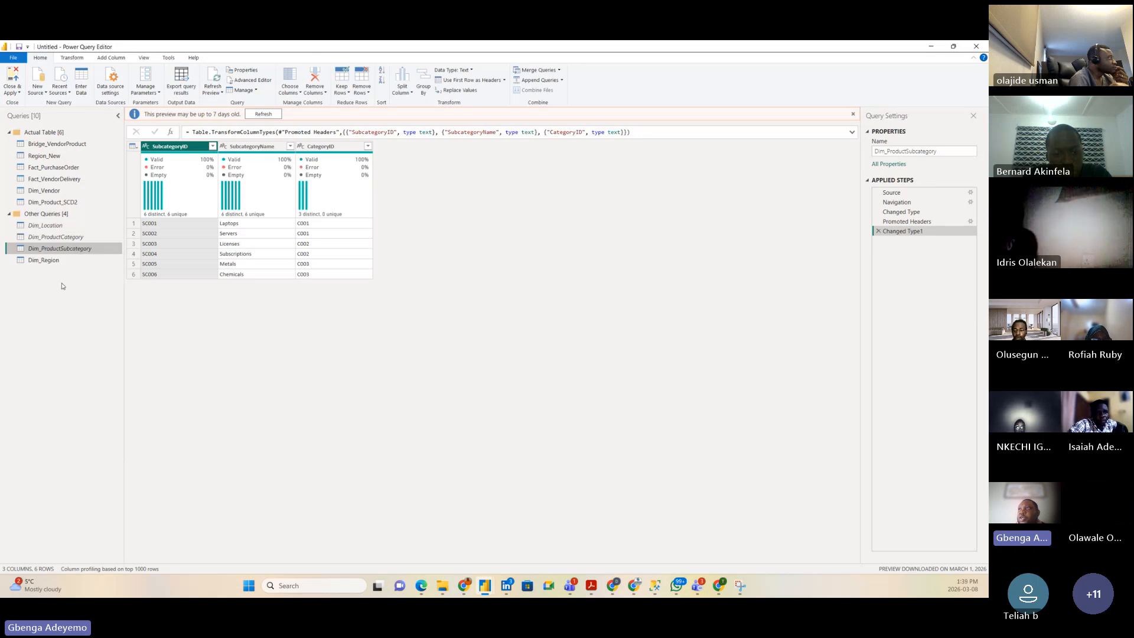
{"action": "right_click", "coordinate": [47, 262]}
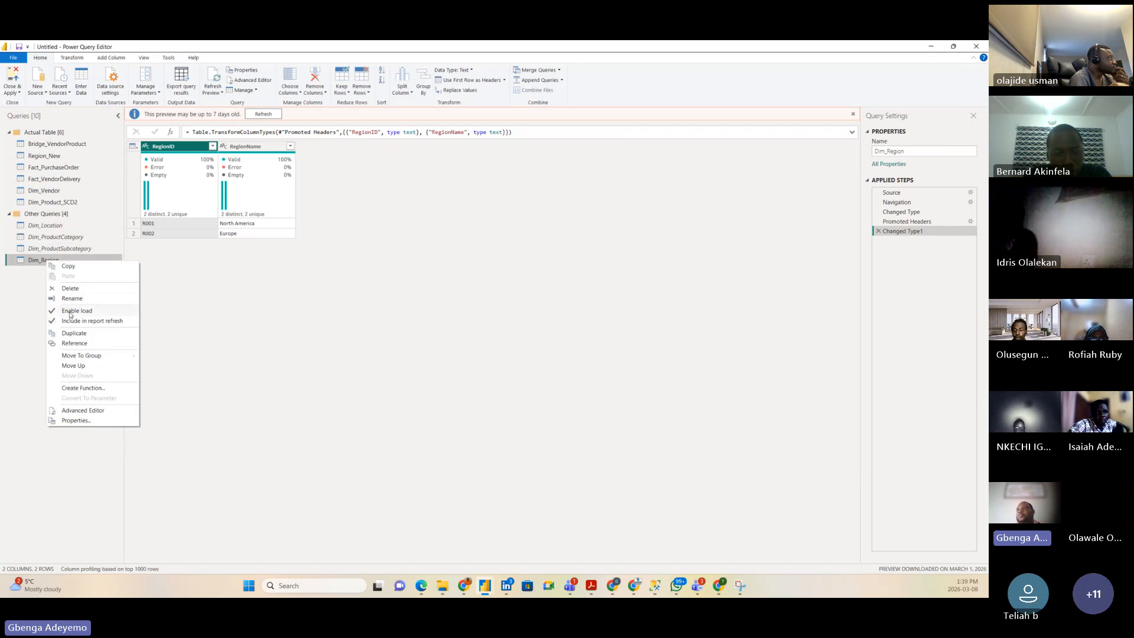
{"action": "left_click", "coordinate": [70, 312]}
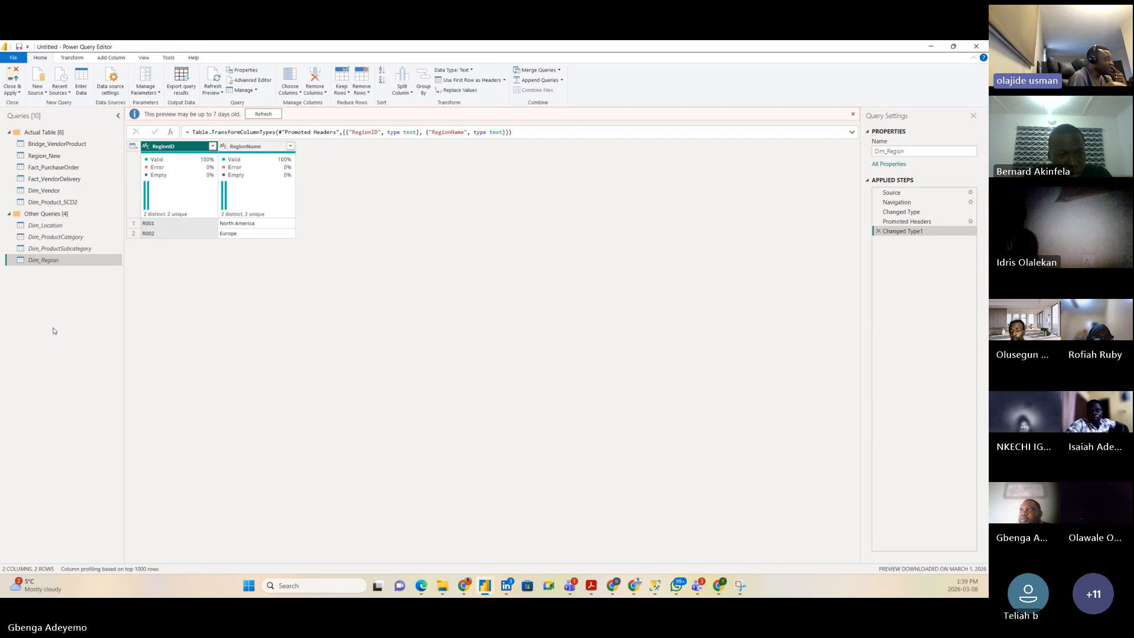
Step: Verify that loading is now disabled for each of the four helper dimension queries
{"action": "left_click", "coordinate": [60, 248]}
{"action": "right_click", "coordinate": [59, 248]}
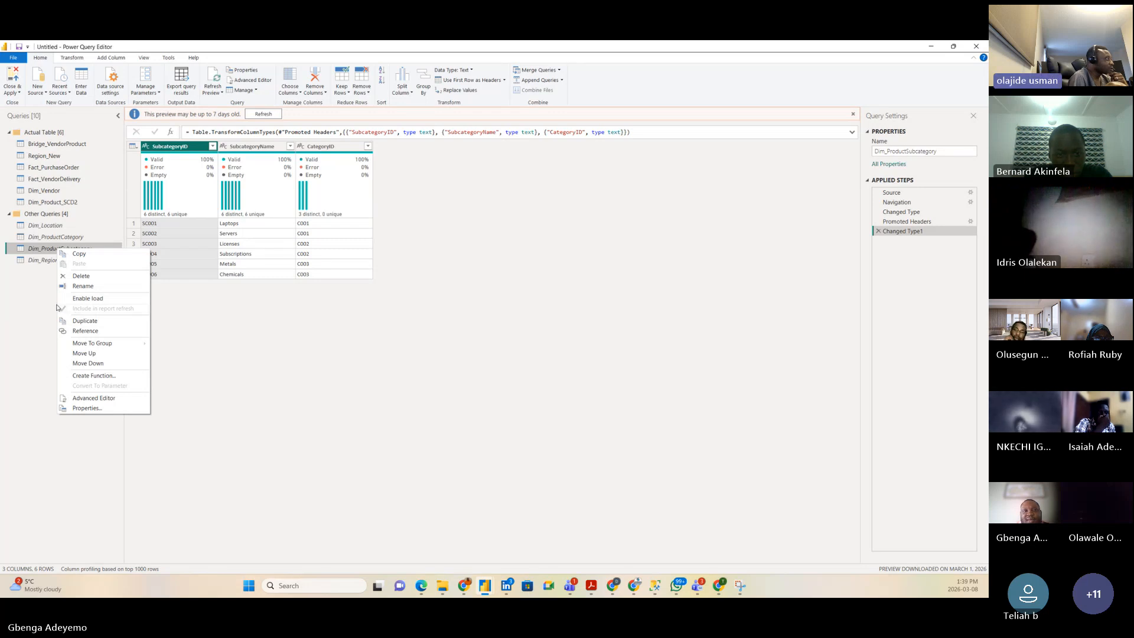
{"action": "left_click", "coordinate": [51, 239]}
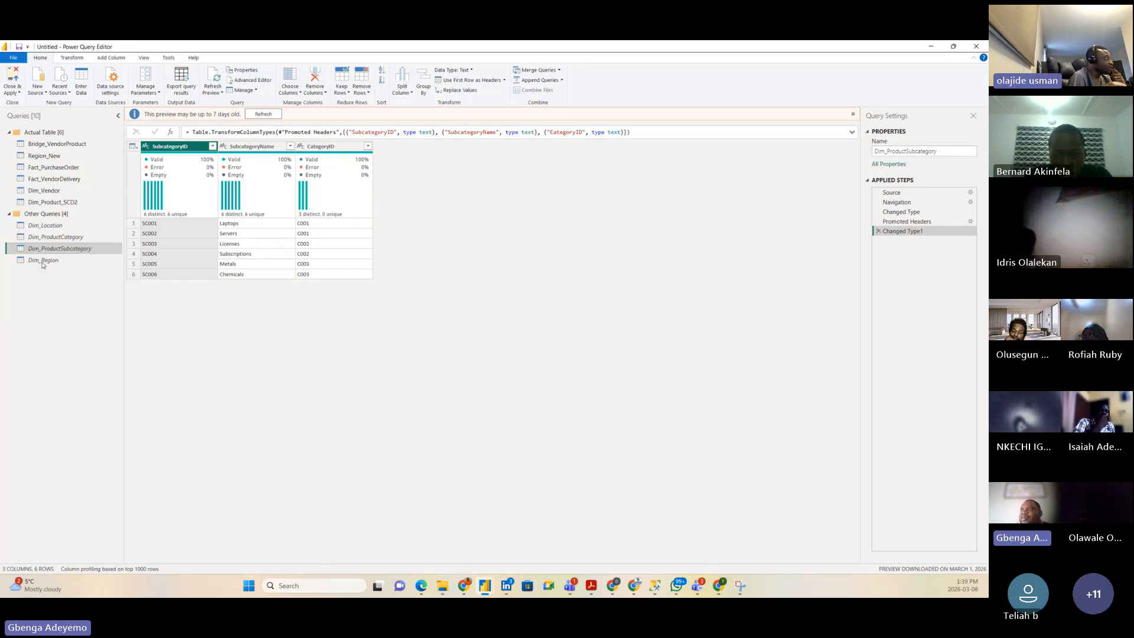
{"action": "left_click", "coordinate": [51, 239]}
{"action": "right_click", "coordinate": [50, 238]}
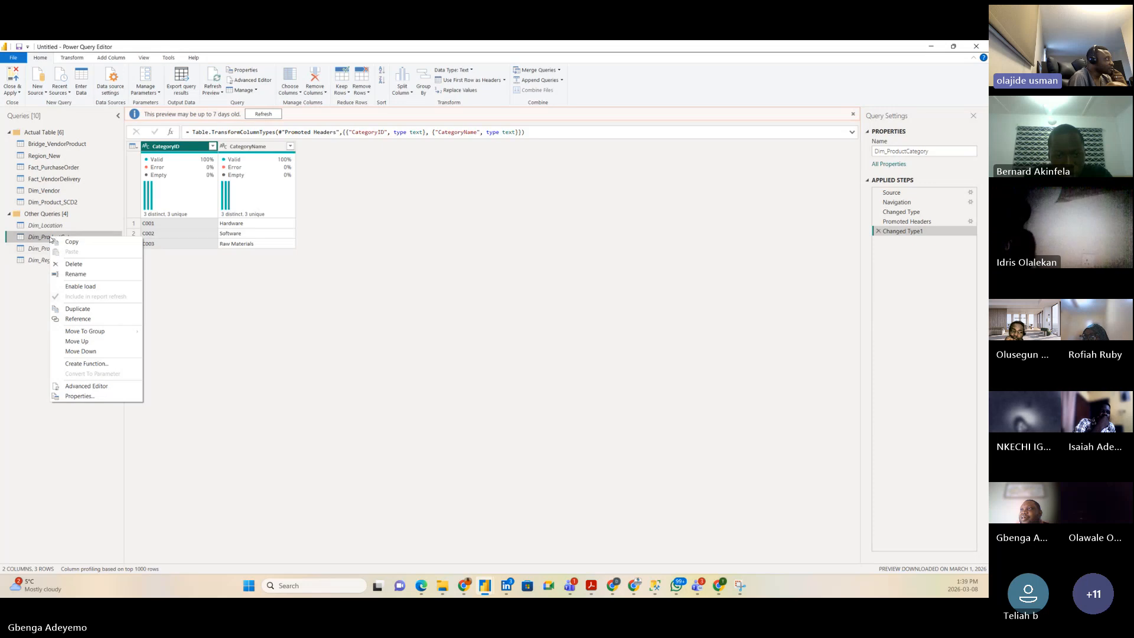
{"action": "left_click", "coordinate": [33, 287]}
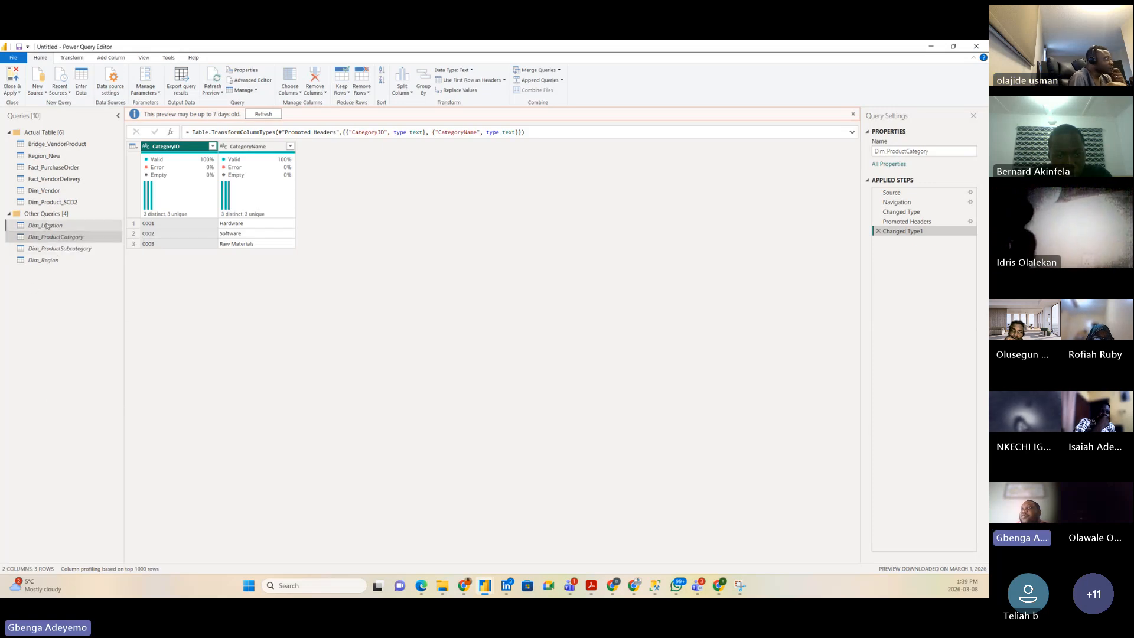
{"action": "left_click", "coordinate": [45, 224]}
{"action": "right_click", "coordinate": [46, 225]}
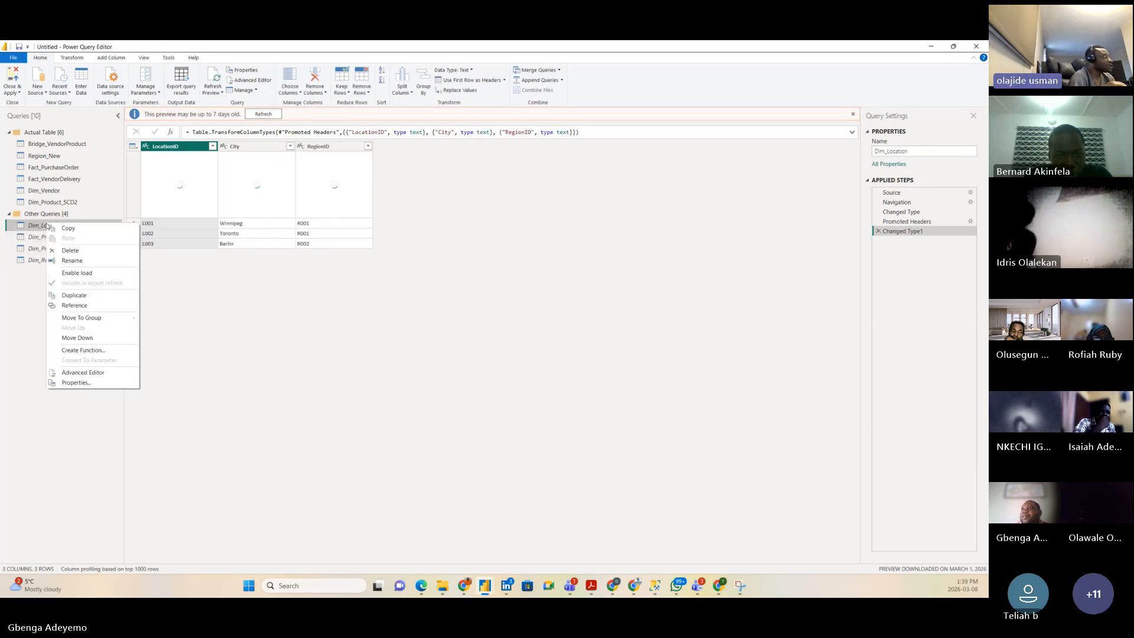
{"action": "left_click", "coordinate": [16, 300]}
{"action": "left_click", "coordinate": [41, 261]}
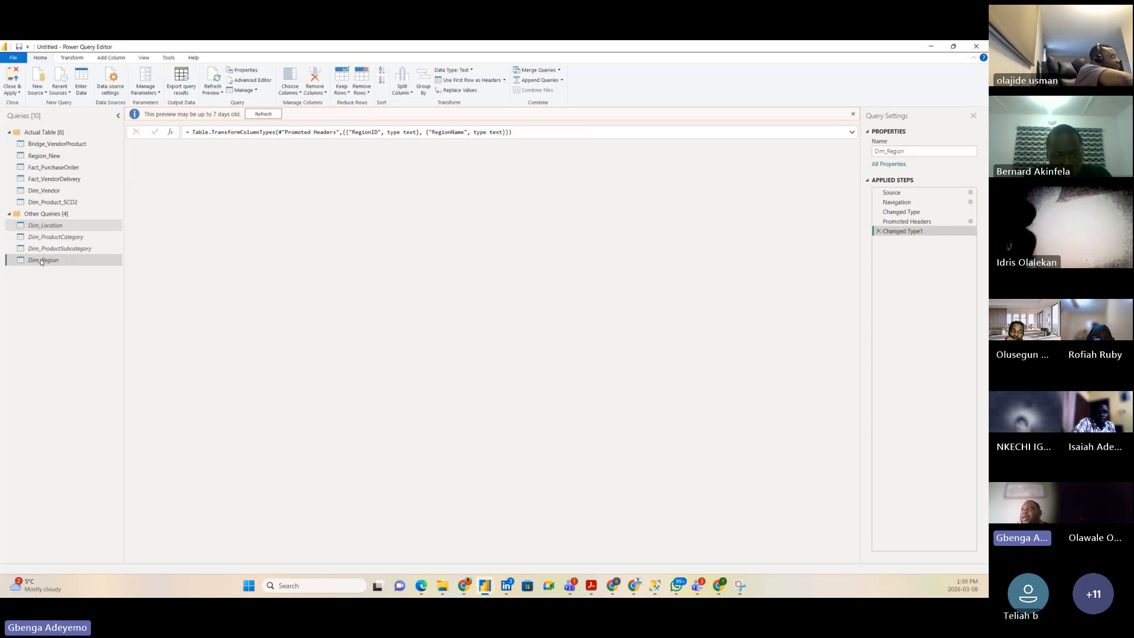
{"action": "right_click", "coordinate": [41, 262]}
{"action": "left_click", "coordinate": [38, 299]}
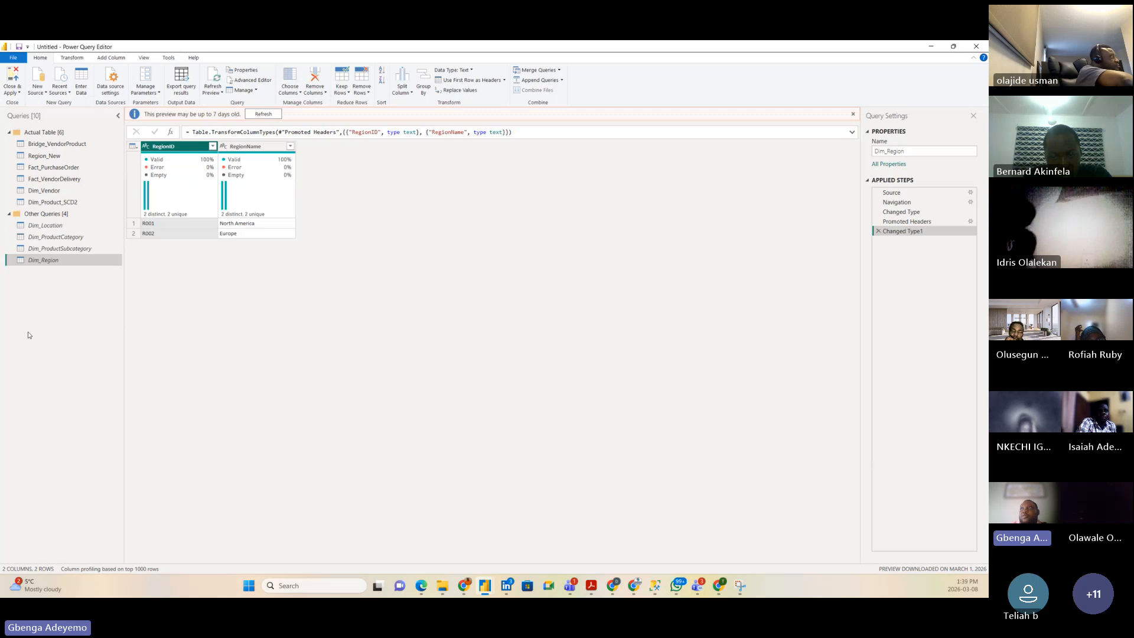
Step: Close the Power Query Editor from the Close & Apply menu without applying changes
{"action": "left_click", "coordinate": [18, 94]}
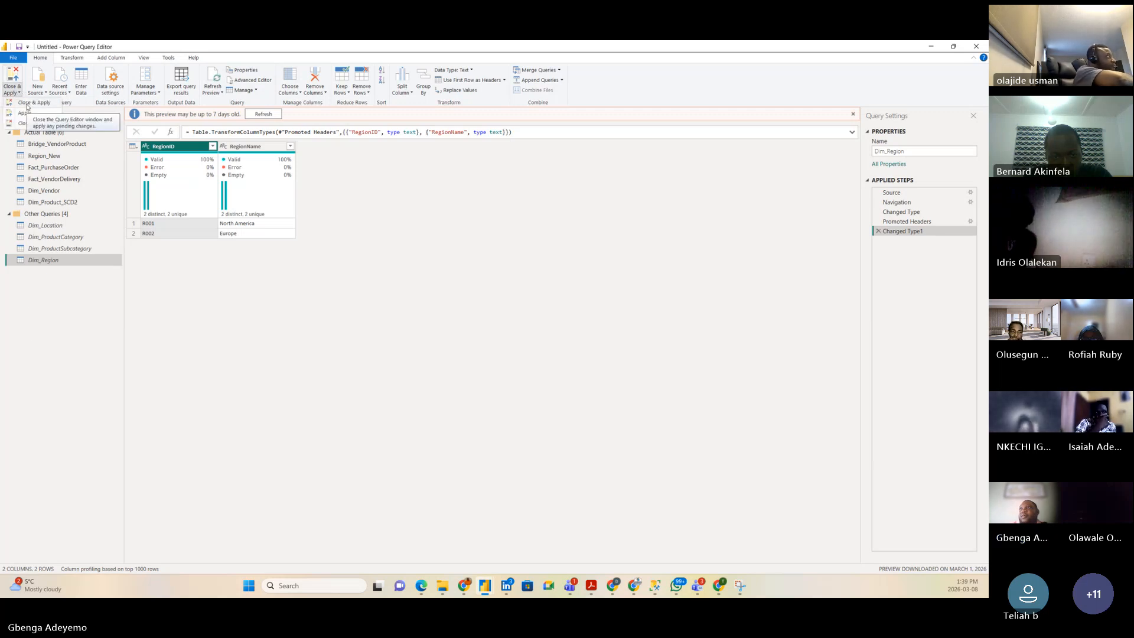
{"action": "left_click", "coordinate": [25, 123]}
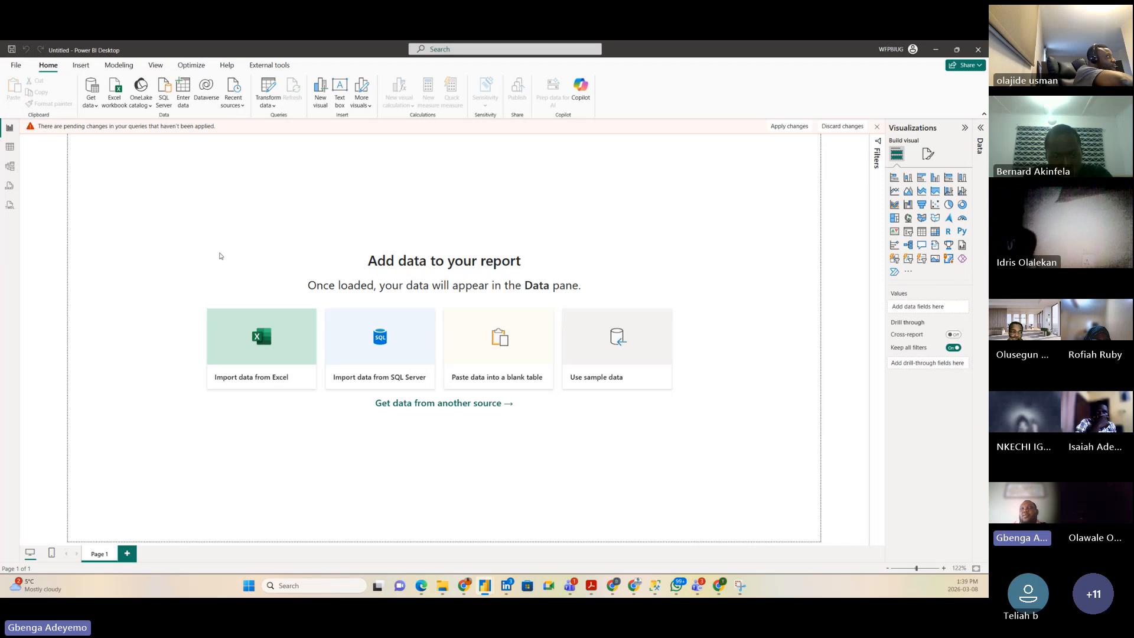
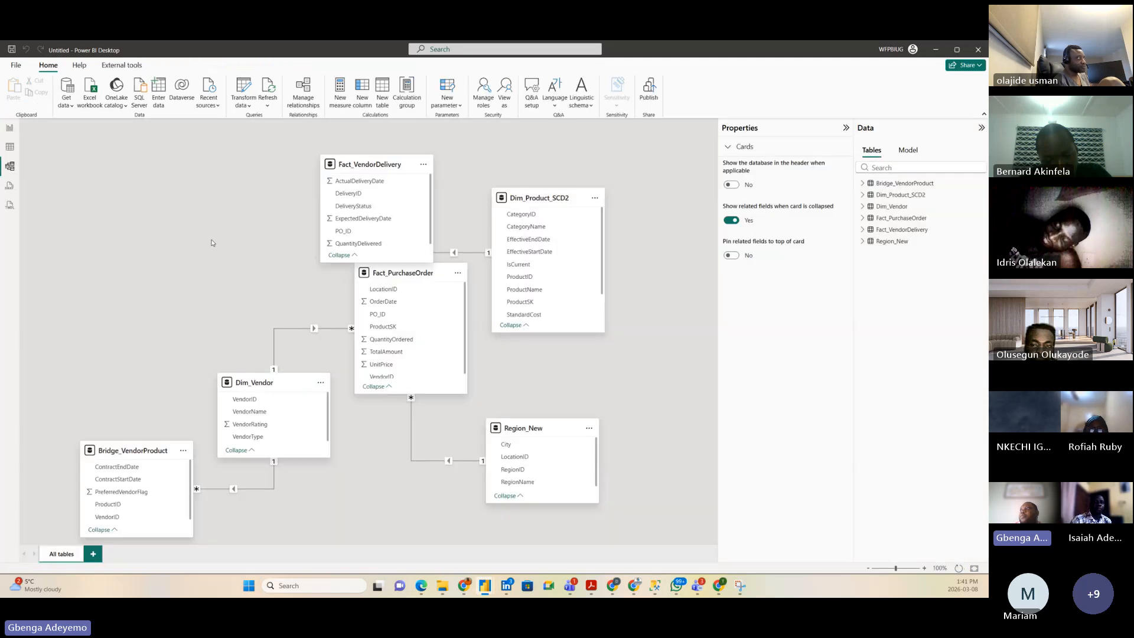
Step: Delete the Dim_Vendor–Fact_PurchaseOrder and Bridge_VendorProduct–Dim_Vendor relationships
{"action": "right_click", "coordinate": [321, 328]}
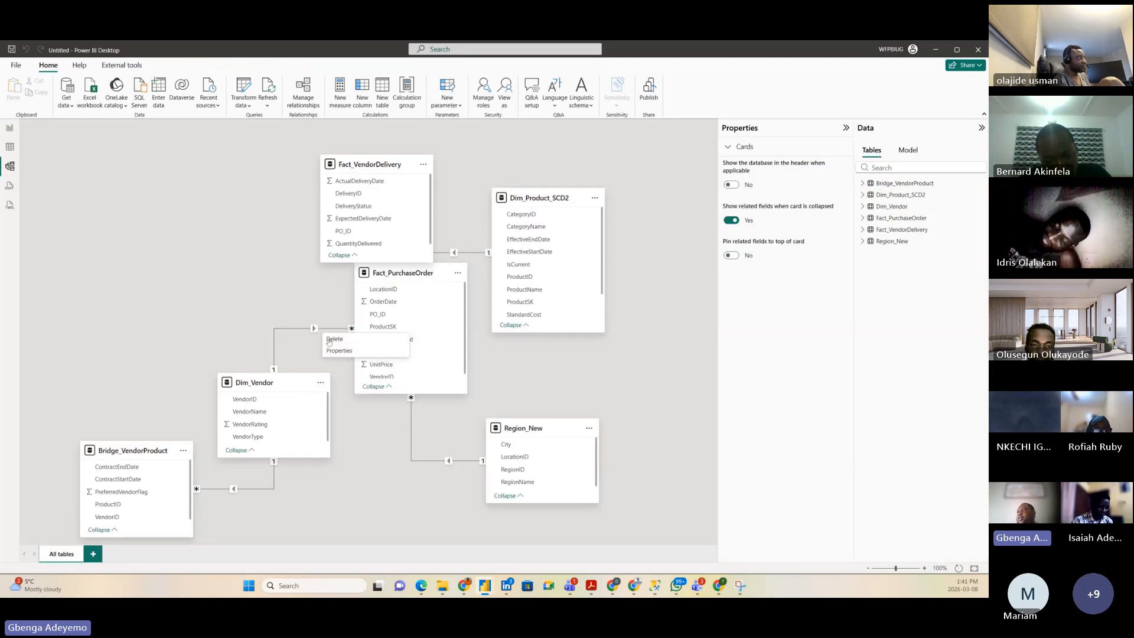
{"action": "left_click", "coordinate": [353, 340]}
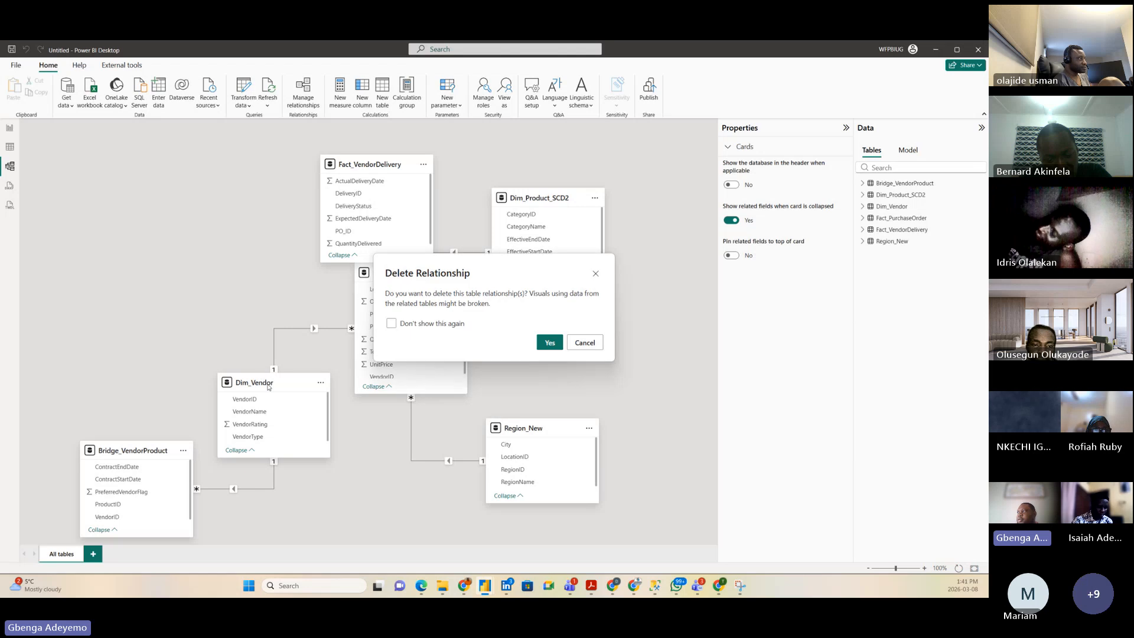
{"action": "left_click", "coordinate": [548, 343]}
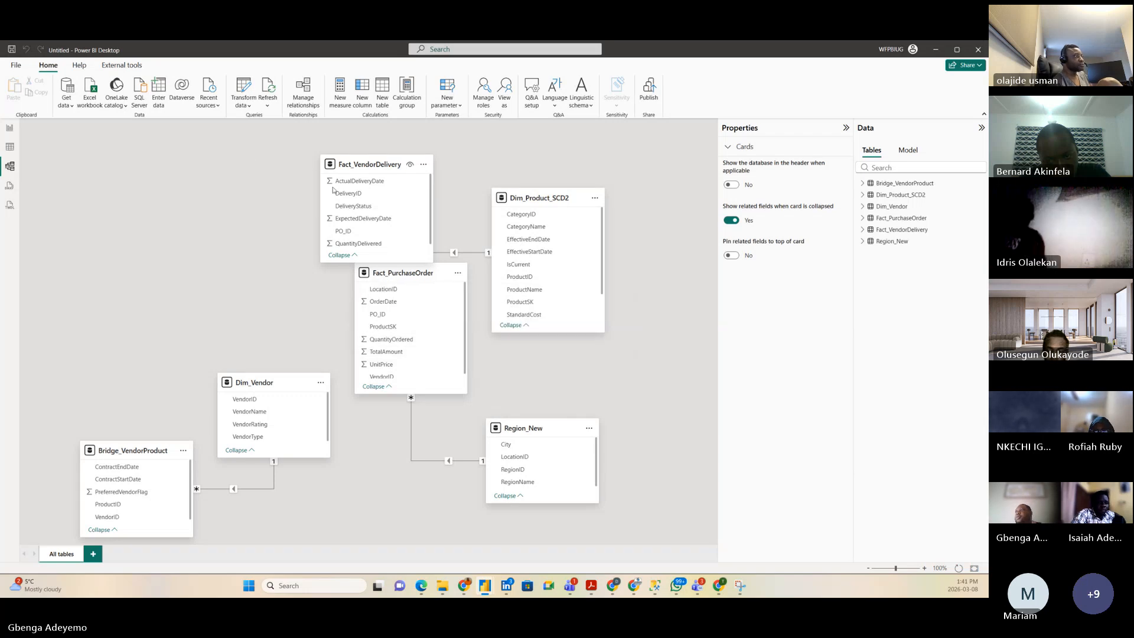
{"action": "left_click", "coordinate": [258, 490]}
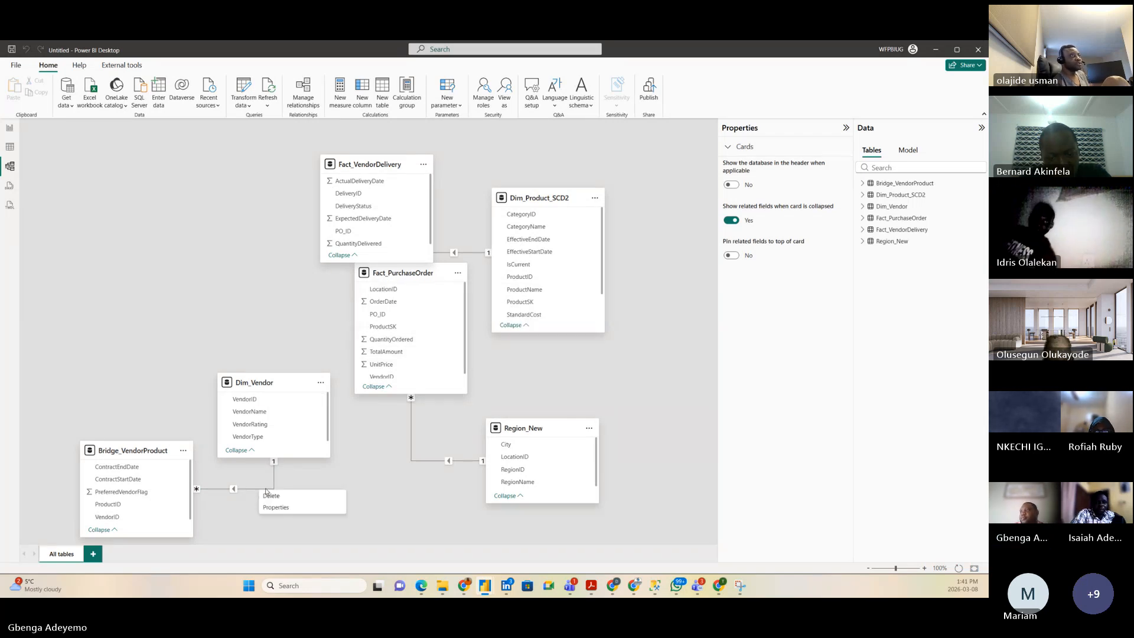
{"action": "key", "text": "Delete"}
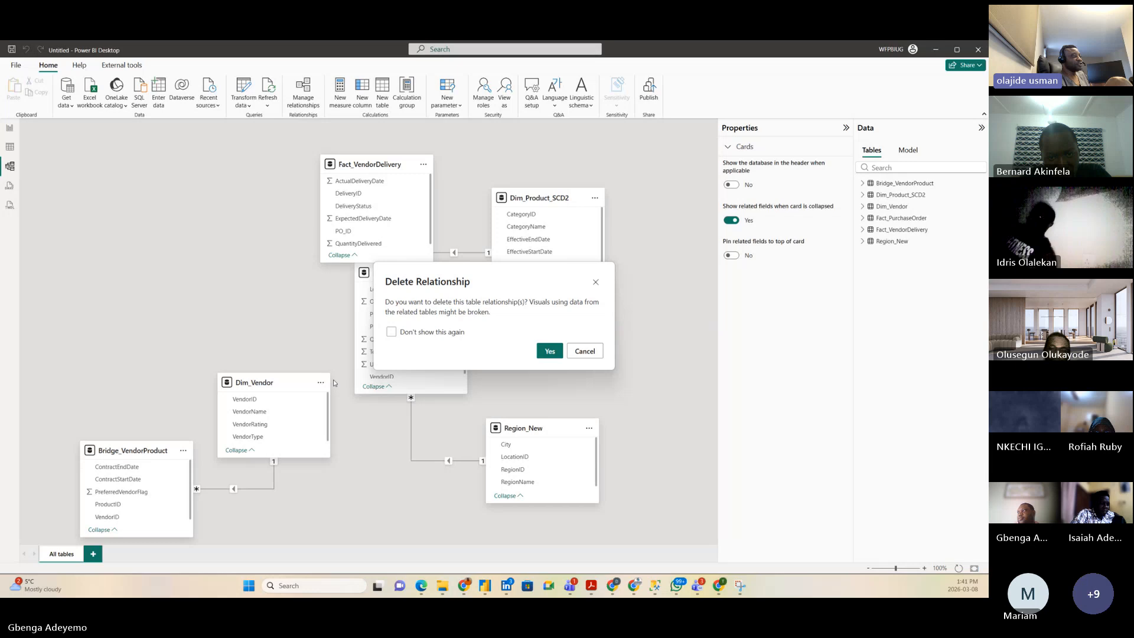
{"action": "left_click", "coordinate": [548, 352]}
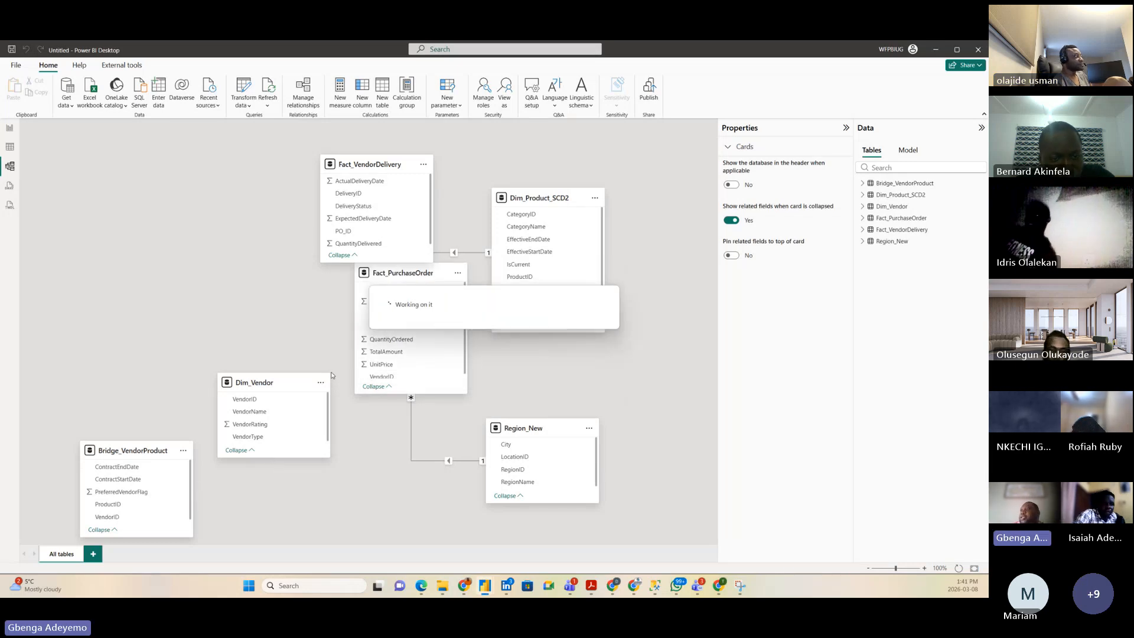
Step: Delete the Fact_PurchaseOrder–Region_New and Fact_VendorDelivery–Dim_Product_SCD2 relationships
{"action": "right_click", "coordinate": [410, 428]}
{"action": "left_click", "coordinate": [448, 430]}
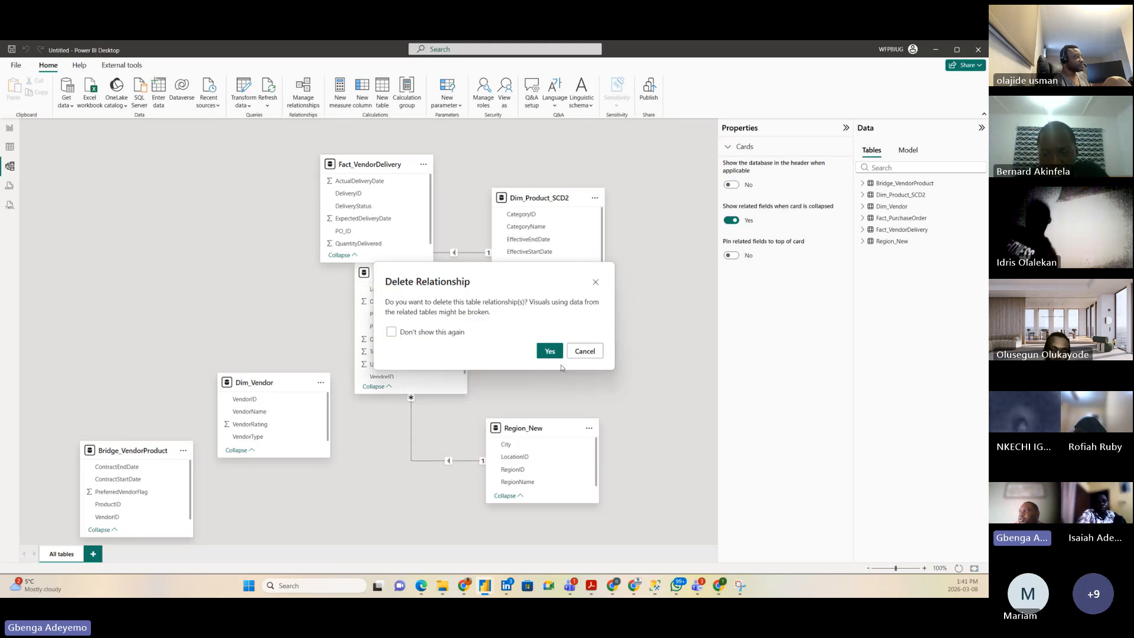
{"action": "left_click", "coordinate": [550, 351]}
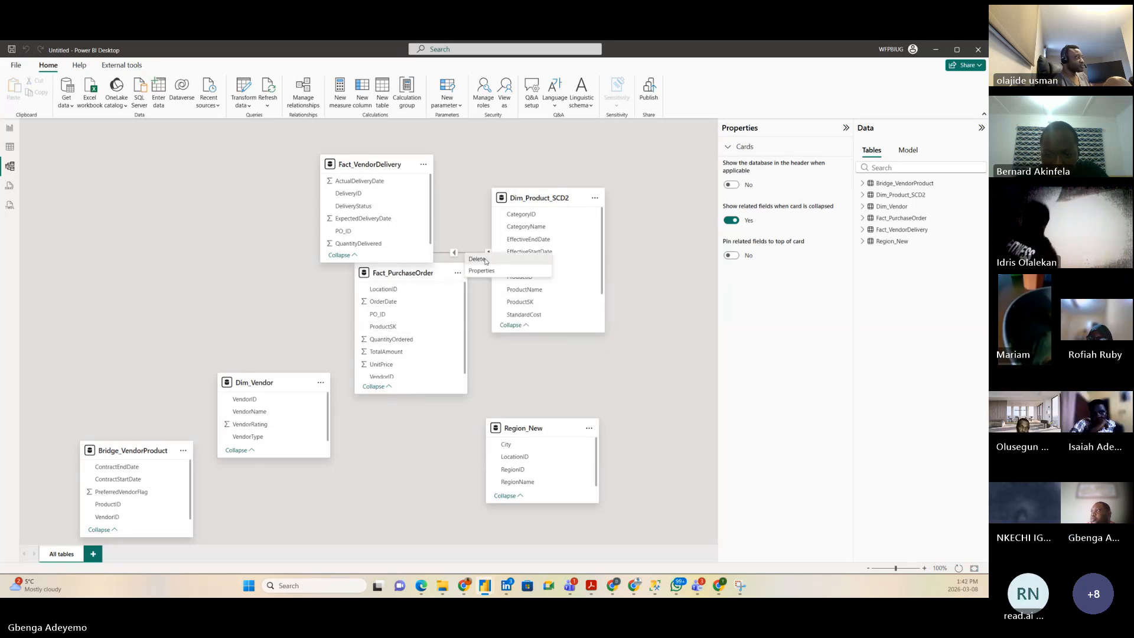
{"action": "left_click", "coordinate": [465, 255]}
{"action": "key", "text": "Delete"}
{"action": "left_click", "coordinate": [550, 352]}
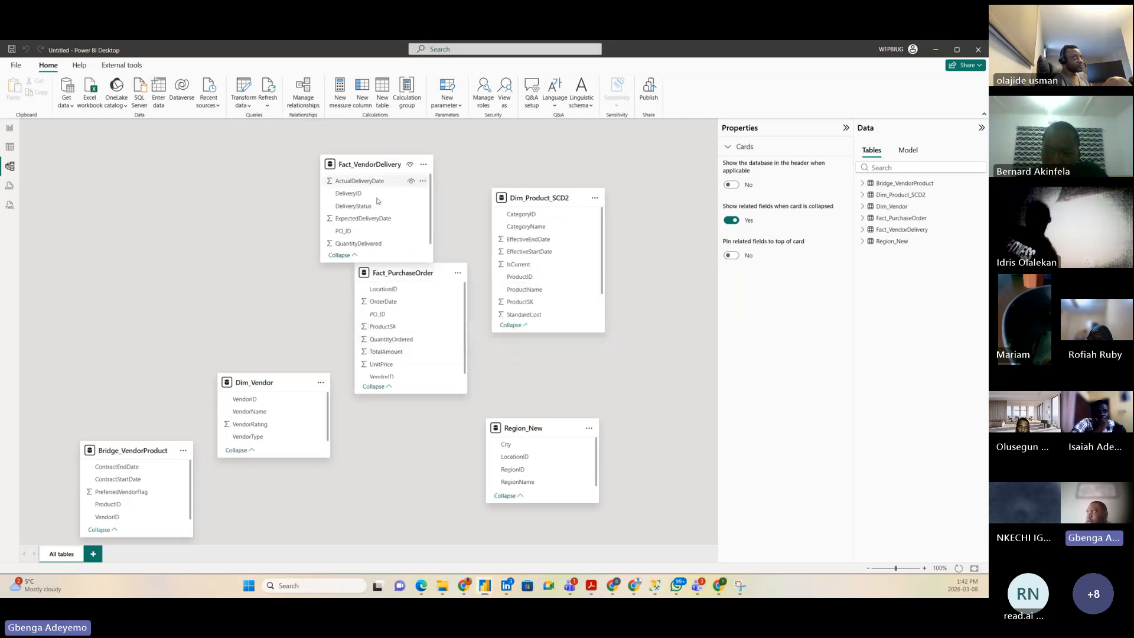
Step: Move Fact_VendorDelivery left and delete its relationship to Fact_PurchaseOrder
{"action": "left_click_drag", "start_coordinate": [203, 144], "coordinate": [99, 140]}
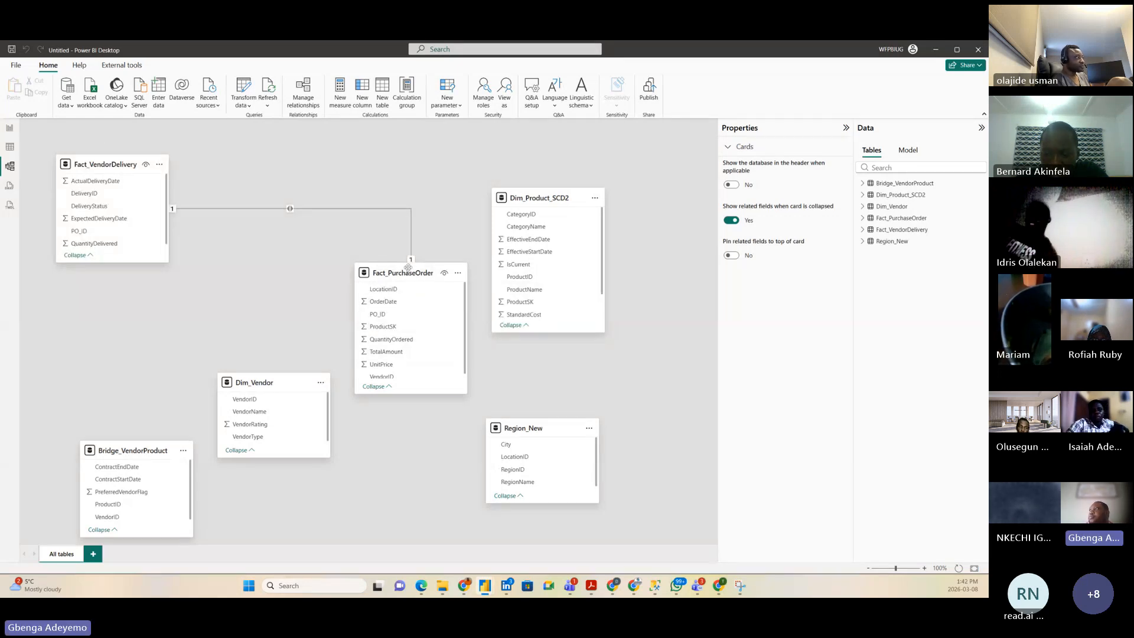
{"action": "right_click", "coordinate": [360, 208]}
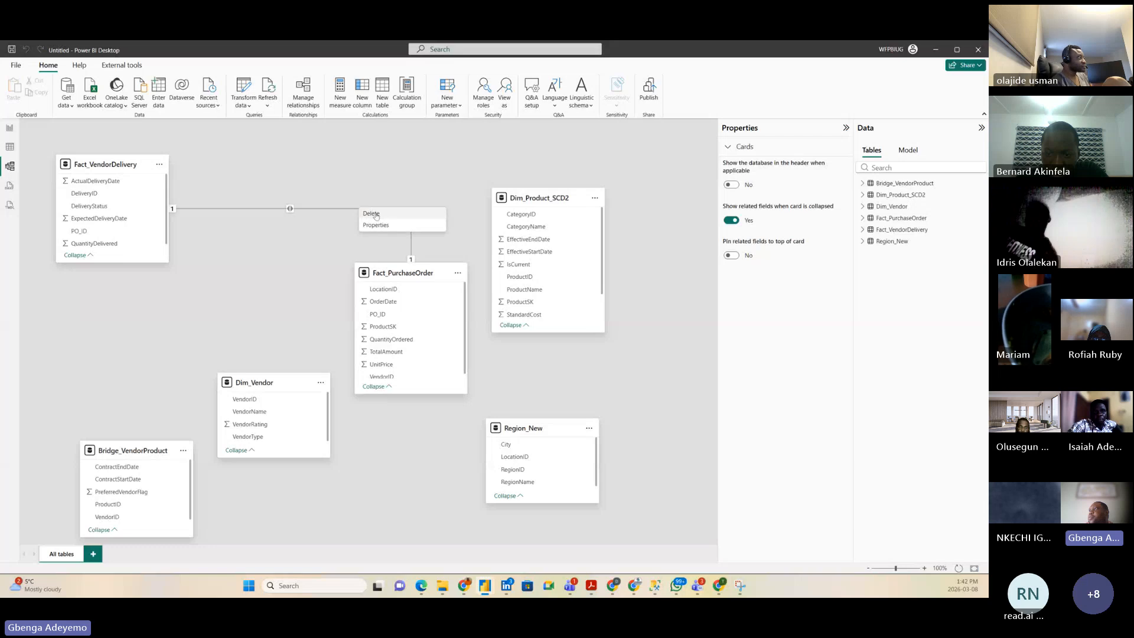
{"action": "left_click", "coordinate": [375, 215]}
{"action": "left_click", "coordinate": [549, 349]}
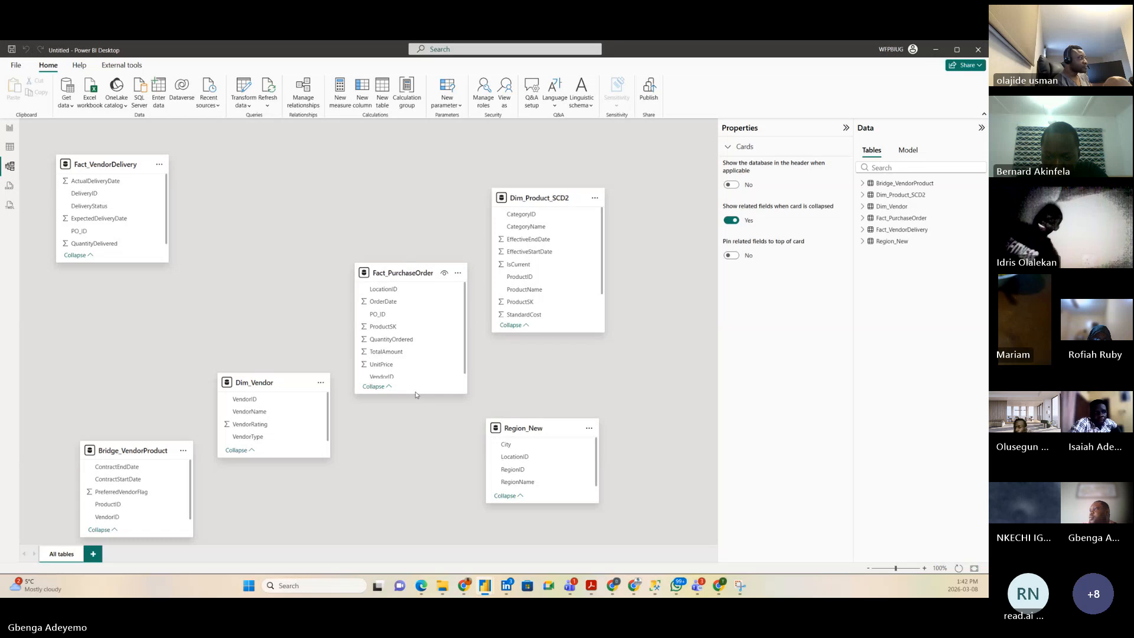
Step: Reposition and heighten the Fact_PurchaseOrder and Fact_VendorDelivery cards, moving Dim_Product_SCD2 right
{"action": "left_click_drag", "start_coordinate": [416, 393], "coordinate": [415, 426]}
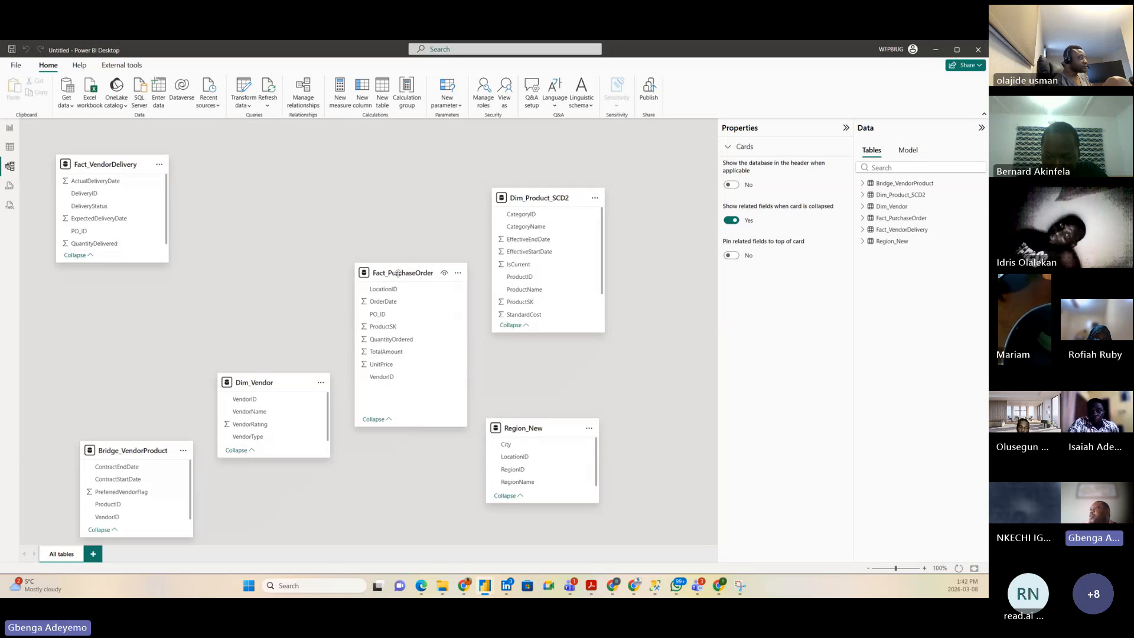
{"action": "left_click_drag", "start_coordinate": [398, 273], "coordinate": [310, 219]}
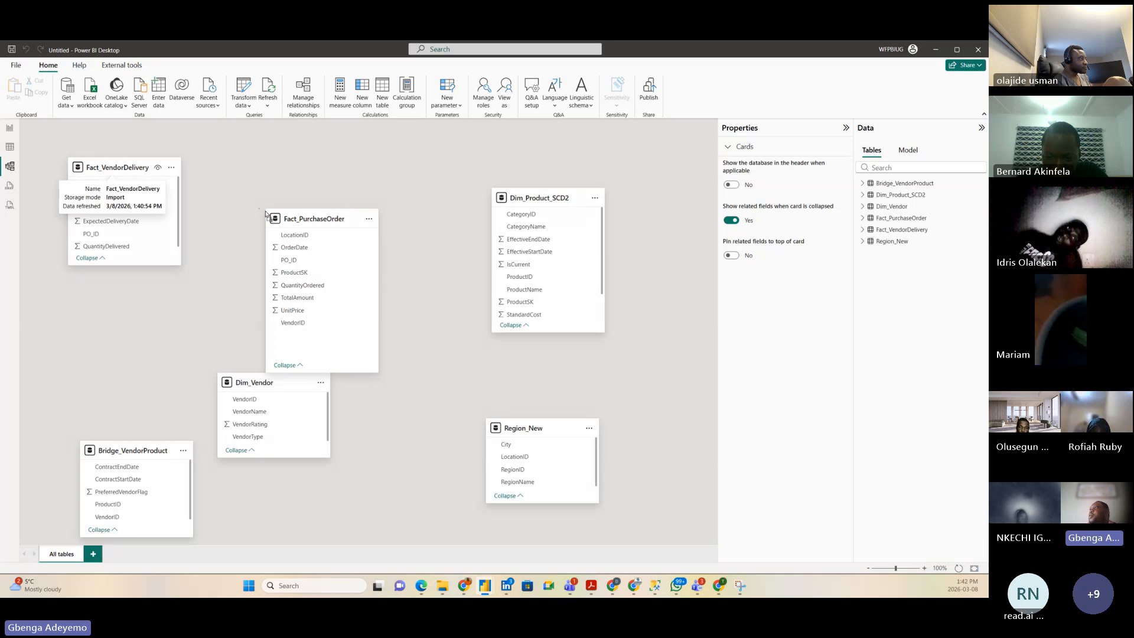
{"action": "left_click_drag", "start_coordinate": [106, 164], "coordinate": [451, 211]}
{"action": "left_click_drag", "start_coordinate": [541, 205], "coordinate": [652, 186]}
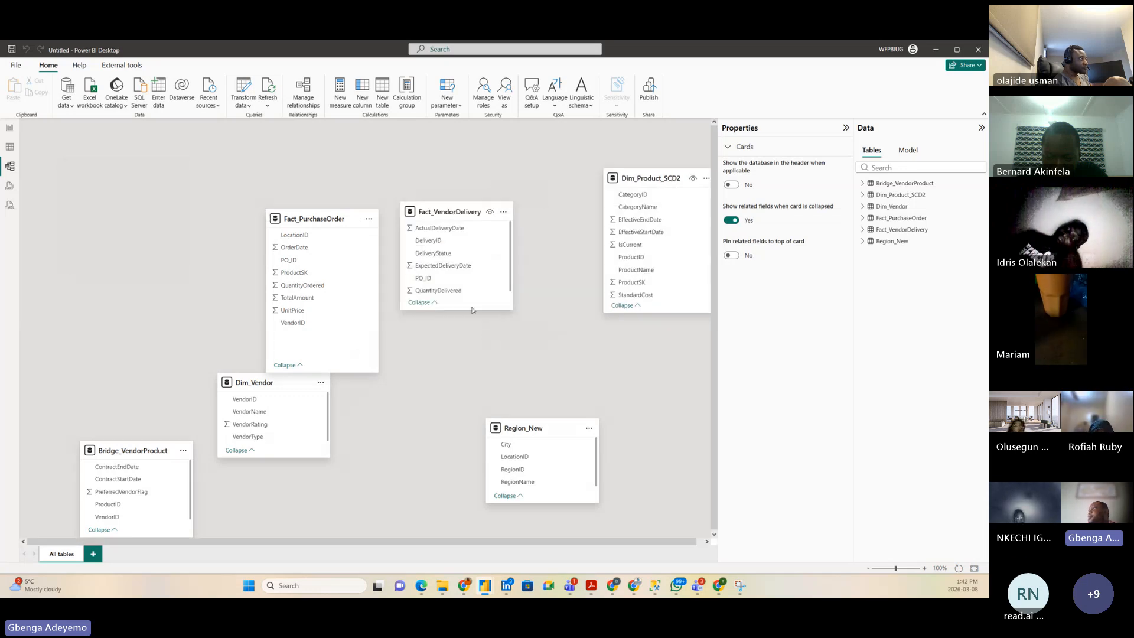
{"action": "left_click_drag", "start_coordinate": [463, 308], "coordinate": [462, 362]}
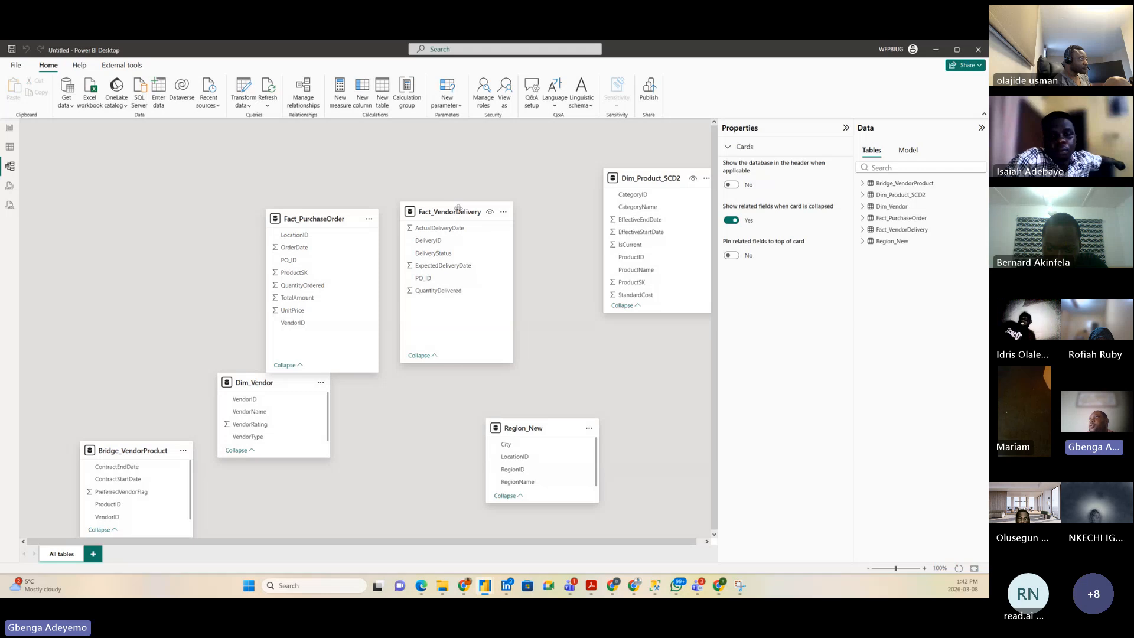
{"action": "left_click_drag", "start_coordinate": [458, 208], "coordinate": [456, 213]}
Step: Place Dim_Vendor top-left and raise and enlarge the Bridge_VendorProduct card
{"action": "left_click_drag", "start_coordinate": [254, 383], "coordinate": [124, 165]}
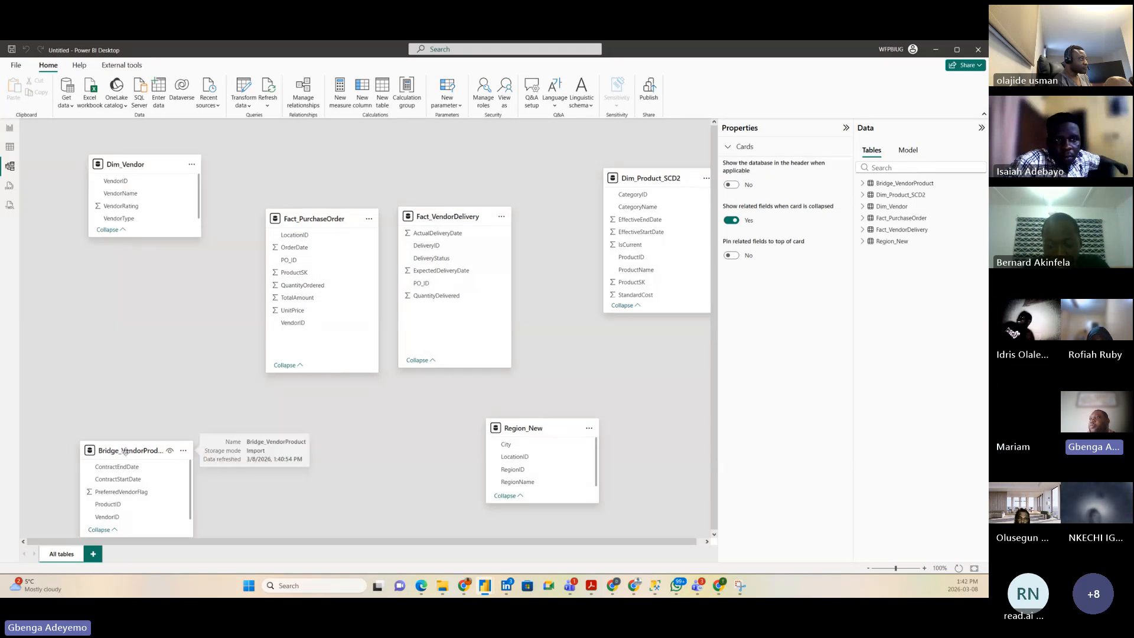
{"action": "left_click_drag", "start_coordinate": [120, 456], "coordinate": [100, 399]}
{"action": "left_click_drag", "start_coordinate": [99, 399], "coordinate": [95, 399]}
{"action": "left_click_drag", "start_coordinate": [107, 479], "coordinate": [107, 503]}
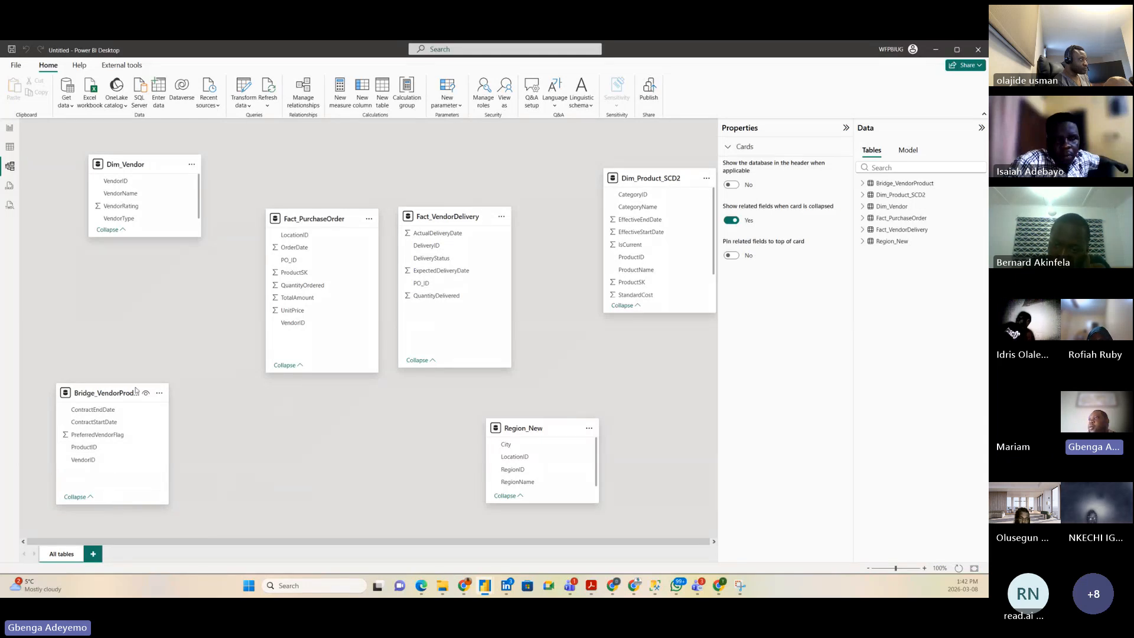
{"action": "left_click_drag", "start_coordinate": [76, 393], "coordinate": [75, 409]}
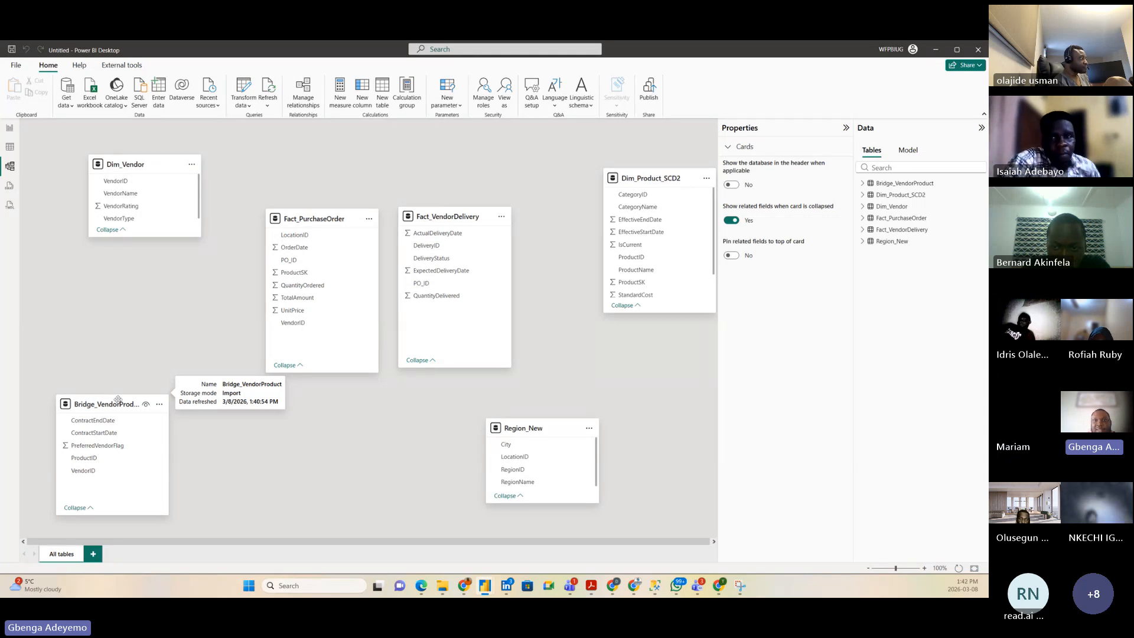
Step: Move Region_New to the bottom centre and resize Dim_Product_SCD2 and Region_New to show all columns
{"action": "left_click", "coordinate": [539, 430]}
{"action": "left_click_drag", "start_coordinate": [539, 430], "coordinate": [388, 445]}
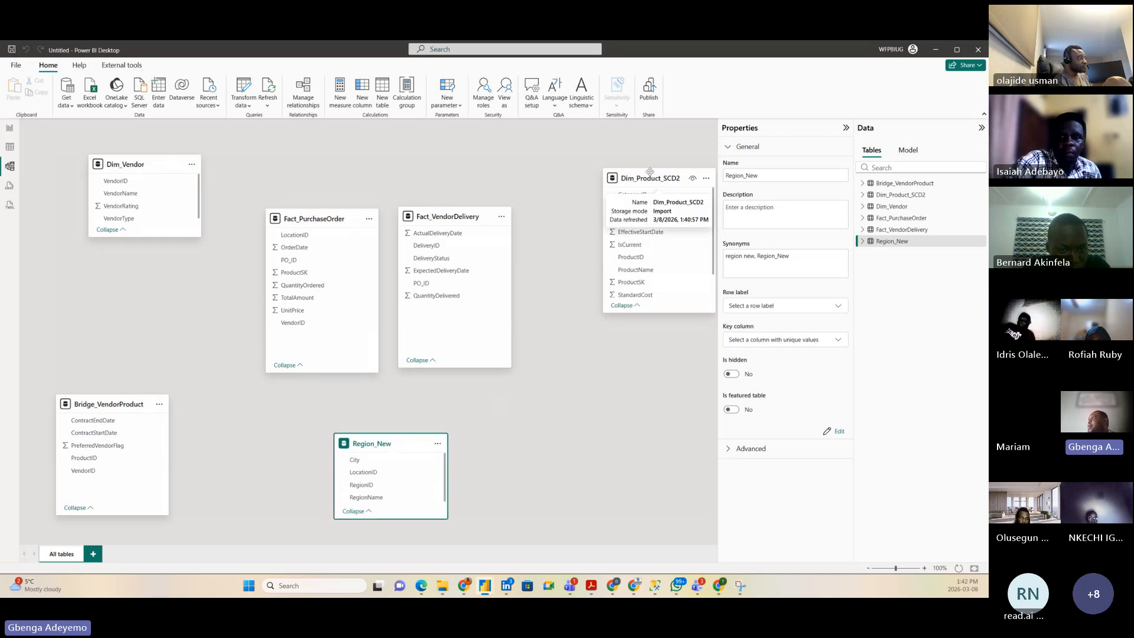
{"action": "left_click_drag", "start_coordinate": [661, 178], "coordinate": [608, 164]}
{"action": "left_click_drag", "start_coordinate": [601, 300], "coordinate": [616, 347]}
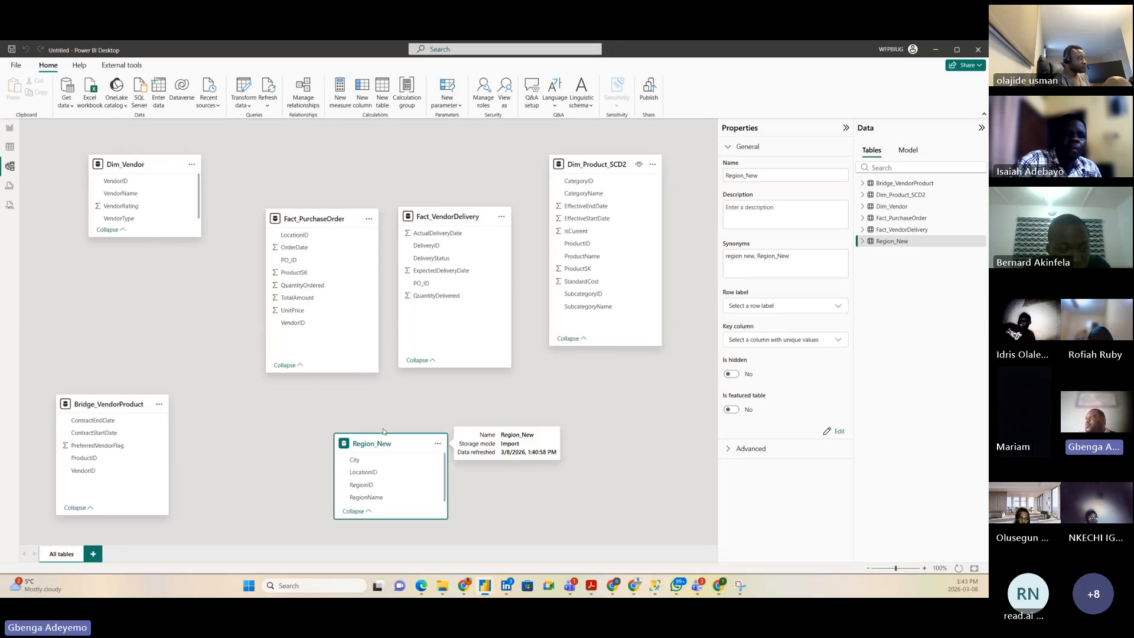
{"action": "left_click_drag", "start_coordinate": [379, 435], "coordinate": [379, 417]}
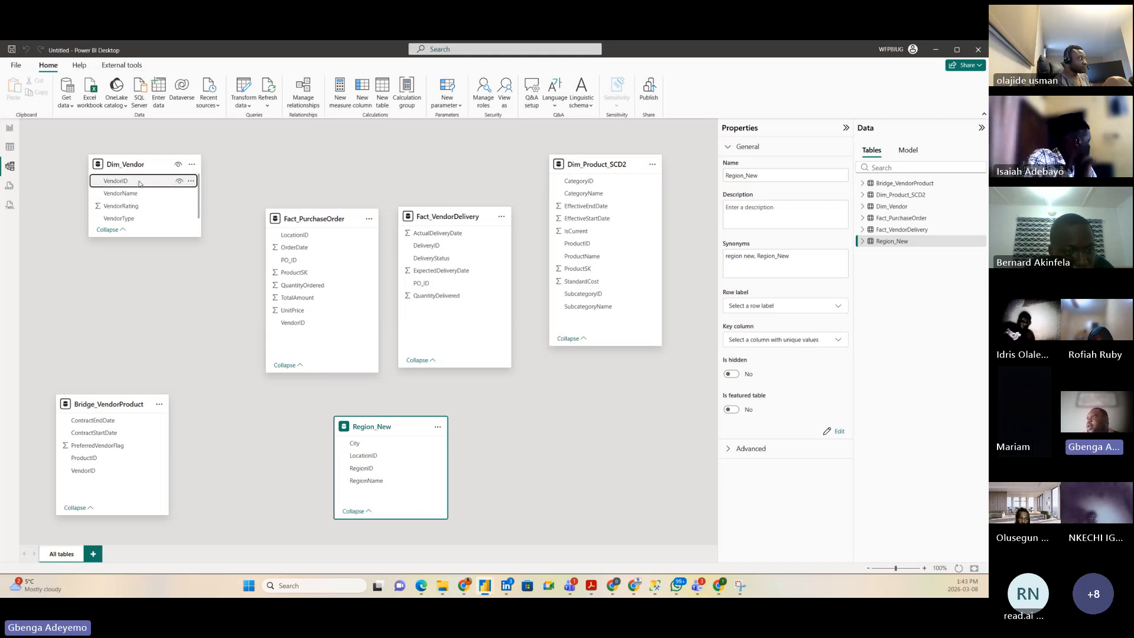
Step: Relate Dim_Vendor to Fact_PurchaseOrder on VendorID and Fact_PurchaseOrder to Dim_Product_SCD2 on ProductSK
{"action": "left_click_drag", "start_coordinate": [139, 184], "coordinate": [316, 329]}
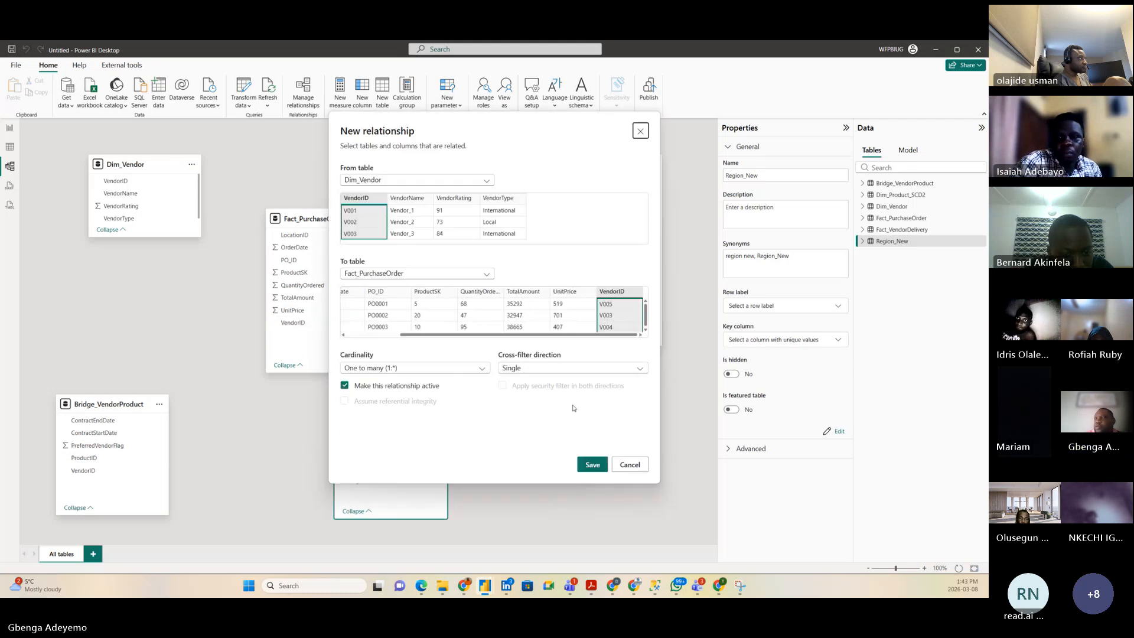
{"action": "left_click", "coordinate": [590, 466]}
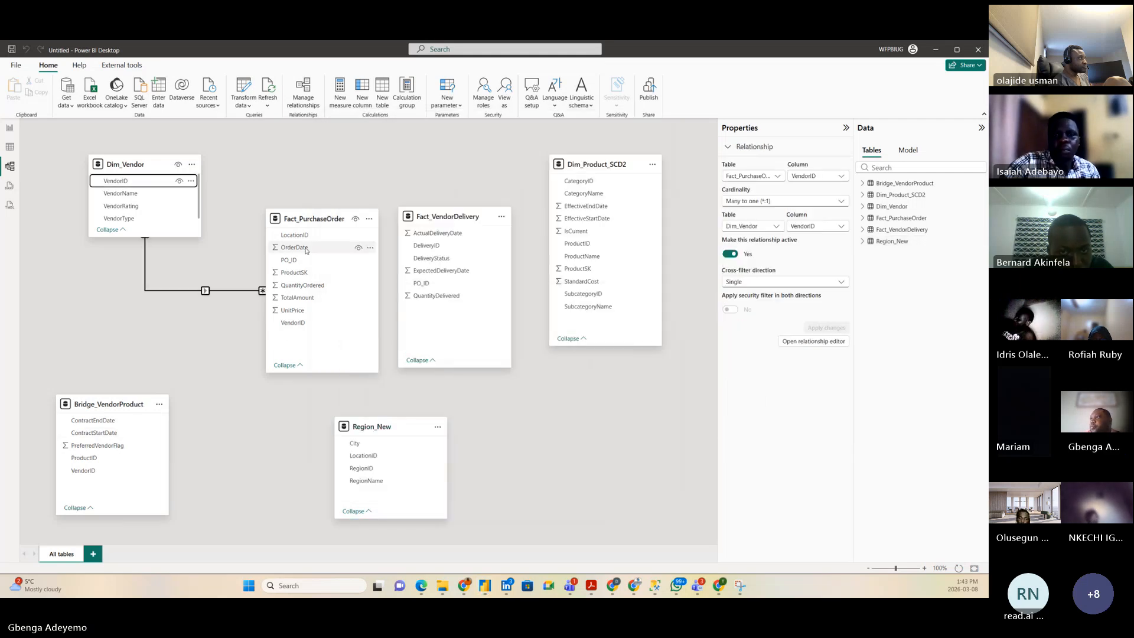
{"action": "left_click", "coordinate": [308, 273]}
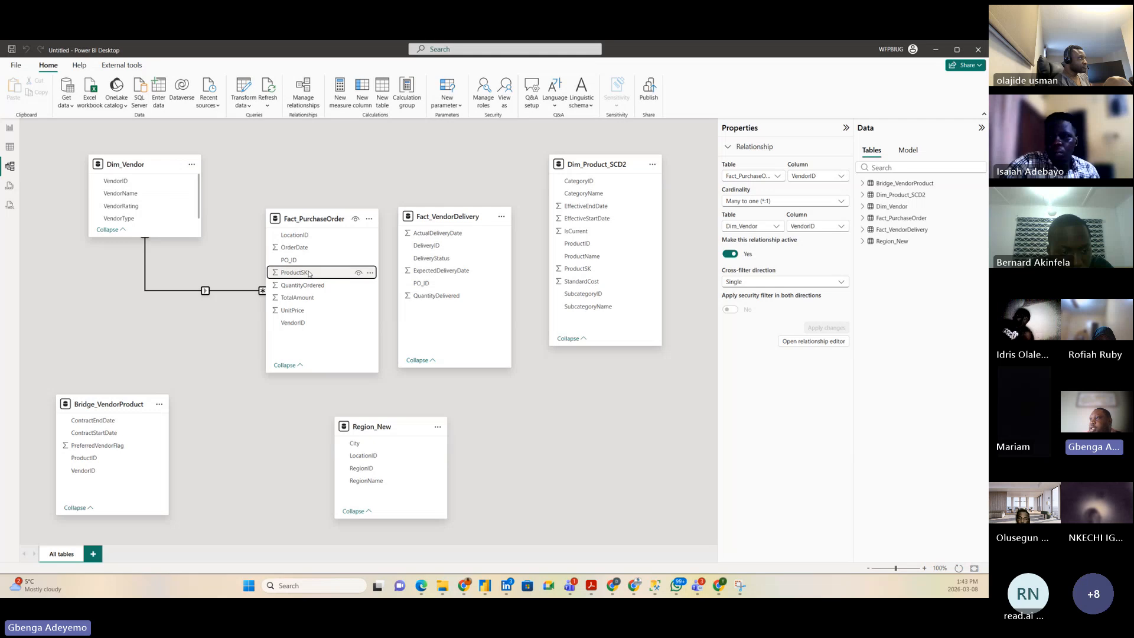
{"action": "left_click_drag", "start_coordinate": [308, 273], "coordinate": [618, 268]}
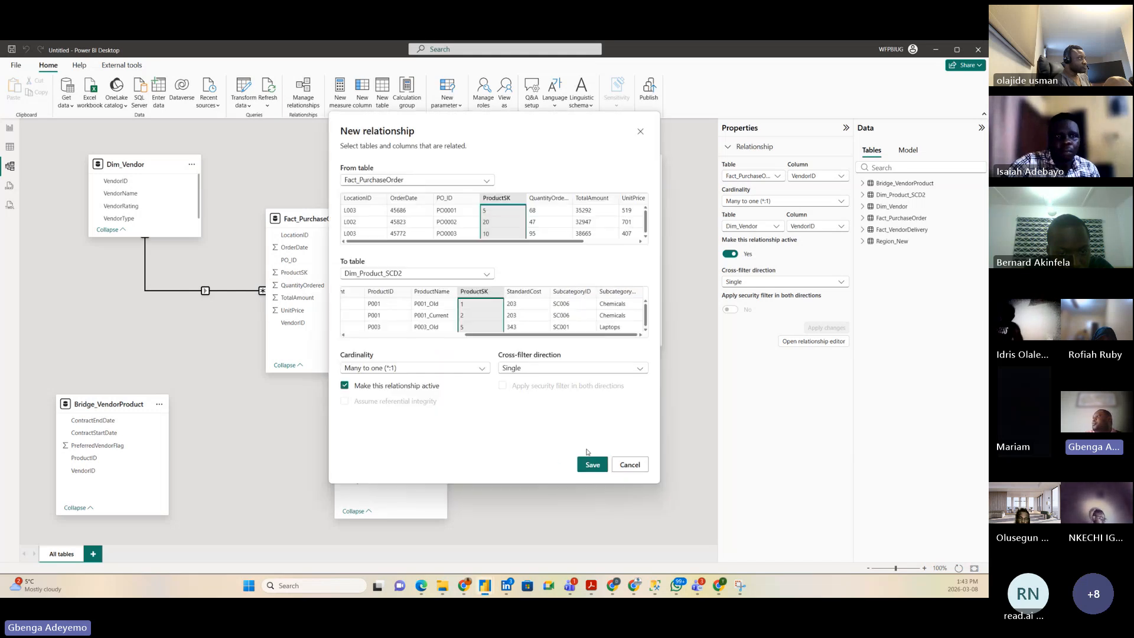
{"action": "left_click", "coordinate": [583, 466]}
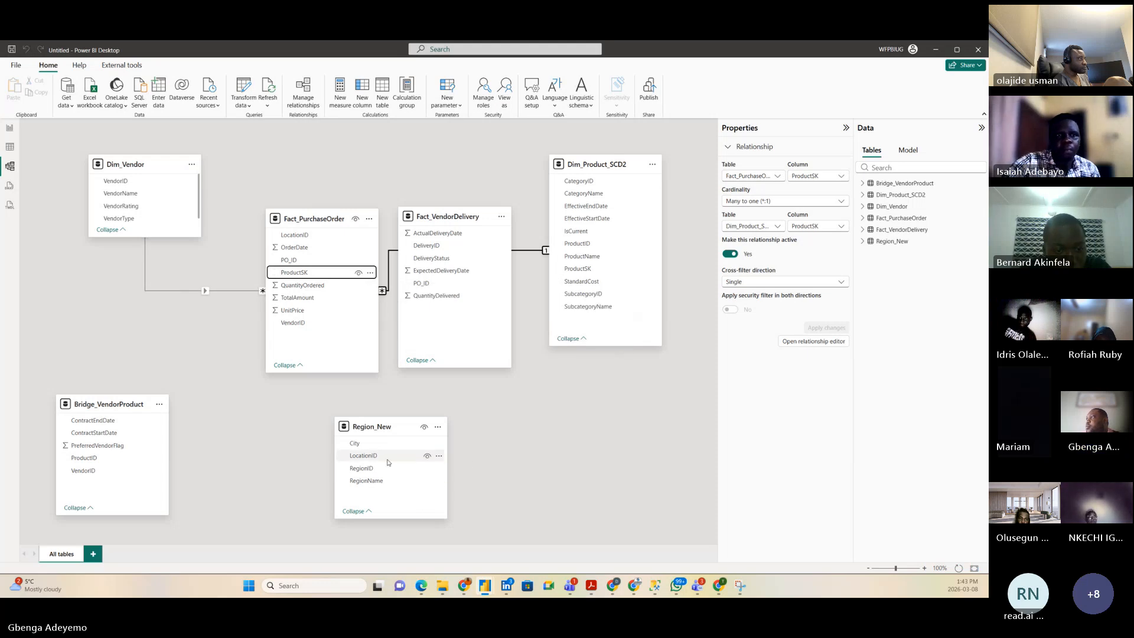
Step: Relate Region_New.LocationID to Fact_PurchaseOrder.LocationID one-to-many and tidy the card layout
{"action": "left_click_drag", "start_coordinate": [603, 165], "coordinate": [610, 380]}
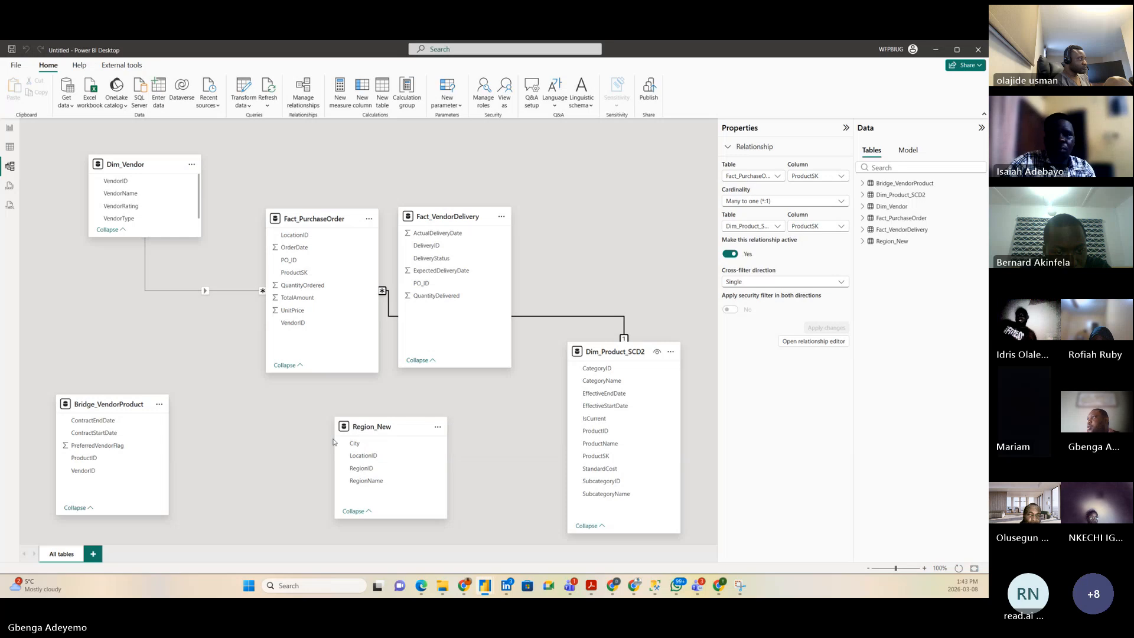
{"action": "left_click_drag", "start_coordinate": [455, 217], "coordinate": [492, 218]}
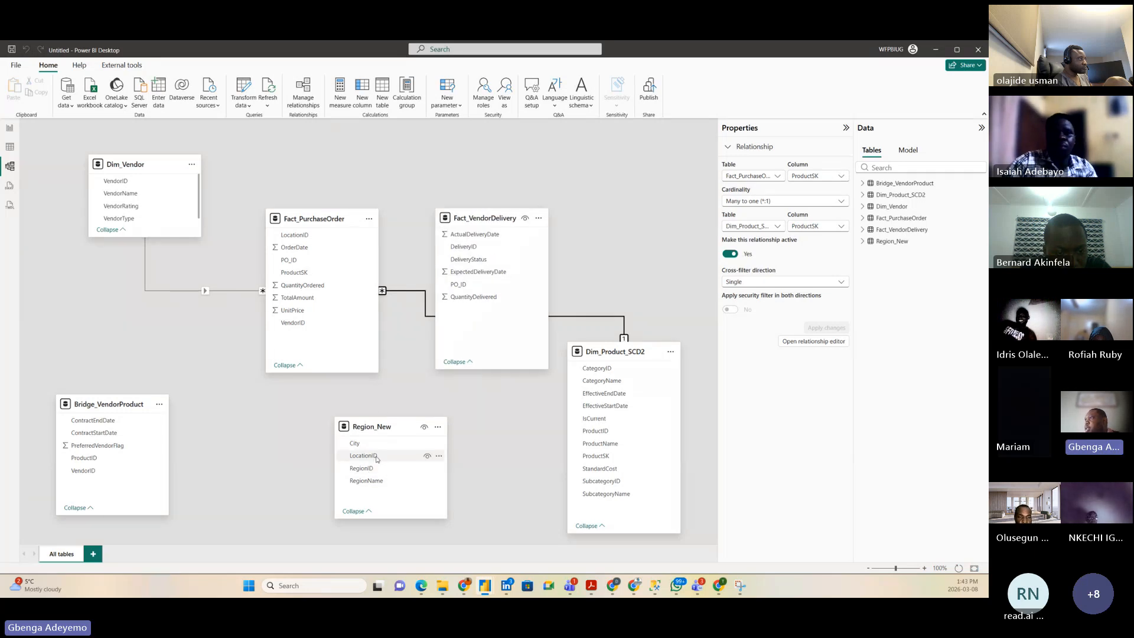
{"action": "left_click", "coordinate": [376, 458]}
{"action": "left_click_drag", "start_coordinate": [376, 459], "coordinate": [320, 240]}
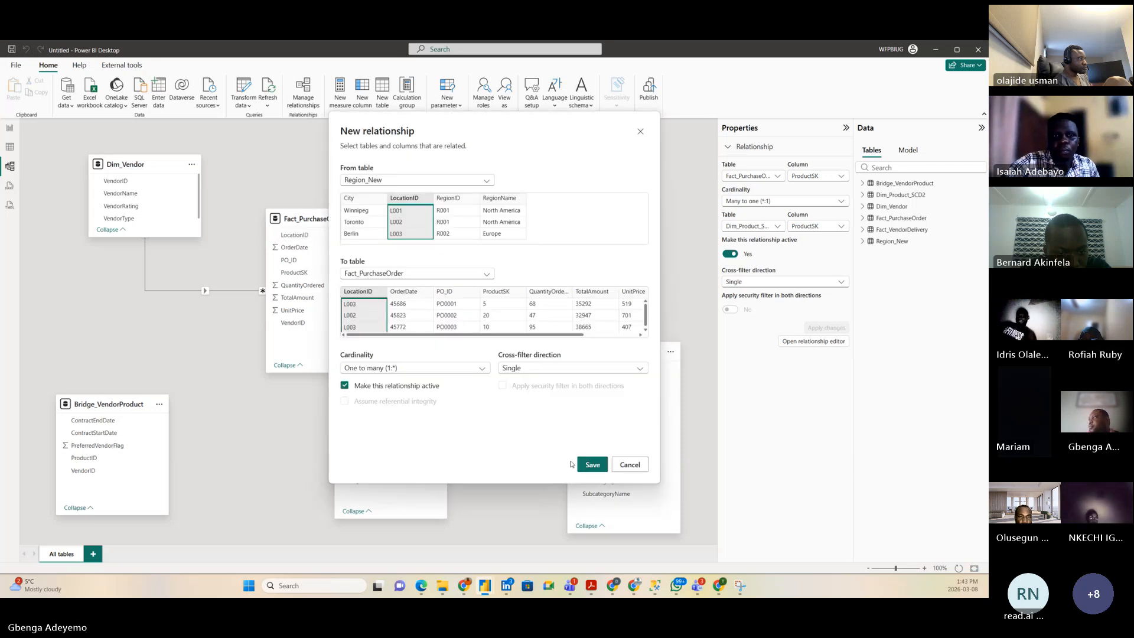
{"action": "left_click", "coordinate": [591, 464]}
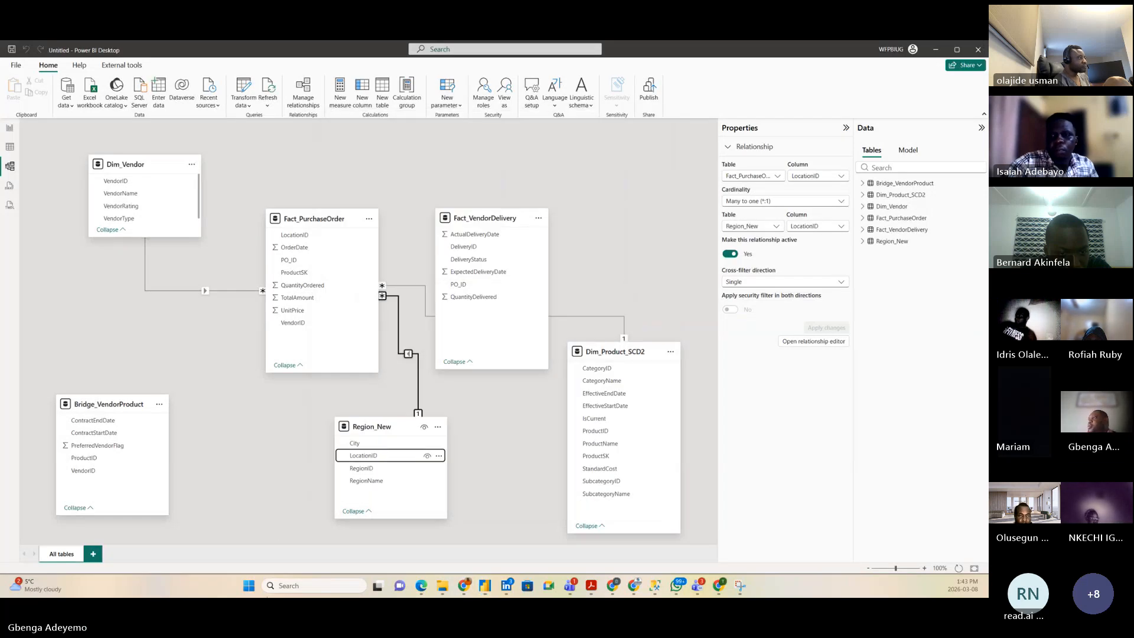
{"action": "left_click", "coordinate": [267, 403]}
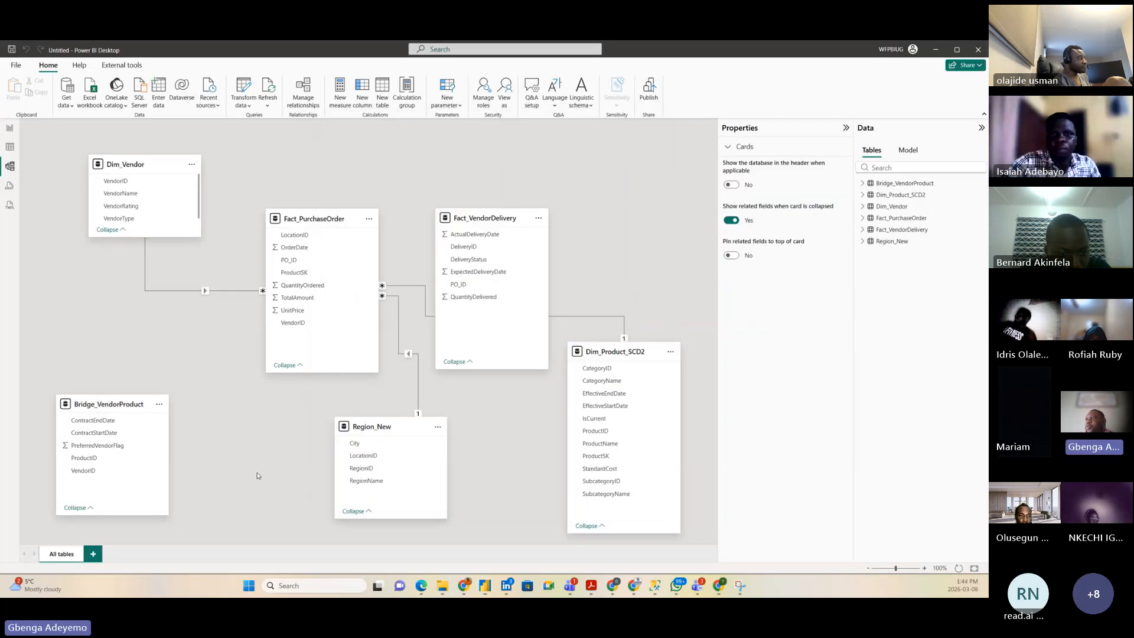
{"action": "mouse_move", "coordinate": [126, 515]}
{"action": "left_mouse_down"}
{"action": "mouse_move", "coordinate": [126, 497]}
{"action": "mouse_move", "coordinate": [120, 517]}
{"action": "left_mouse_up"}
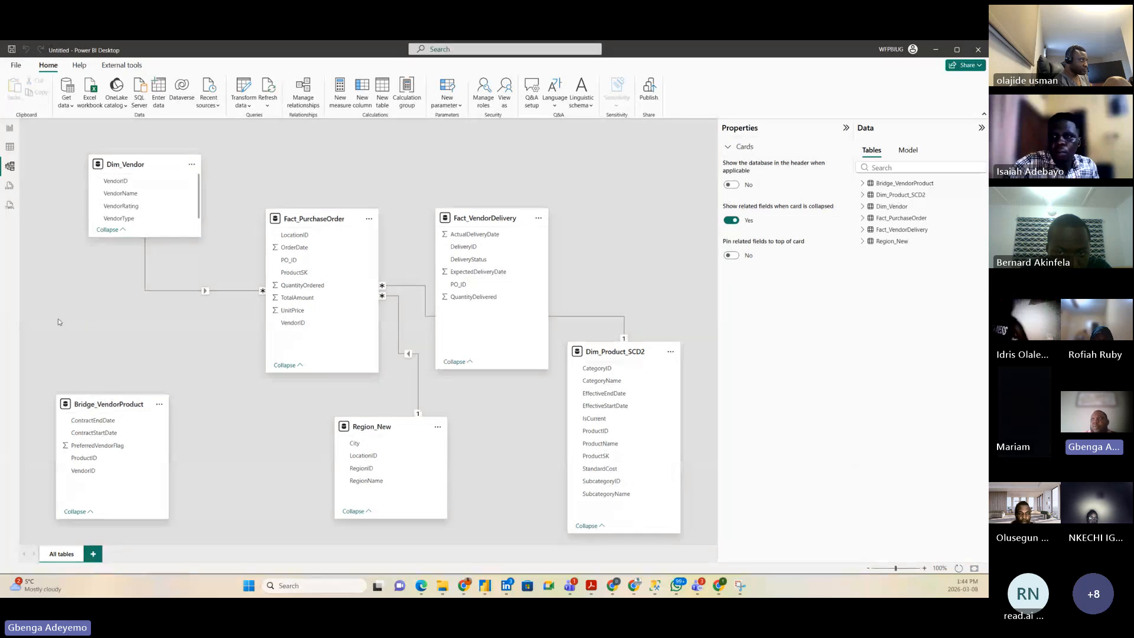
Step: Add an empty matrix visual to the report page, centred and enlarged
{"action": "left_click", "coordinate": [8, 131]}
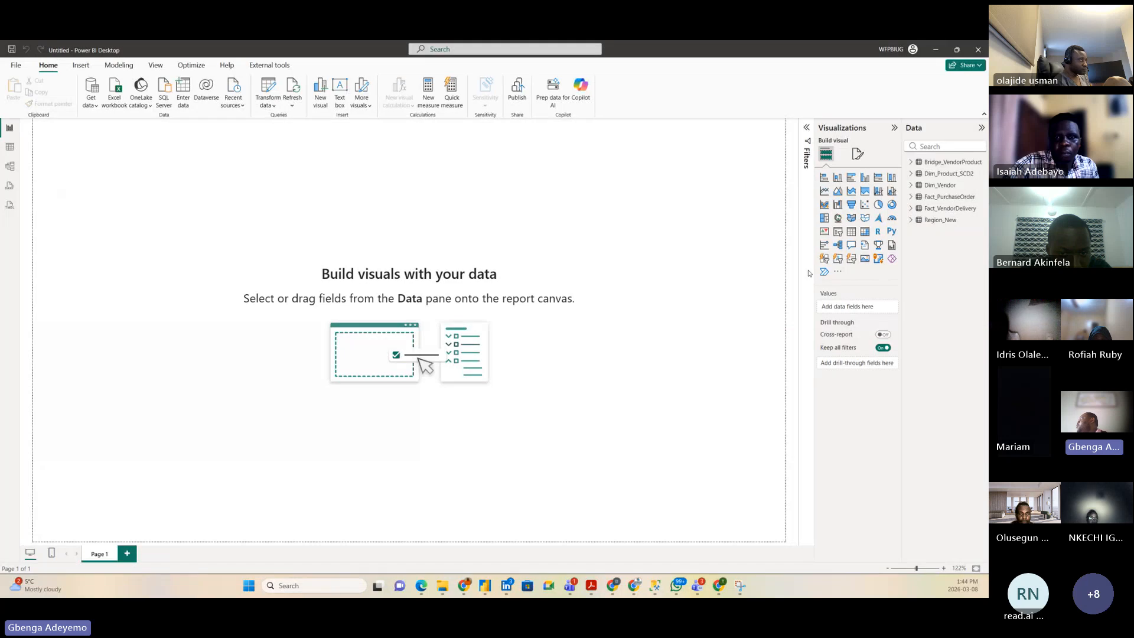
{"action": "left_click", "coordinate": [865, 233]}
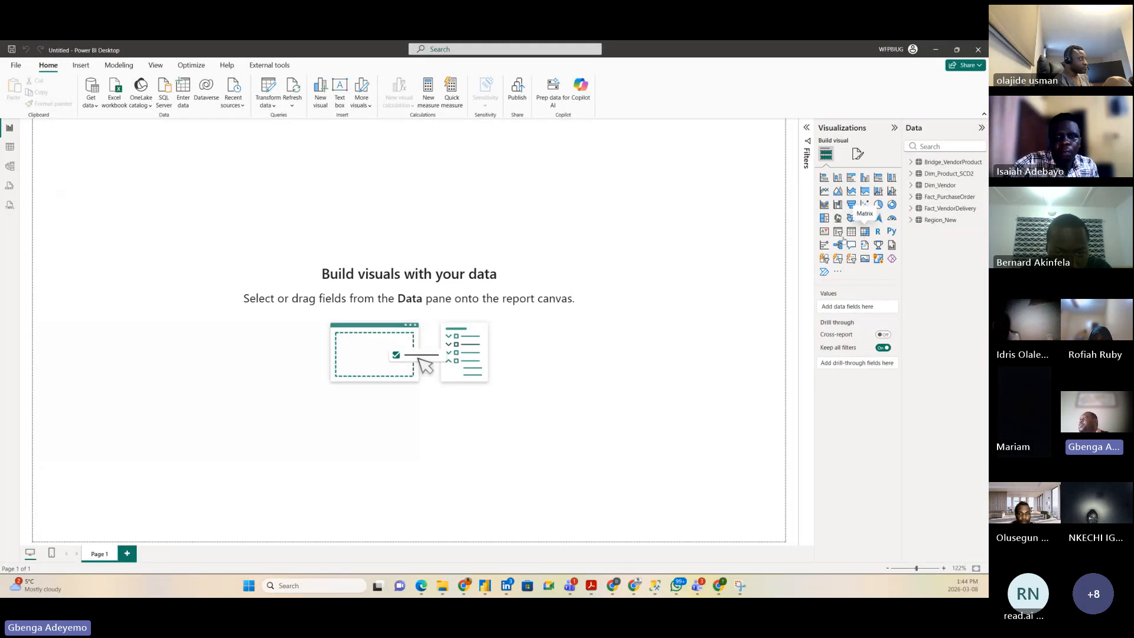
{"action": "left_click_drag", "start_coordinate": [106, 195], "coordinate": [236, 246]}
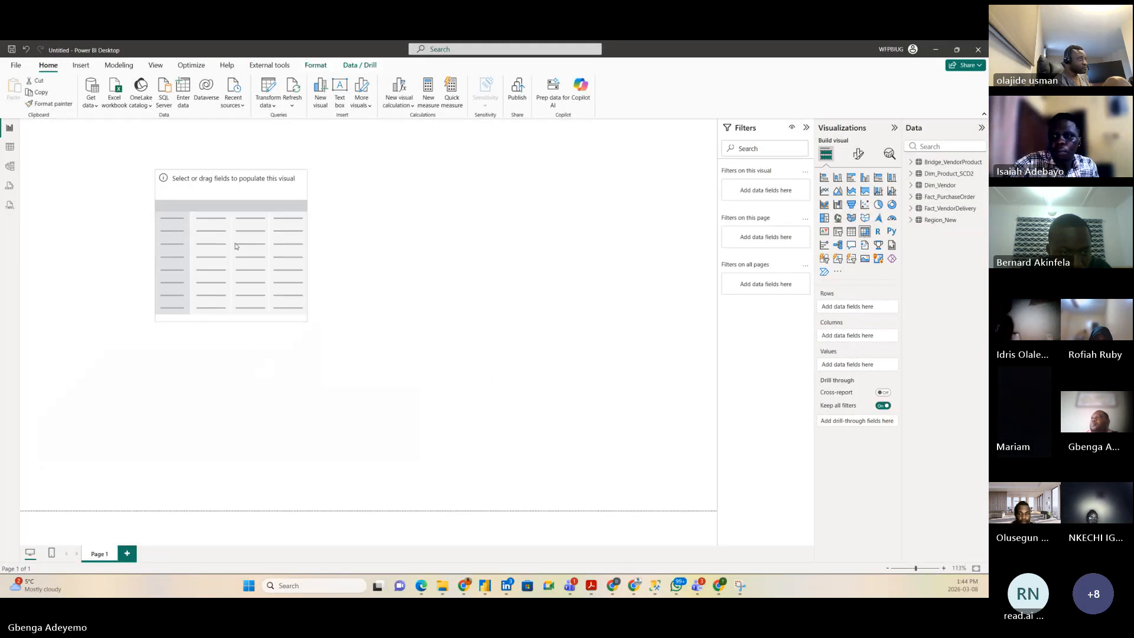
{"action": "left_click_drag", "start_coordinate": [306, 320], "coordinate": [529, 423]}
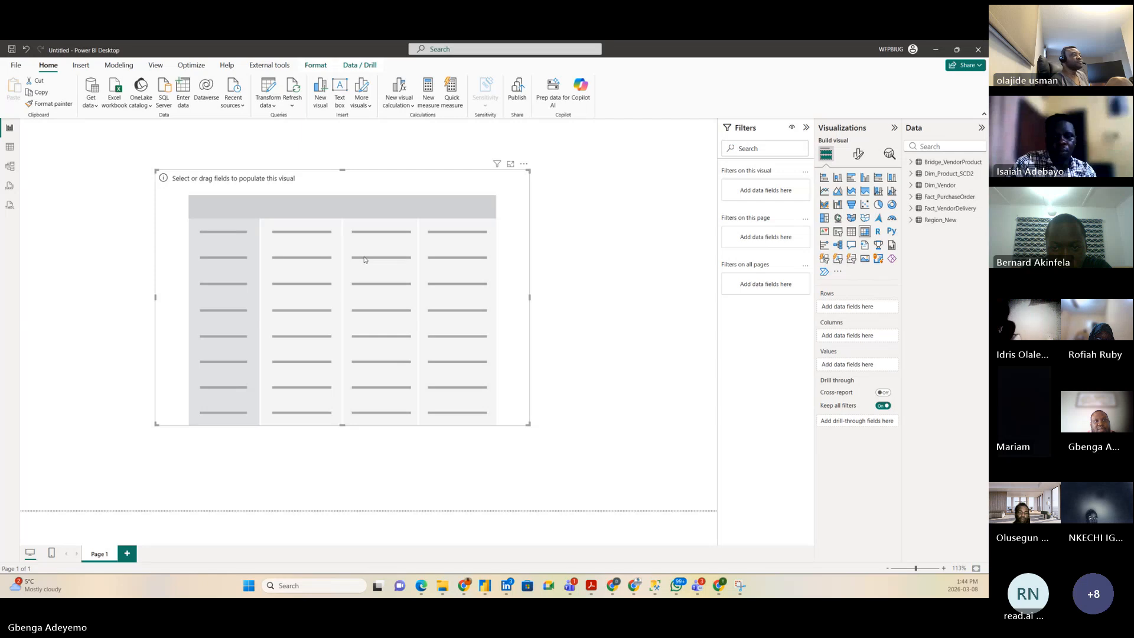
Step: Put Dim_Vendor's VendorName into the matrix rows and adjust the visual's size and position
{"action": "left_click", "coordinate": [939, 185]}
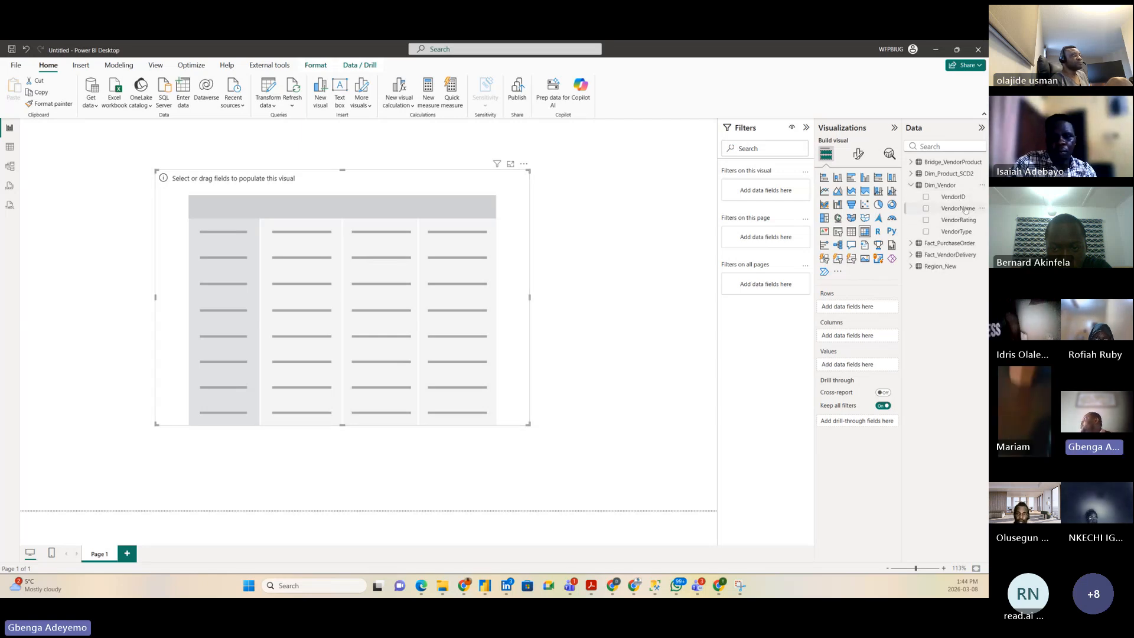
{"action": "left_click_drag", "start_coordinate": [958, 208], "coordinate": [243, 240]}
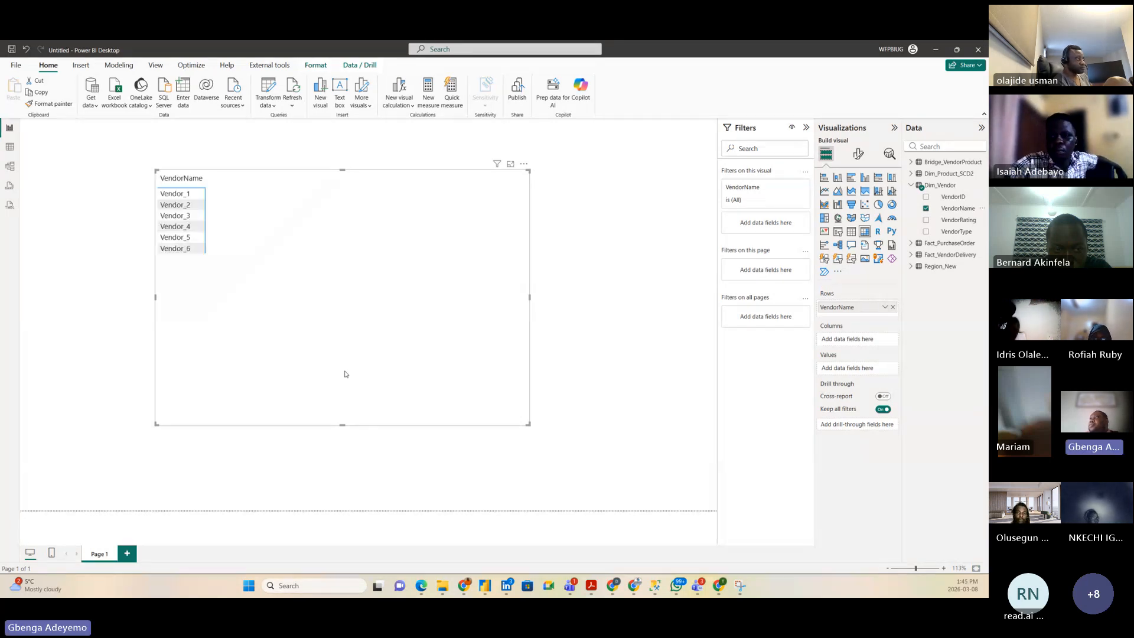
{"action": "left_click_drag", "start_coordinate": [342, 425], "coordinate": [348, 374]}
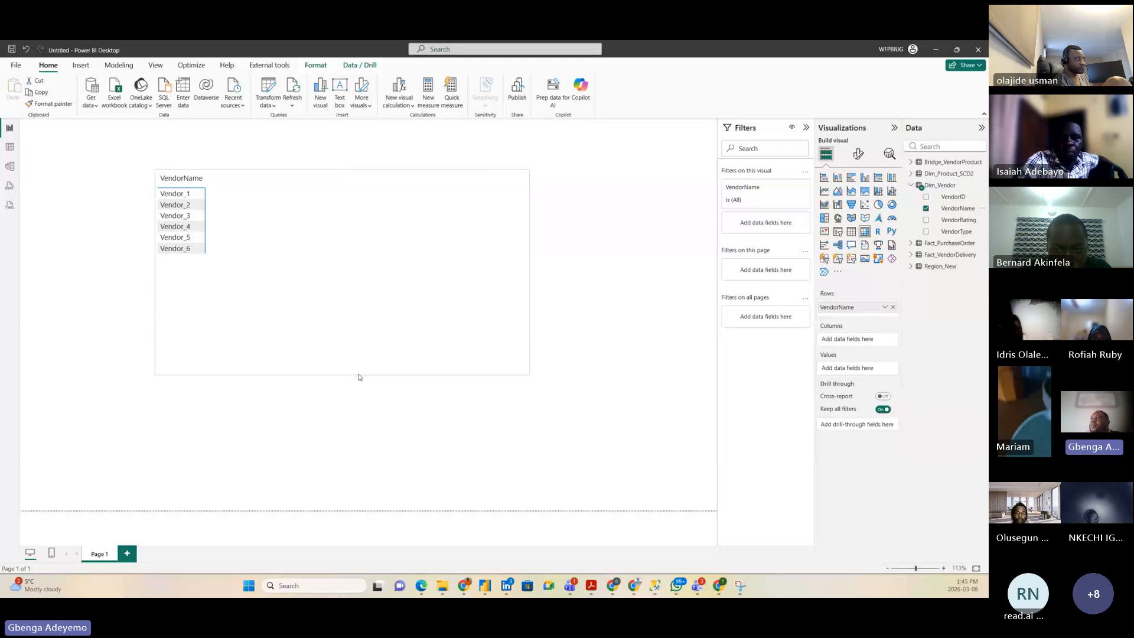
{"action": "left_click_drag", "start_coordinate": [349, 331], "coordinate": [389, 352]}
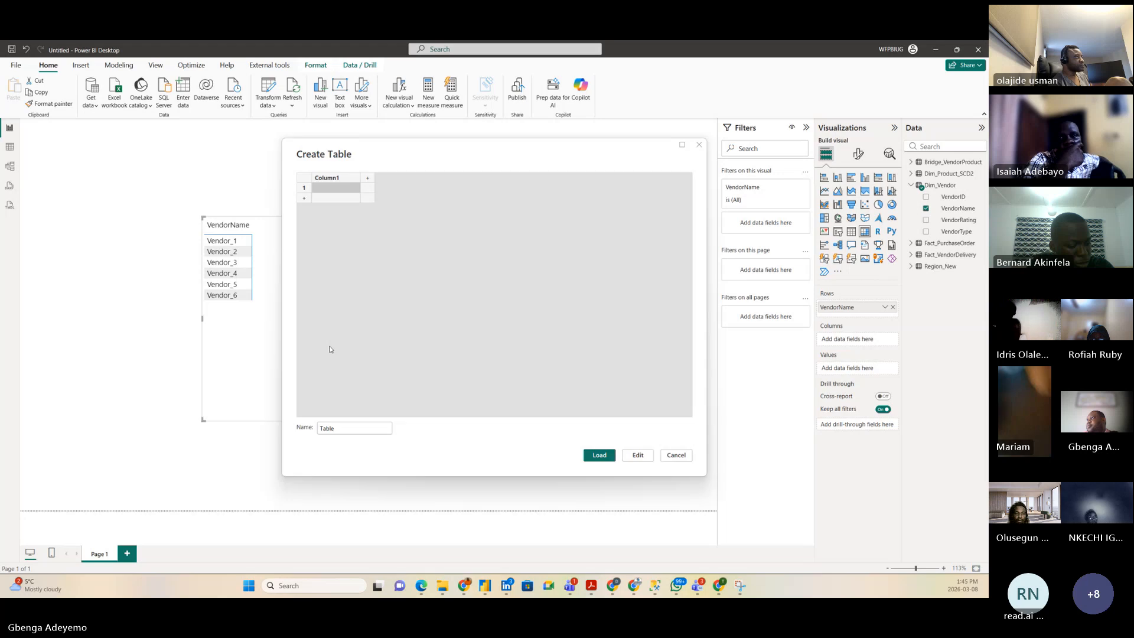
Step: Name the new entered-data table '#DAX', load it, and go to Model view
{"action": "left_click", "coordinate": [336, 426]}
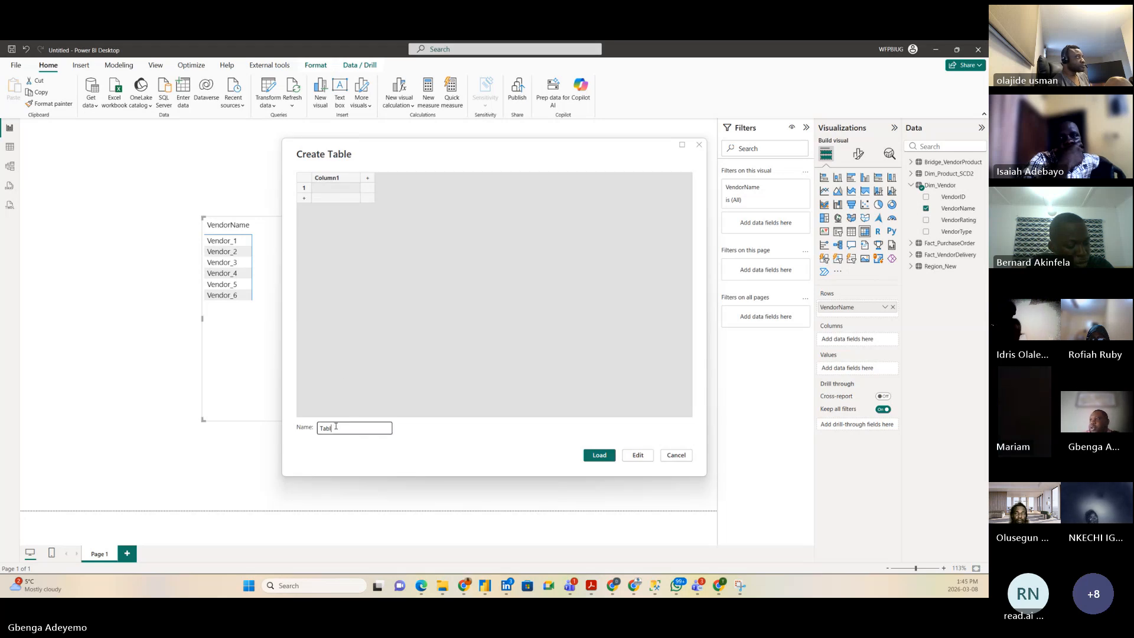
{"action": "key", "text": "BackSpace"}
{"action": "key", "text": "BackSpace"}
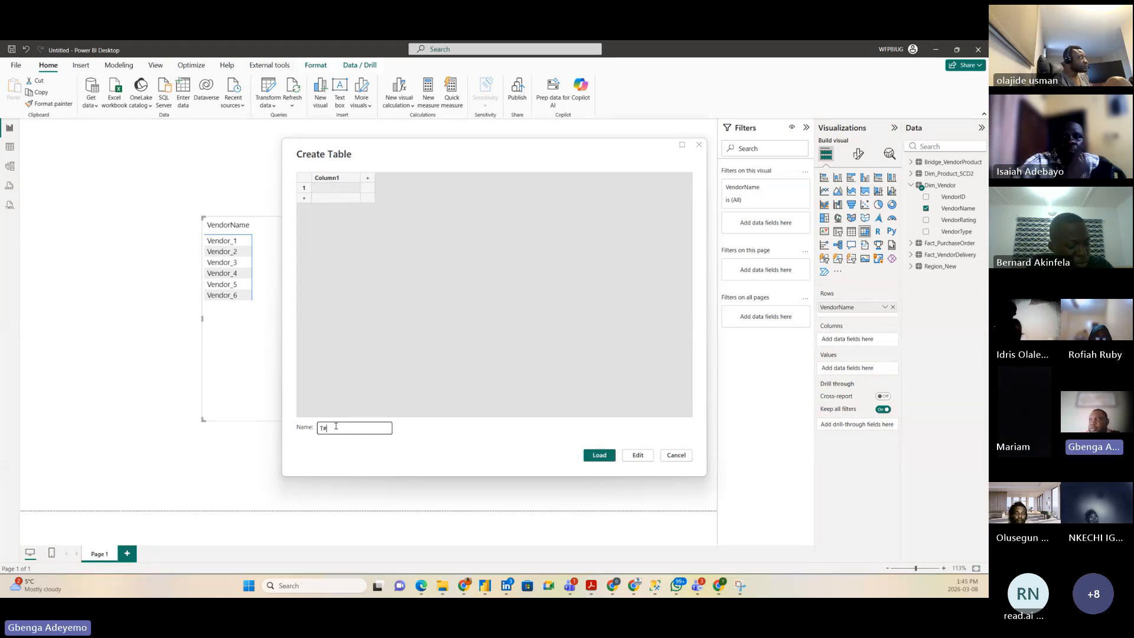
{"action": "key", "text": "BackSpace"}
{"action": "type", "text": "#DA"}
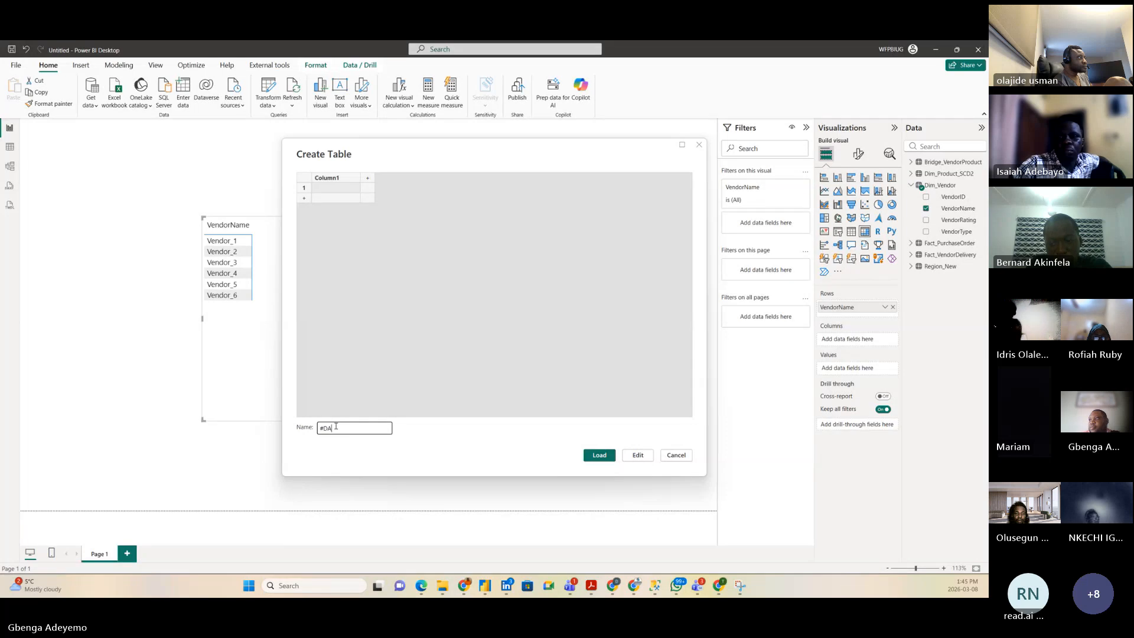
{"action": "type", "text": "X"}
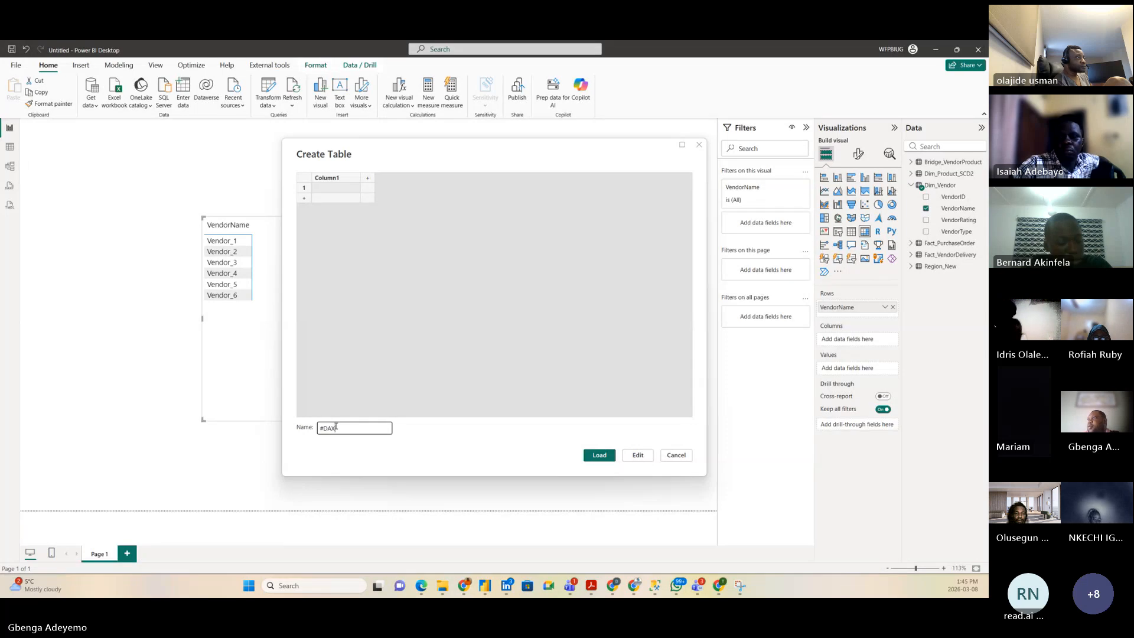
{"action": "left_click", "coordinate": [610, 458]}
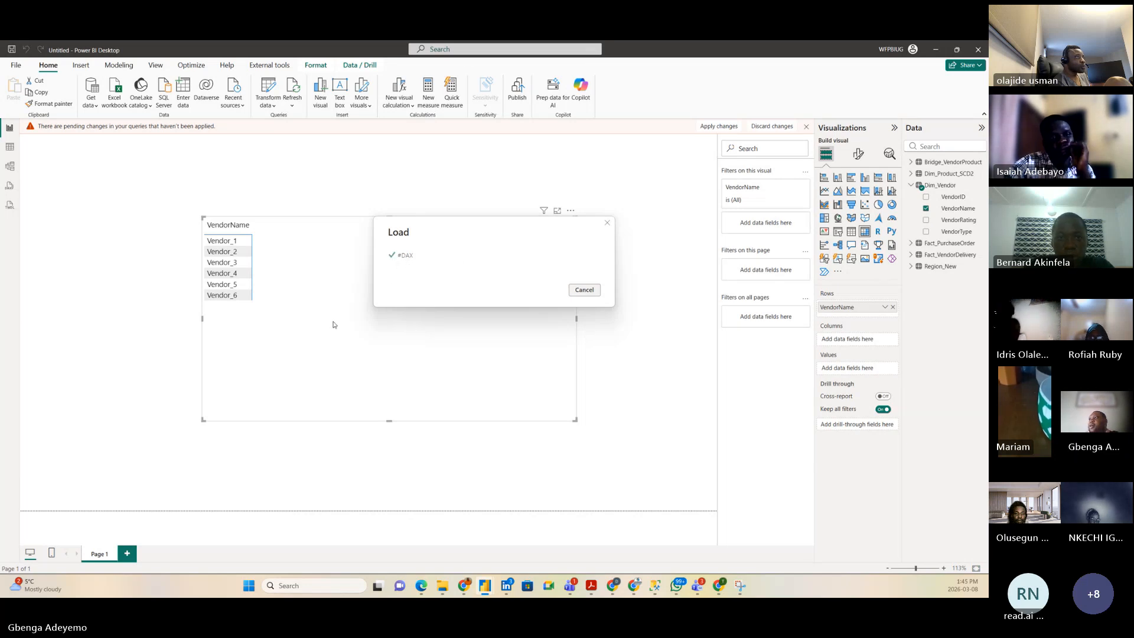
{"action": "left_click", "coordinate": [10, 168]}
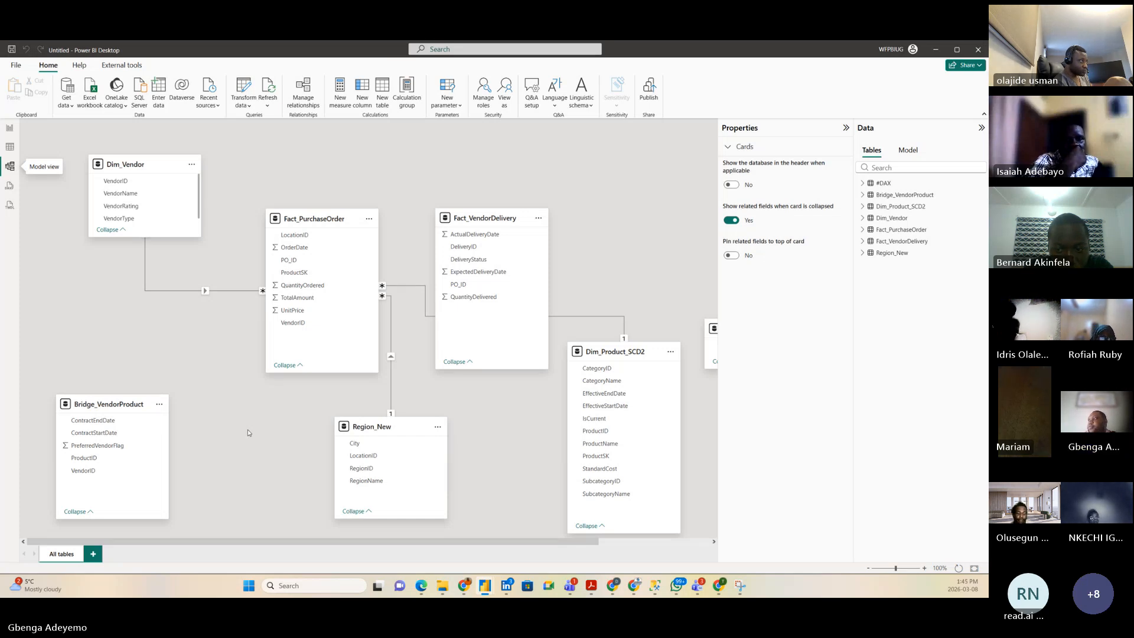
{"action": "left_click_drag", "start_coordinate": [297, 542], "coordinate": [300, 549]}
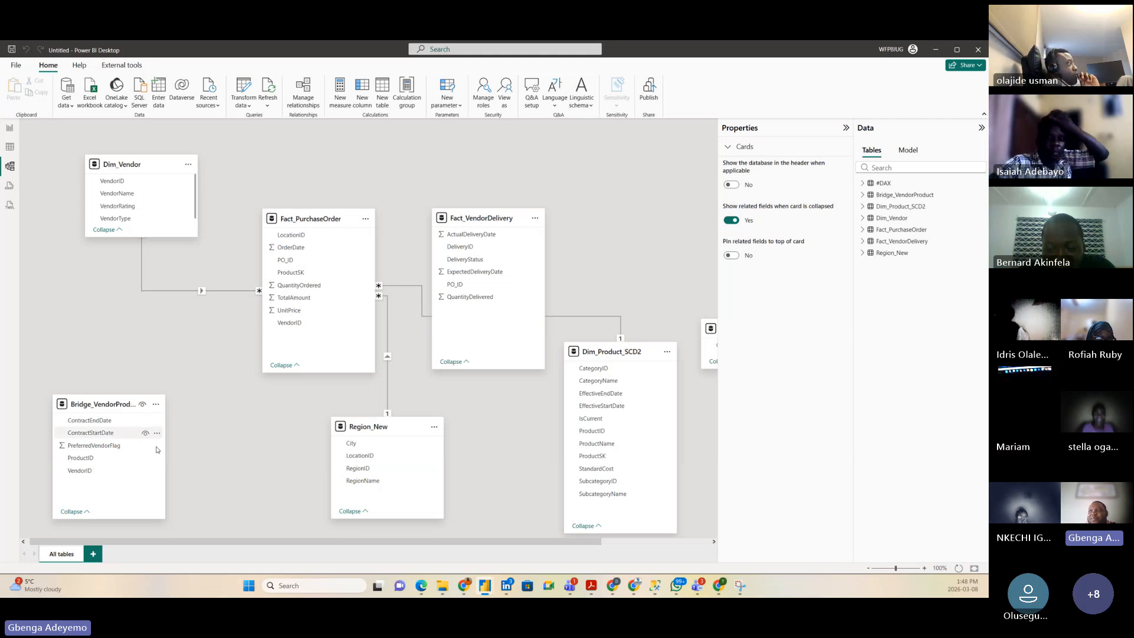
{"action": "left_click_drag", "start_coordinate": [160, 517], "coordinate": [160, 523]}
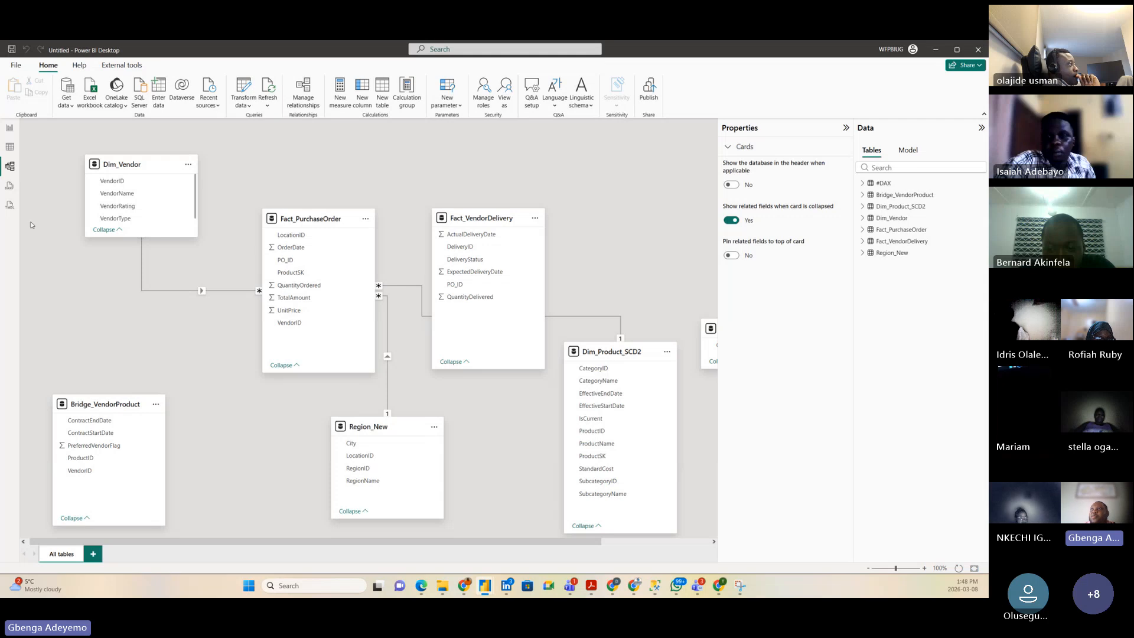
{"action": "left_click", "coordinate": [9, 147]}
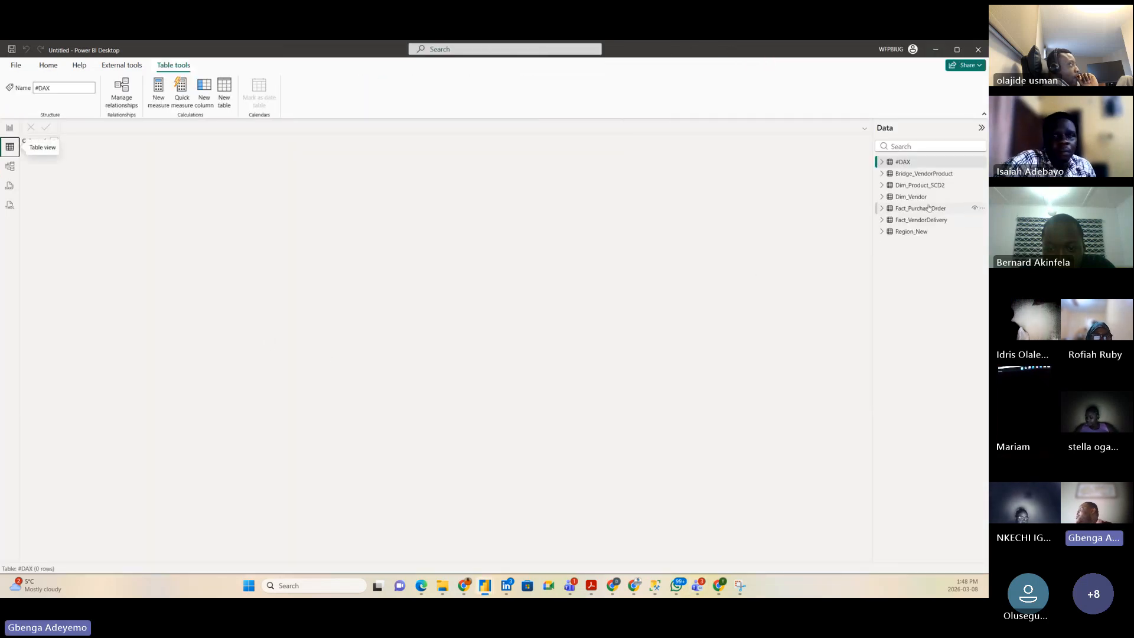
{"action": "left_click", "coordinate": [921, 174]}
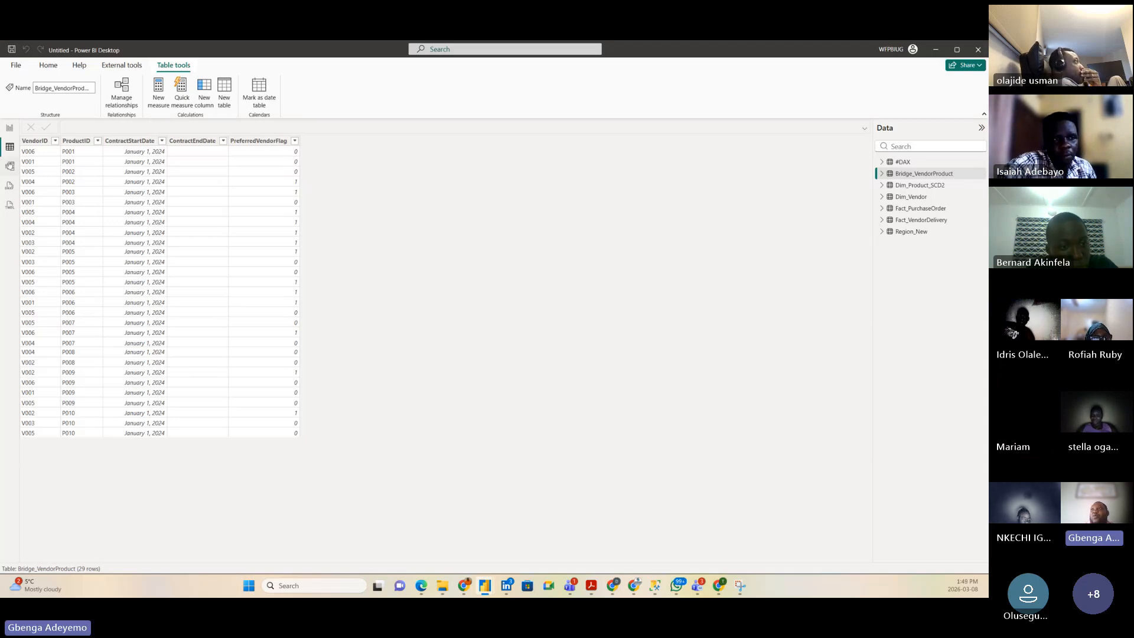
{"action": "left_click", "coordinate": [10, 166]}
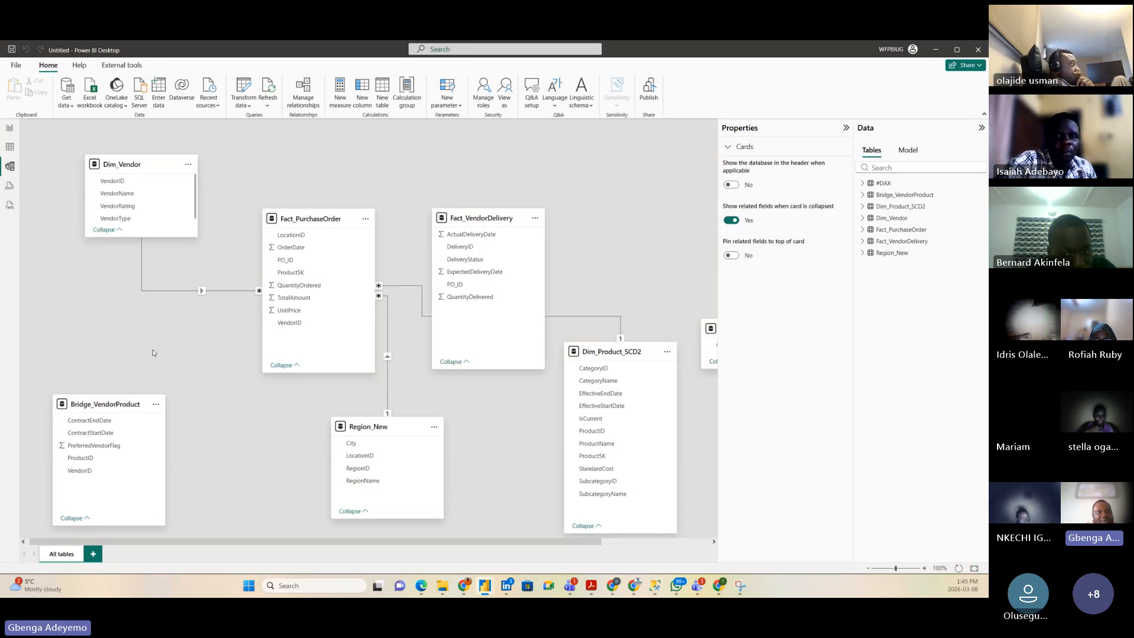
Step: Create a new diagram layout containing the Fact_PurchaseOrder table
{"action": "left_click", "coordinate": [92, 556]}
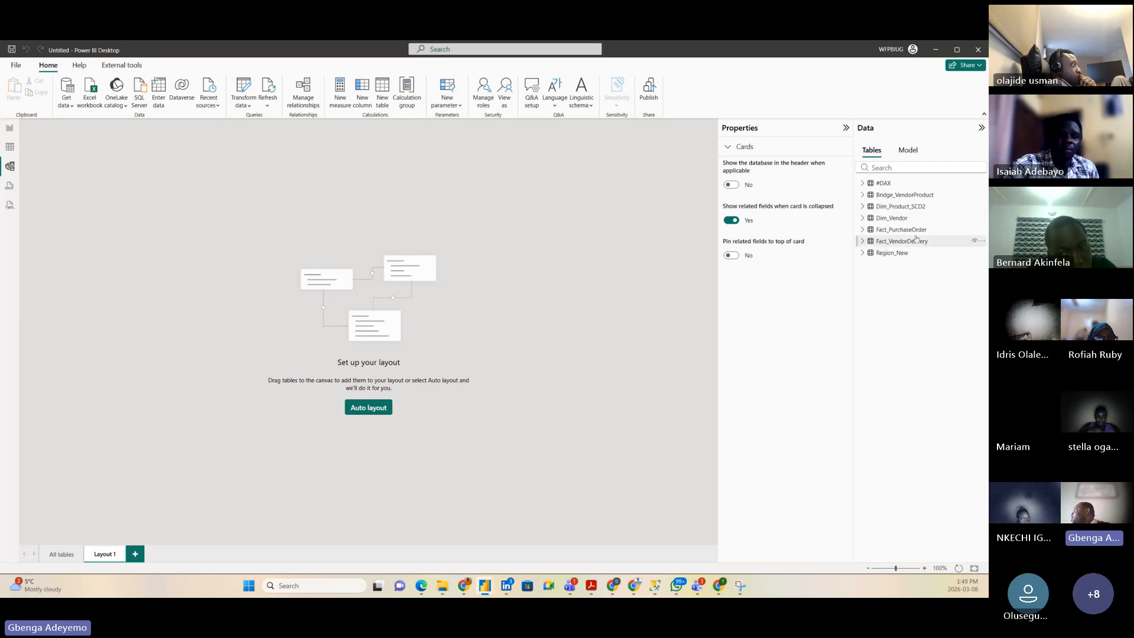
{"action": "left_click_drag", "start_coordinate": [900, 229], "coordinate": [169, 199]}
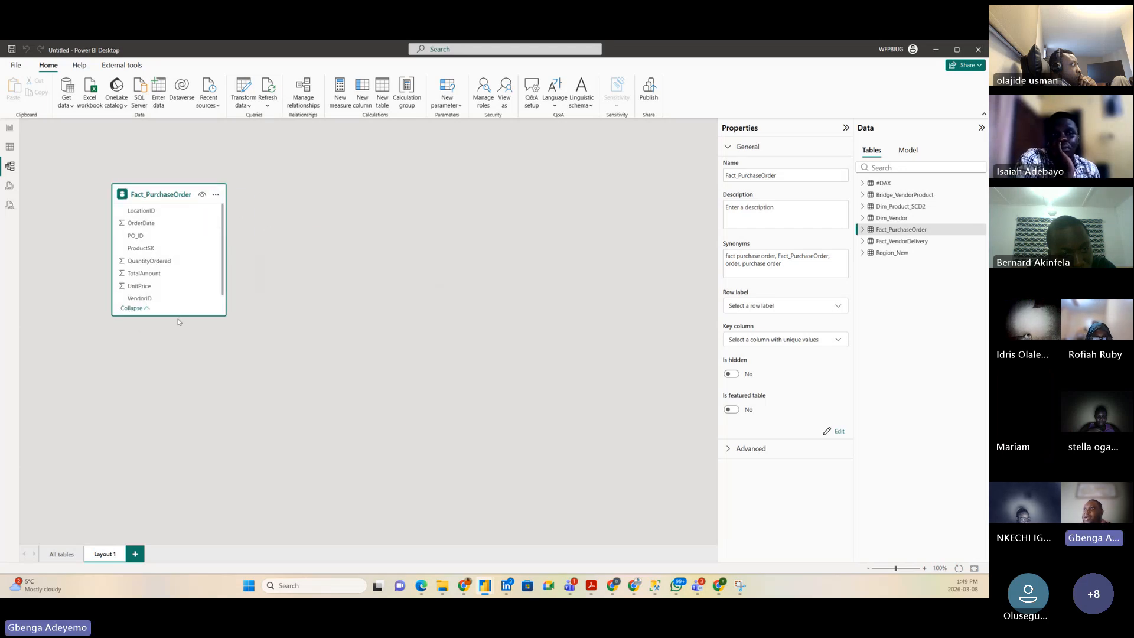
{"action": "left_click_drag", "start_coordinate": [177, 319], "coordinate": [178, 367]}
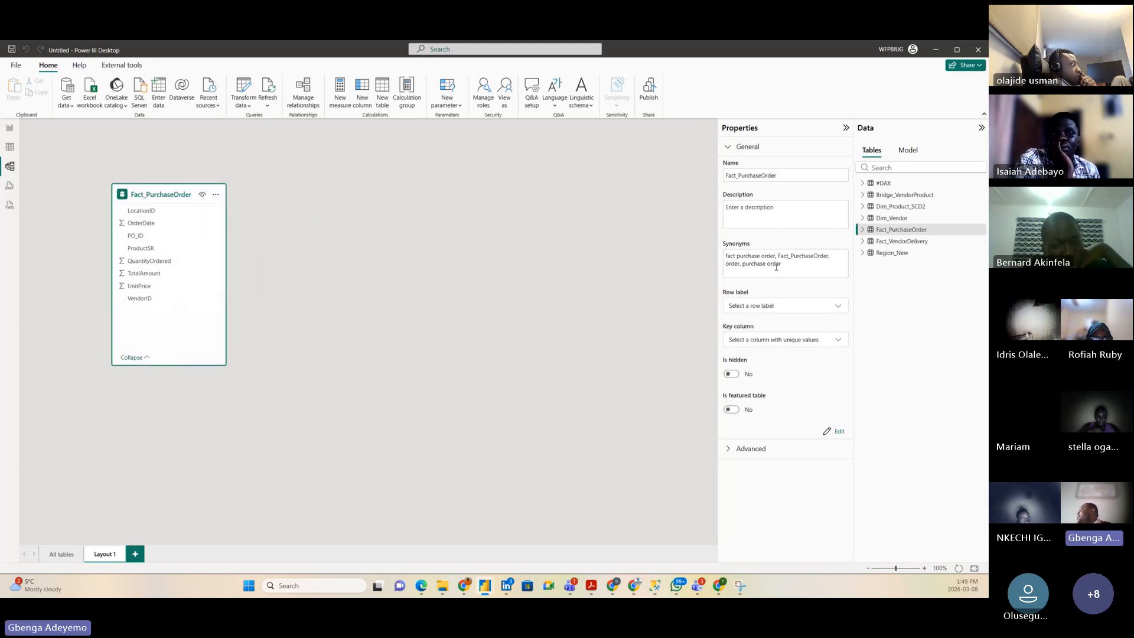
Step: Add Dim_Product_SCD2, enlarged to show all fields, and Dim_Vendor to the layout
{"action": "left_click_drag", "start_coordinate": [878, 208], "coordinate": [512, 177]}
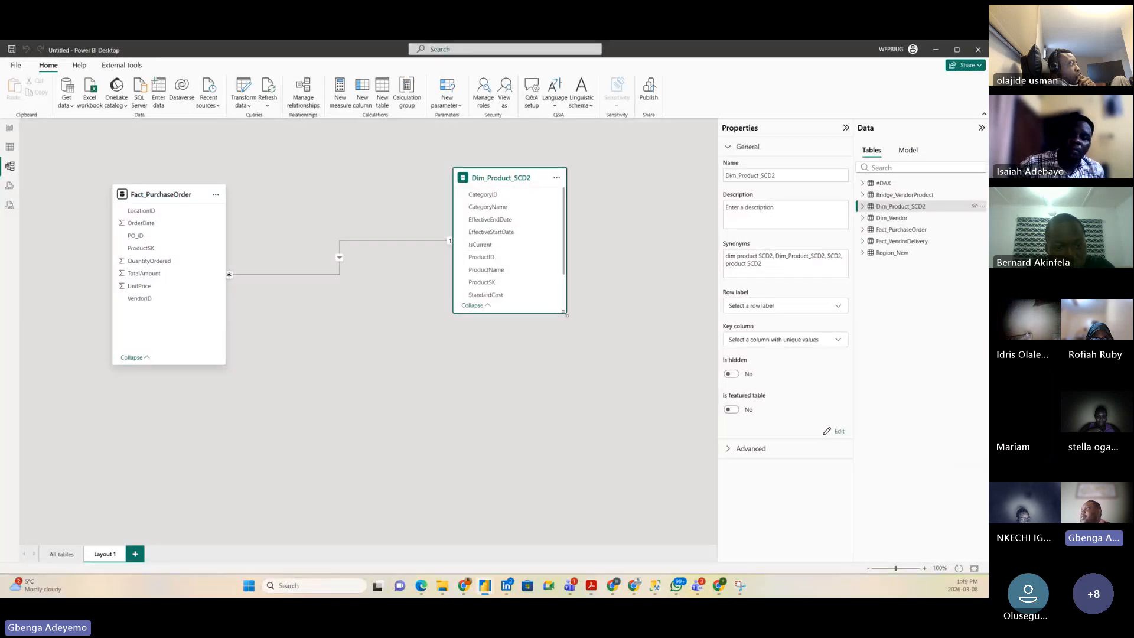
{"action": "left_click_drag", "start_coordinate": [566, 312], "coordinate": [571, 345]}
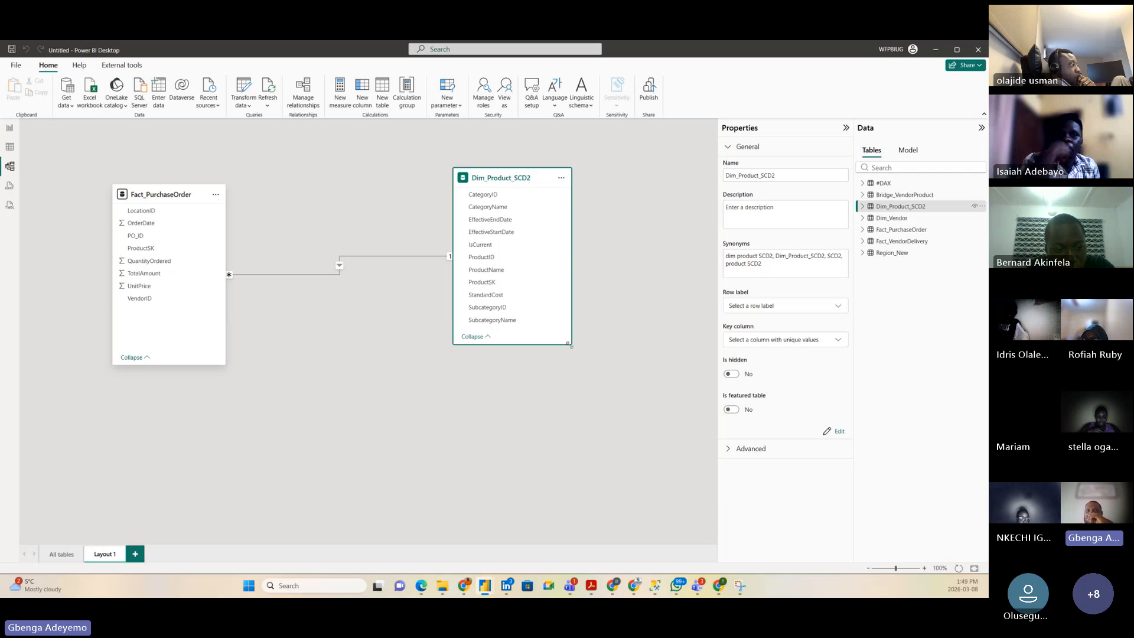
{"action": "left_click_drag", "start_coordinate": [571, 344], "coordinate": [572, 376]}
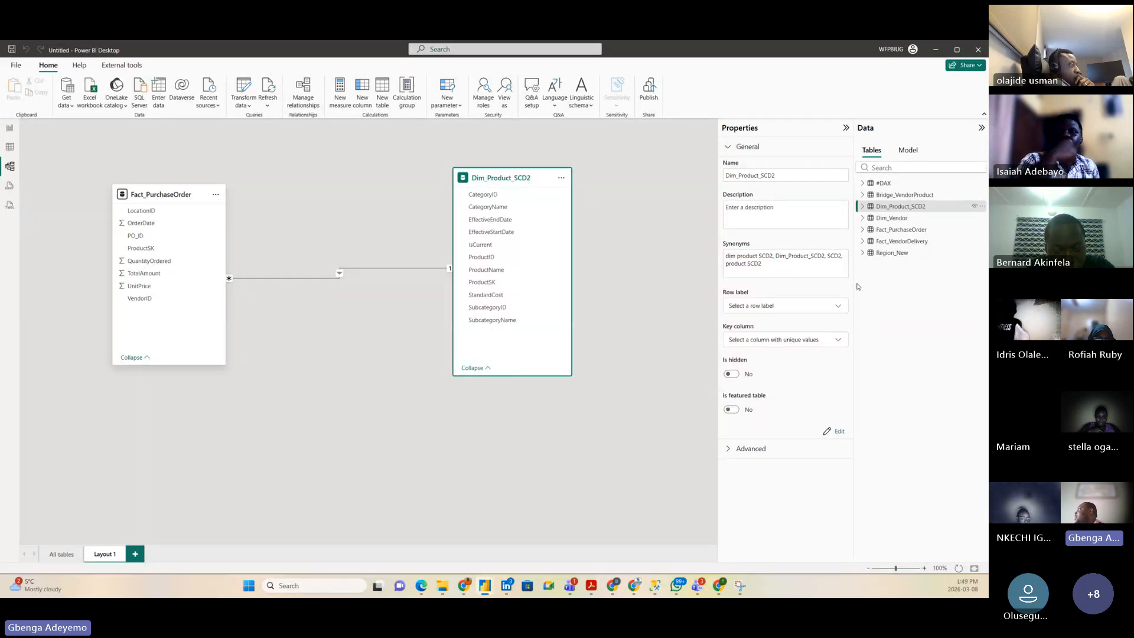
{"action": "left_click_drag", "start_coordinate": [892, 218], "coordinate": [451, 446]}
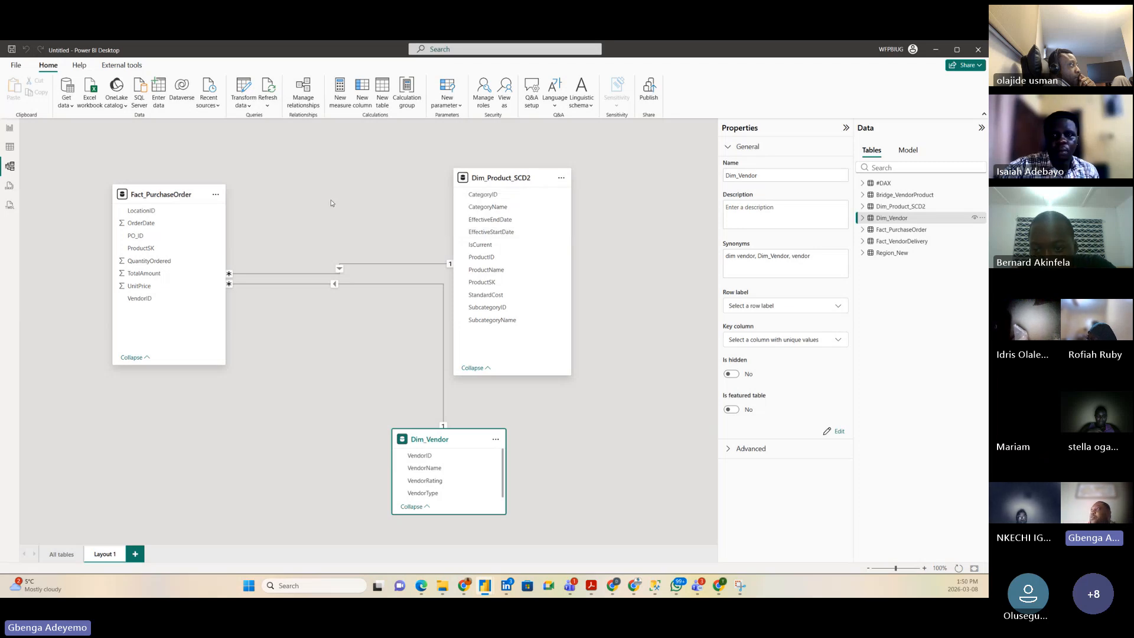
{"action": "left_click", "coordinate": [490, 176]}
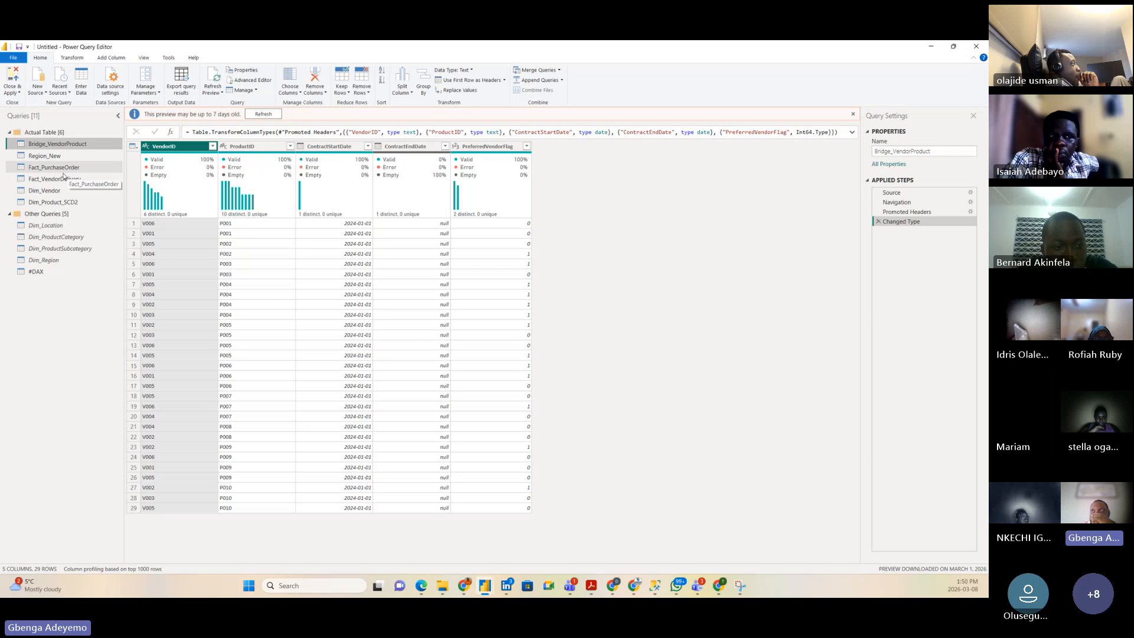
Step: Select the Dim_Product_SCD2 query to view its steps and data preview
{"action": "left_click", "coordinate": [52, 202]}
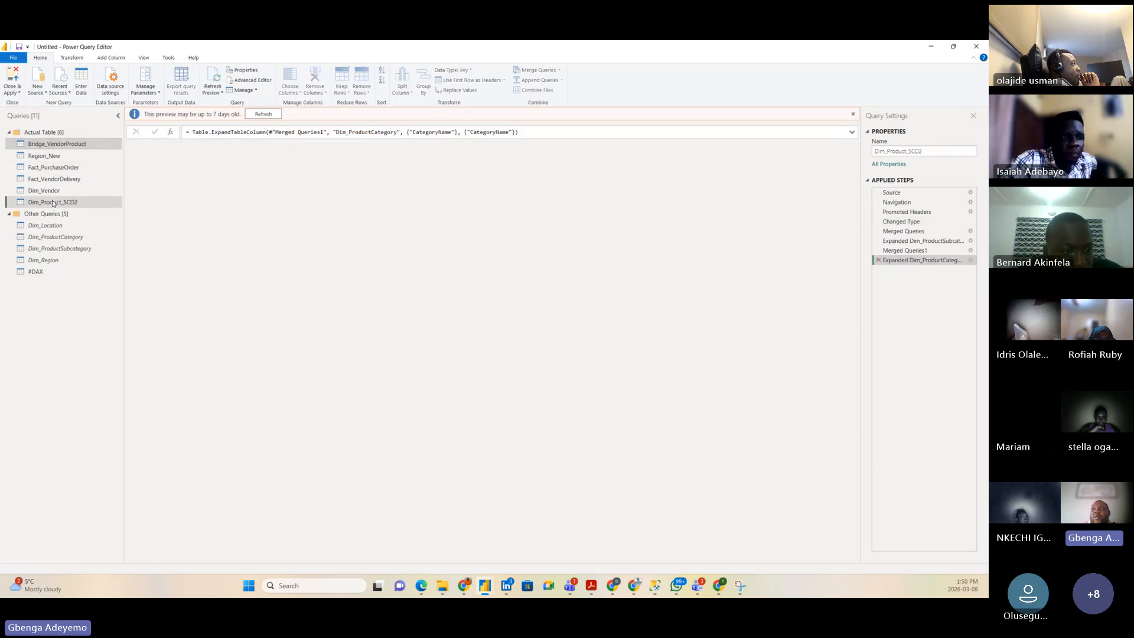
Step: Create a reference query of Dim_Product_SCD2 and rename it Dim_Product_Master
{"action": "right_click", "coordinate": [52, 202]}
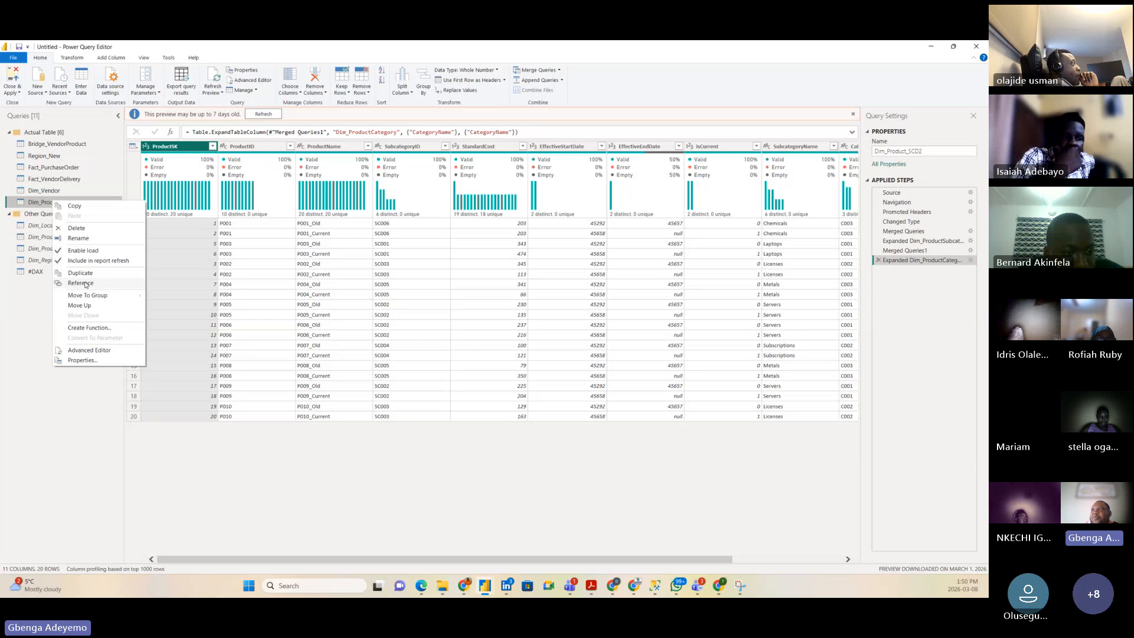
{"action": "left_click", "coordinate": [72, 285]}
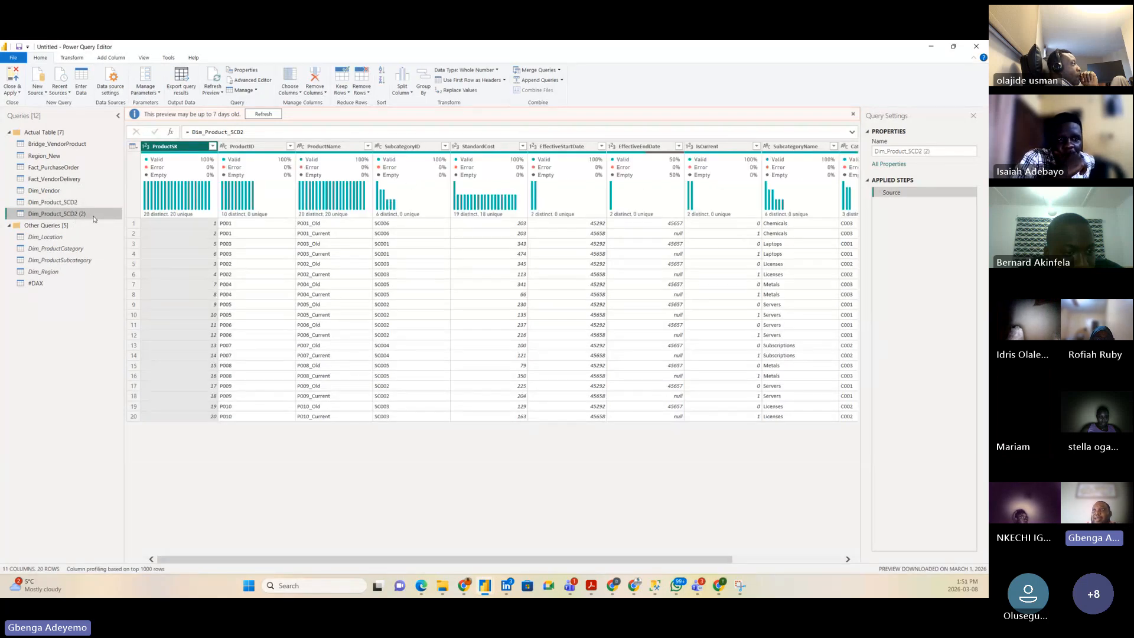
{"action": "double_click", "coordinate": [93, 216]}
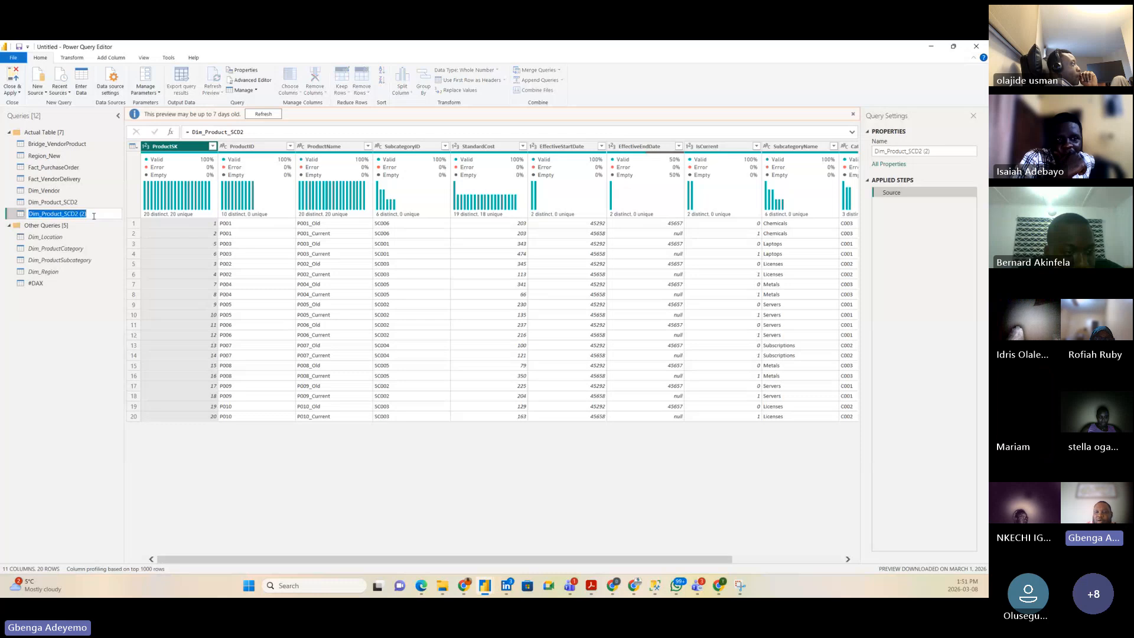
{"action": "left_click", "coordinate": [94, 216]}
{"action": "key", "text": "BackSpace"}
{"action": "key", "text": "BackSpace"}
{"action": "key", "text": "BackSpace"}
{"action": "key", "text": "BackSpace"}
{"action": "key", "text": "BackSpace"}
{"action": "key", "text": "BackSpace"}
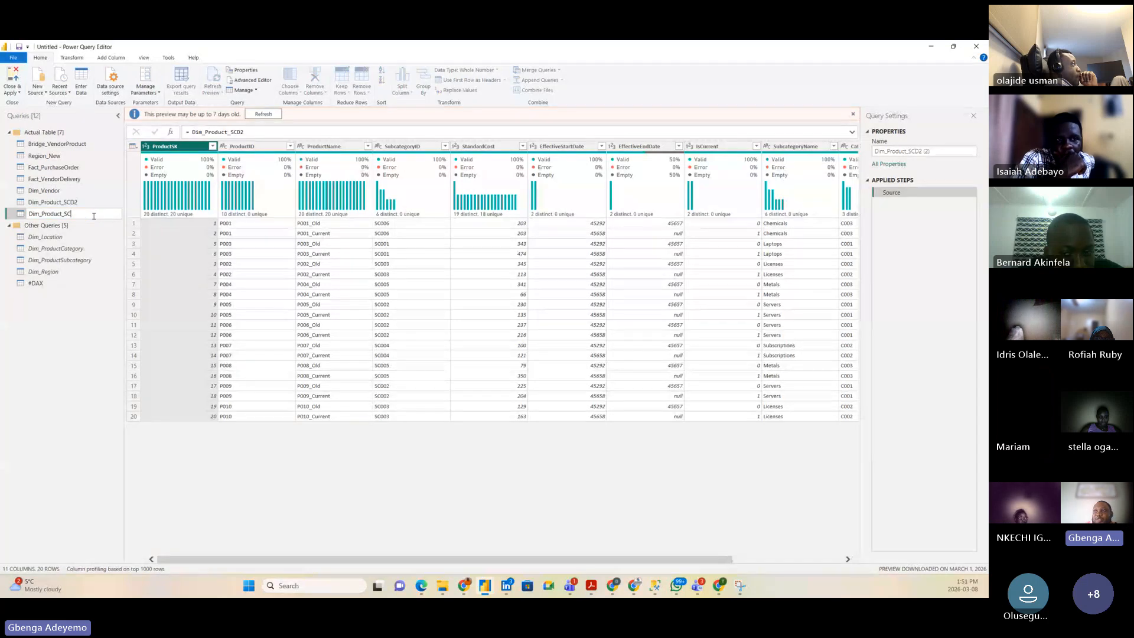
{"action": "key", "text": "BackSpace"}
{"action": "key", "text": "BackSpace"}
{"action": "type", "text": "Master"}
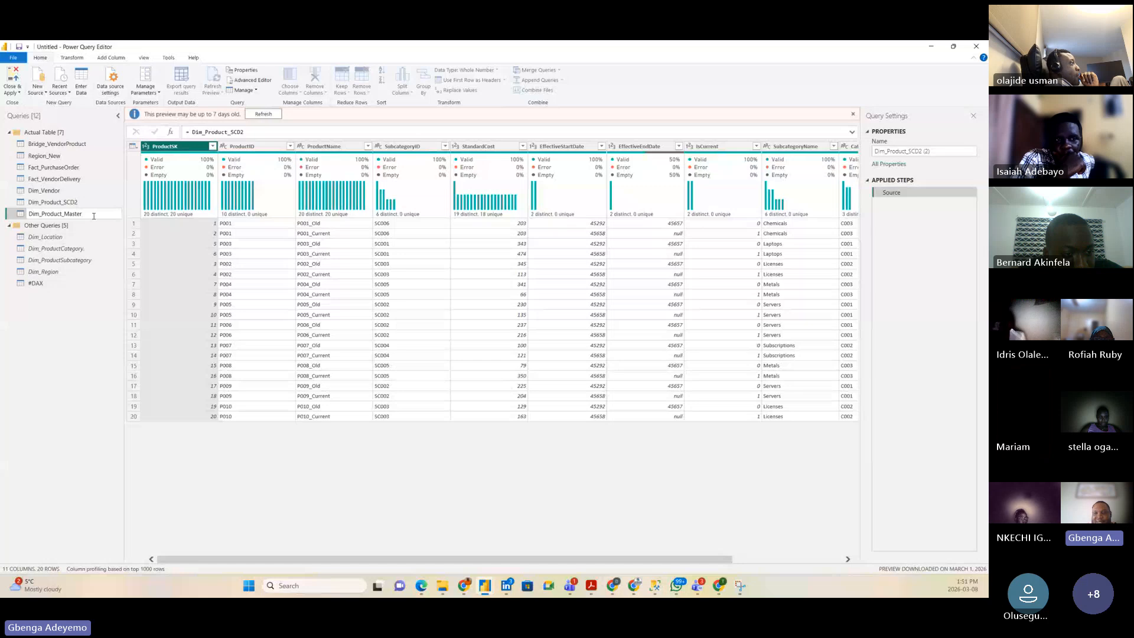
{"action": "key", "text": "Return"}
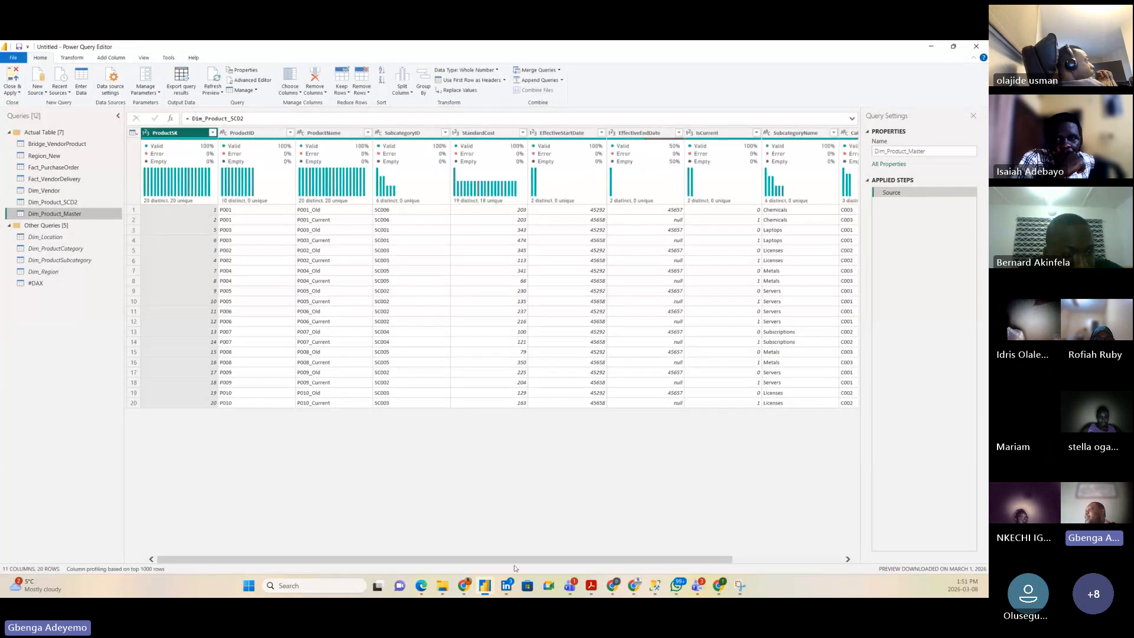
{"action": "left_click_drag", "start_coordinate": [556, 559], "coordinate": [727, 554]}
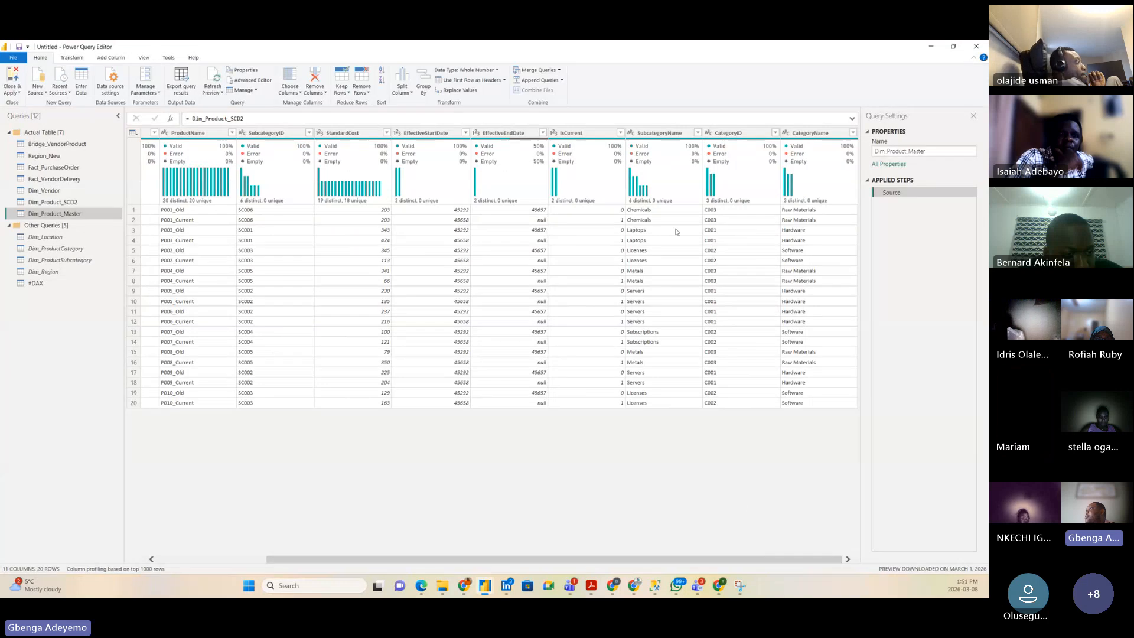
Step: Filter IsCurrent to exclude 0, keeping the 10 current products
{"action": "left_click", "coordinate": [620, 133]}
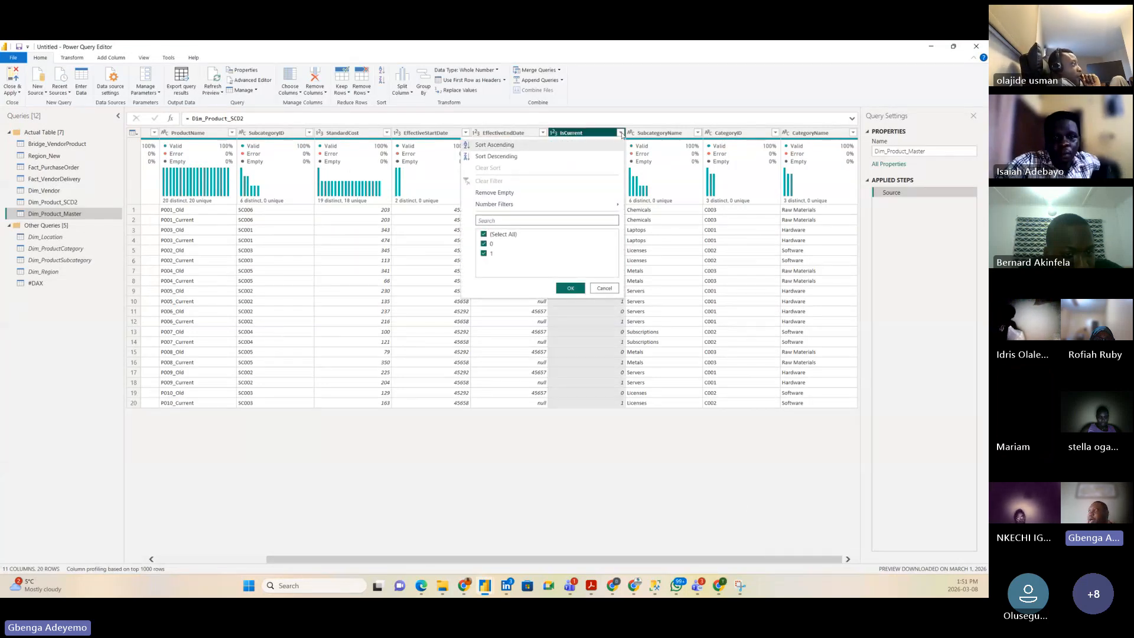
{"action": "left_click", "coordinate": [484, 243]}
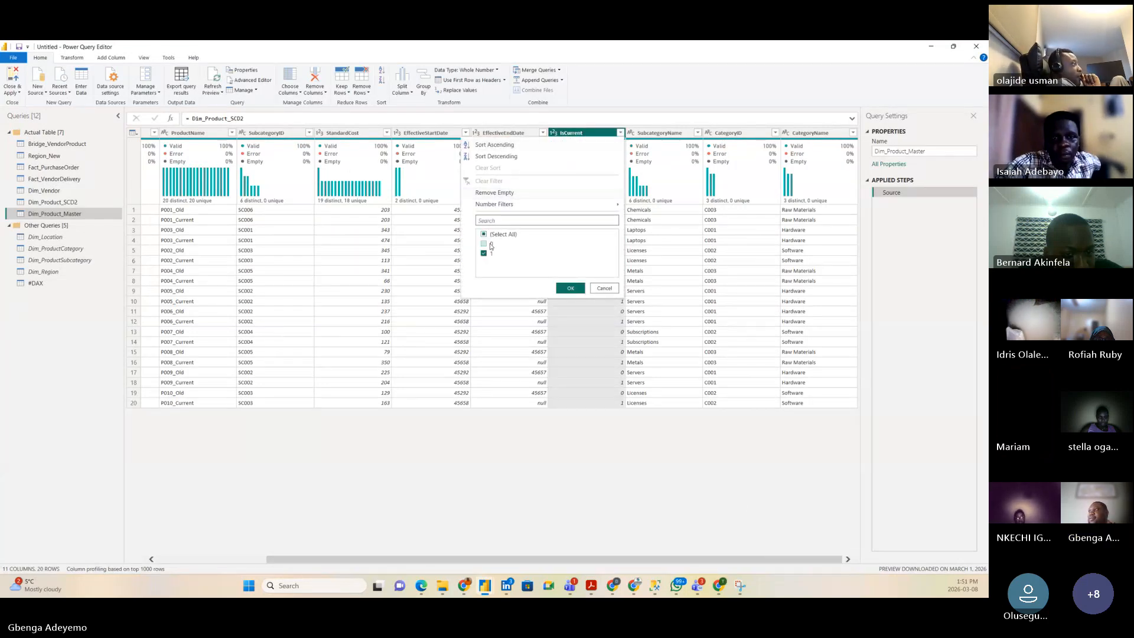
{"action": "left_click", "coordinate": [569, 288]}
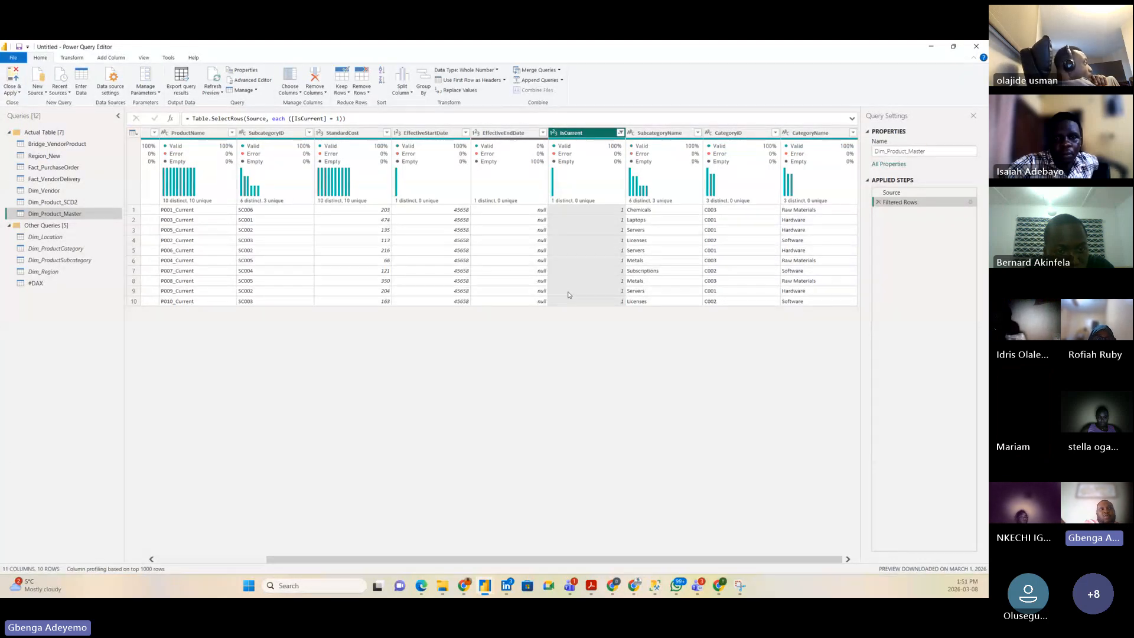
{"action": "left_click", "coordinate": [13, 91]}
Step: Apply the changes and place Dim_Product_Master on Layout 1, linked to Dim_Product_SCD2 via ProductID
{"action": "left_click", "coordinate": [22, 102]}
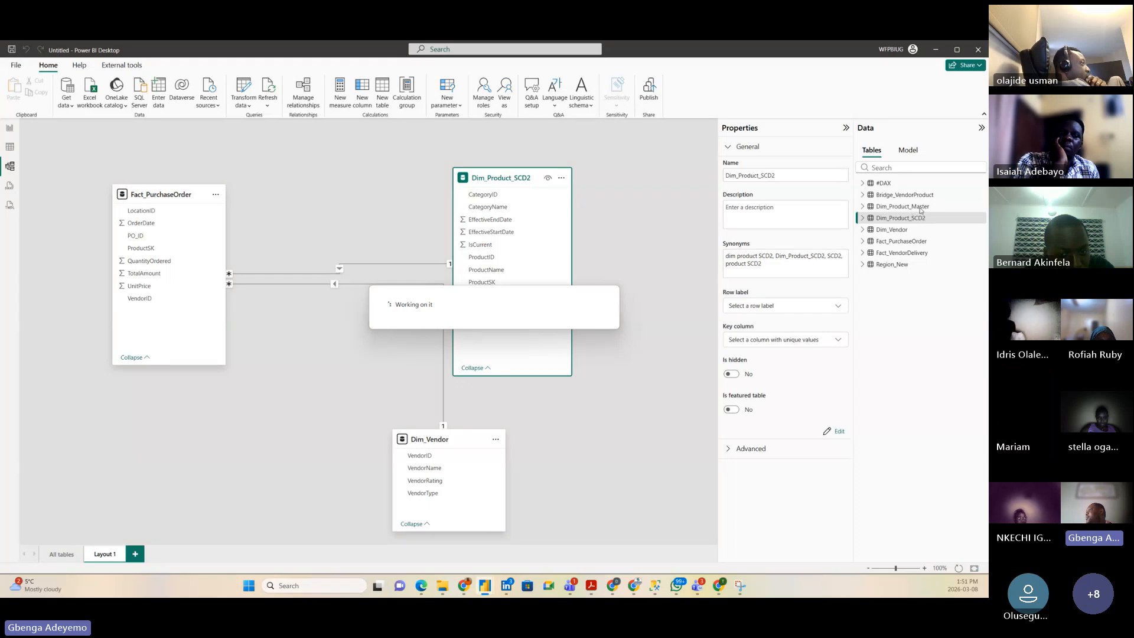
{"action": "left_click_drag", "start_coordinate": [916, 208], "coordinate": [184, 427]}
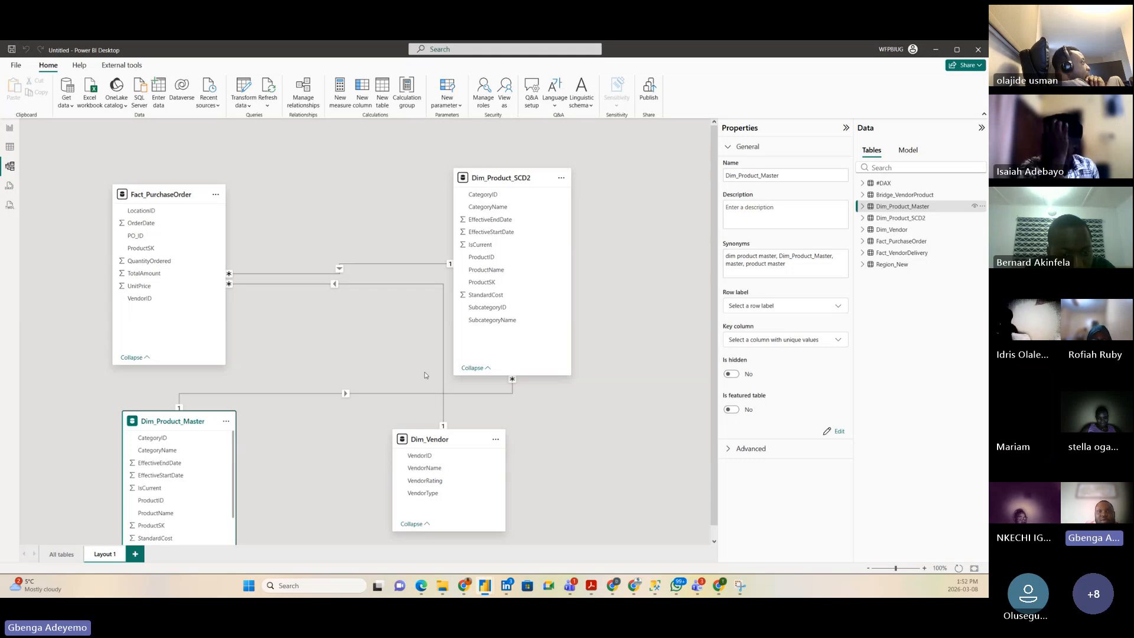
{"action": "scroll", "coordinate": [299, 501], "scroll_direction": "down", "scroll_amount": 1}
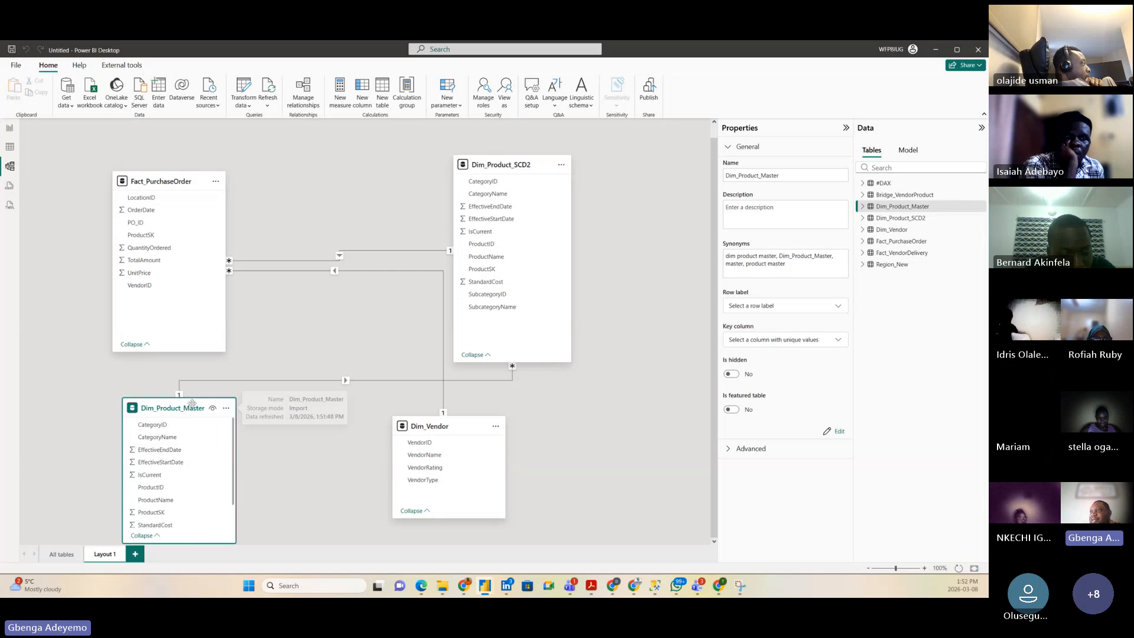
Step: Stretch the Dim_Product_Master card's top edge upward so more of its columns show
{"action": "left_click_drag", "start_coordinate": [195, 398], "coordinate": [195, 377]}
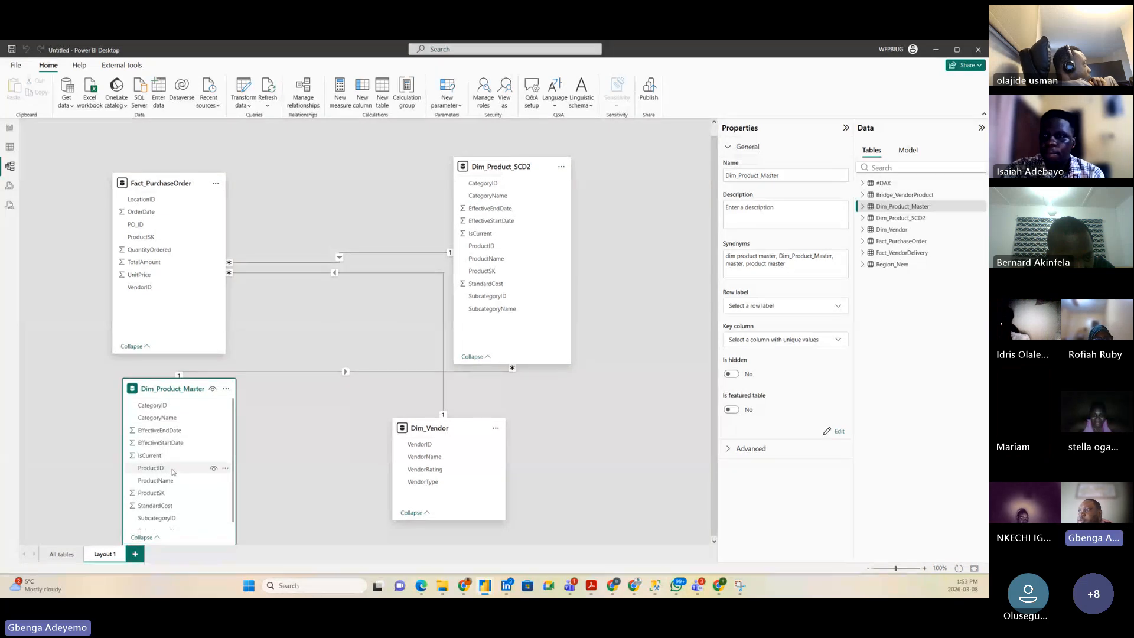
{"action": "scroll", "coordinate": [167, 529], "scroll_direction": "down", "scroll_amount": 1}
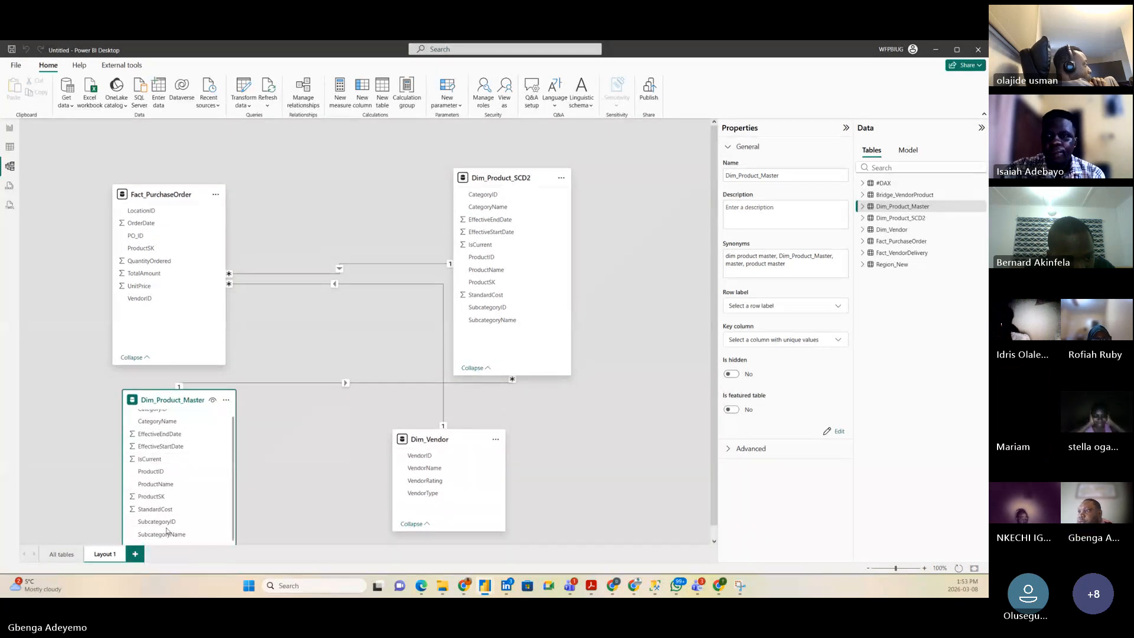
{"action": "scroll", "coordinate": [177, 502], "scroll_direction": "up", "scroll_amount": 1}
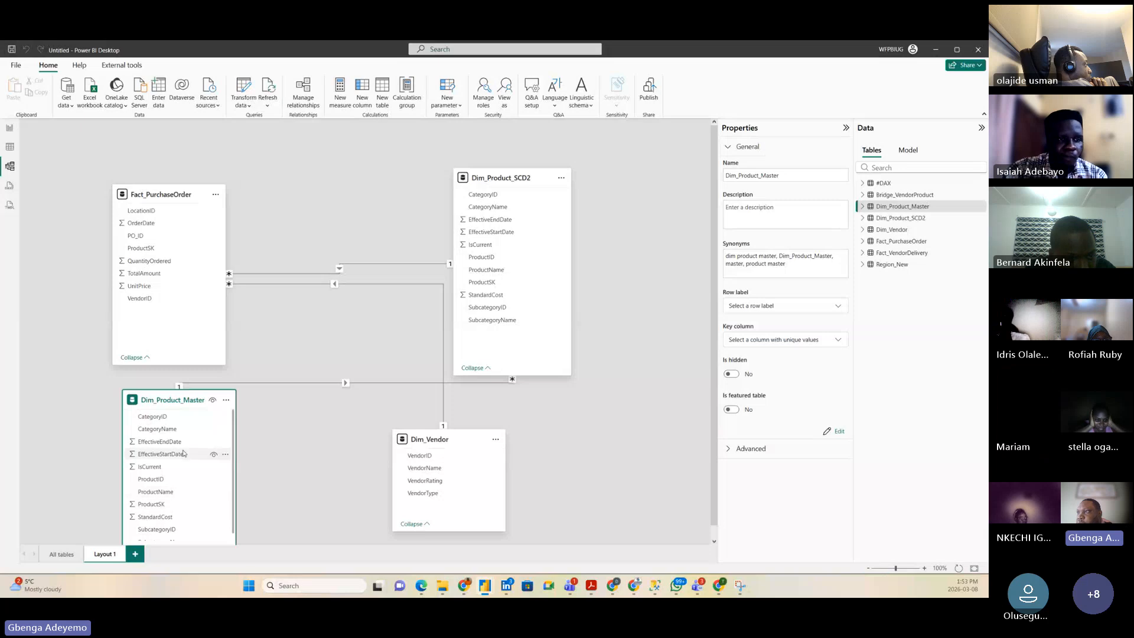
{"action": "left_click", "coordinate": [166, 481]}
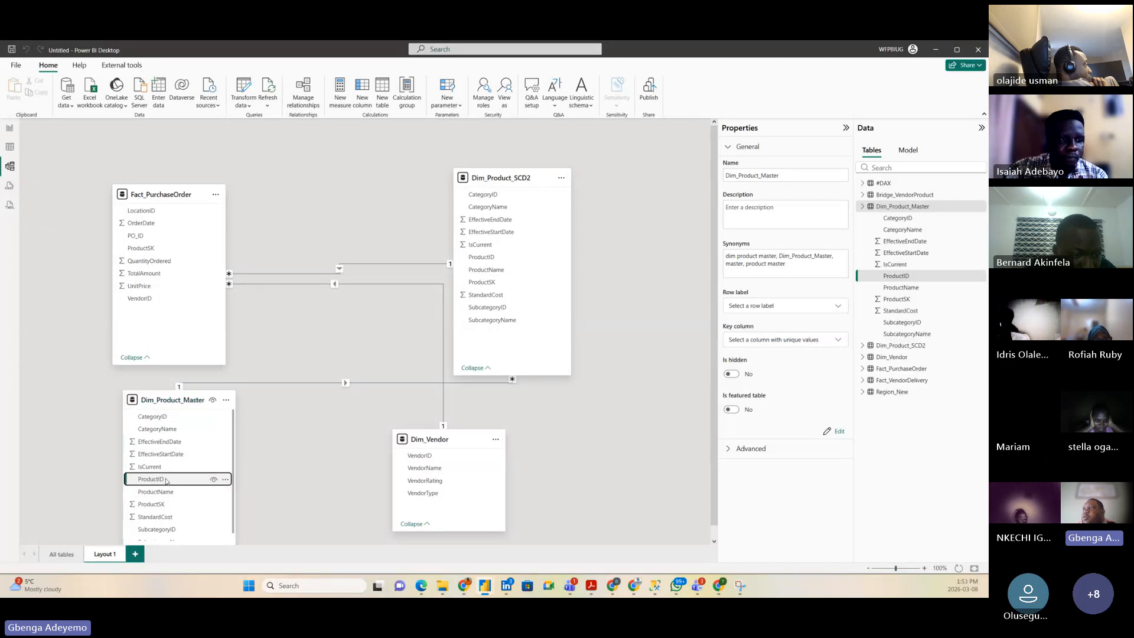
{"action": "mouse_move", "coordinate": [166, 480]}
{"action": "left_mouse_down"}
{"action": "mouse_move", "coordinate": [181, 277]}
{"action": "mouse_move", "coordinate": [167, 481]}
{"action": "left_mouse_up"}
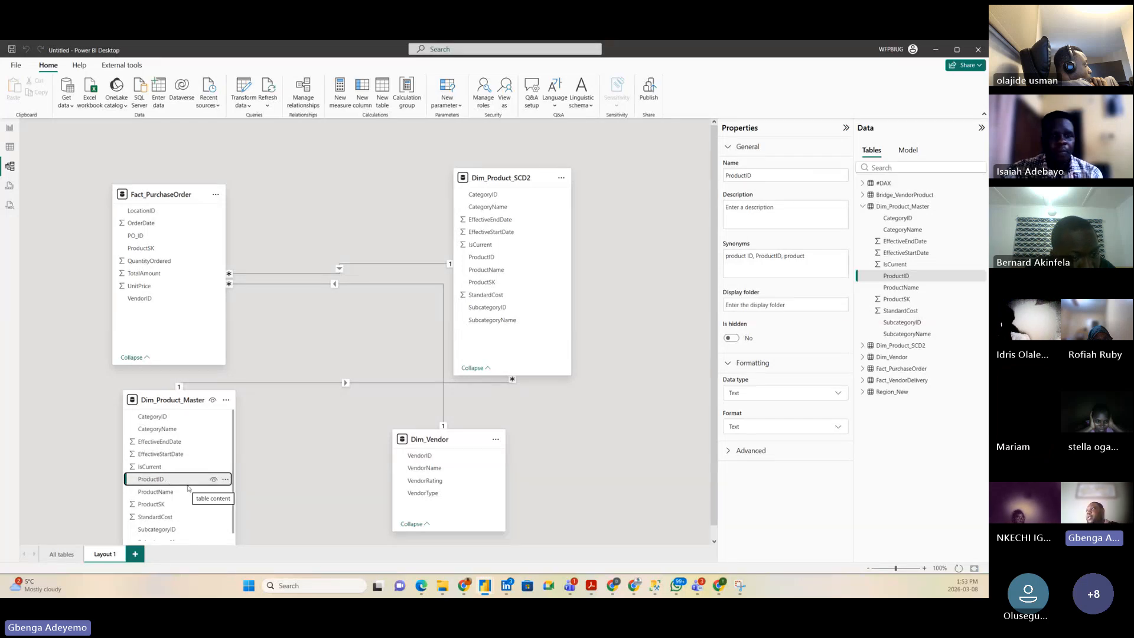
{"action": "left_click", "coordinate": [313, 445]}
{"action": "scroll", "coordinate": [313, 446], "scroll_direction": "down", "scroll_amount": 1}
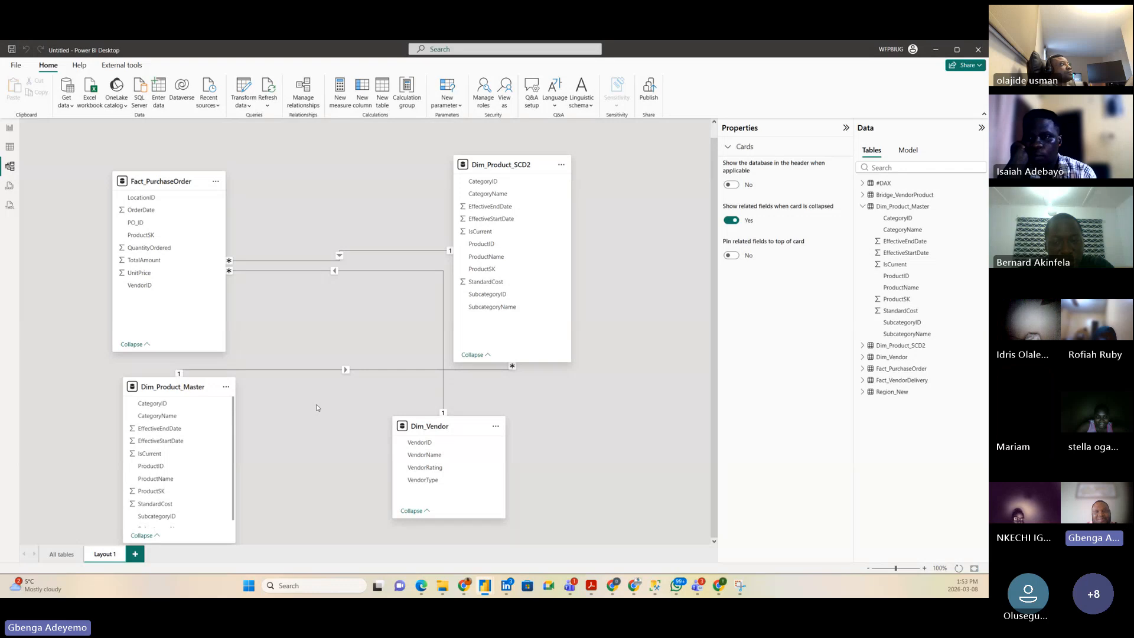
Step: On the All tables diagram, move Region_New aside and view Bridge_VendorProduct's 29 rows in Table view
{"action": "left_click", "coordinate": [59, 553]}
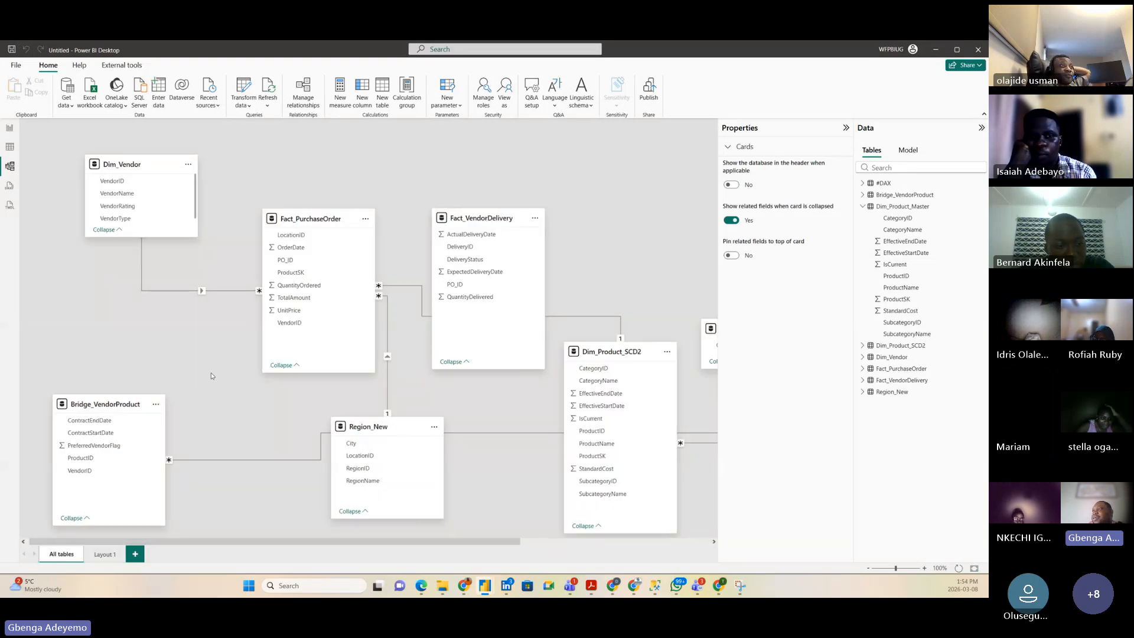
{"action": "left_click_drag", "start_coordinate": [376, 431], "coordinate": [414, 456]}
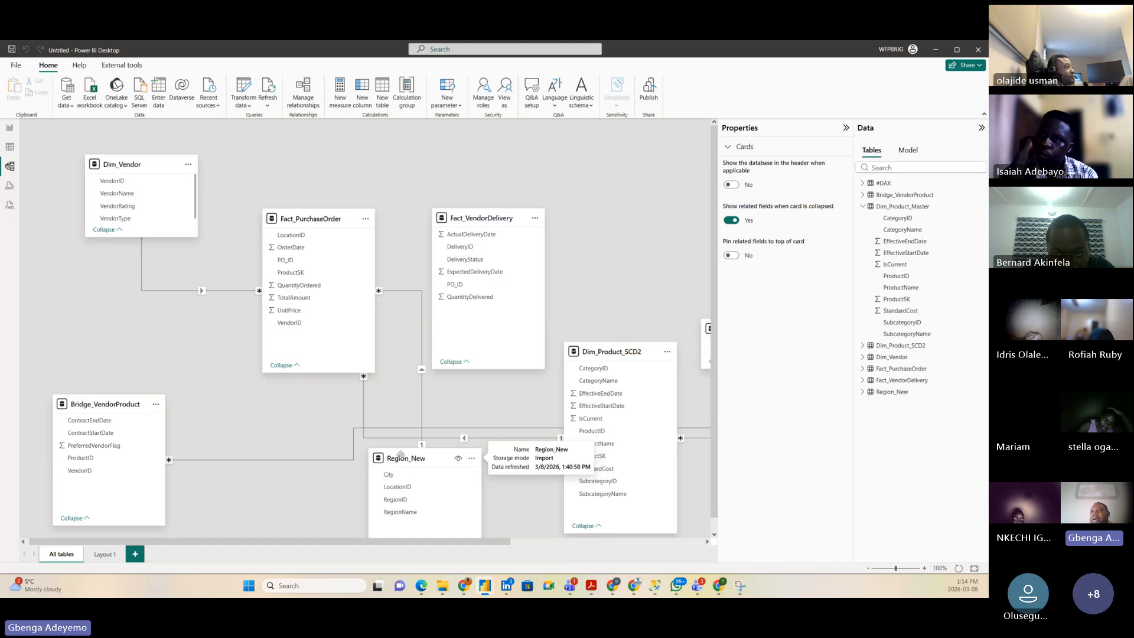
{"action": "left_click", "coordinate": [111, 408]}
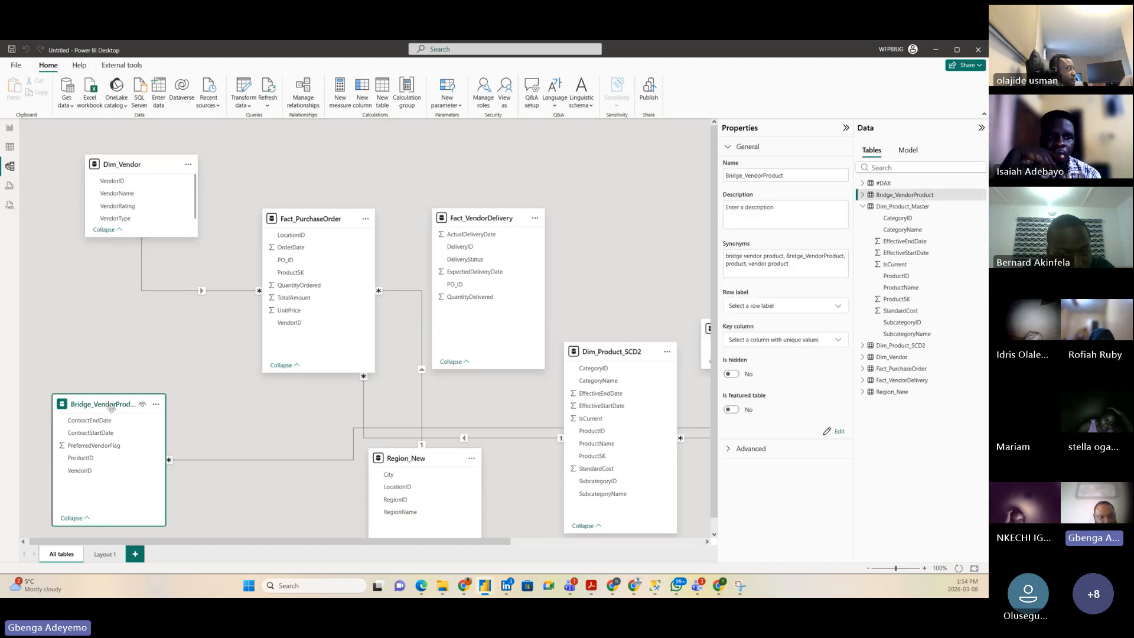
{"action": "left_click", "coordinate": [10, 147]}
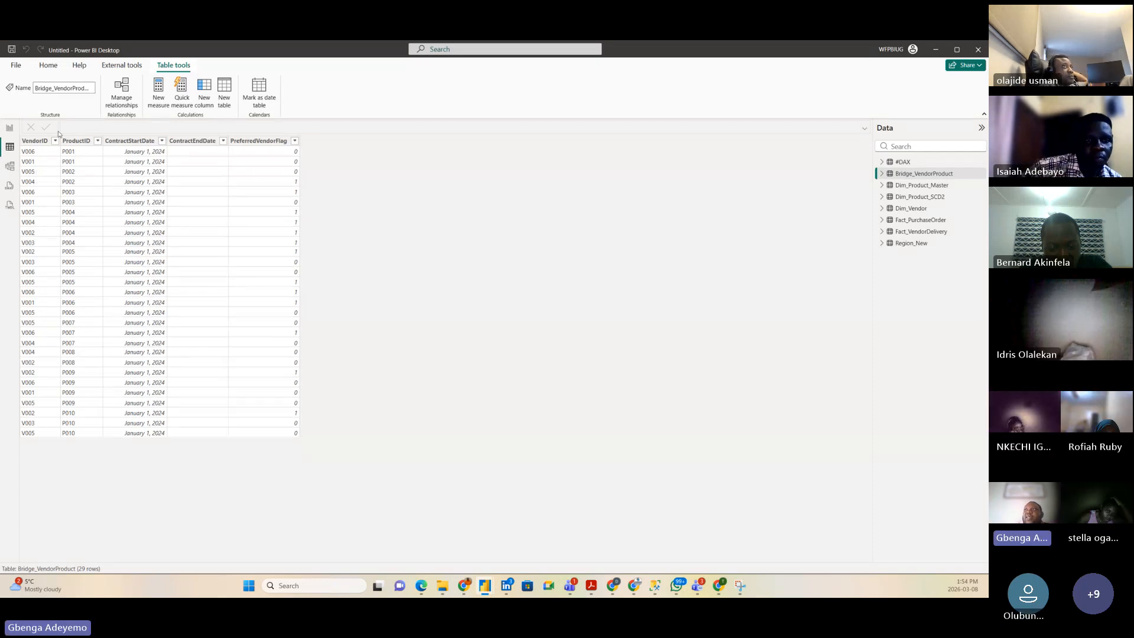
Step: Select the bridge table's ProductID column, then return to the all-tables model diagram
{"action": "left_click", "coordinate": [77, 140]}
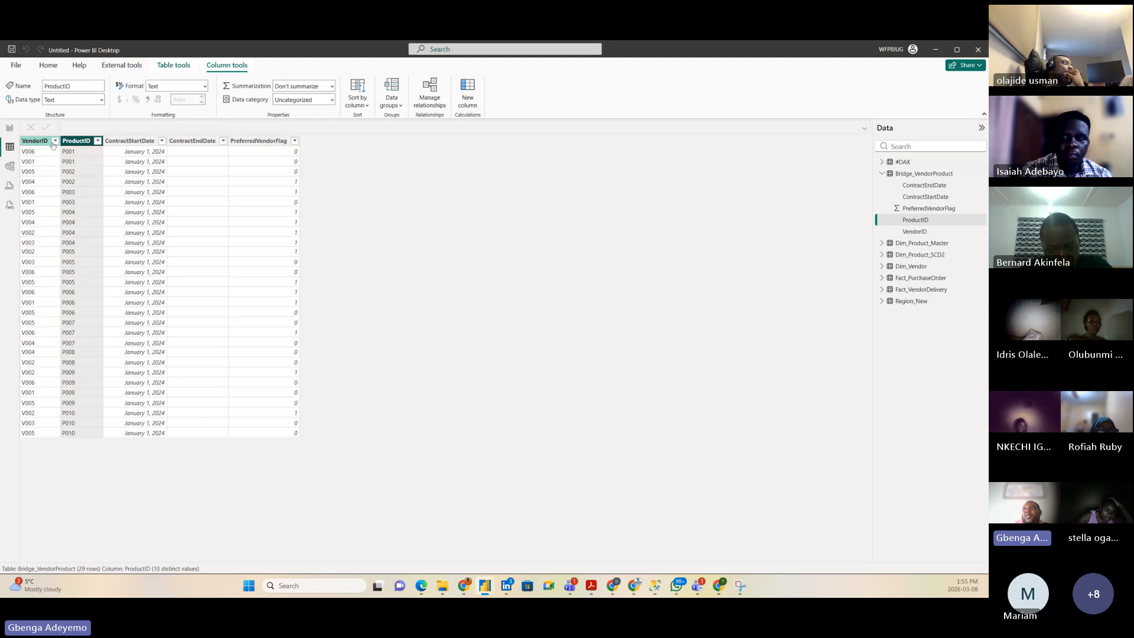
{"action": "left_click", "coordinate": [10, 167]}
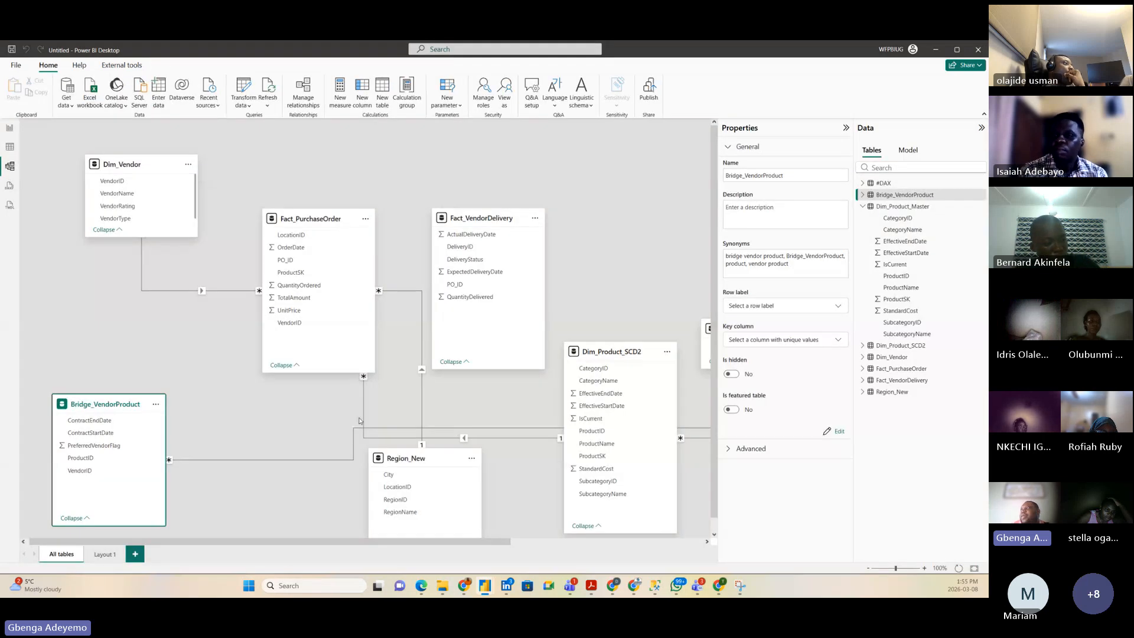
Step: Drag the Dim_Product_SCD2 card up and slightly right in the all-tables diagram and select it
{"action": "scroll", "coordinate": [555, 383], "scroll_direction": "right", "scroll_amount": 3}
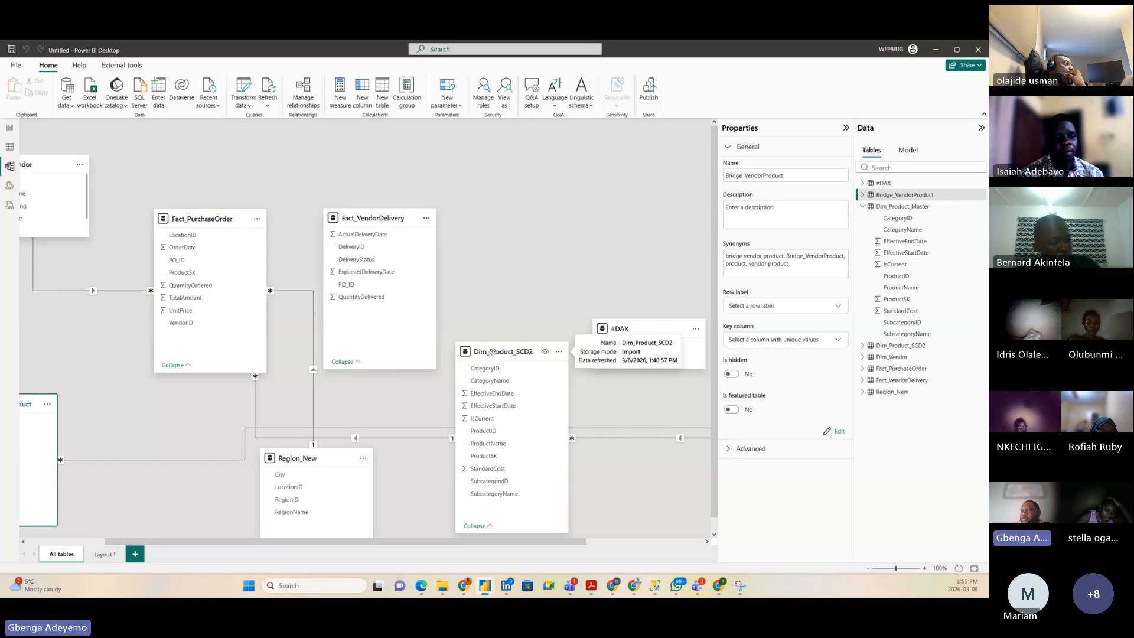
{"action": "scroll", "coordinate": [140, 395], "scroll_direction": "left", "scroll_amount": 3}
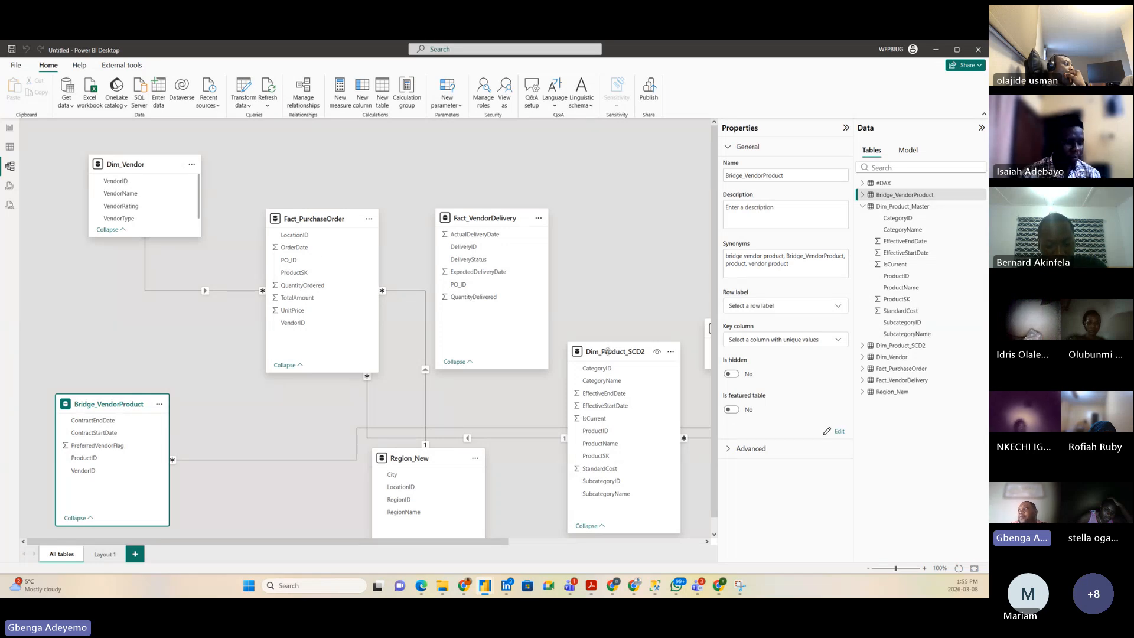
{"action": "left_click_drag", "start_coordinate": [608, 351], "coordinate": [620, 317]}
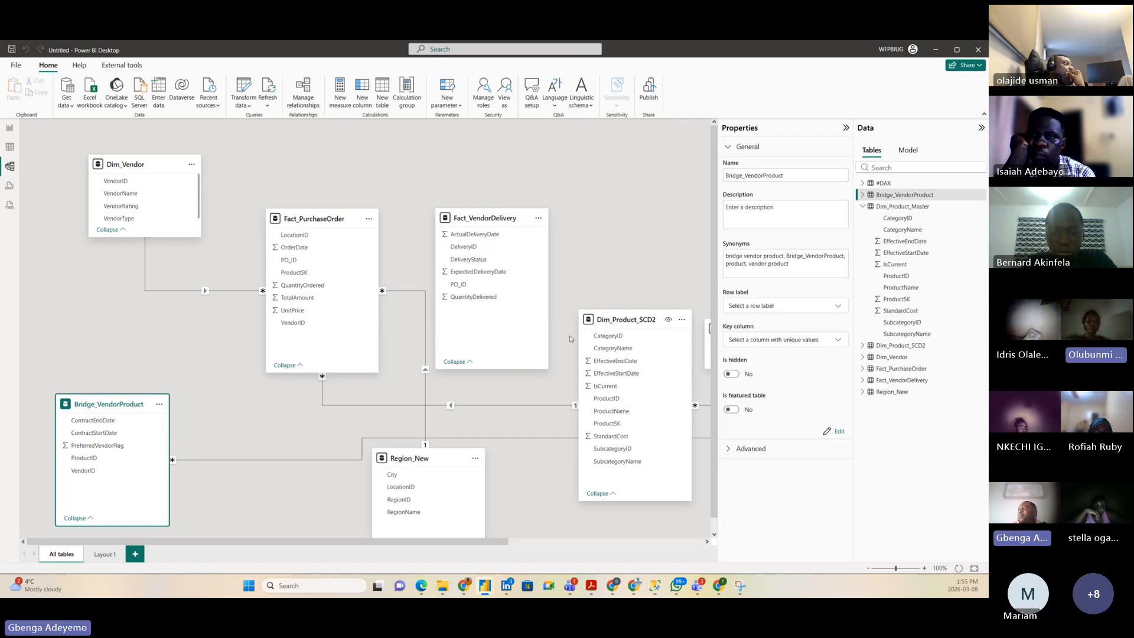
{"action": "left_click_drag", "start_coordinate": [619, 316], "coordinate": [618, 266]}
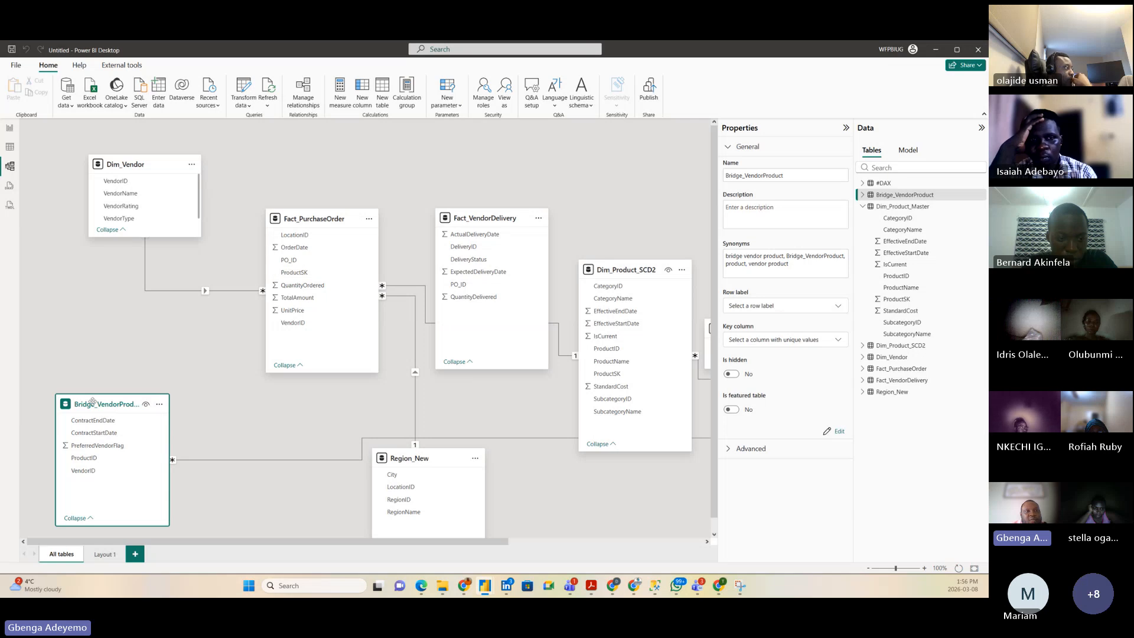
{"action": "left_click", "coordinate": [617, 271]}
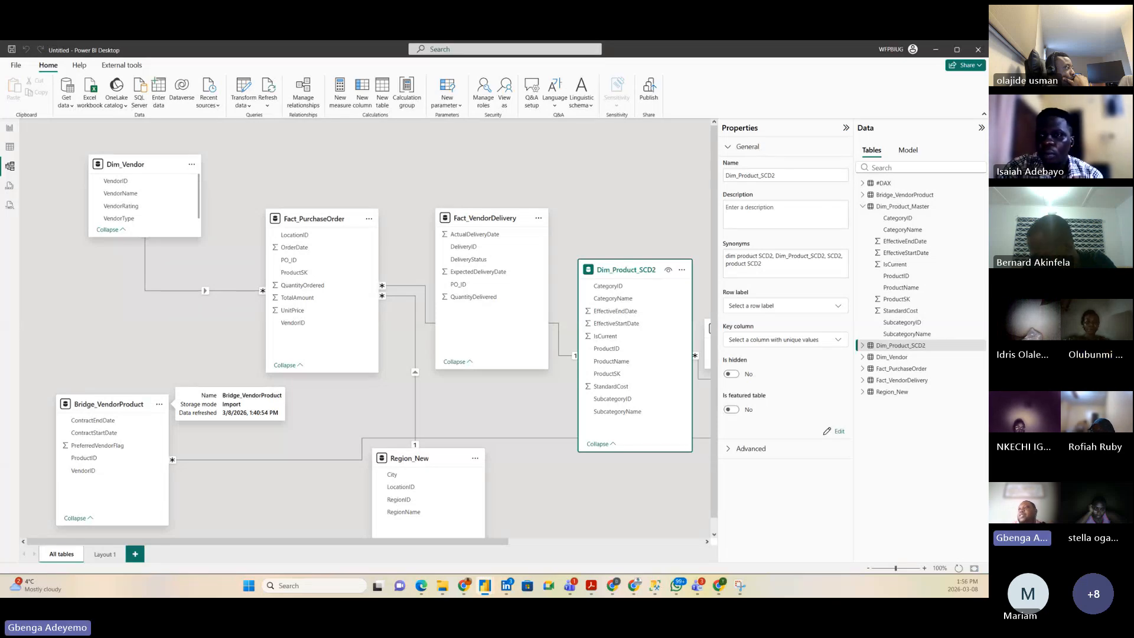
Step: On Layout 1, move the Fact_PurchaseOrder card up and to the left
{"action": "left_click", "coordinate": [104, 555]}
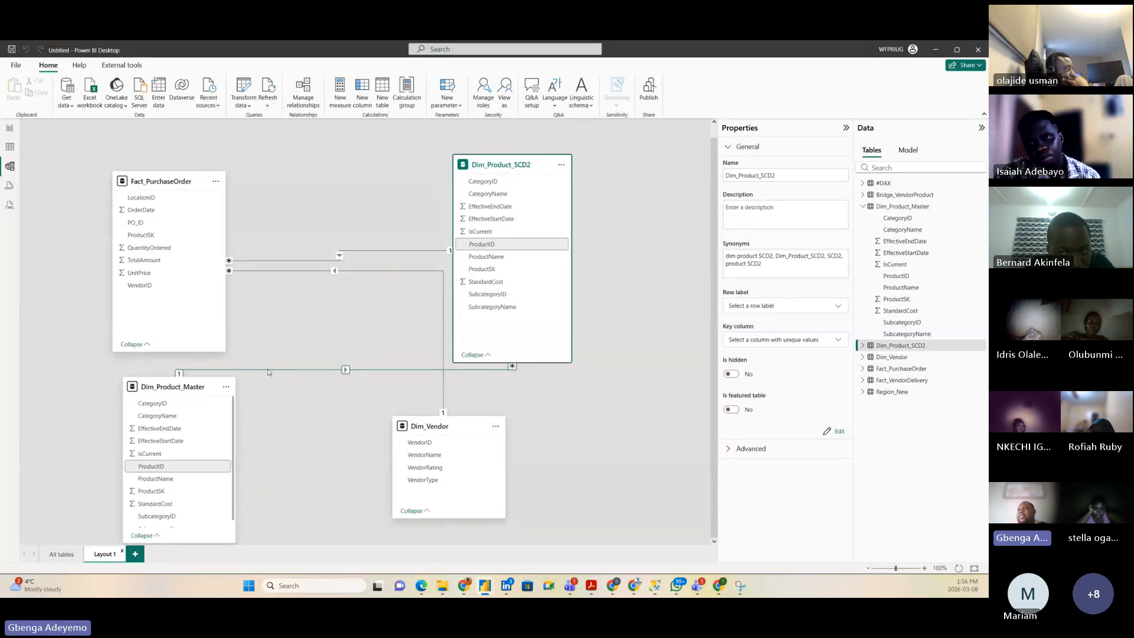
{"action": "mouse_move", "coordinate": [163, 396]}
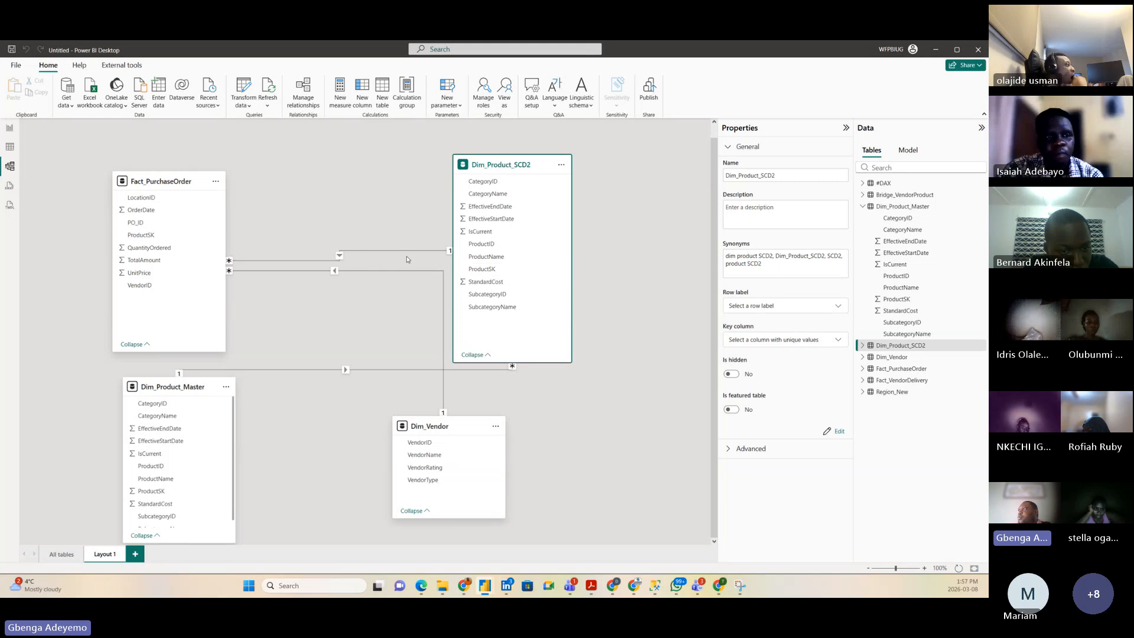
{"action": "left_click_drag", "start_coordinate": [147, 181], "coordinate": [135, 157]}
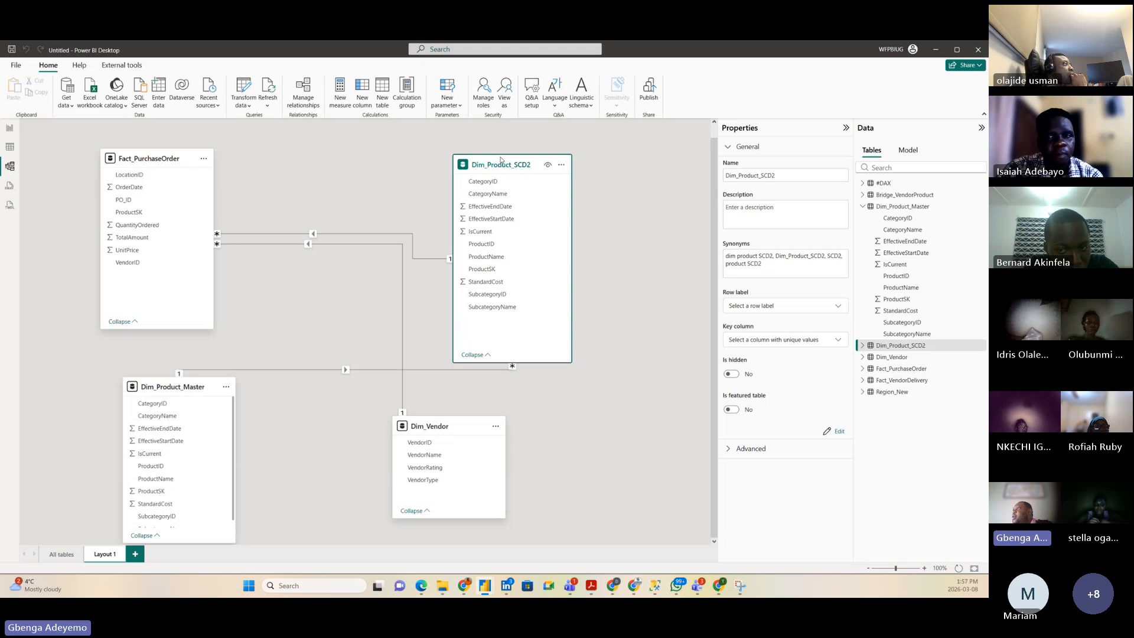
Step: Remove Dim_Product_SCD2 from Layout 1 only, keeping it in the model, and drag Bridge_VendorProduct onto the diagram
{"action": "left_click", "coordinate": [561, 167]}
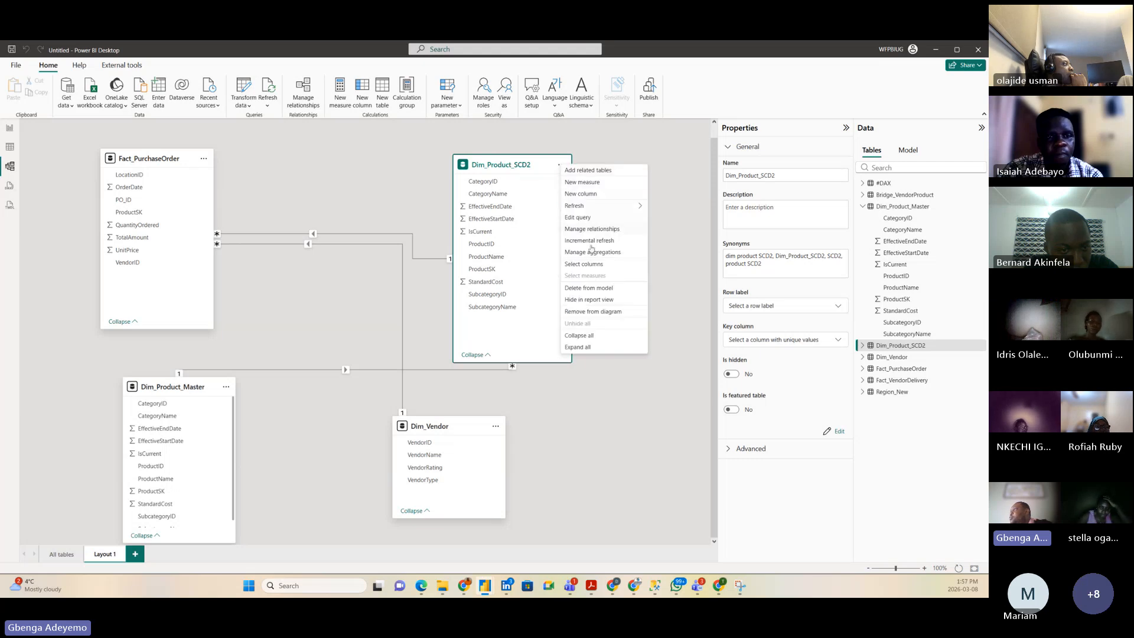
{"action": "left_click", "coordinate": [511, 166]}
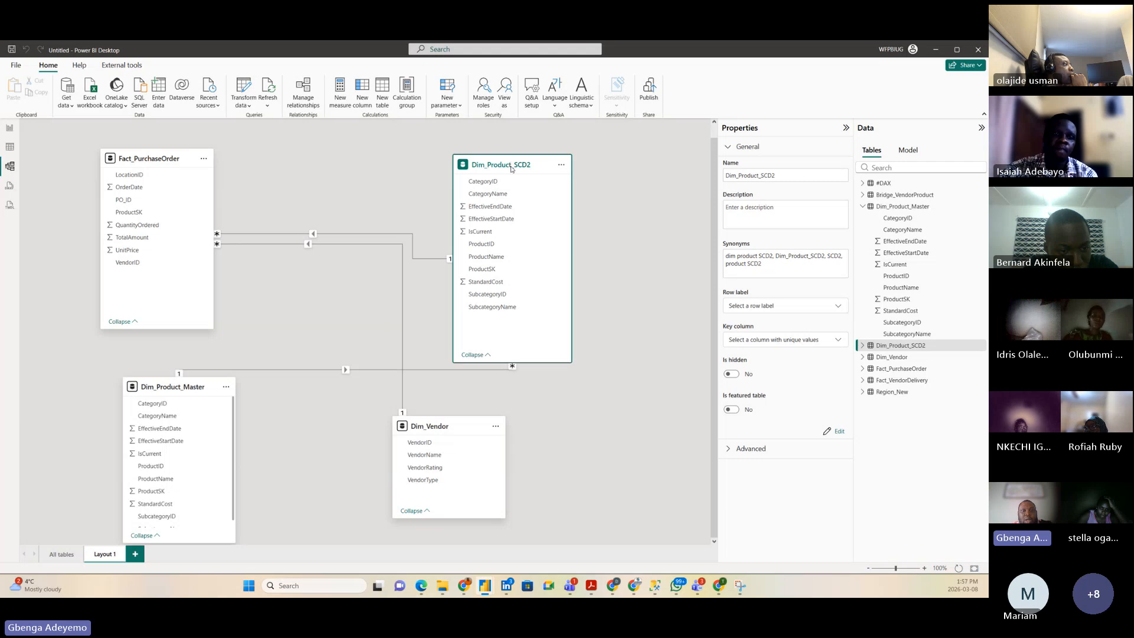
{"action": "key", "text": "Delete"}
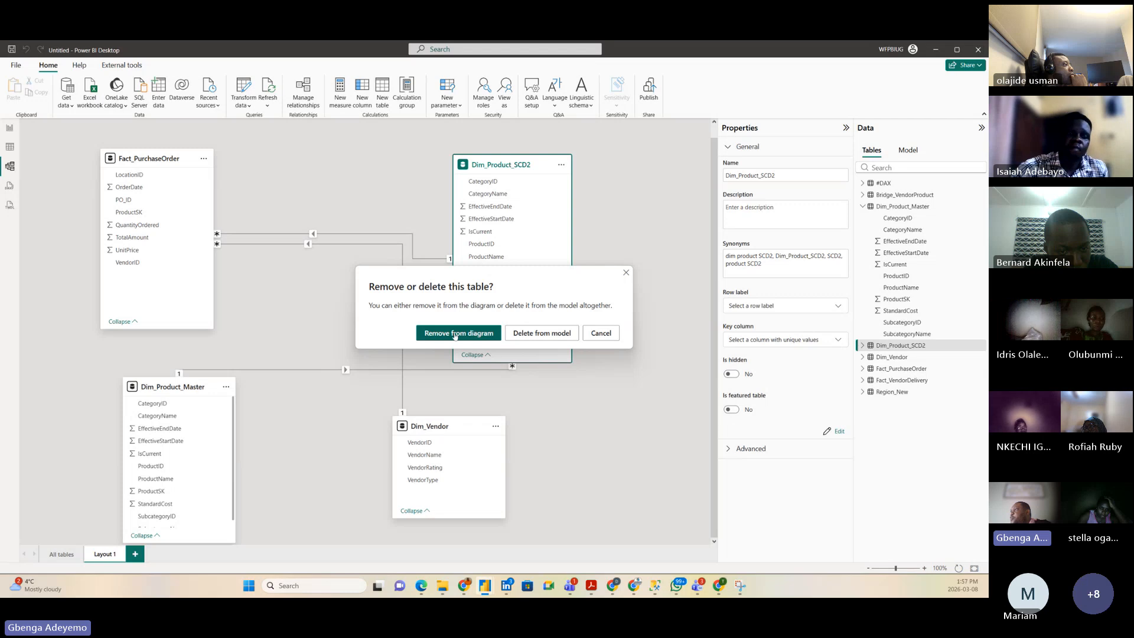
{"action": "left_click", "coordinate": [477, 334]}
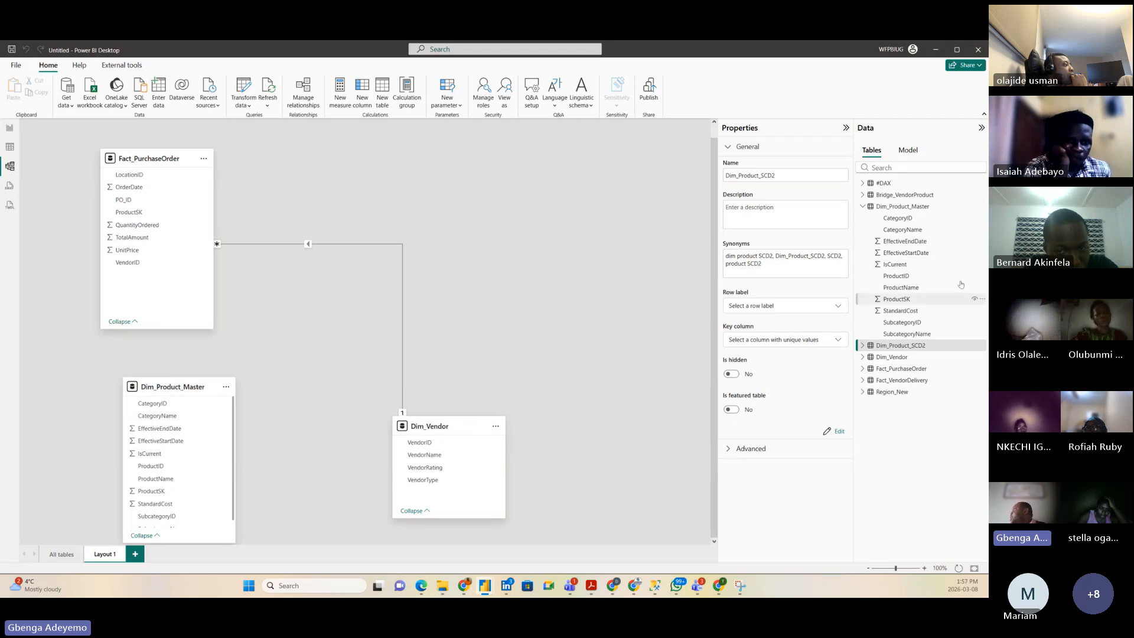
{"action": "left_click_drag", "start_coordinate": [907, 199], "coordinate": [546, 194]}
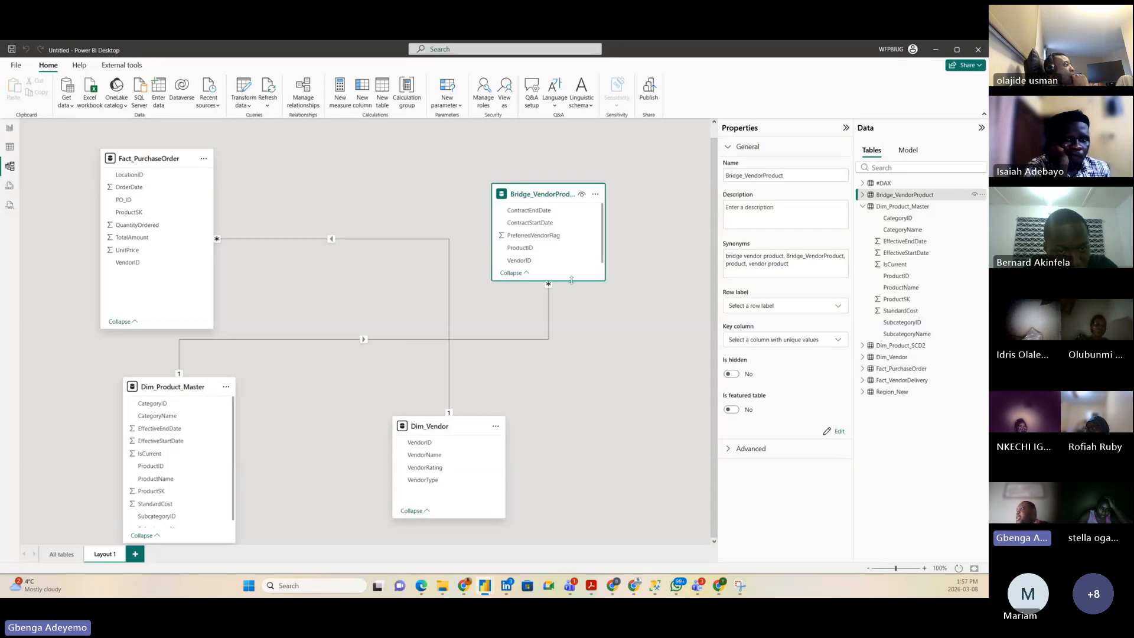
Step: Enlarge and reposition the Bridge_VendorProduct card, then relate Dim_Vendor to it one-to-many on VendorID
{"action": "left_click_drag", "start_coordinate": [571, 280], "coordinate": [572, 331]}
{"action": "left_click_drag", "start_coordinate": [546, 203], "coordinate": [557, 167]}
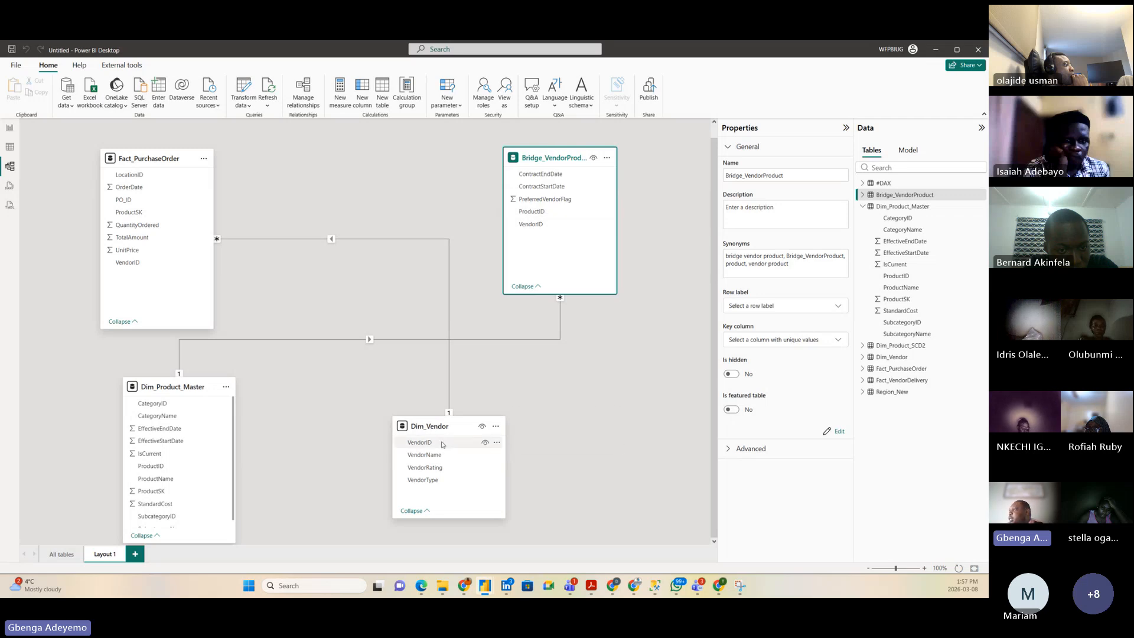
{"action": "left_click_drag", "start_coordinate": [440, 443], "coordinate": [553, 232]}
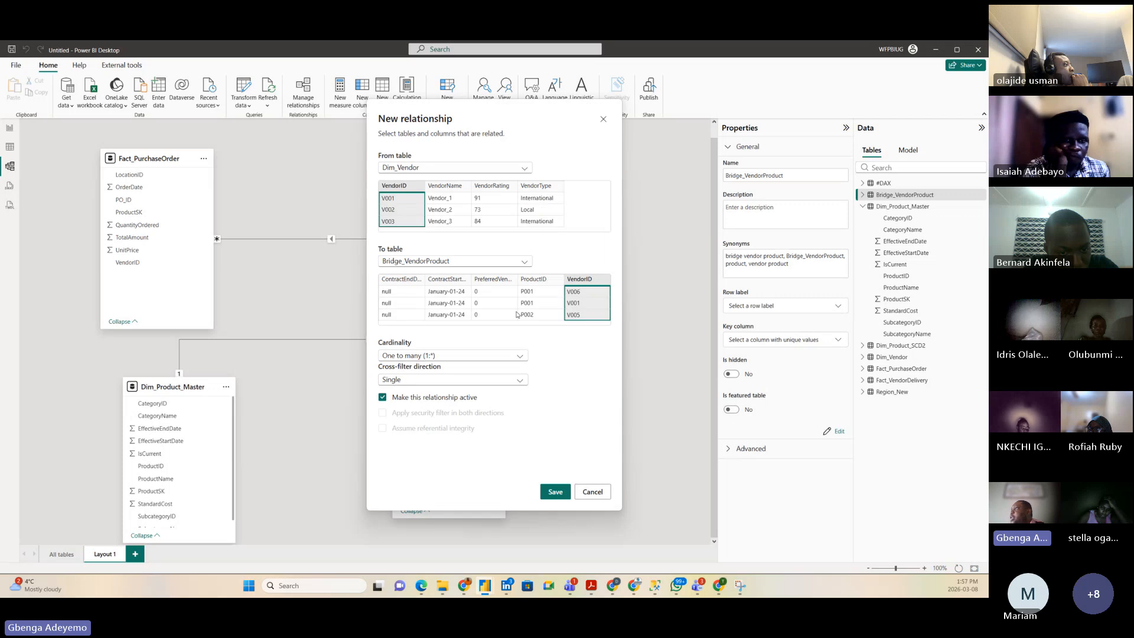
{"action": "left_click", "coordinate": [563, 492]}
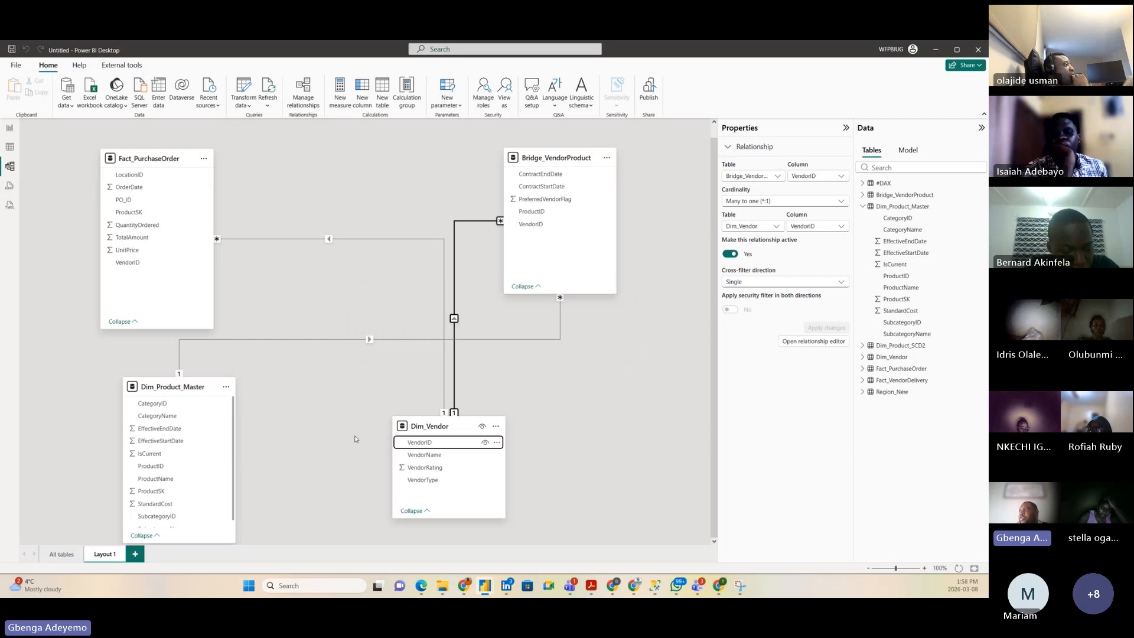
{"action": "left_click", "coordinate": [325, 437]}
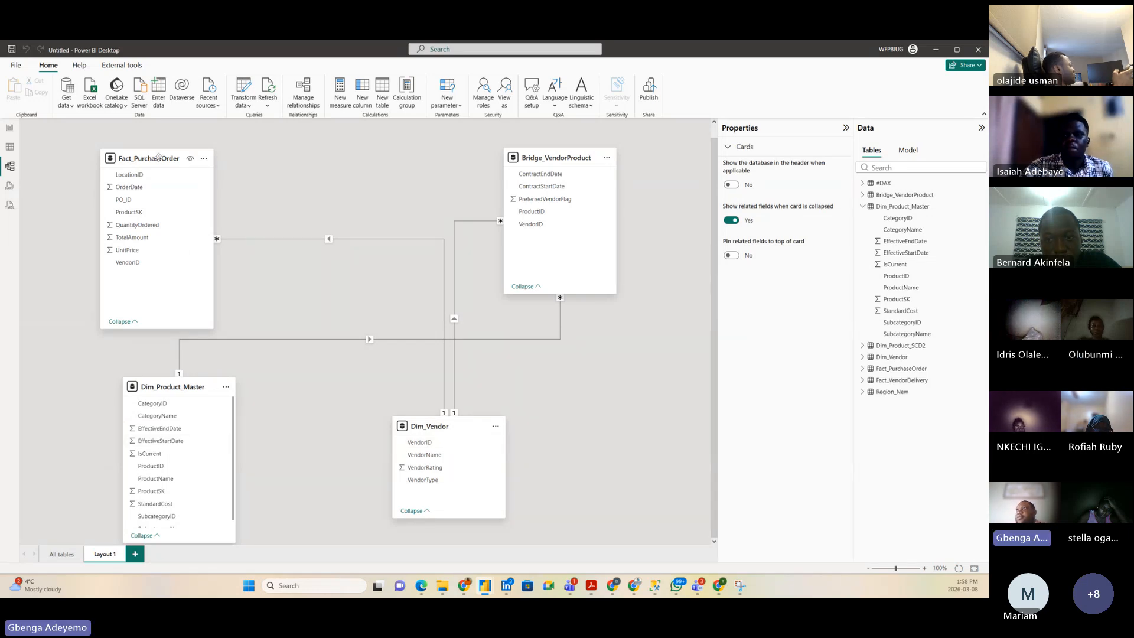
Step: Shift the Fact_PurchaseOrder card a few pixels up-left on Layout 1
{"action": "left_click_drag", "start_coordinate": [158, 156], "coordinate": [154, 150]}
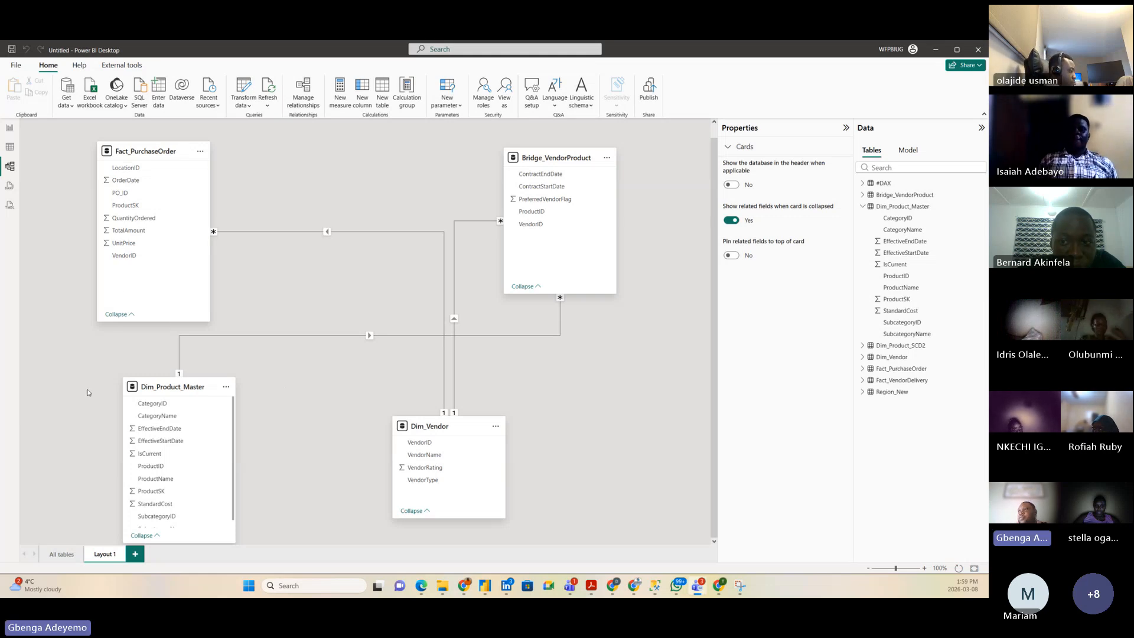
{"action": "left_click", "coordinate": [59, 556]}
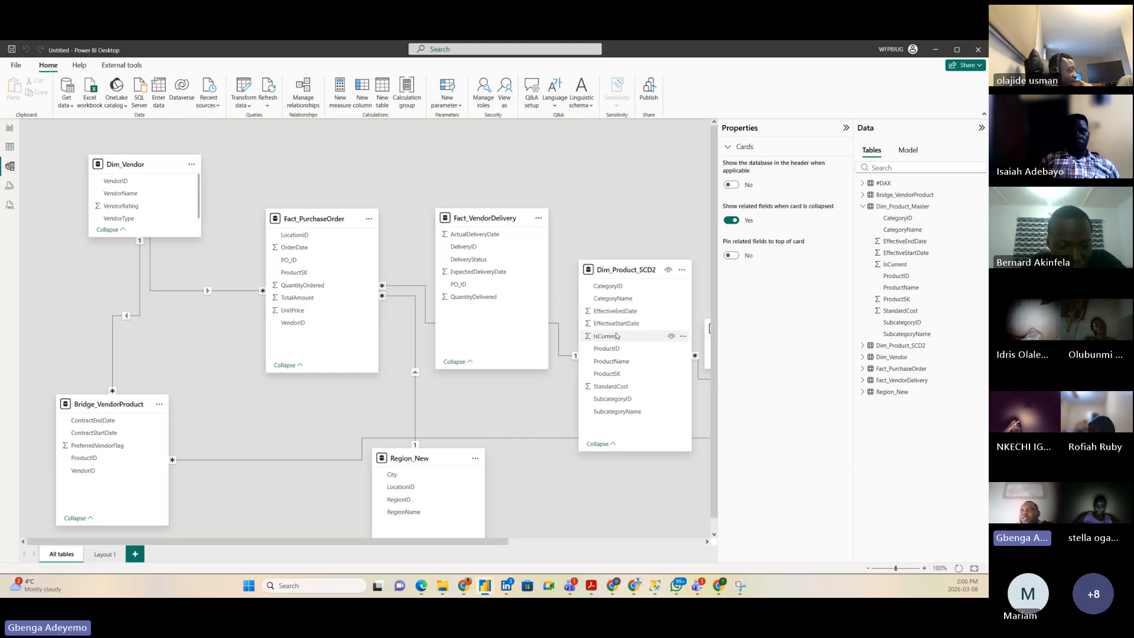
{"action": "left_click", "coordinate": [104, 555]}
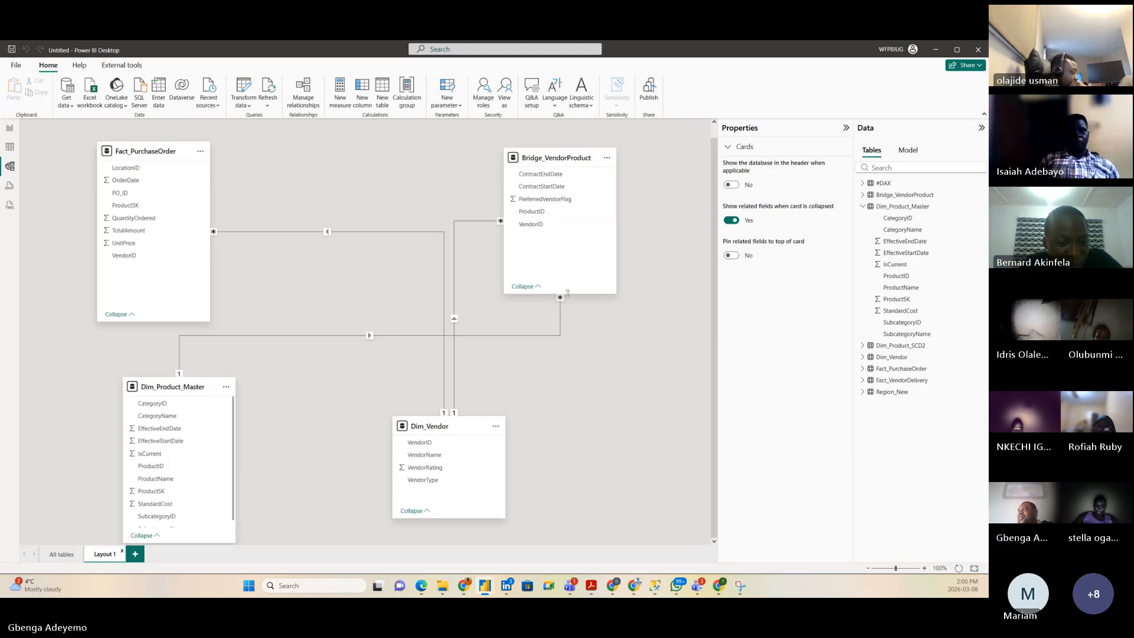
Step: Lengthen the Bridge_VendorProduct card, nudge it up-left, and open its table Properties
{"action": "left_click_drag", "start_coordinate": [568, 293], "coordinate": [581, 310]}
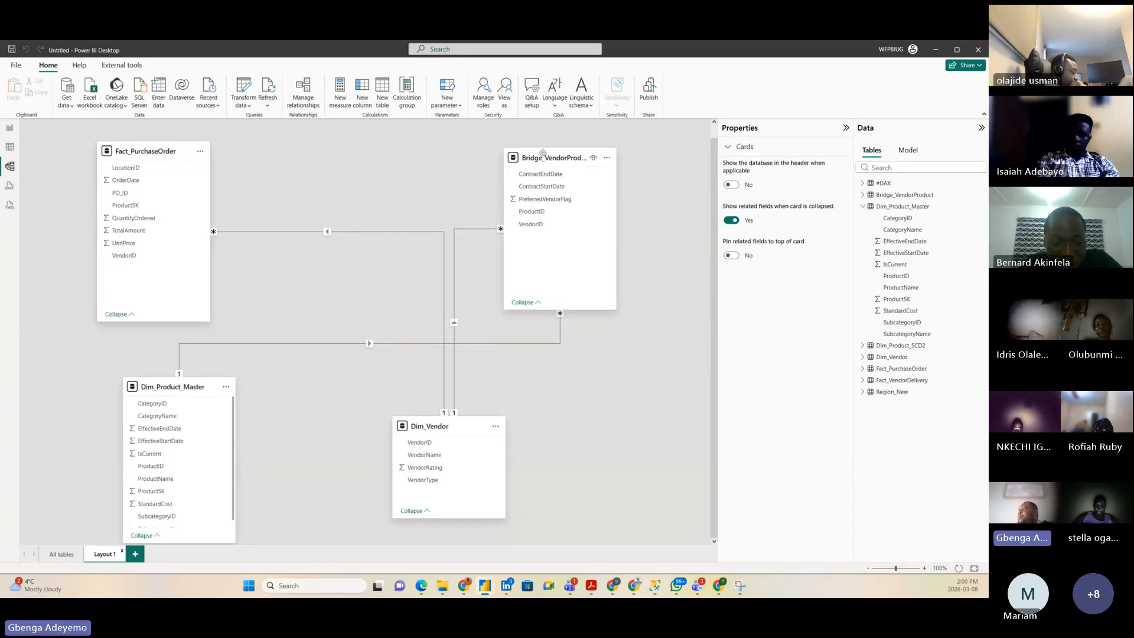
{"action": "left_click_drag", "start_coordinate": [542, 154], "coordinate": [535, 148]}
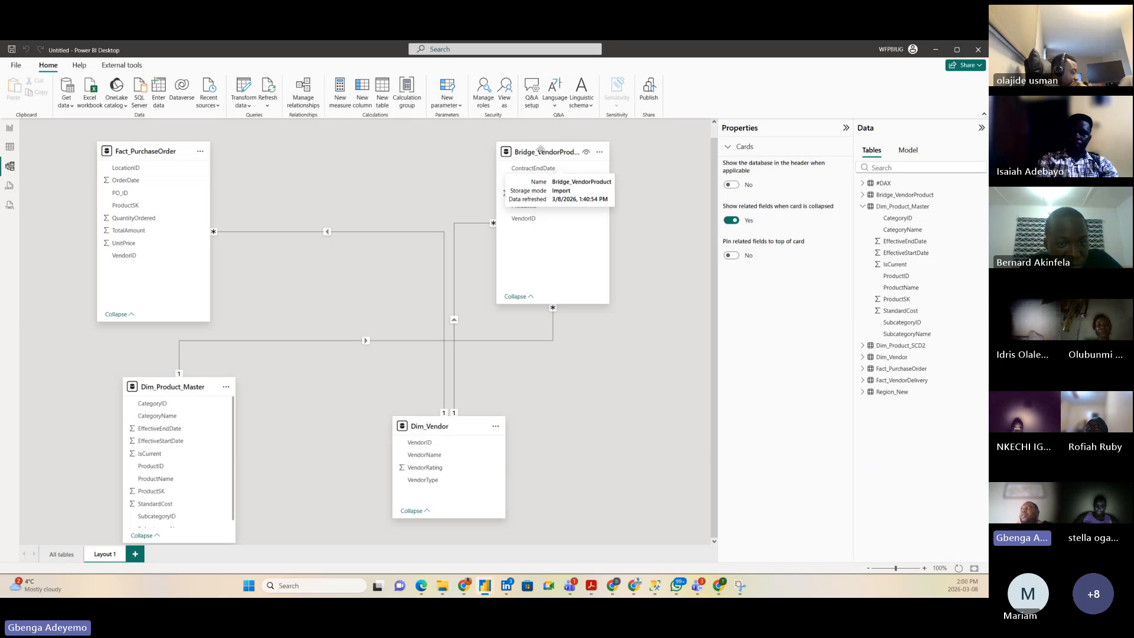
{"action": "left_click", "coordinate": [540, 150]}
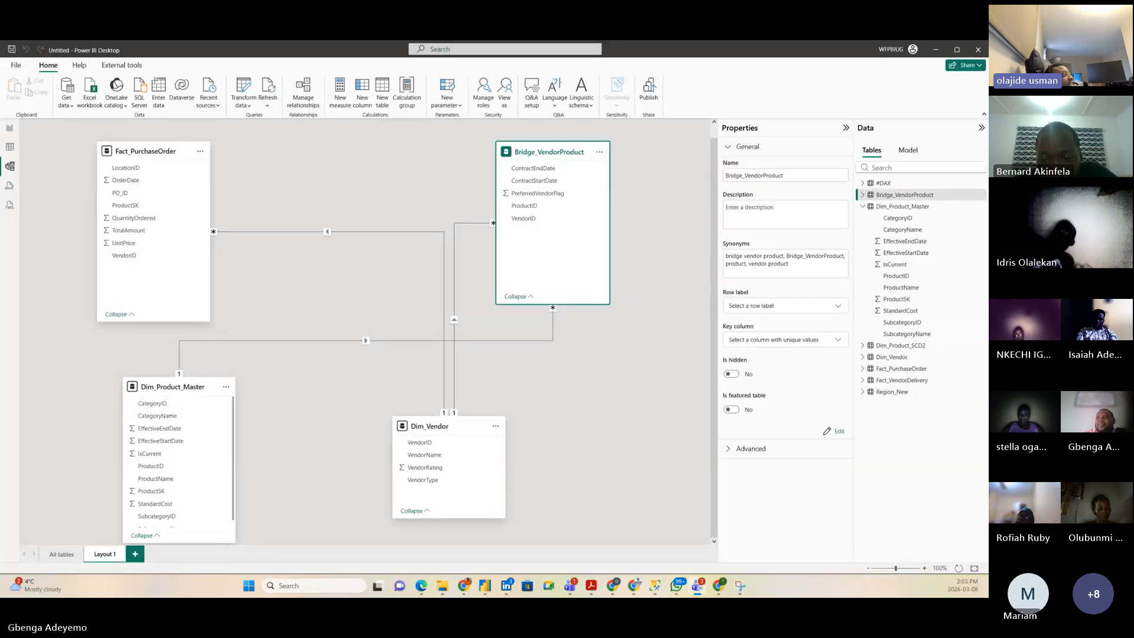
Step: Switch to the All tables diagram showing Fact_VendorDelivery, Dim_Product_SCD2 and Region_New
{"action": "left_click", "coordinate": [56, 554]}
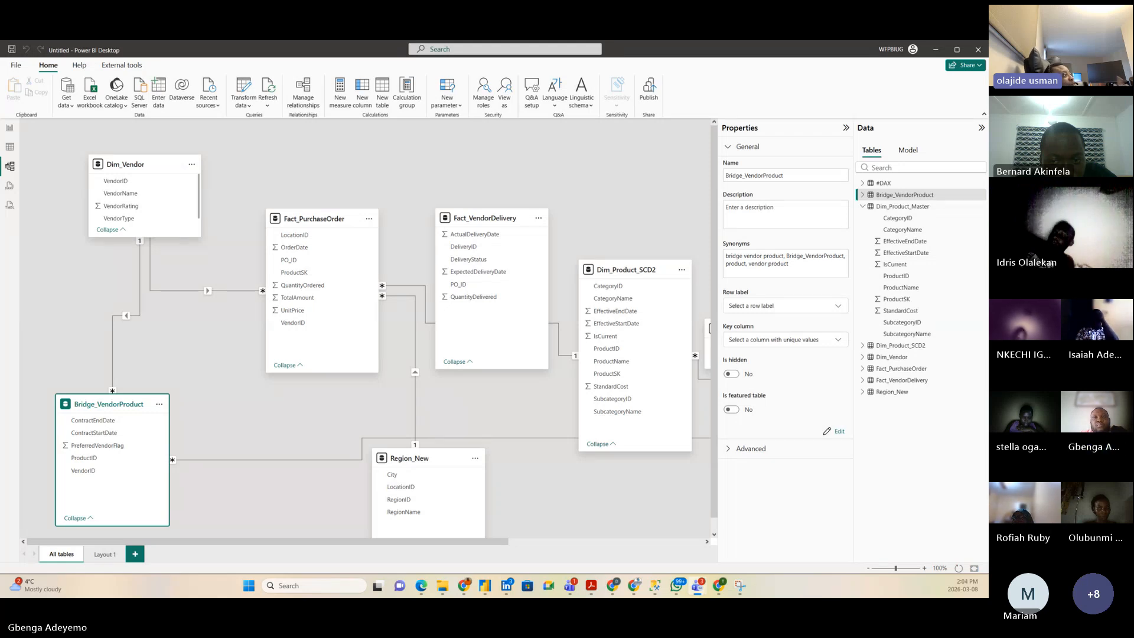
Step: Back in Layout 1, stretch the Dim_Product_Master card down until SubcategoryName is visible
{"action": "left_click", "coordinate": [100, 554]}
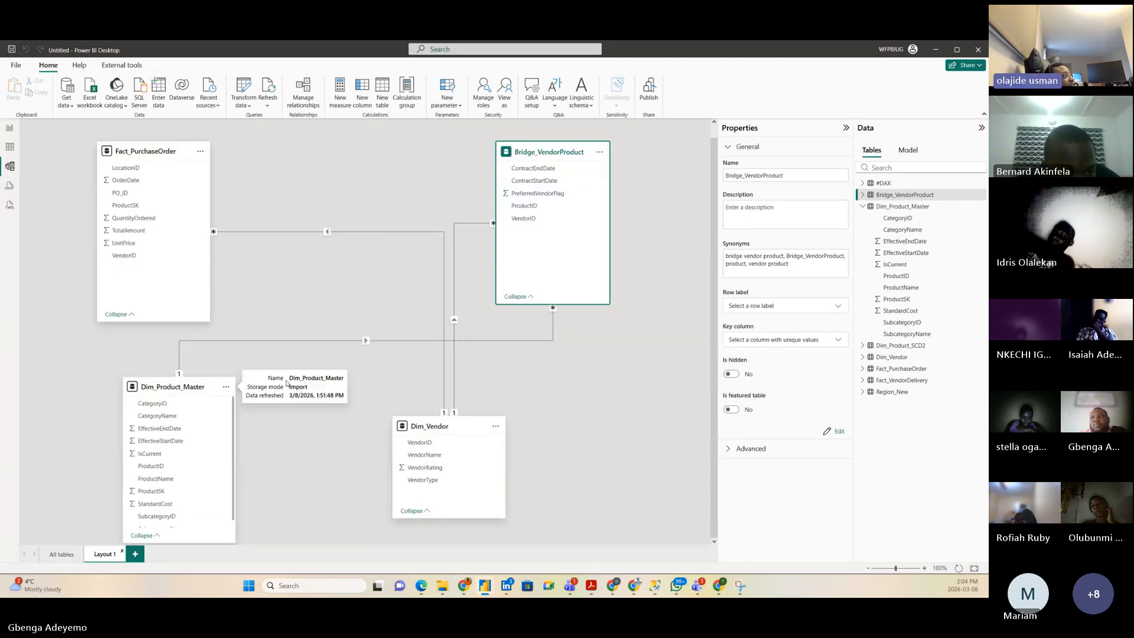
{"action": "left_click_drag", "start_coordinate": [189, 382], "coordinate": [189, 367]}
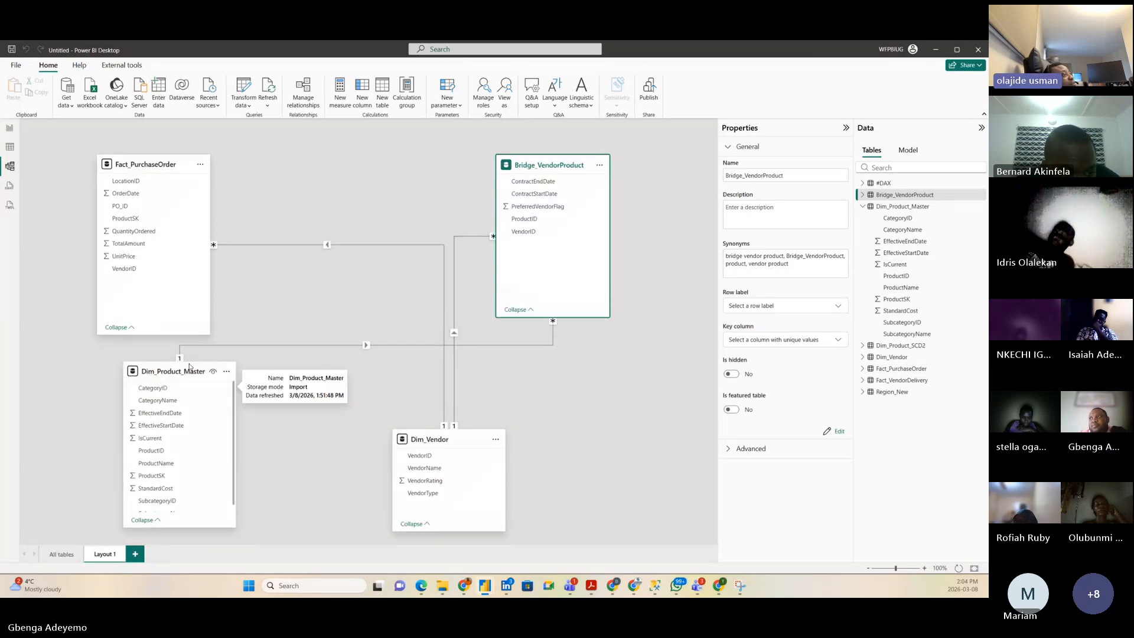
{"action": "left_click_drag", "start_coordinate": [205, 526], "coordinate": [205, 536]}
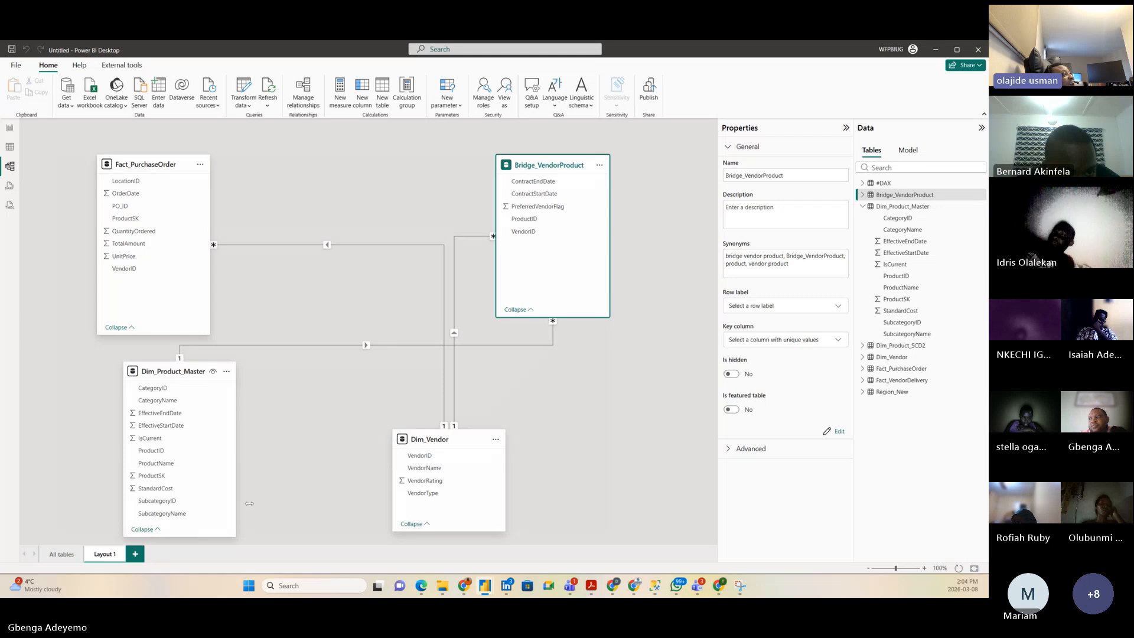
{"action": "left_click", "coordinate": [301, 443]}
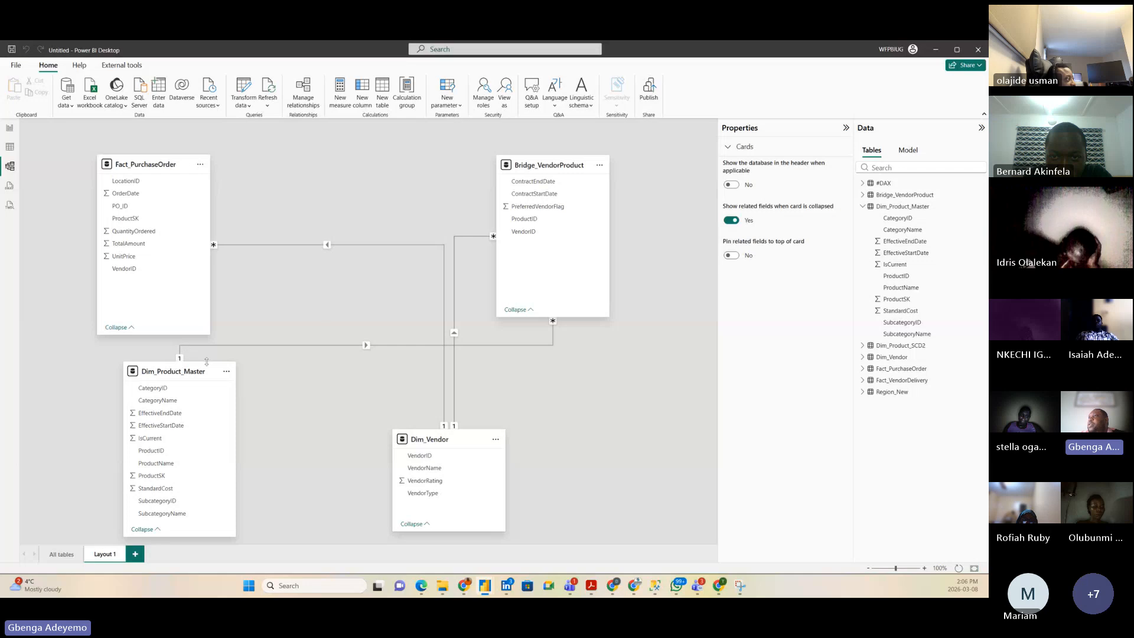
Step: Shift Dim_Product_Master and Dim_Vendor further right in the Layout 1 diagram
{"action": "left_click_drag", "start_coordinate": [181, 371], "coordinate": [214, 368]}
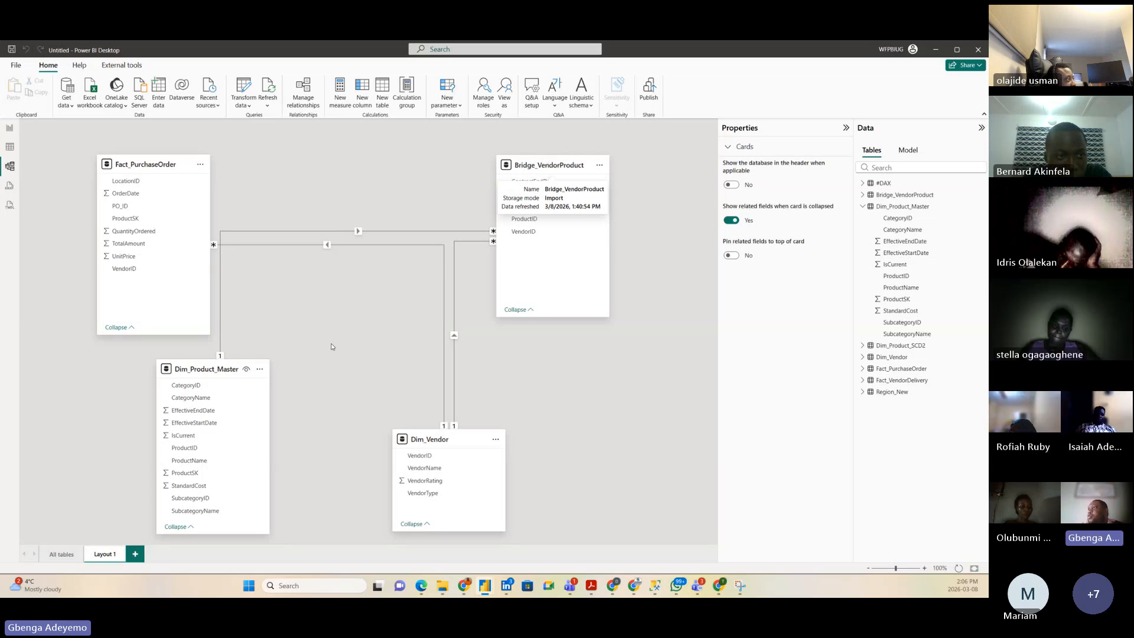
{"action": "left_click_drag", "start_coordinate": [246, 373], "coordinate": [329, 366]}
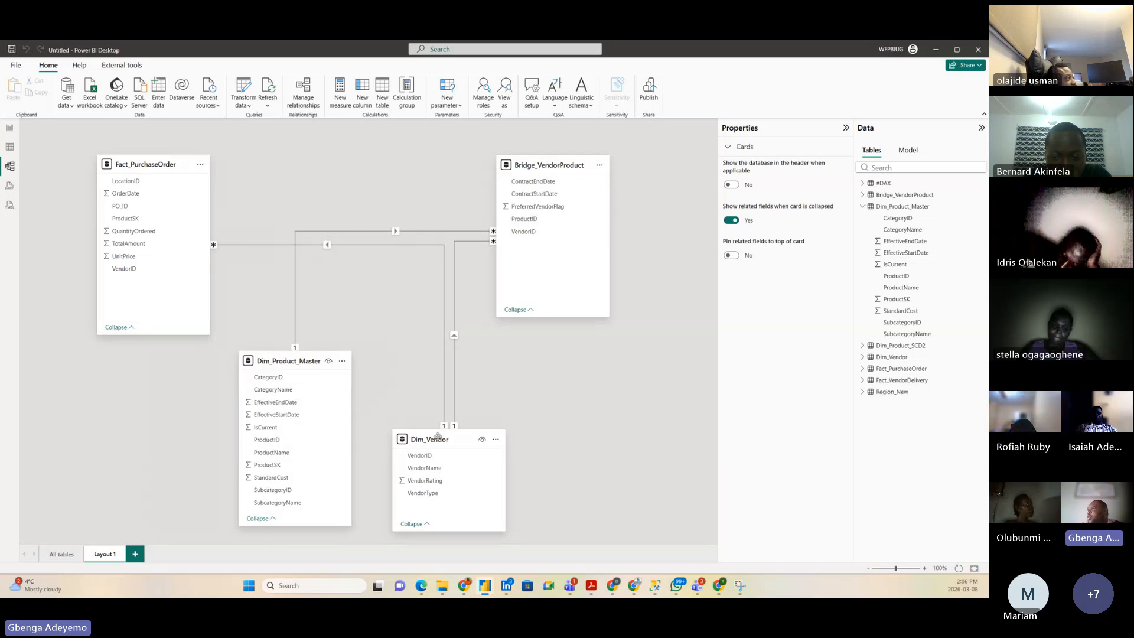
{"action": "left_click_drag", "start_coordinate": [438, 437], "coordinate": [555, 432]}
{"action": "left_click_drag", "start_coordinate": [296, 366], "coordinate": [369, 371]}
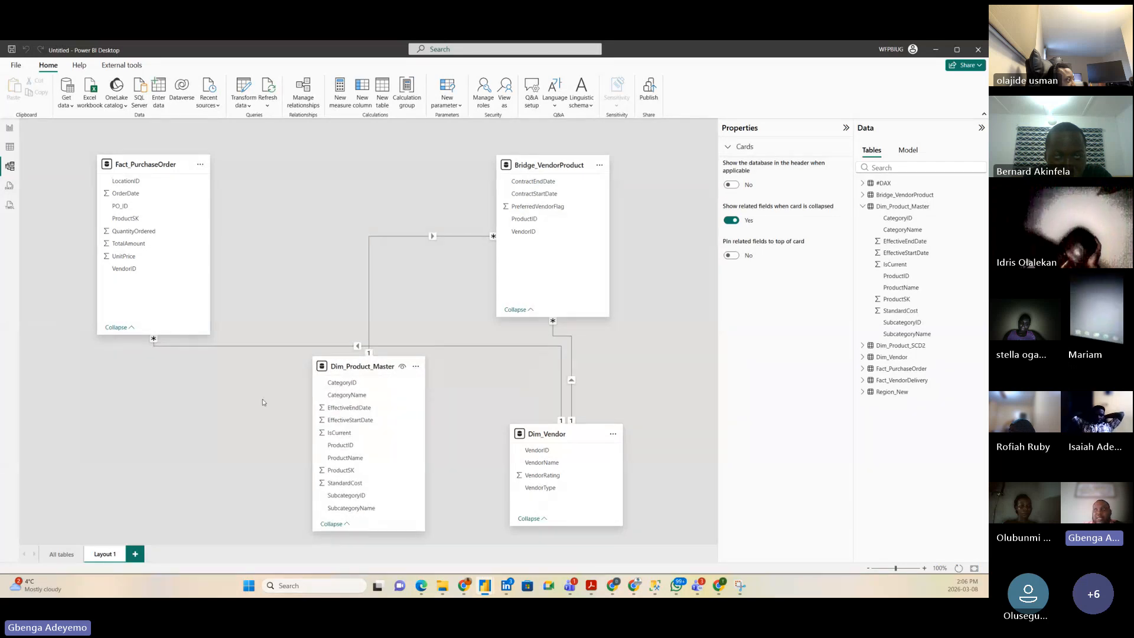
Step: Compare the All tables and Layout 1 diagrams, then return to the VendorName report page
{"action": "left_click", "coordinate": [57, 554]}
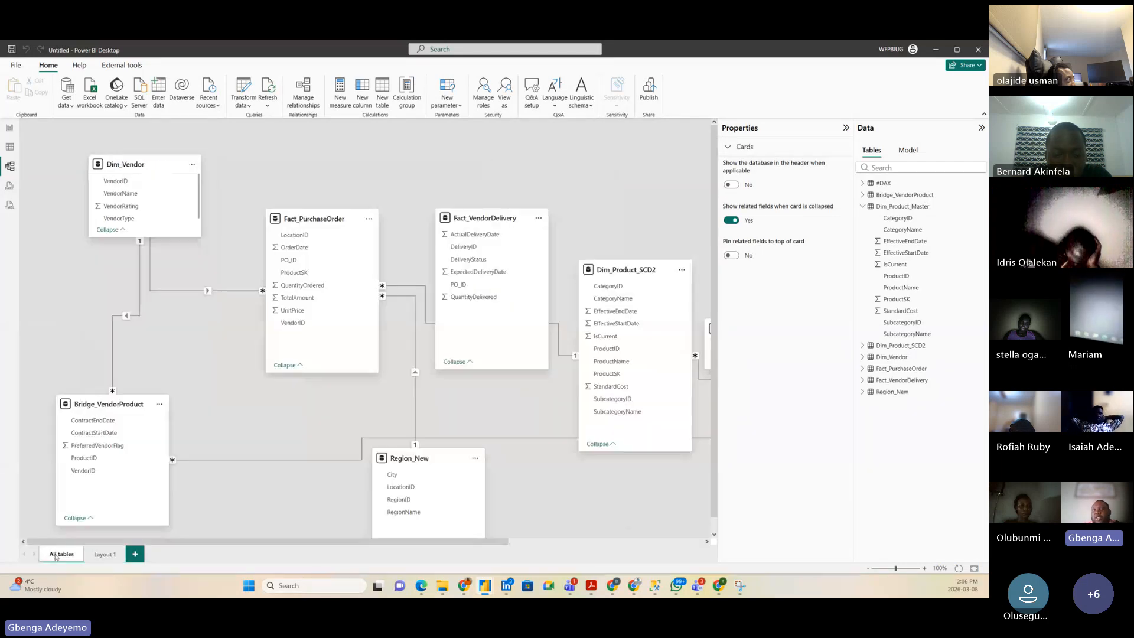
{"action": "left_click", "coordinate": [93, 554]}
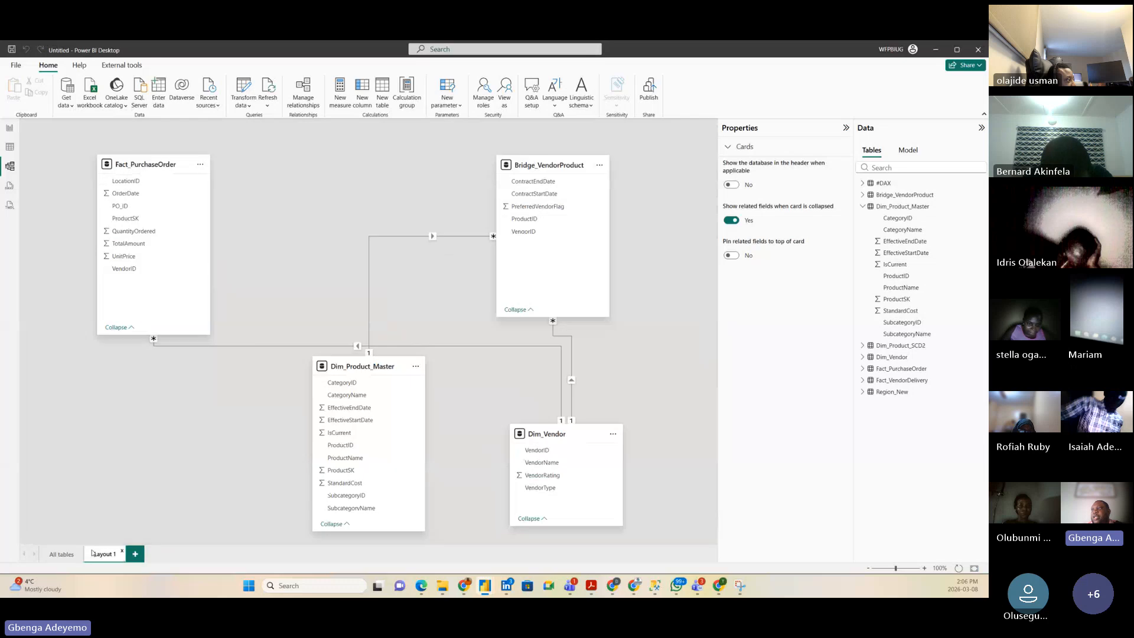
{"action": "left_click", "coordinate": [55, 556]}
{"action": "left_click", "coordinate": [108, 556]}
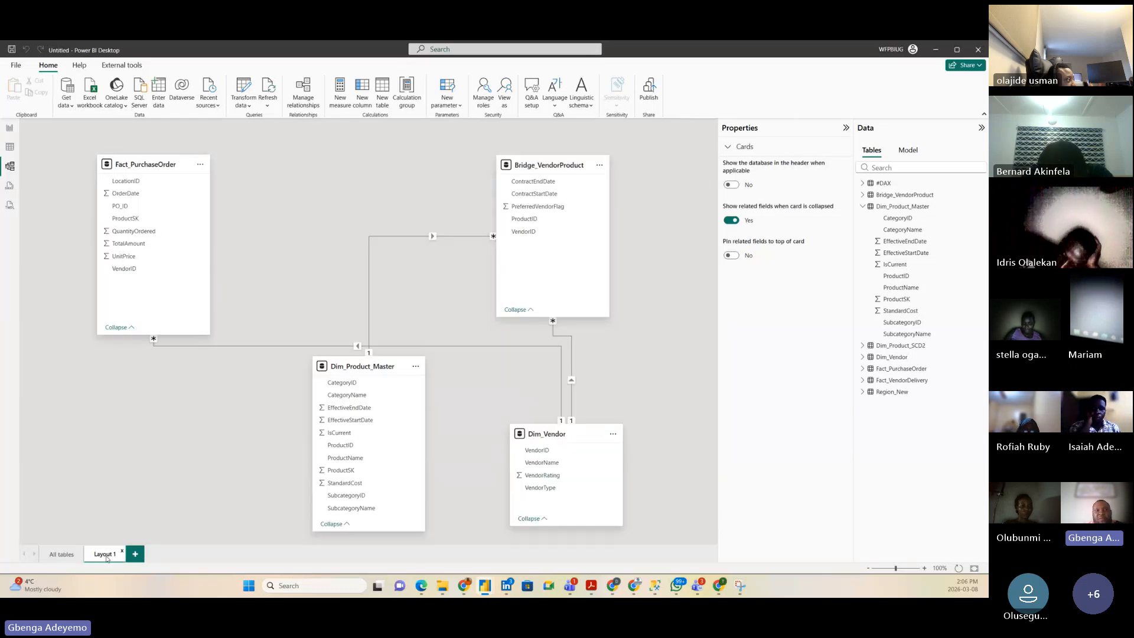
{"action": "left_click", "coordinate": [59, 555]}
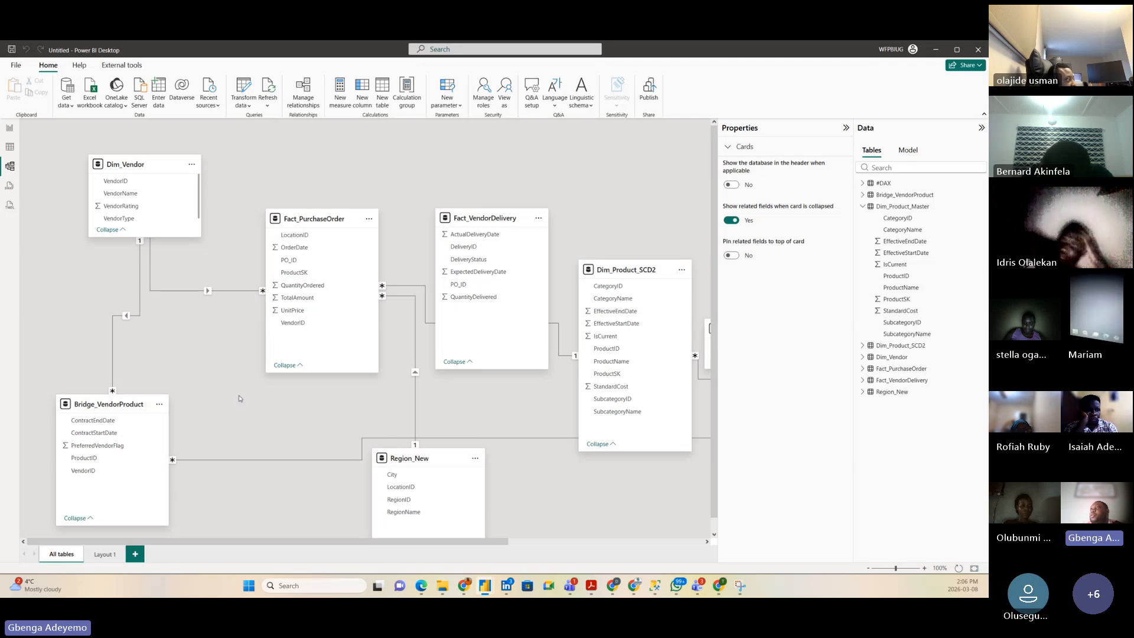
{"action": "left_click", "coordinate": [9, 127]}
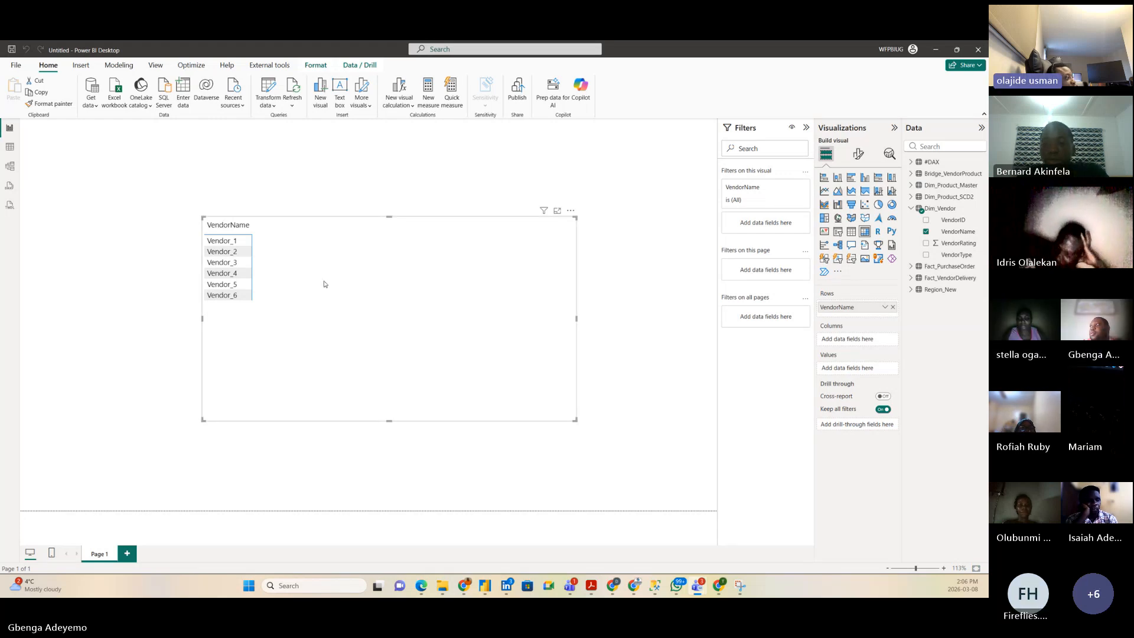
Step: Nudge the VendorName table visual up and left, then return to the model diagram
{"action": "left_click_drag", "start_coordinate": [324, 284], "coordinate": [302, 272]}
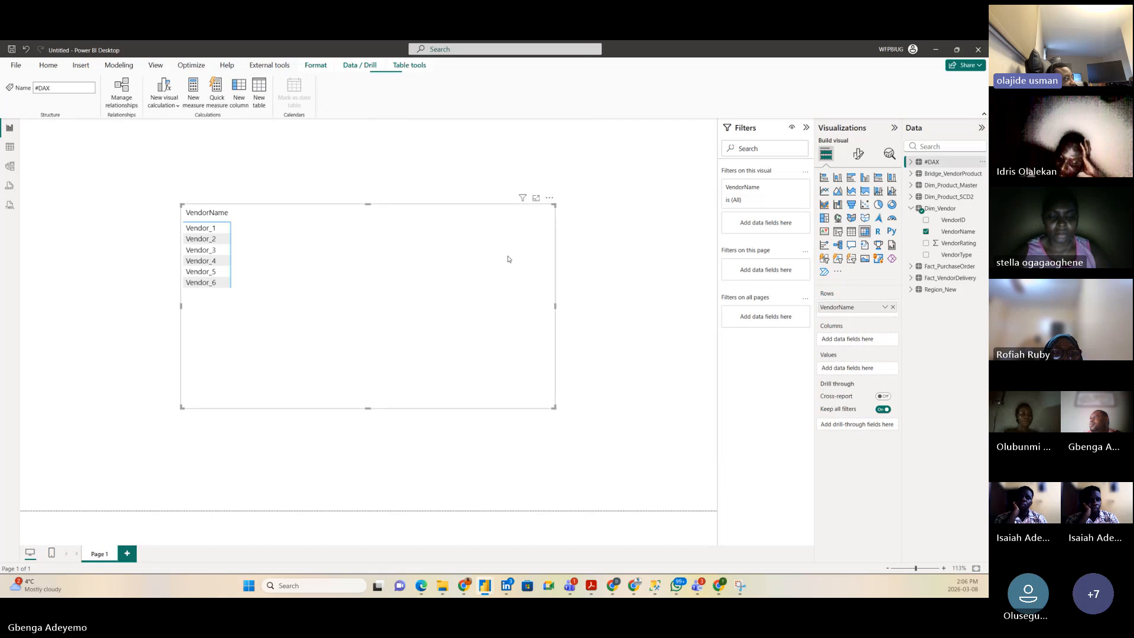
{"action": "left_click", "coordinate": [10, 166]}
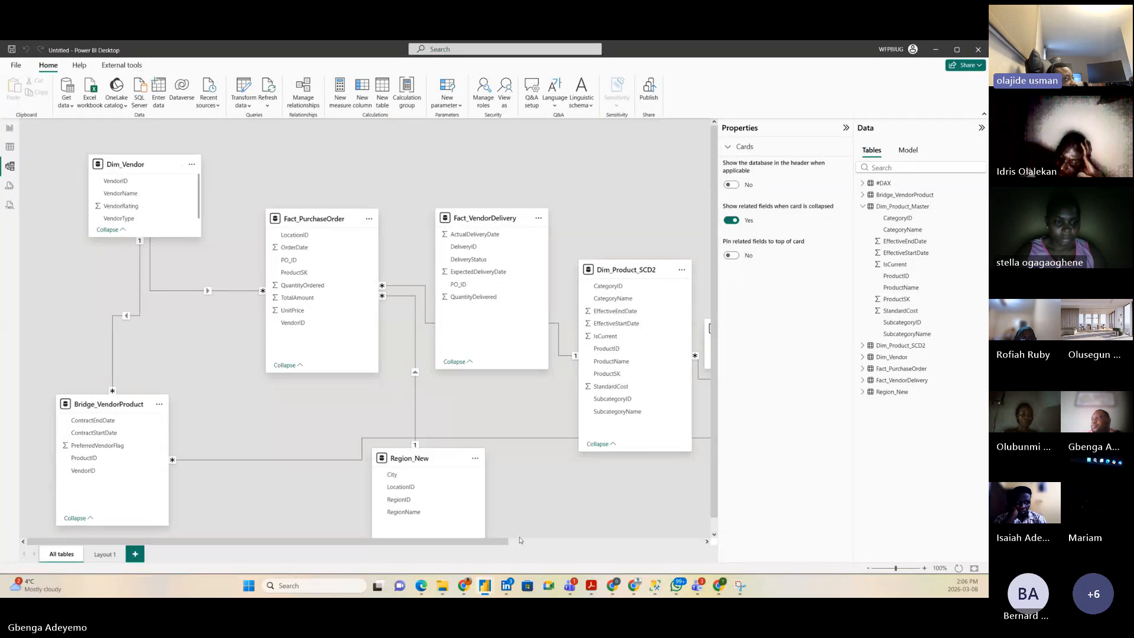
Step: In the All tables diagram, move Dim_Product_Master to the lower left beside Bridge_VendorProduct
{"action": "left_click_drag", "start_coordinate": [502, 541], "coordinate": [699, 543]}
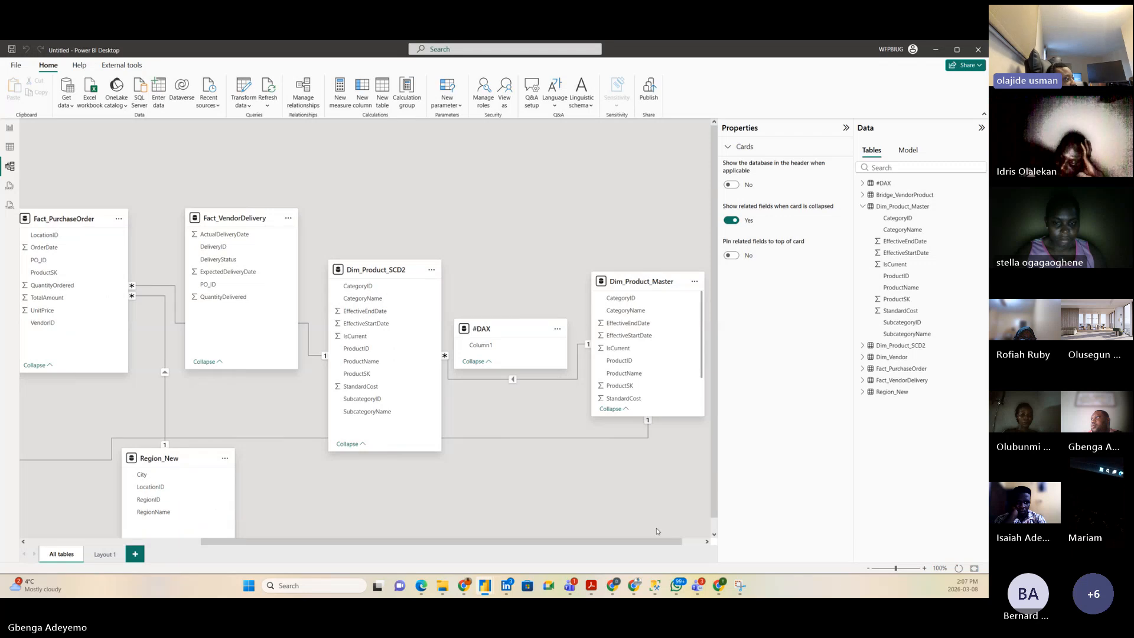
{"action": "left_click_drag", "start_coordinate": [654, 284], "coordinate": [115, 408]}
{"action": "scroll", "coordinate": [190, 437], "scroll_direction": "left", "scroll_amount": 3}
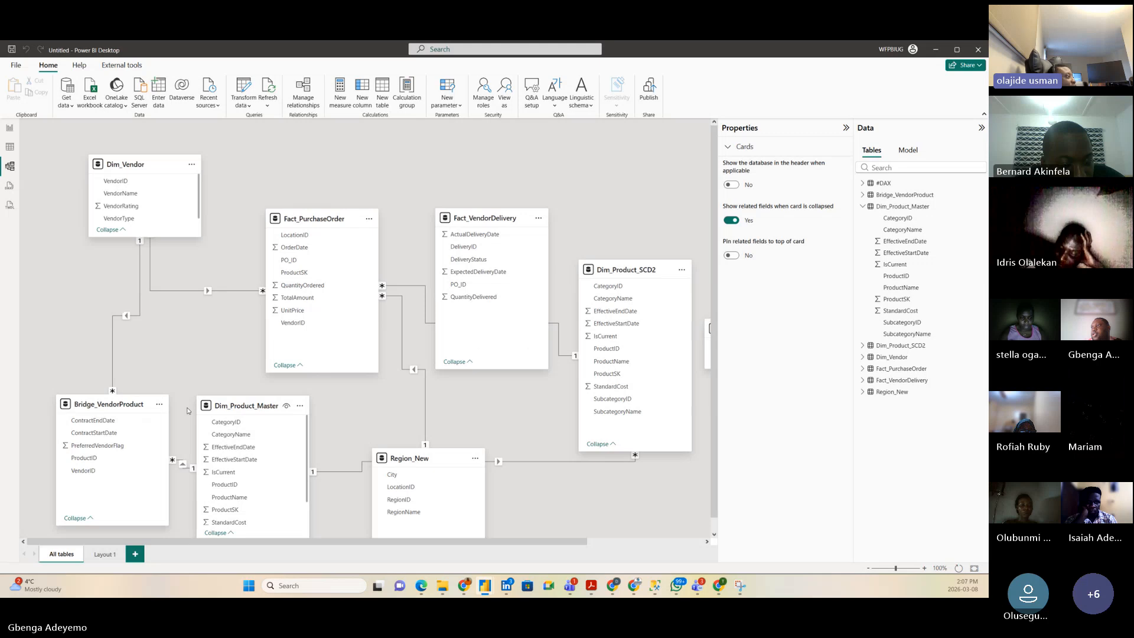
{"action": "left_click_drag", "start_coordinate": [237, 400], "coordinate": [277, 392]}
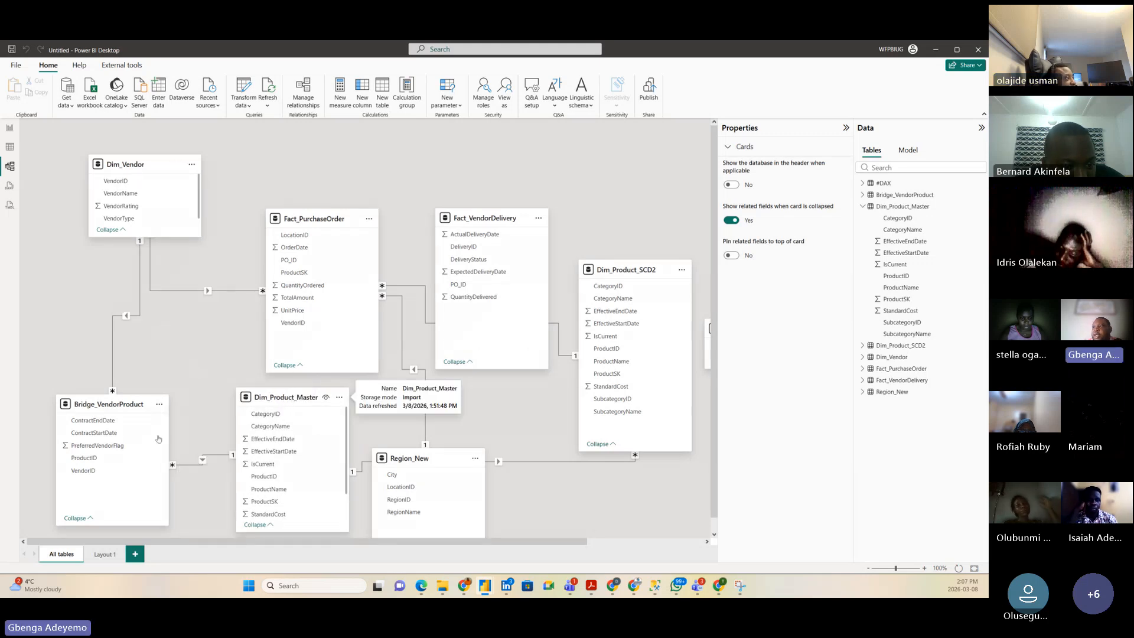
Step: Check Layout 1, go back to the report page, and select the #DAX table
{"action": "left_click", "coordinate": [104, 556]}
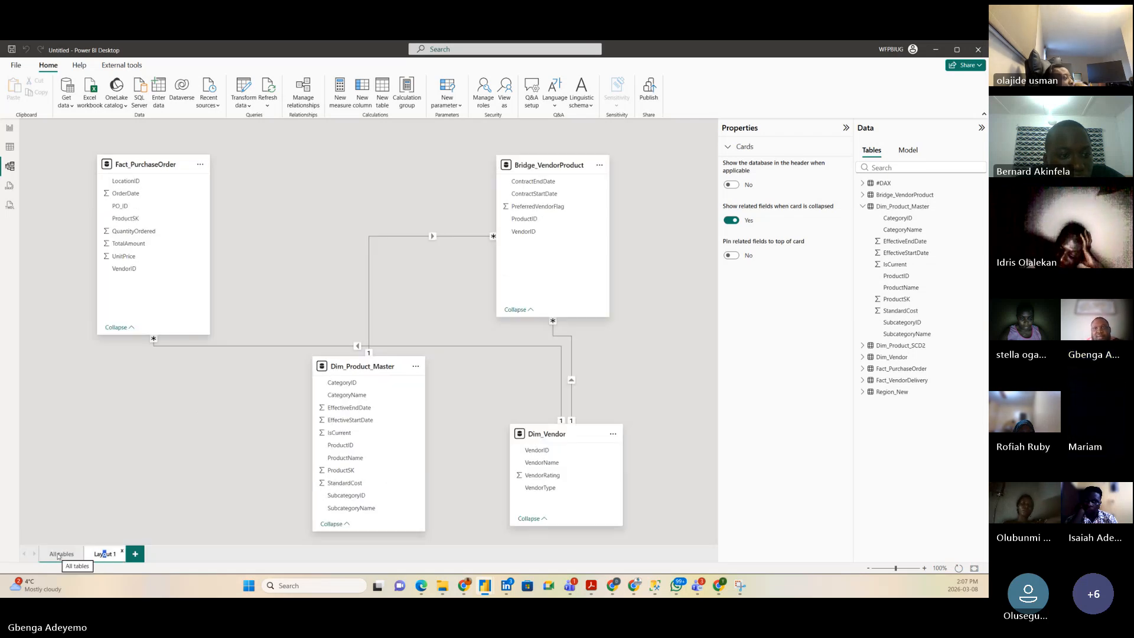
{"action": "left_click", "coordinate": [59, 556]}
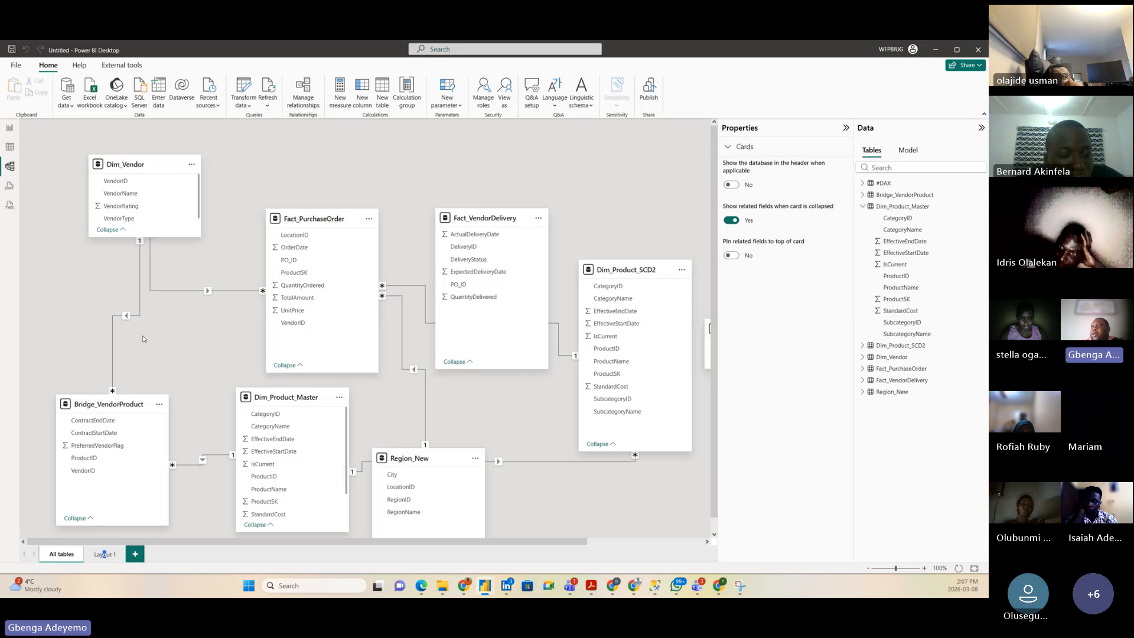
{"action": "left_click", "coordinate": [10, 130]}
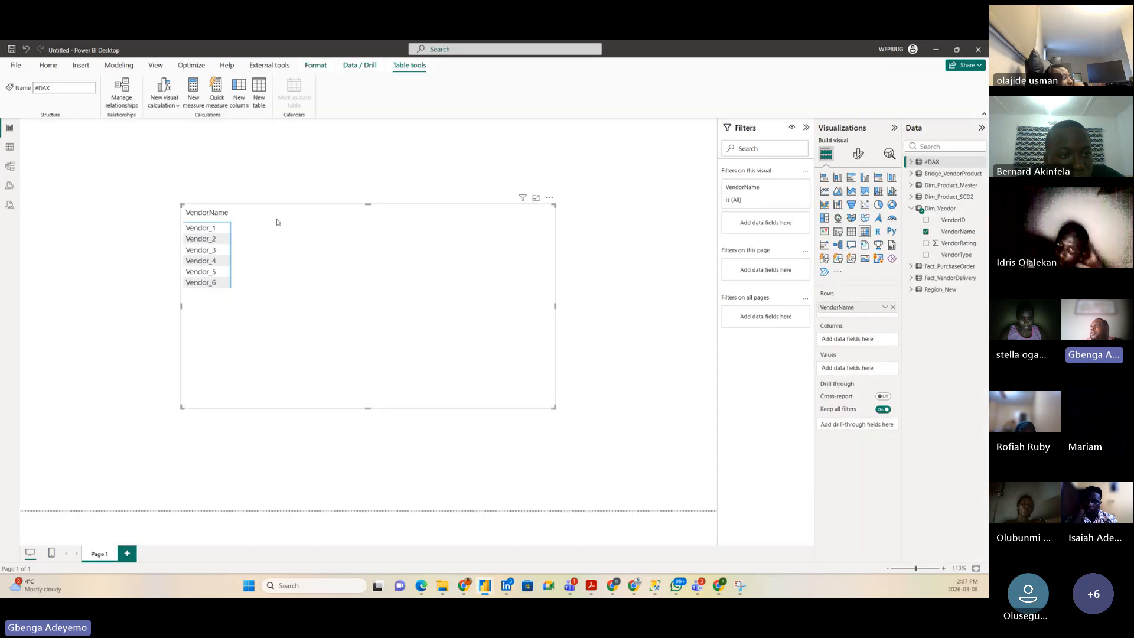
{"action": "left_click", "coordinate": [937, 163]}
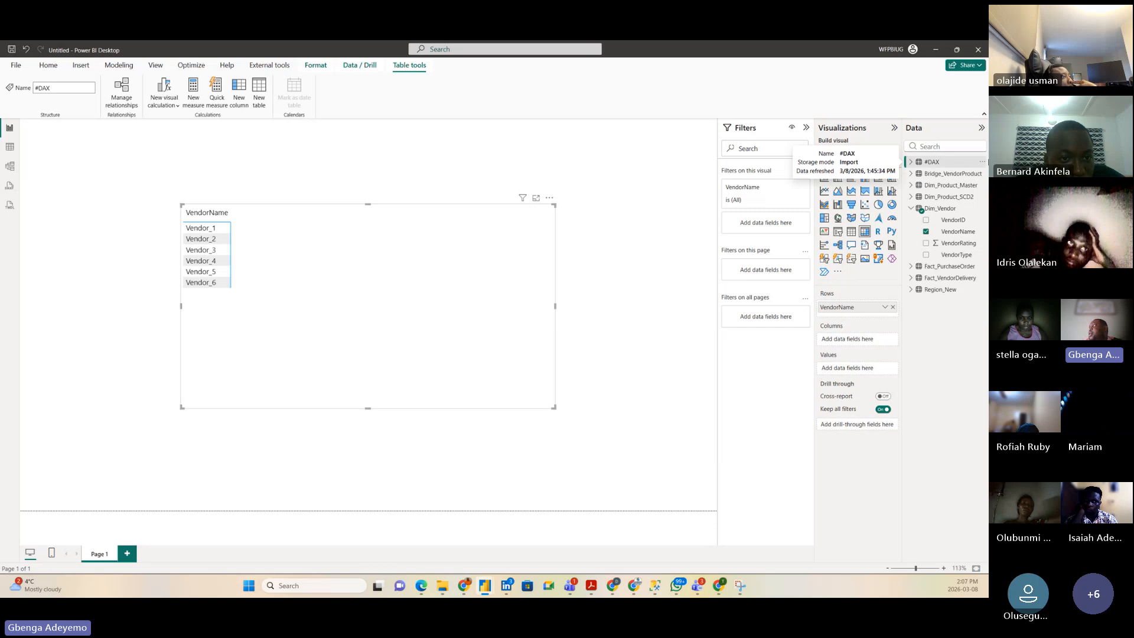
Step: Start a #DAX measure named Contracted using the DISTINCTCOUNT function
{"action": "right_click", "coordinate": [953, 164]}
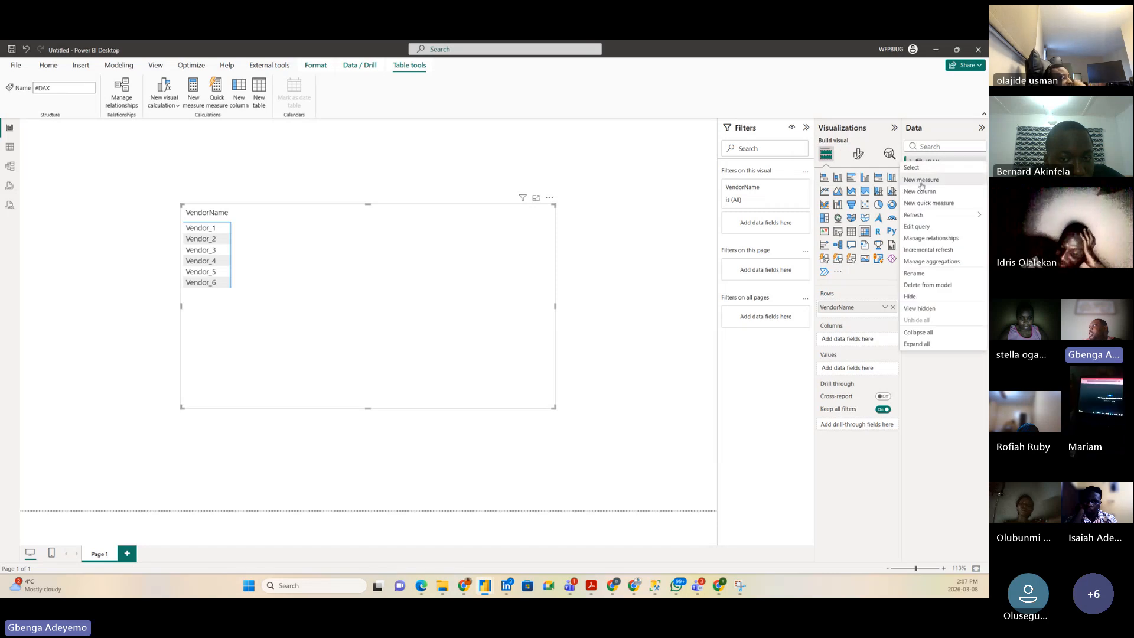
{"action": "key", "text": "Escape"}
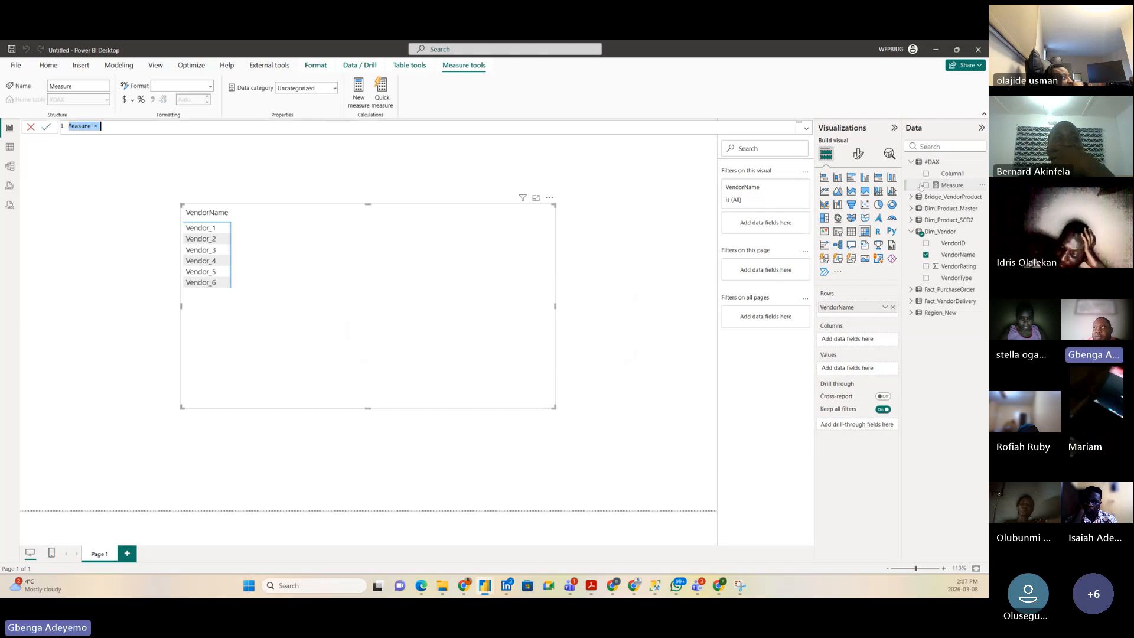
{"action": "type", "text": "Contrac"}
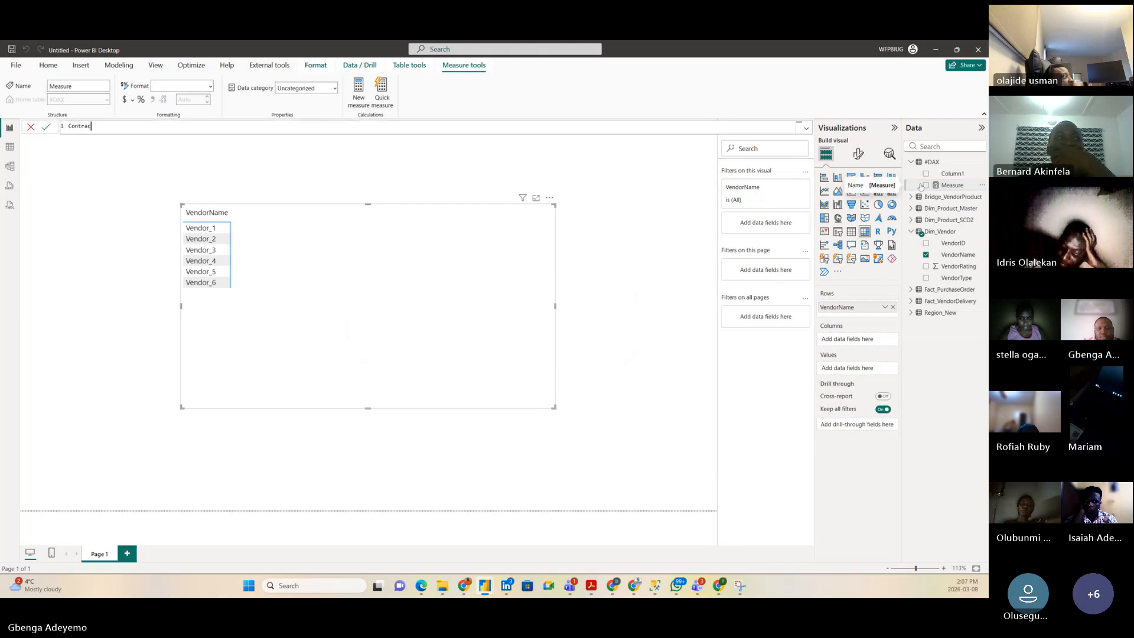
{"action": "type", "text": "ted ="}
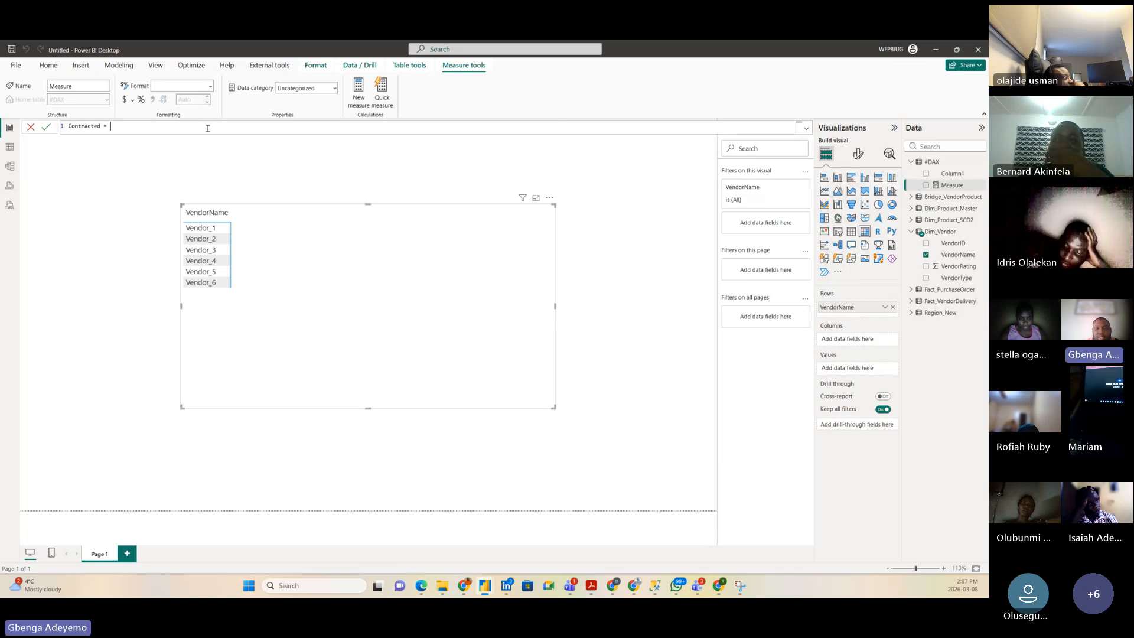
{"action": "scroll", "coordinate": [204, 126], "scroll_direction": "up", "scroll_amount": 5}
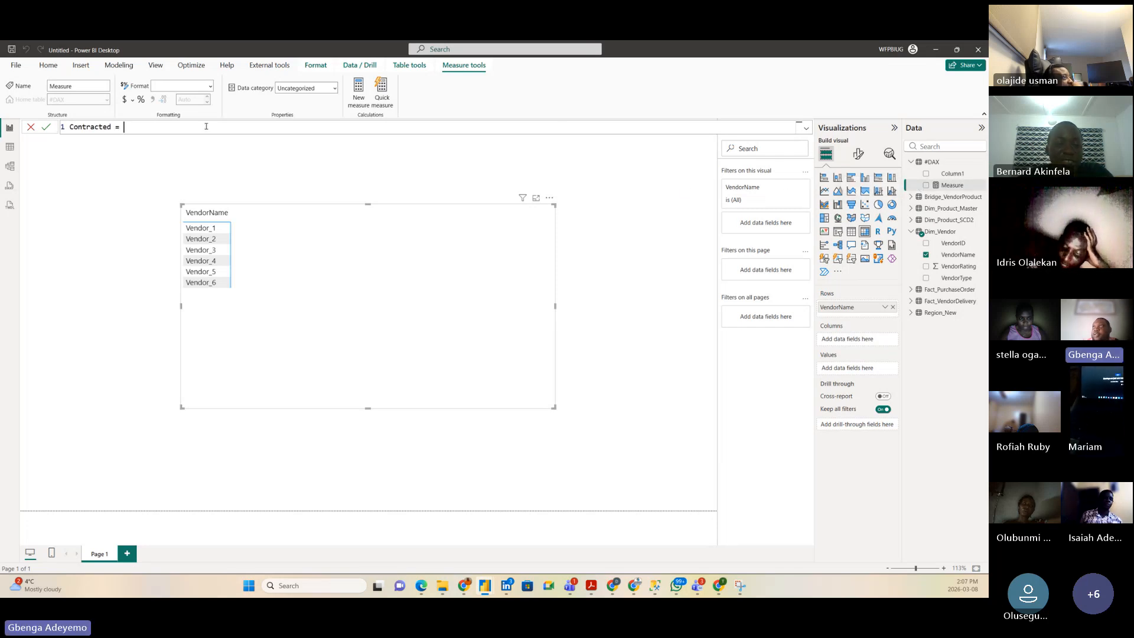
{"action": "scroll", "coordinate": [200, 124], "scroll_direction": "up", "scroll_amount": 2}
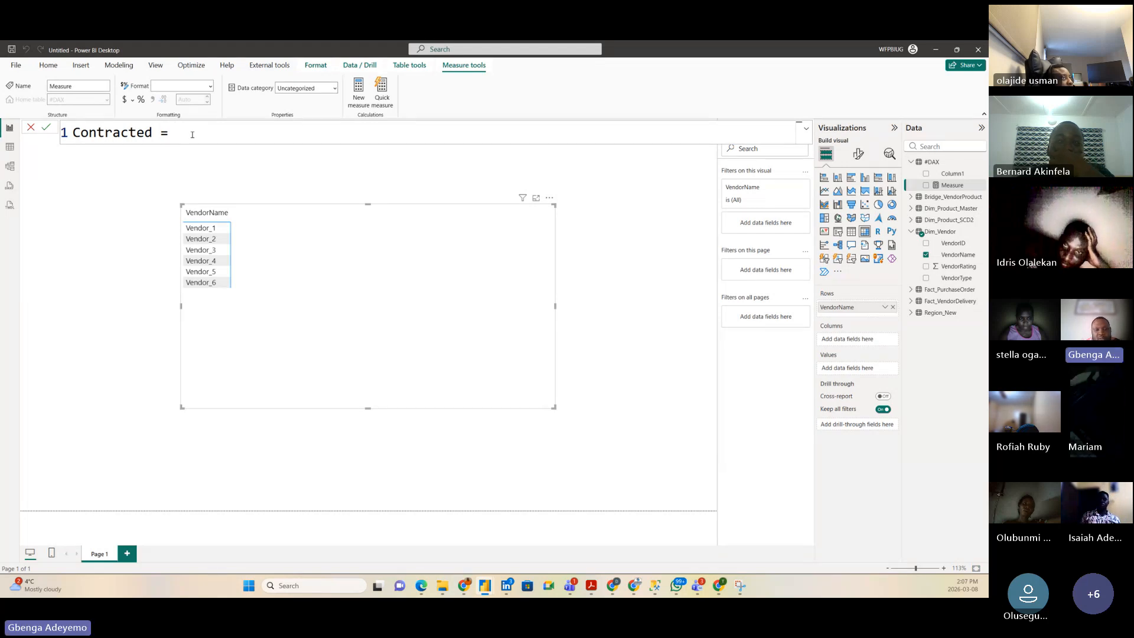
{"action": "type", "text": "disti"}
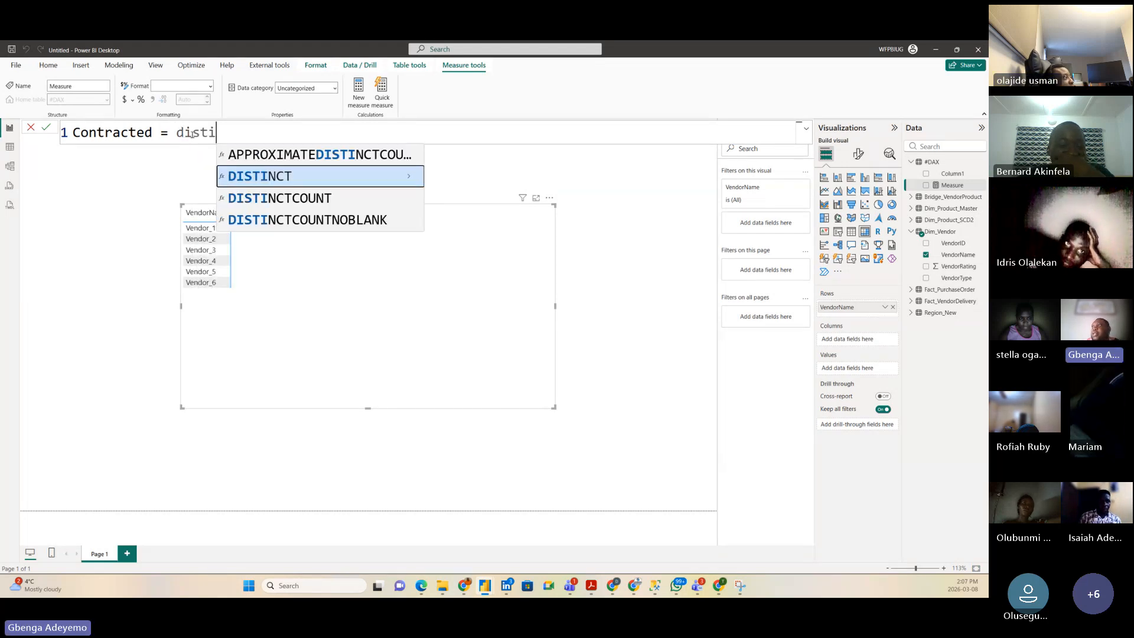
{"action": "left_click", "coordinate": [268, 198]}
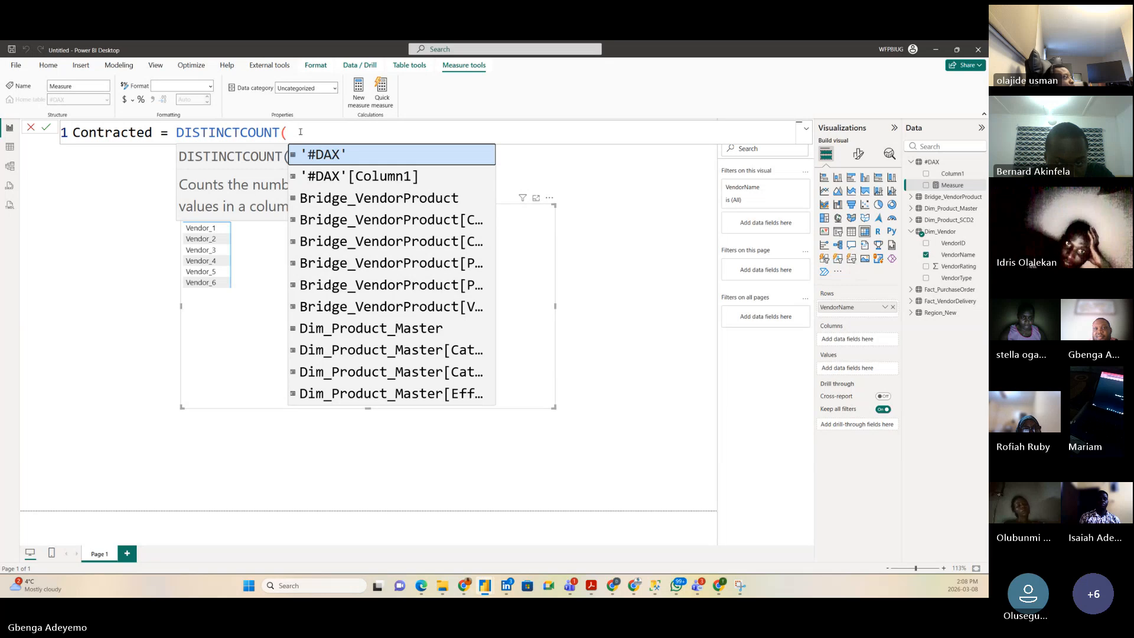
Step: Finish Contracted as DISTINCTCOUNT(Bridge_VendorProduct[ProductID]) and add it to the vendor table
{"action": "type", "text": "prod"}
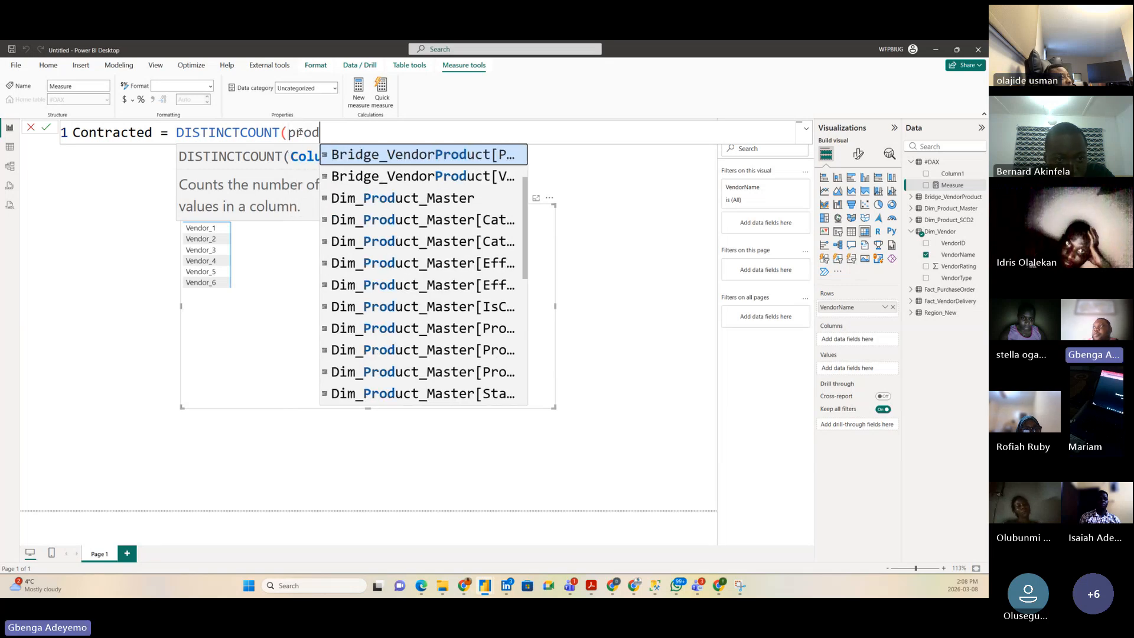
{"action": "scroll", "coordinate": [416, 321], "scroll_direction": "down", "scroll_amount": 4}
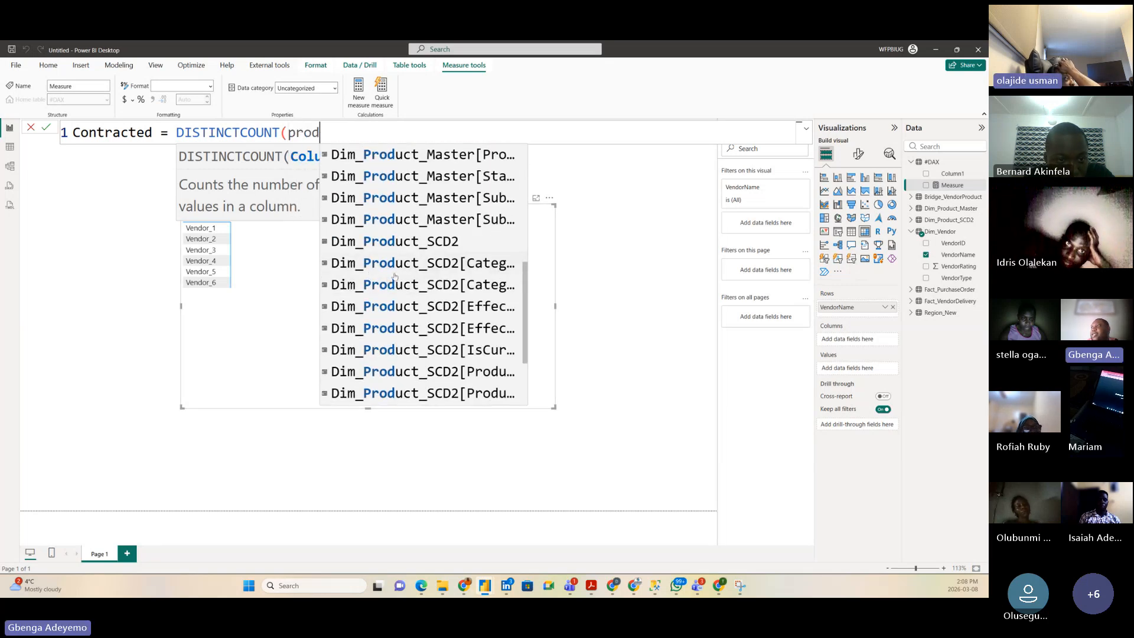
{"action": "scroll", "coordinate": [416, 322], "scroll_direction": "up", "scroll_amount": 1}
{"action": "scroll", "coordinate": [415, 322], "scroll_direction": "up", "scroll_amount": 4}
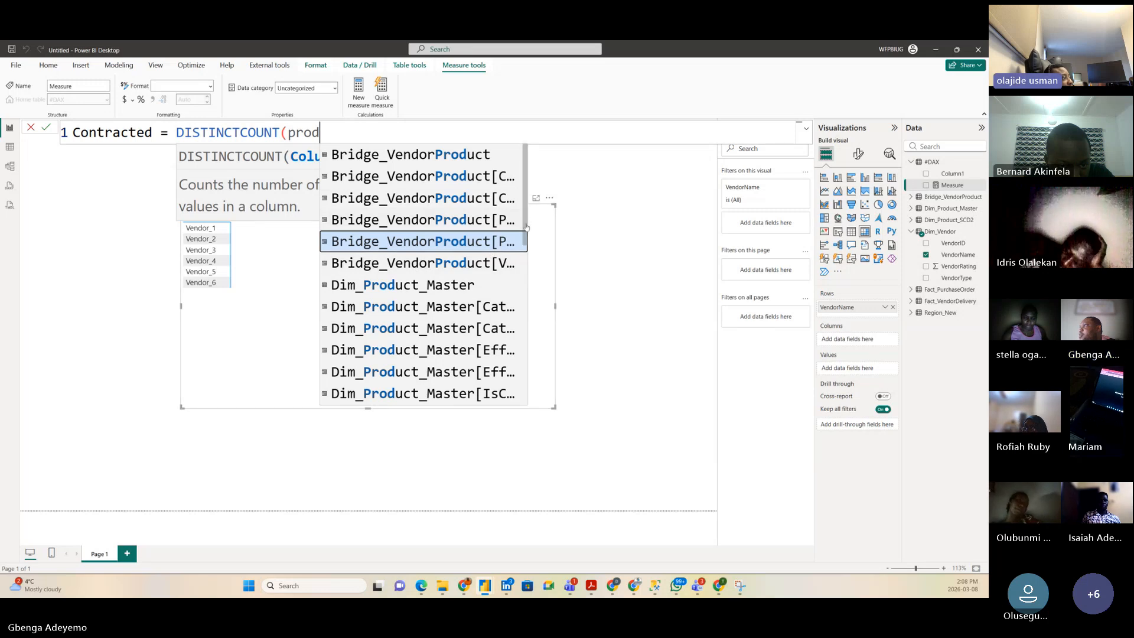
{"action": "left_click_drag", "start_coordinate": [528, 224], "coordinate": [647, 221]}
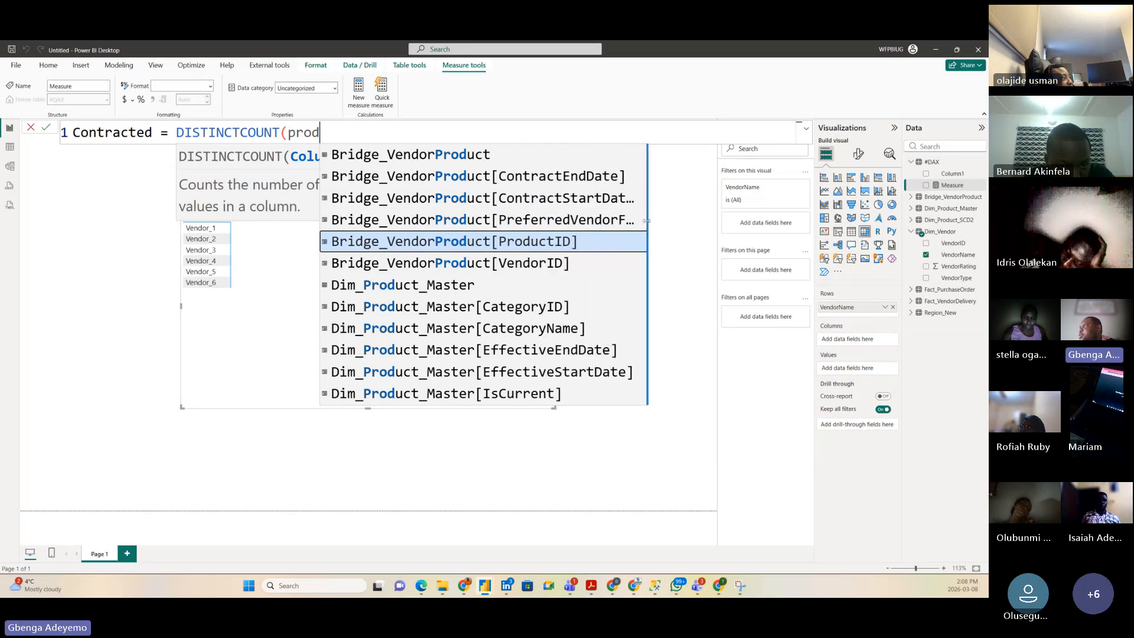
{"action": "left_click", "coordinate": [517, 242]}
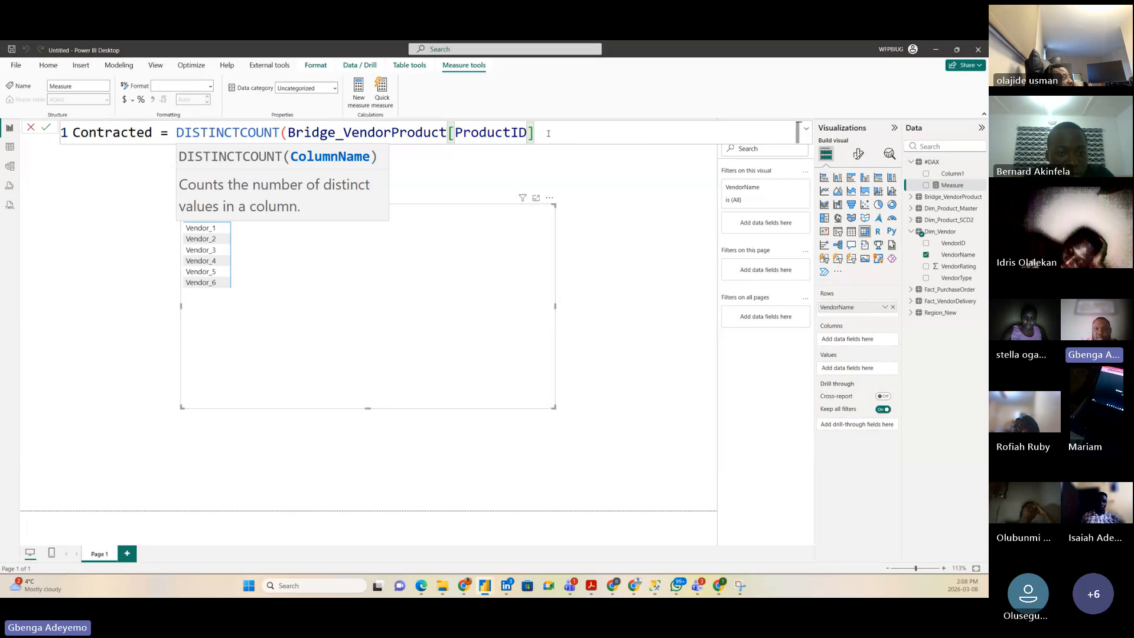
{"action": "type", "text": ")"}
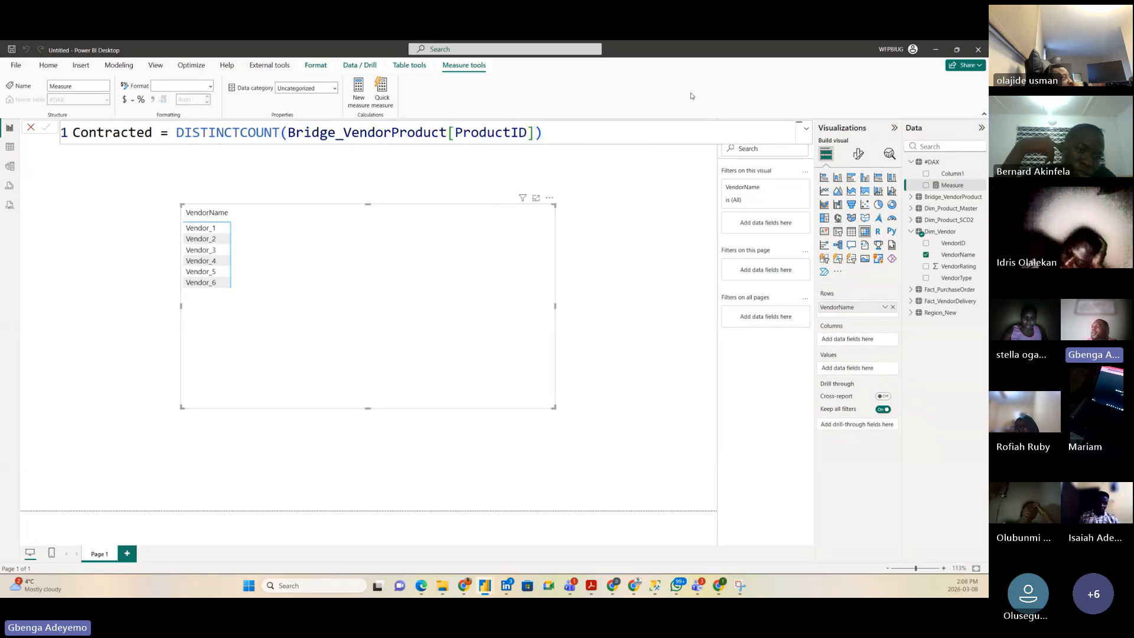
{"action": "key", "text": "Return"}
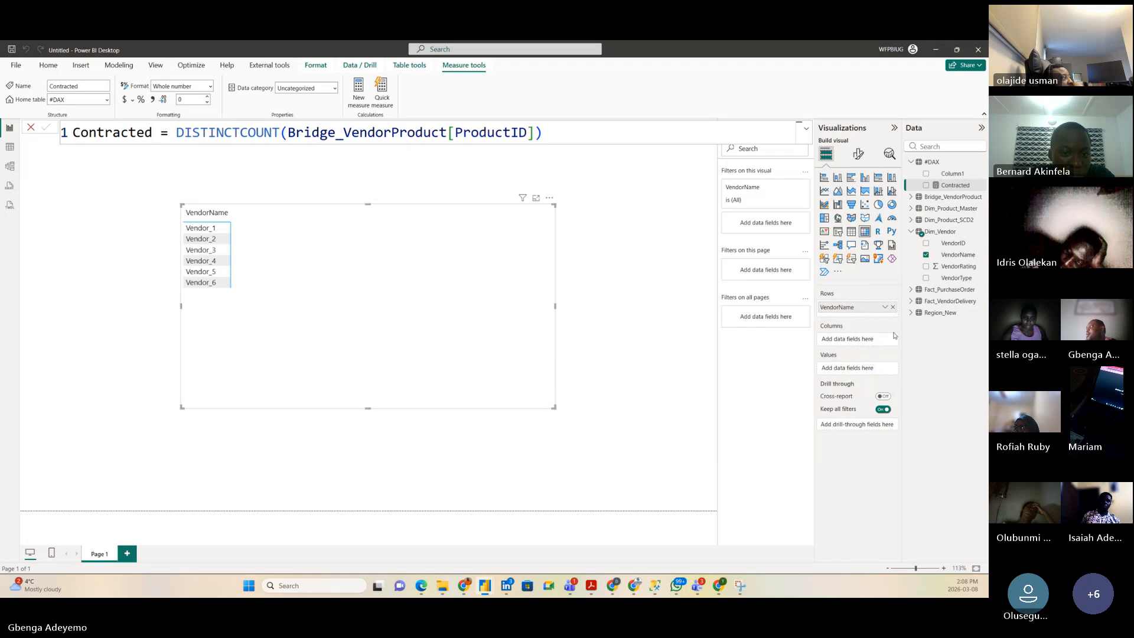
{"action": "left_click_drag", "start_coordinate": [880, 195], "coordinate": [360, 245]}
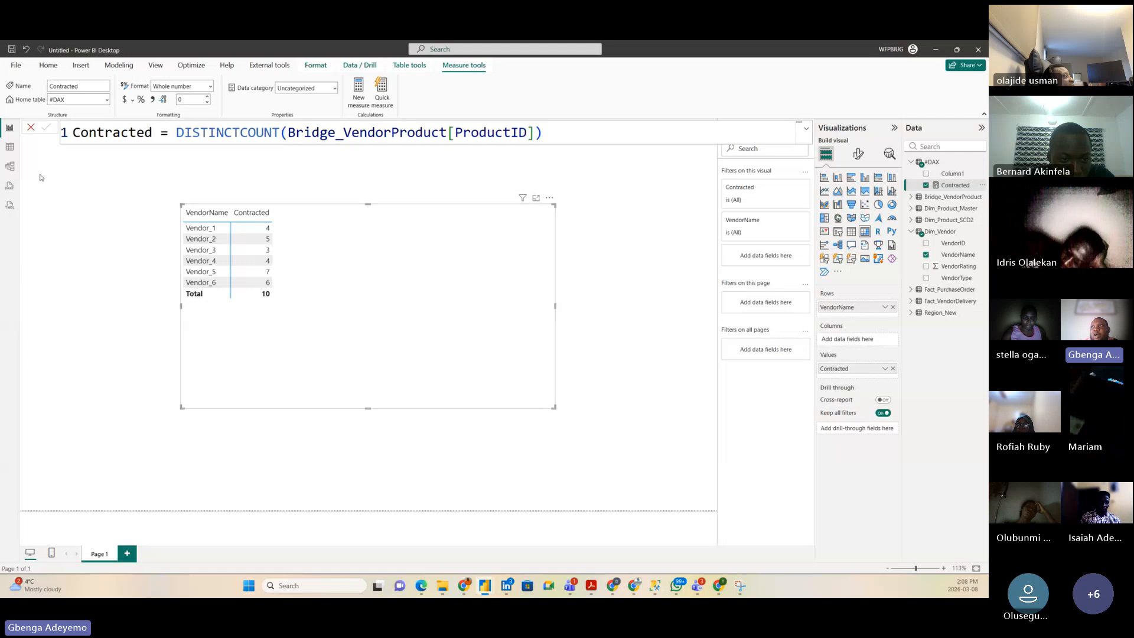
{"action": "left_click", "coordinate": [10, 147]}
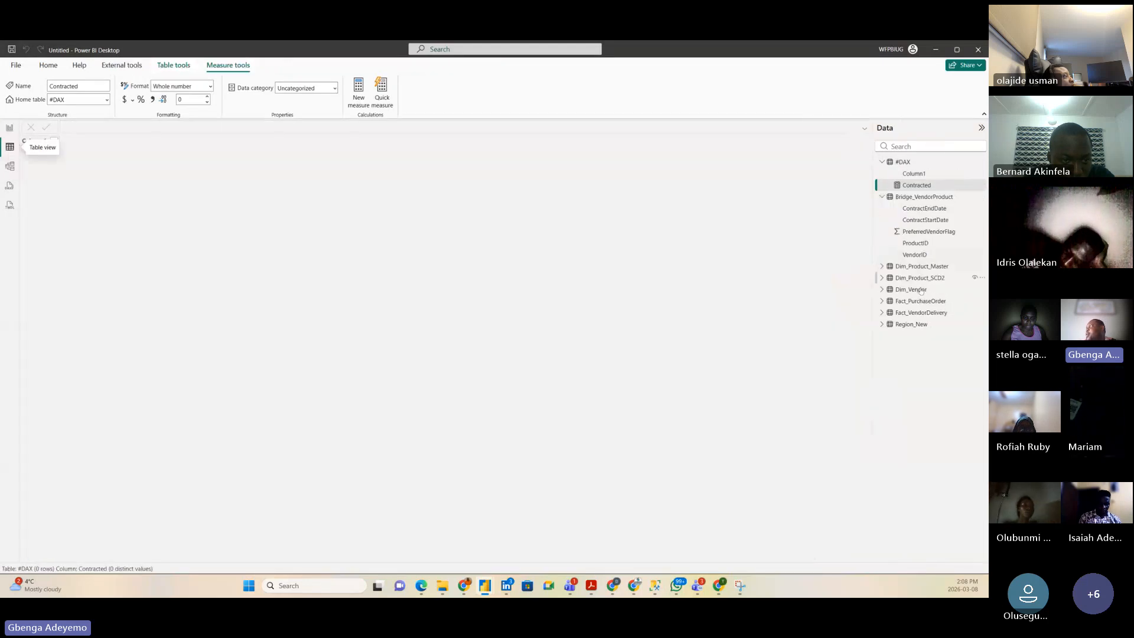
Step: Filter Bridge_VendorProduct to VendorID V001, confirming its 4 products, then return to the report
{"action": "left_click", "coordinate": [924, 197]}
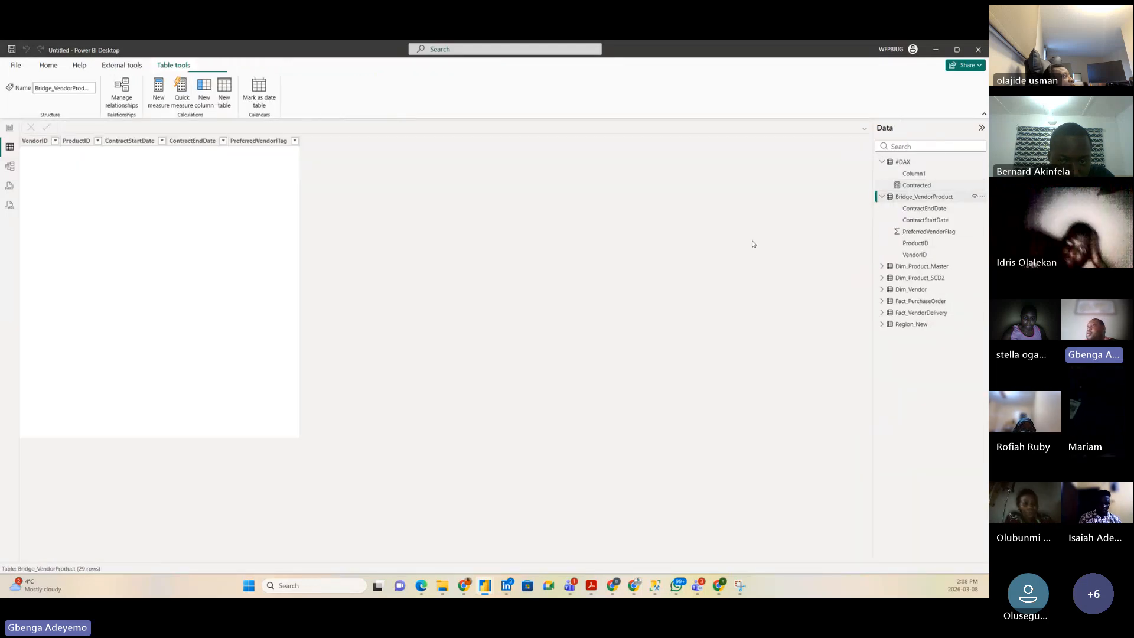
{"action": "left_click", "coordinate": [55, 141]}
{"action": "left_click", "coordinate": [87, 244]}
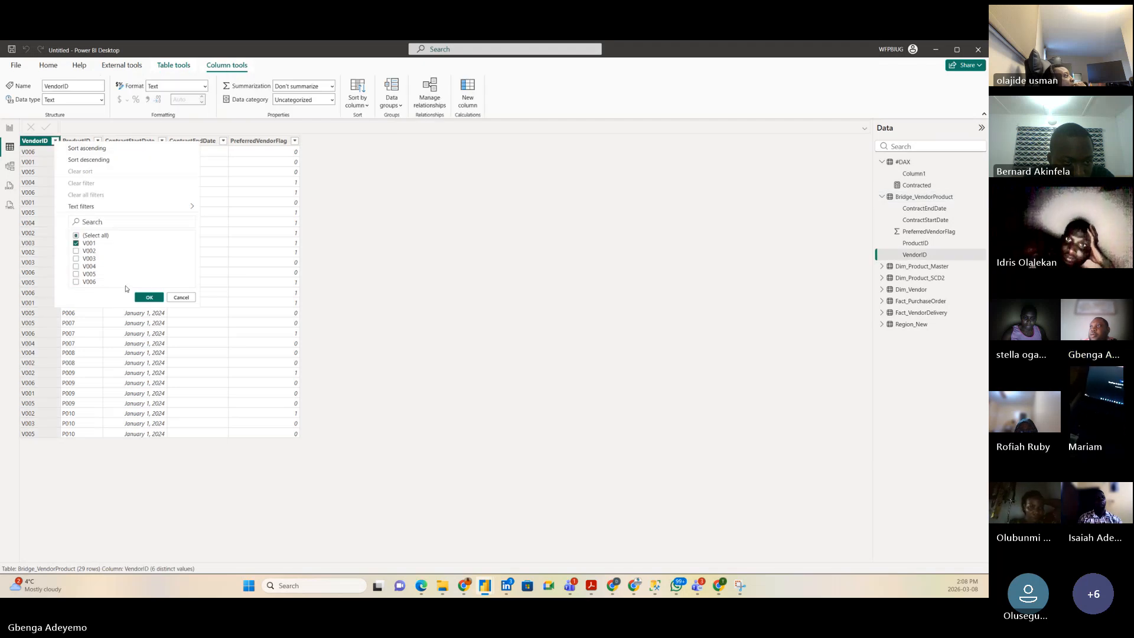
{"action": "left_click", "coordinate": [150, 297]}
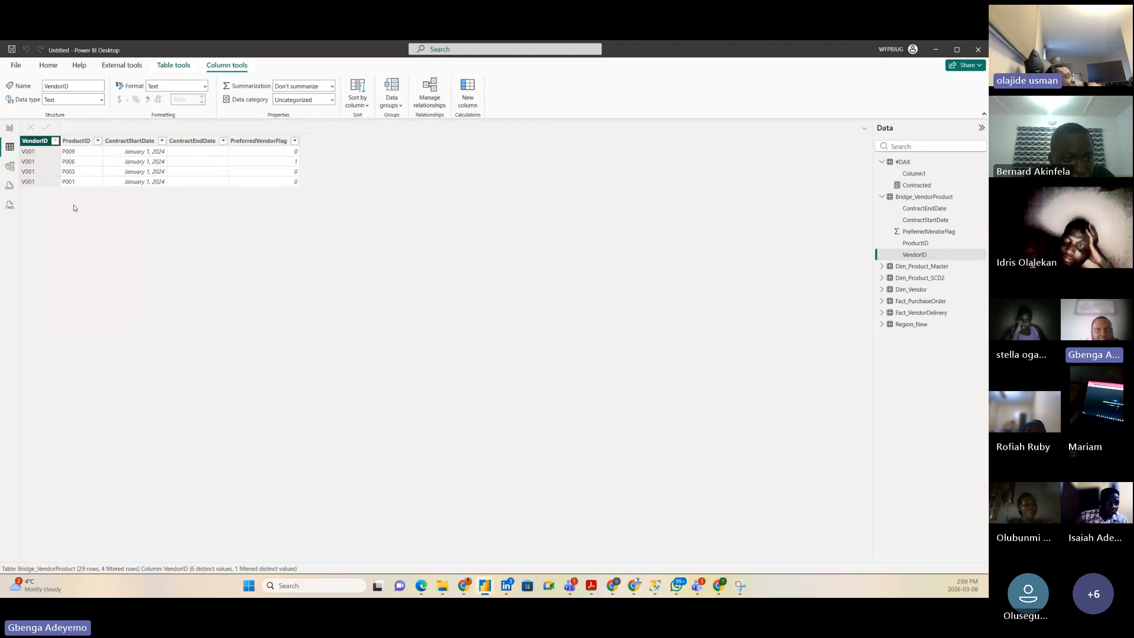
{"action": "left_click", "coordinate": [10, 127]}
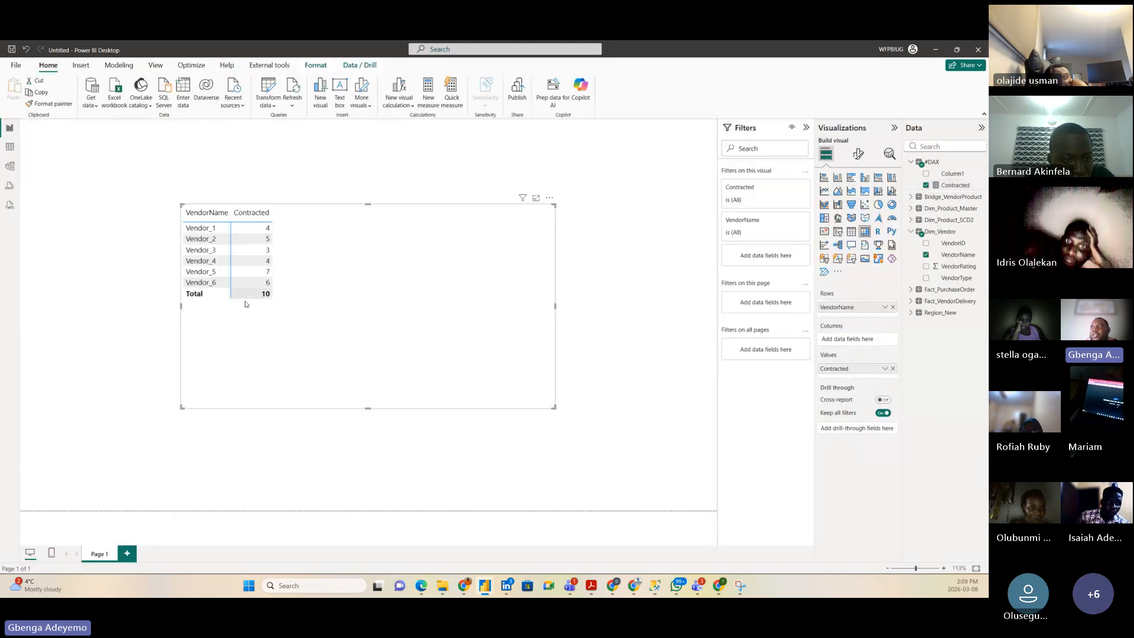
{"action": "left_click", "coordinate": [10, 166]}
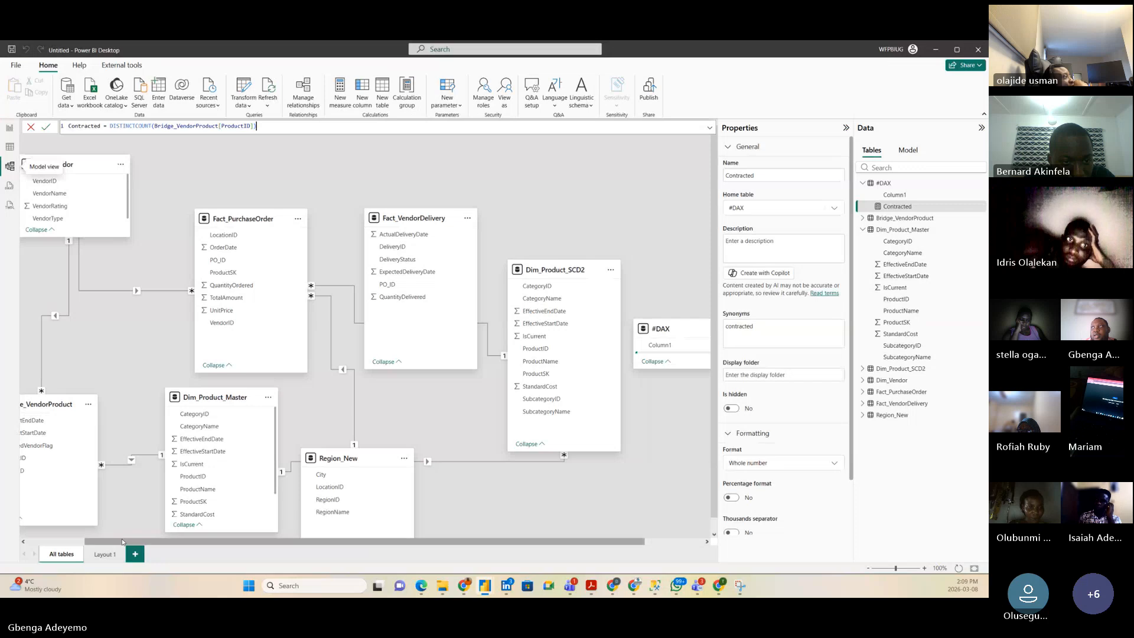
{"action": "left_click_drag", "start_coordinate": [115, 542], "coordinate": [25, 404]}
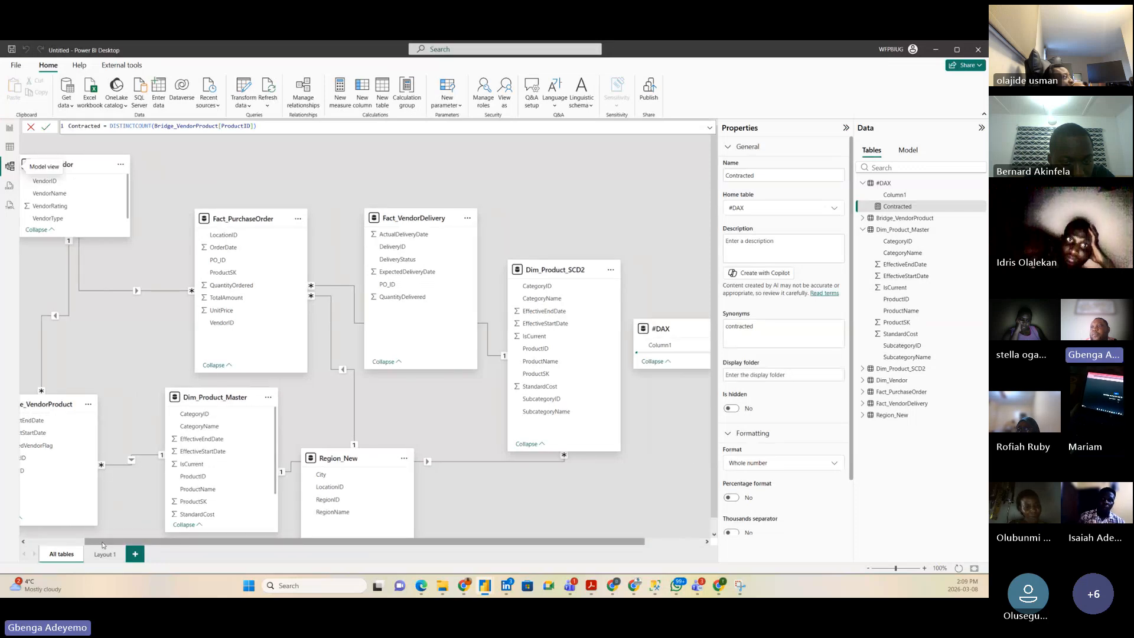
{"action": "left_click_drag", "start_coordinate": [101, 542], "coordinate": [44, 542]}
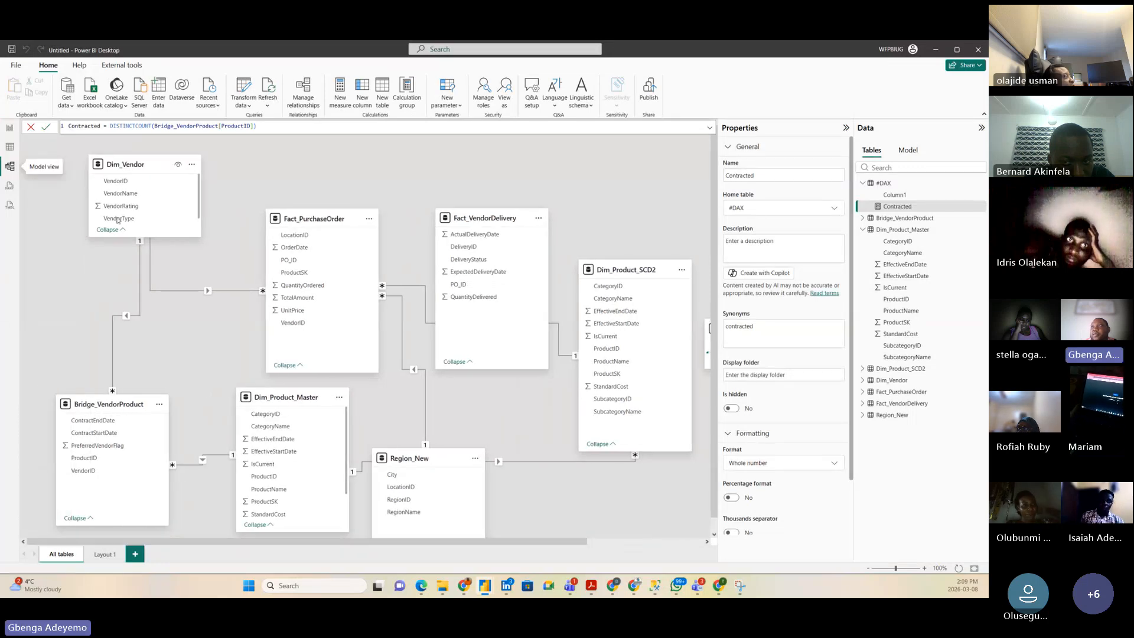
{"action": "left_click", "coordinate": [135, 164]}
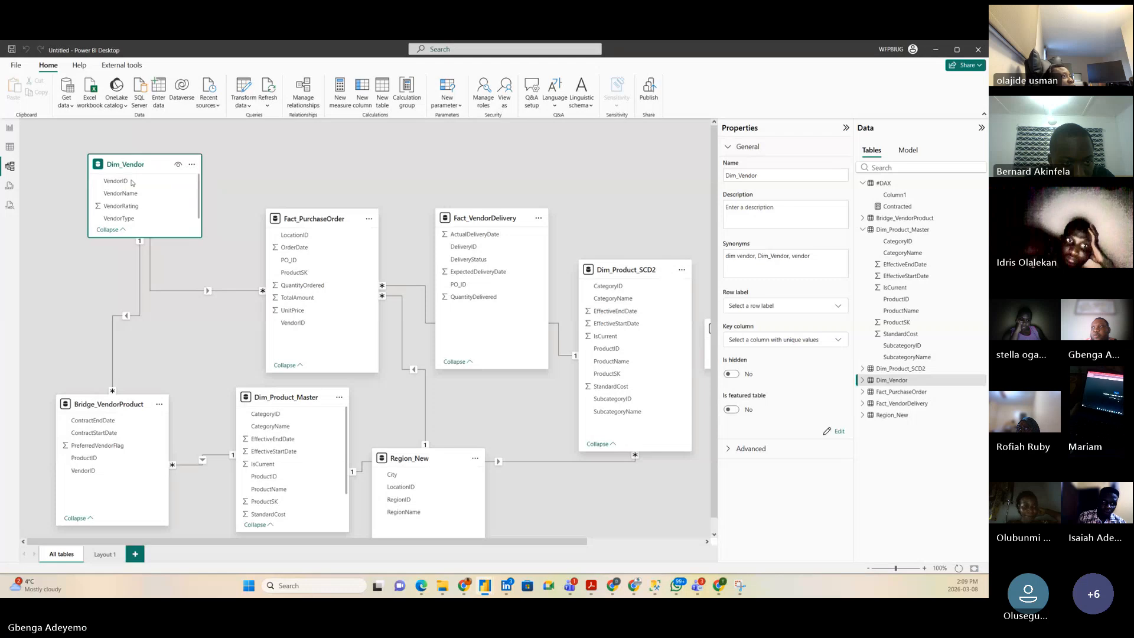
{"action": "left_click", "coordinate": [104, 407]}
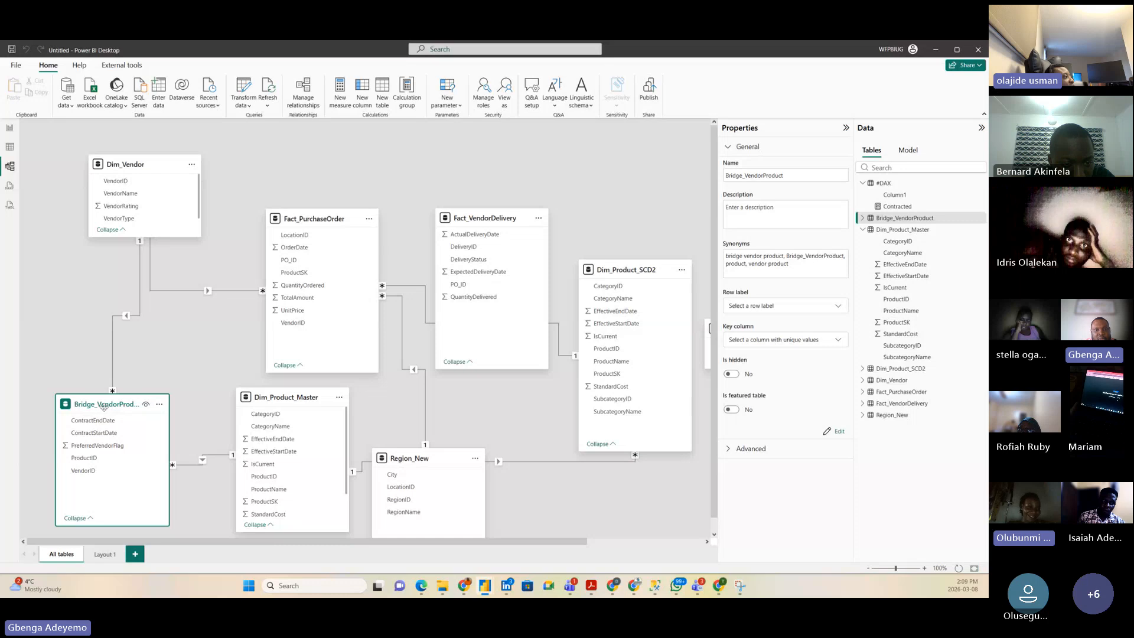
{"action": "left_click", "coordinate": [8, 127]}
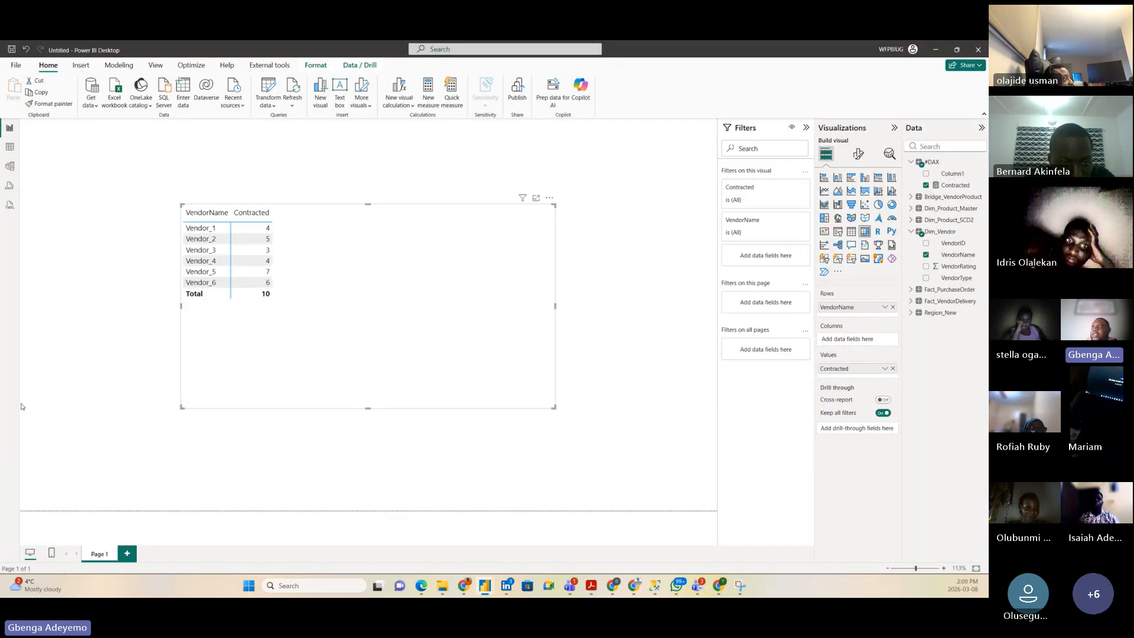
{"action": "left_click", "coordinate": [9, 166]}
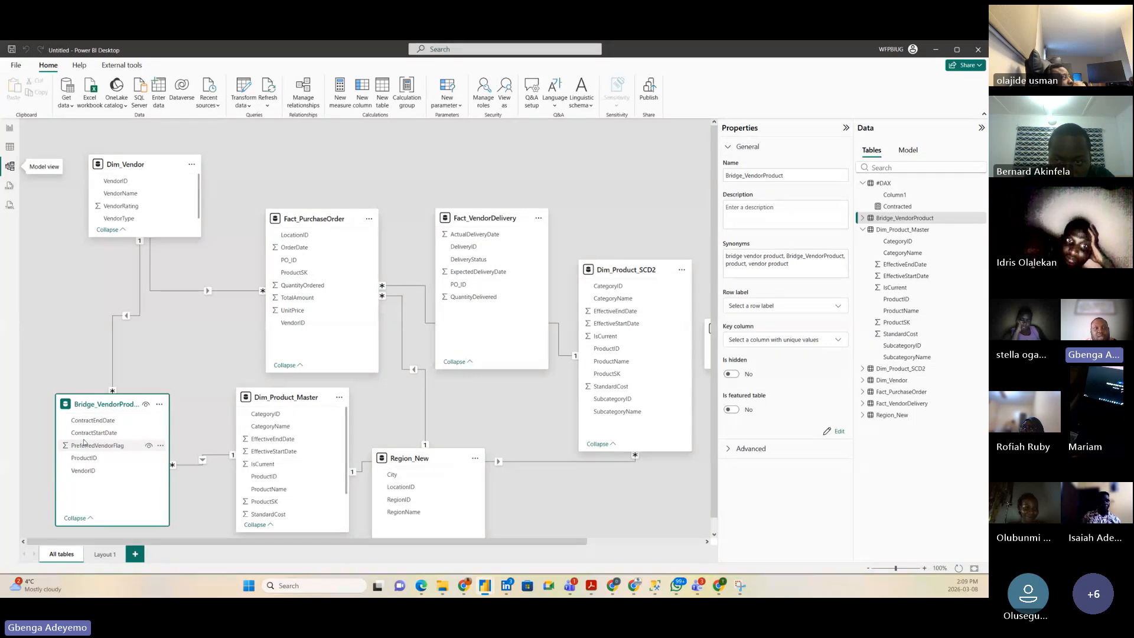
{"action": "left_click", "coordinate": [10, 128]}
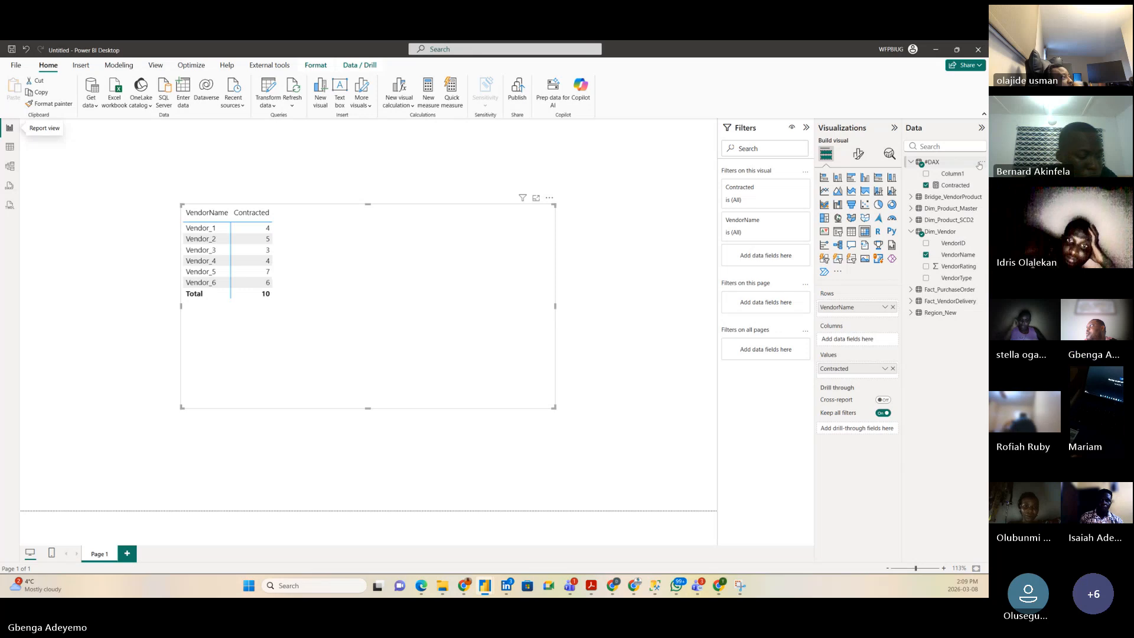
Step: Add a new measure to the #DAX table and begin its formula with 'Procured ='
{"action": "right_click", "coordinate": [956, 164]}
{"action": "left_click", "coordinate": [935, 181]}
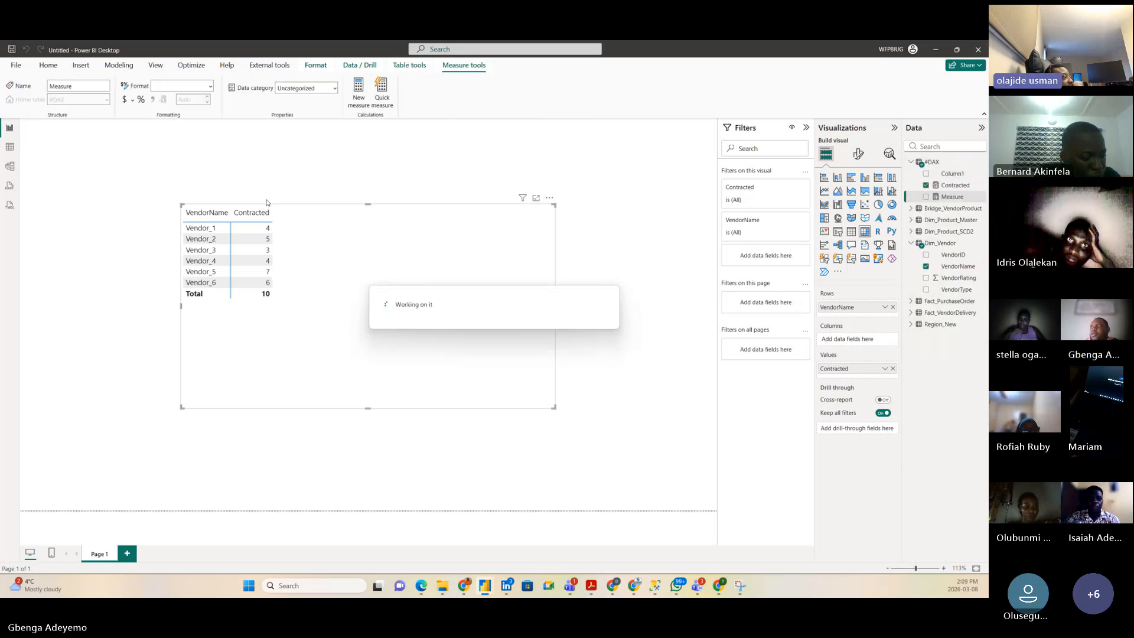
{"action": "type", "text": "Pro"}
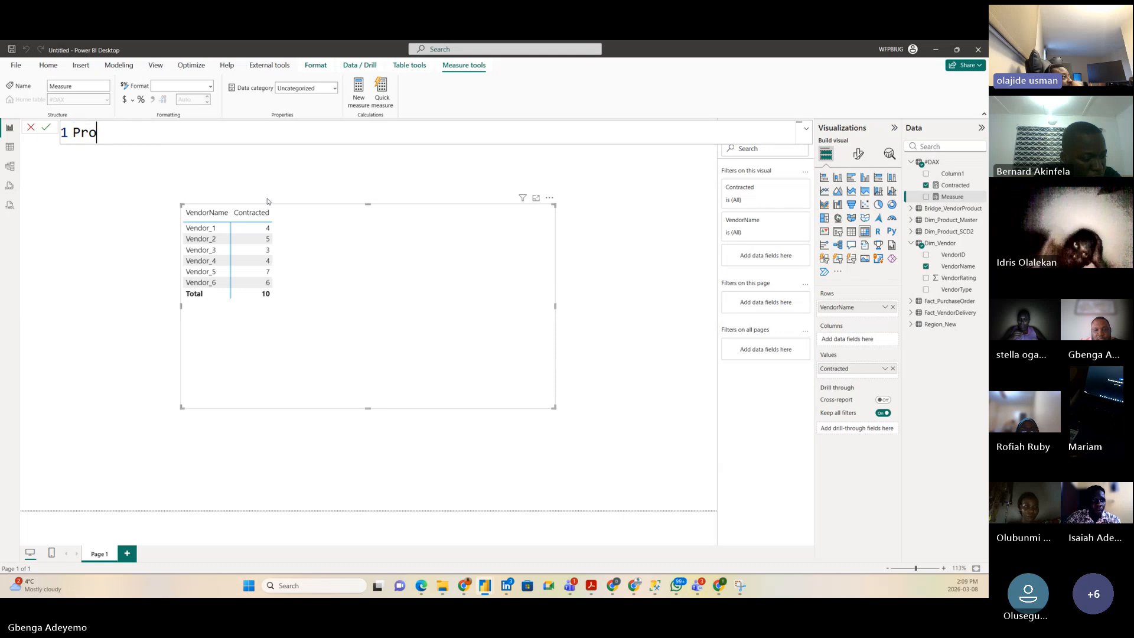
{"action": "type", "text": "cured ="}
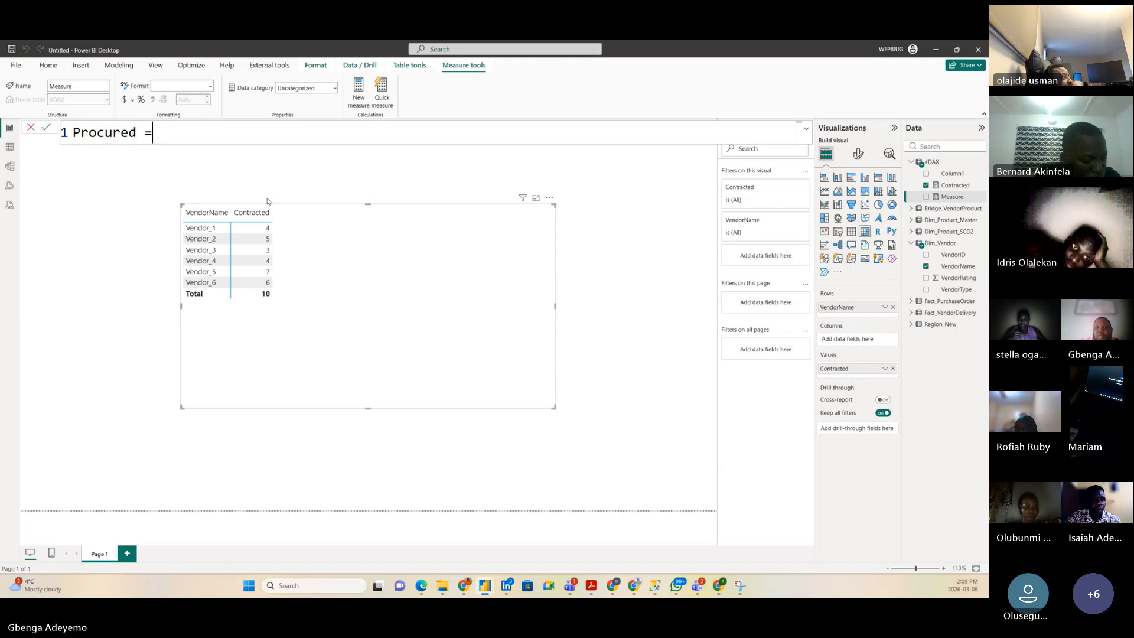
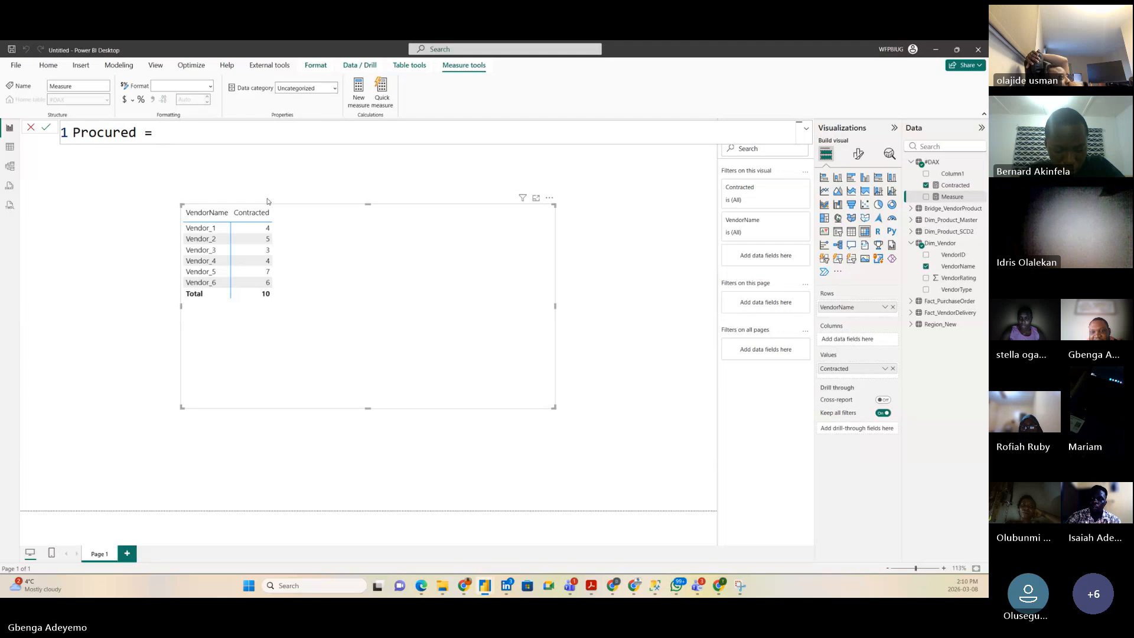
Step: Define the measure as Procured = DISTINCTCOUNT(Fact_PurchaseOrder[ProductSK]) and commit it
{"action": "type", "text": "disc"}
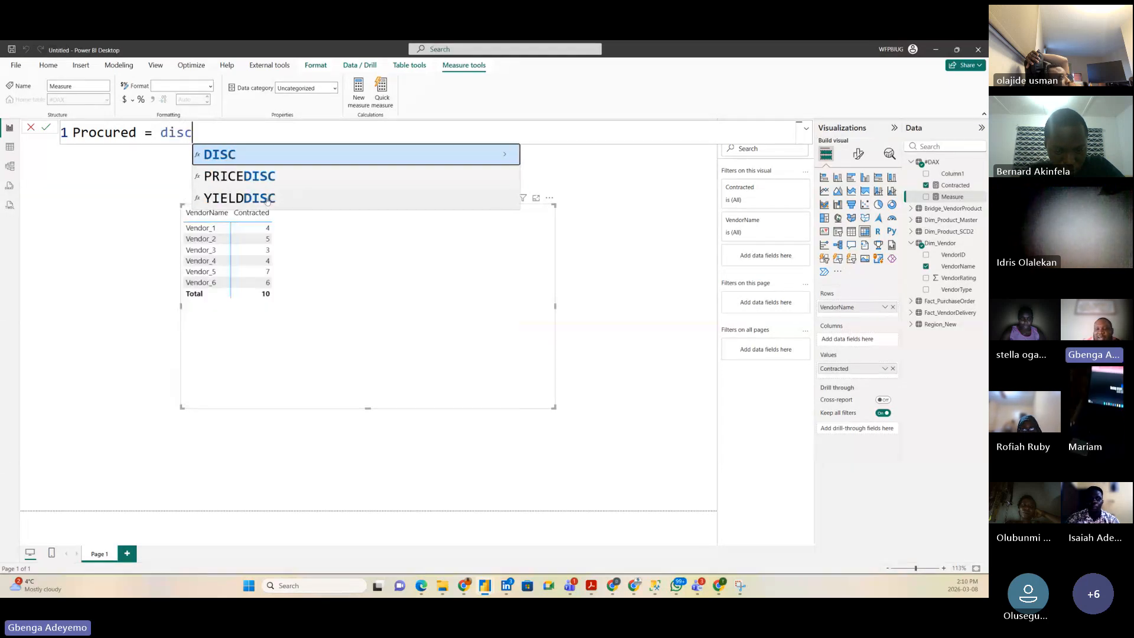
{"action": "key", "text": "BackSpace"}
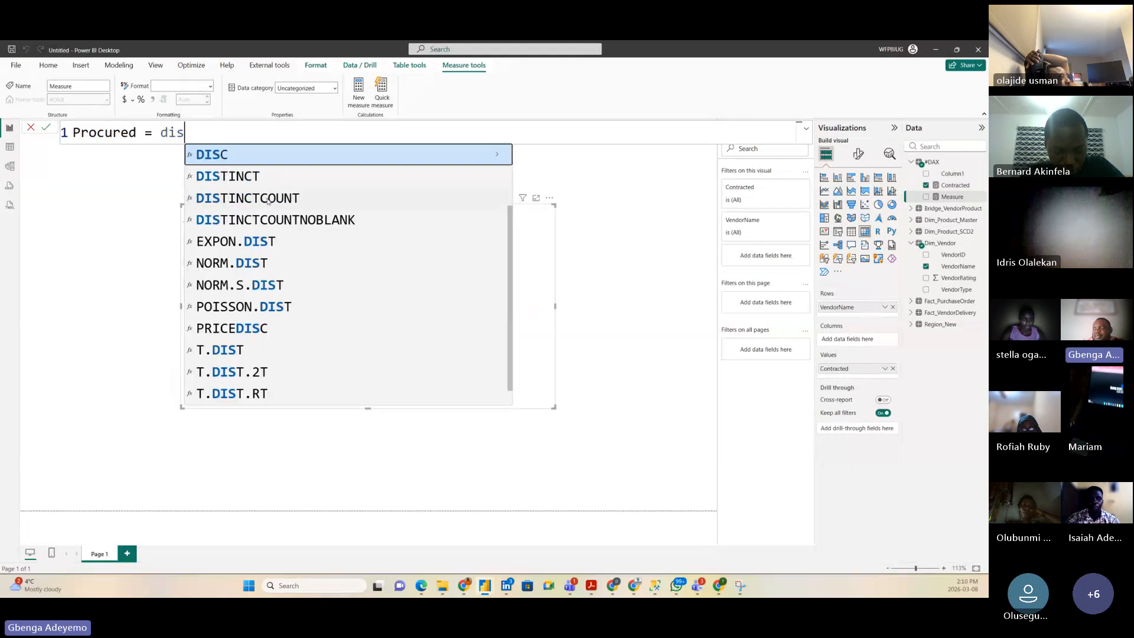
{"action": "type", "text": "t"}
{"action": "double_click", "coordinate": [289, 222]}
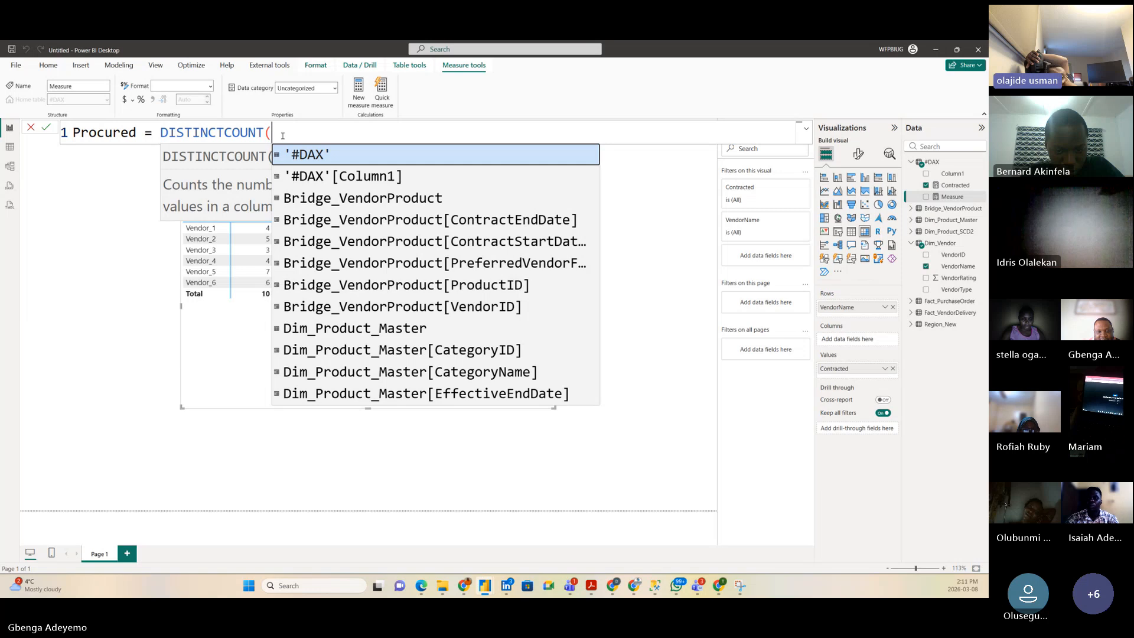
{"action": "type", "text": "order"}
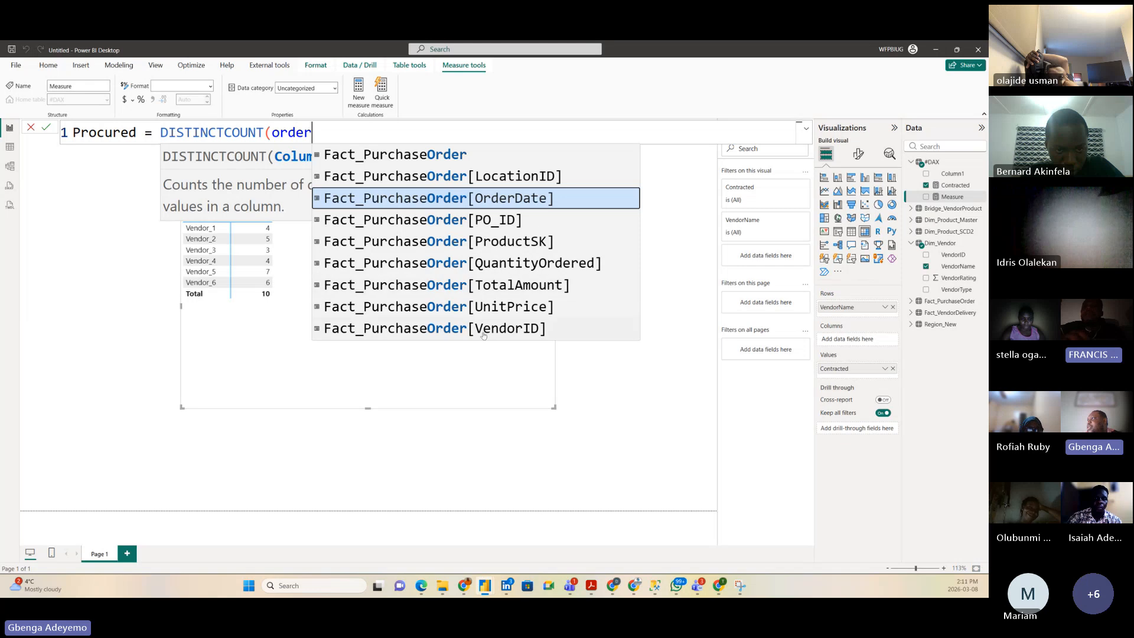
{"action": "left_click", "coordinate": [504, 245]}
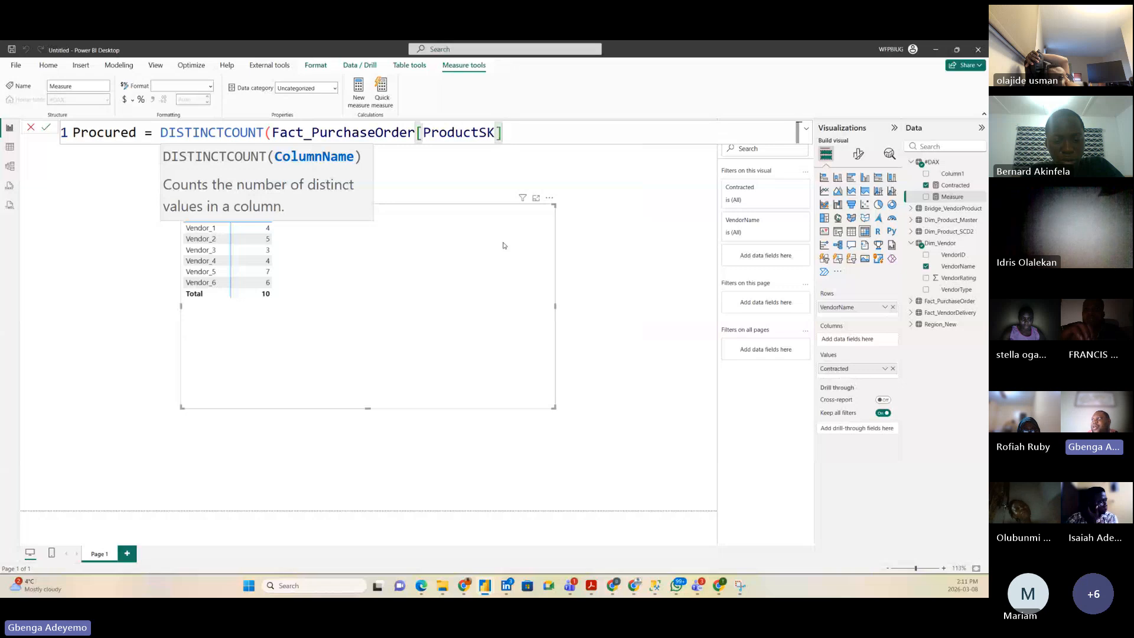
{"action": "type", "text": ")"}
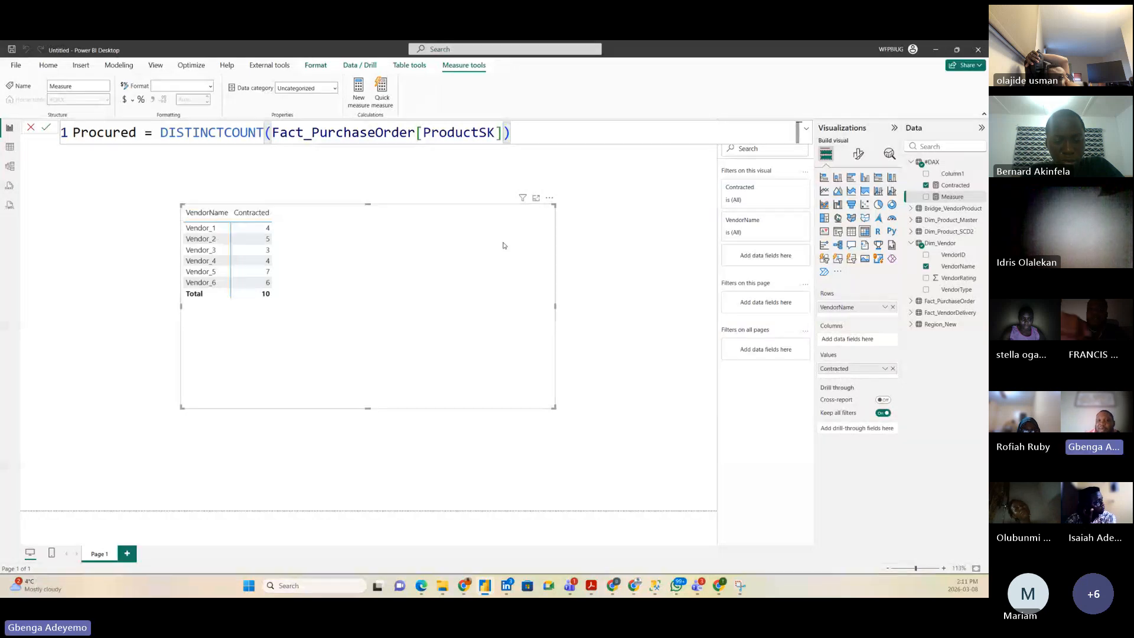
{"action": "key", "text": "Return"}
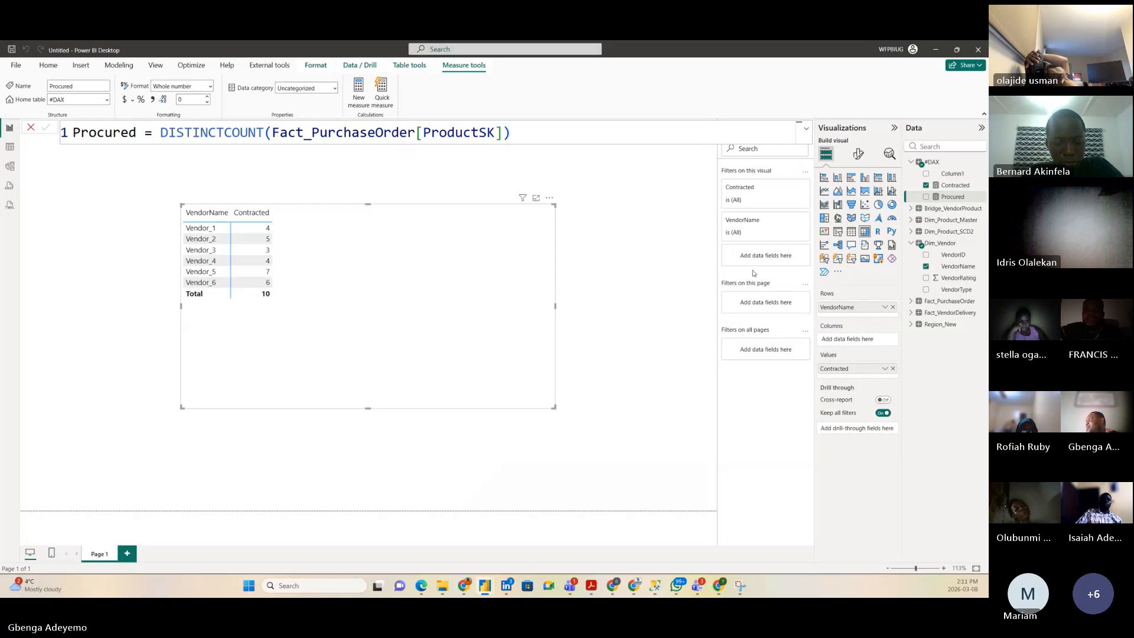
Step: Add the Procured measure to the vendor table beside Contracted
{"action": "left_click_drag", "start_coordinate": [944, 196], "coordinate": [387, 245]}
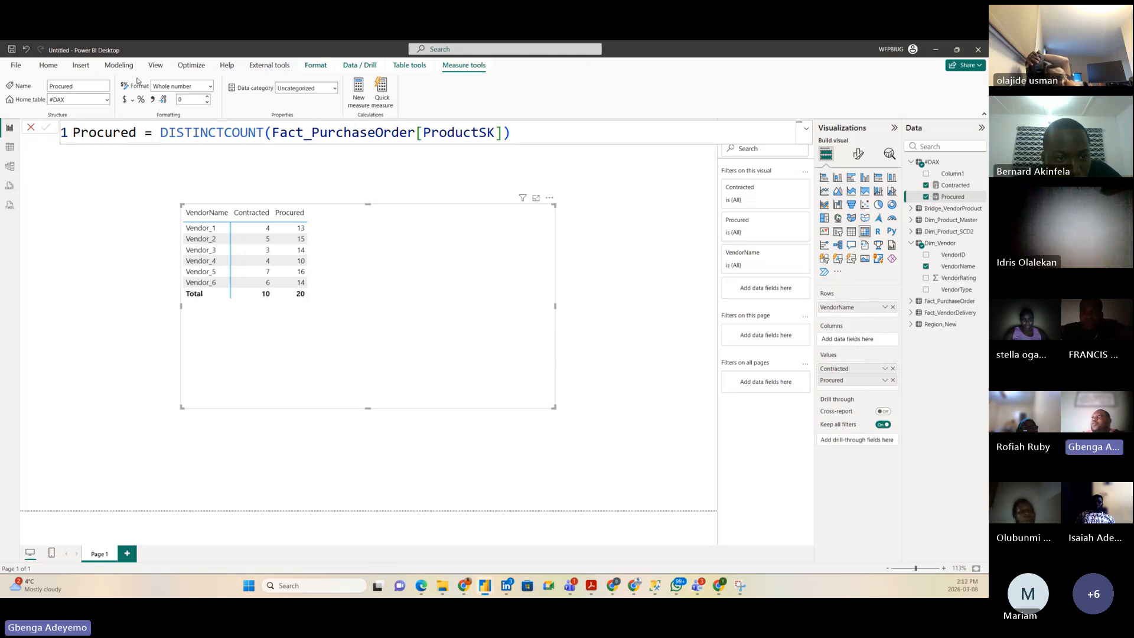
{"action": "left_click", "coordinate": [48, 65]}
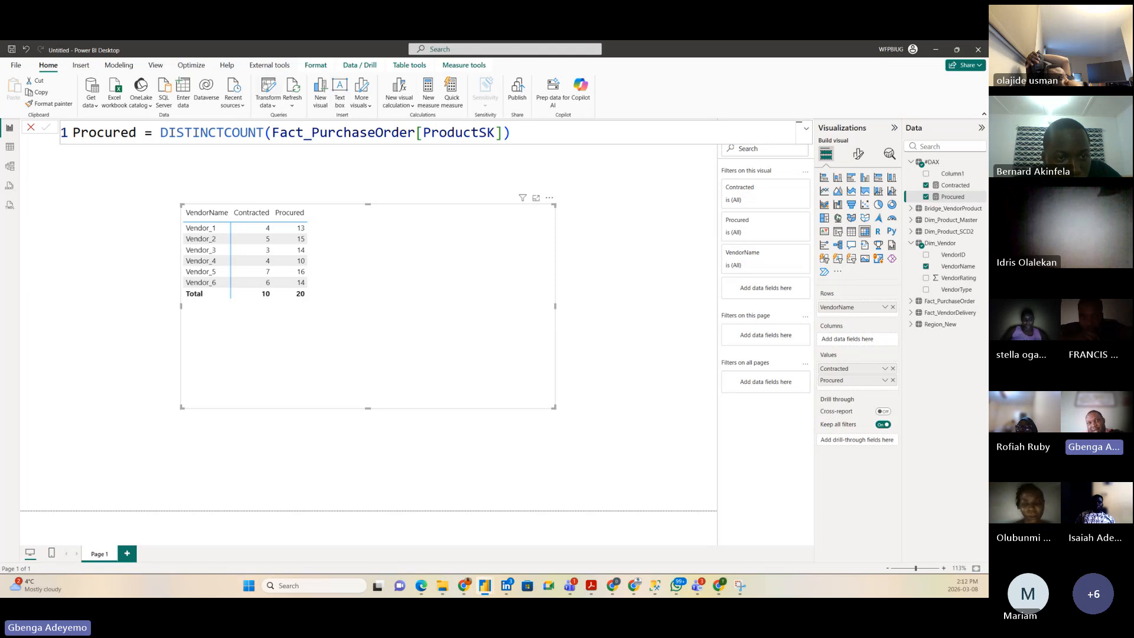
Step: In Power Query Editor, select Fact_PurchaseOrder and start a Merge Queries operation
{"action": "left_click", "coordinate": [266, 87]}
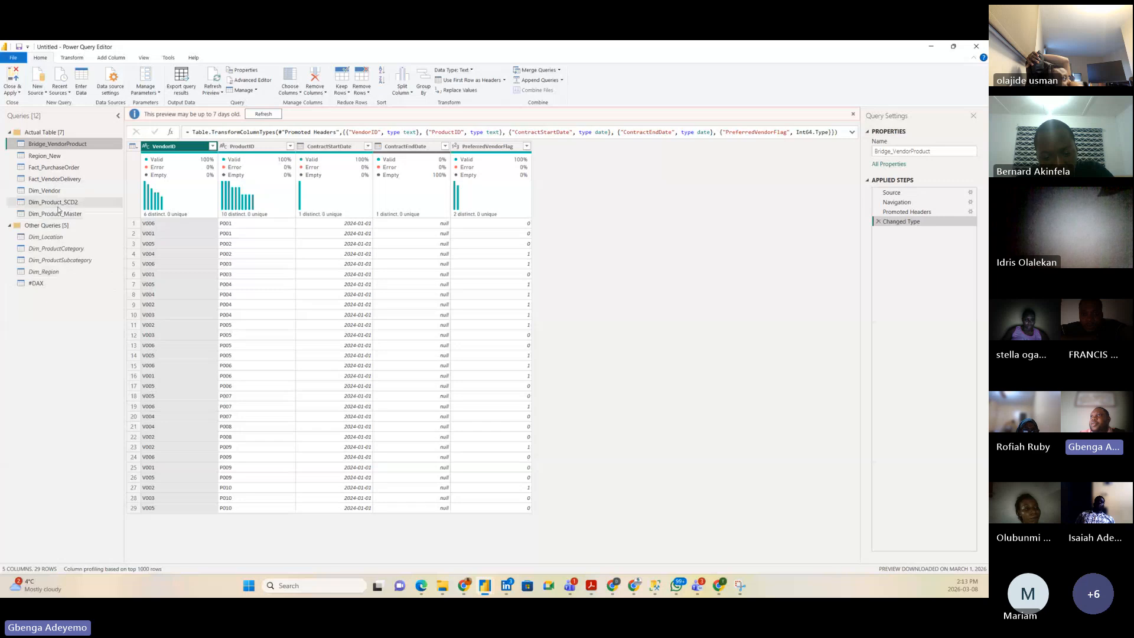
{"action": "left_click", "coordinate": [53, 168]}
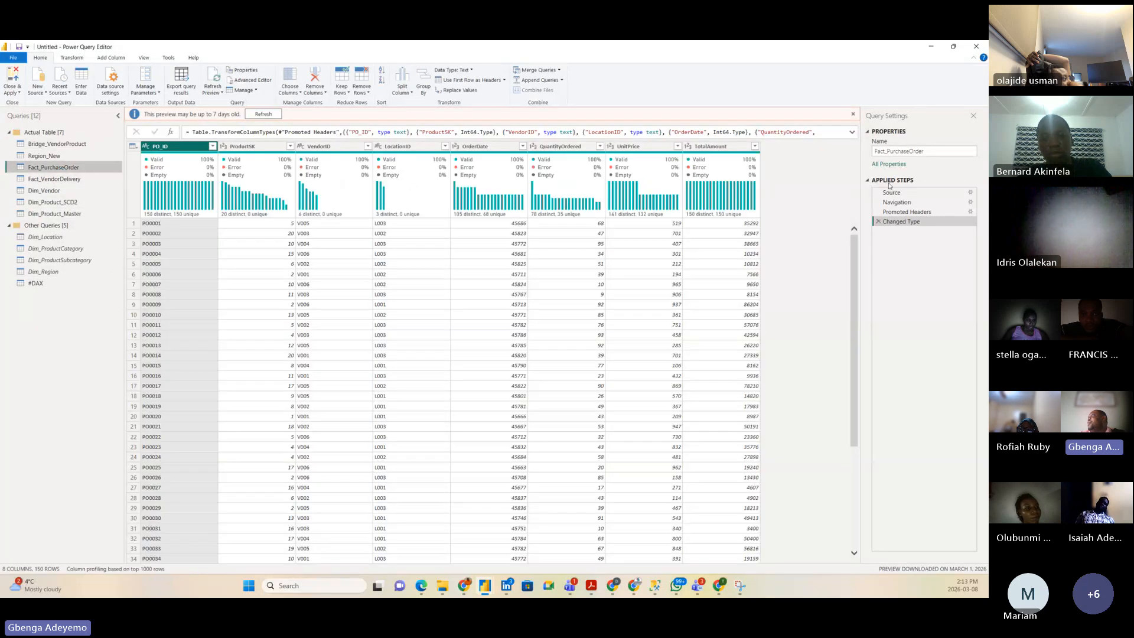
{"action": "left_click", "coordinate": [547, 71]}
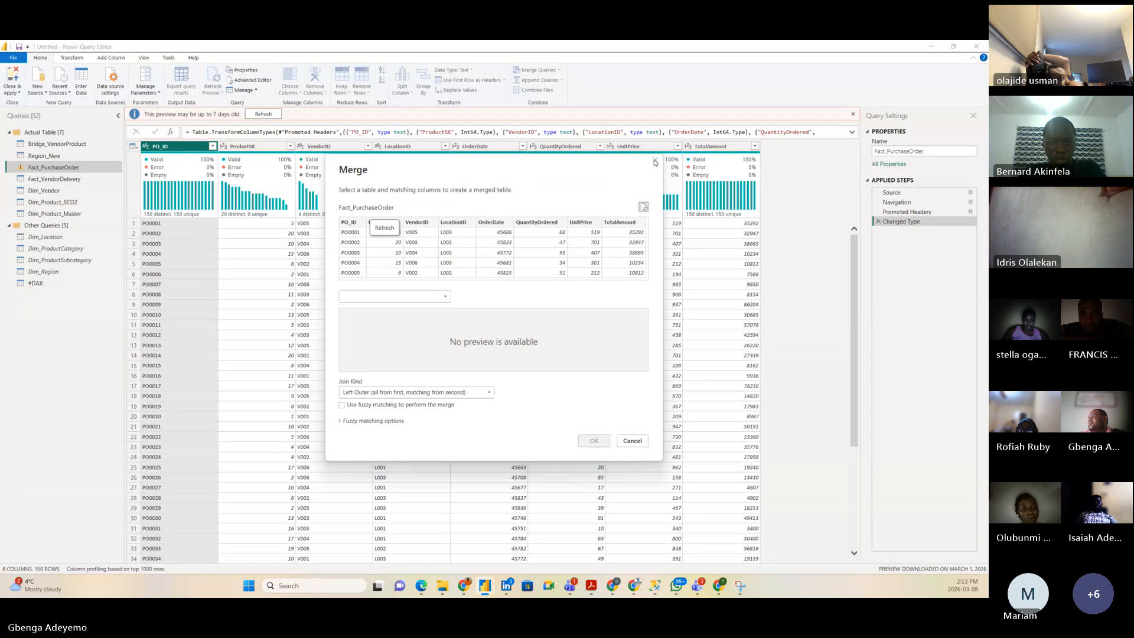
Step: Merge Dim_Product_SCD2 into Fact_PurchaseOrder with a Left Outer join on ProductSK
{"action": "left_click", "coordinate": [654, 161]}
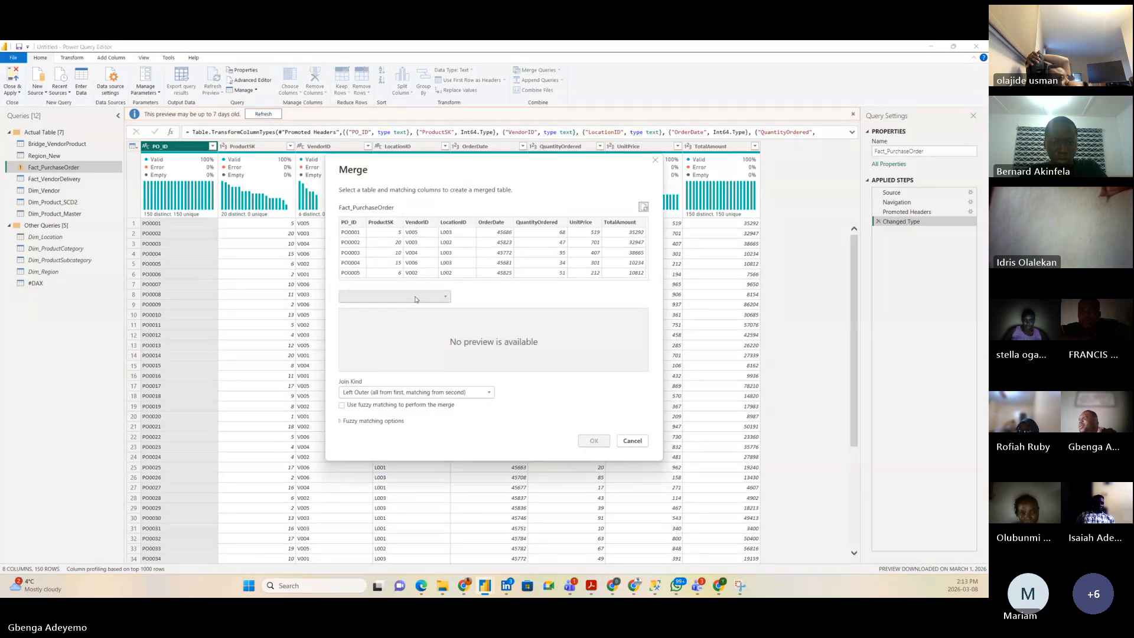
{"action": "left_click", "coordinate": [410, 297]}
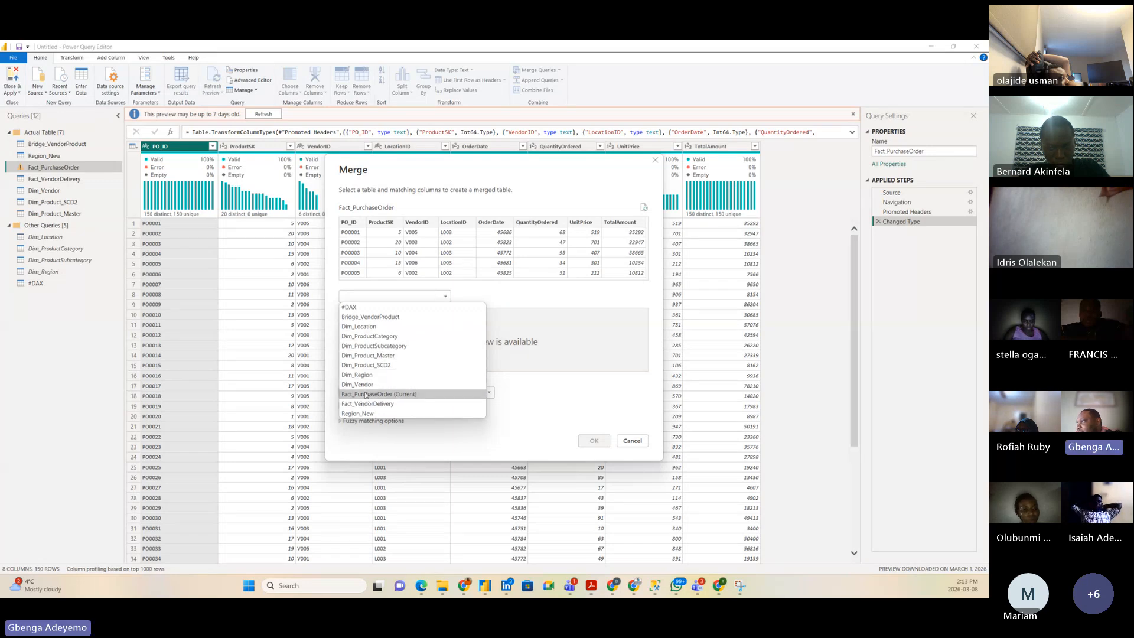
{"action": "left_click", "coordinate": [372, 317]}
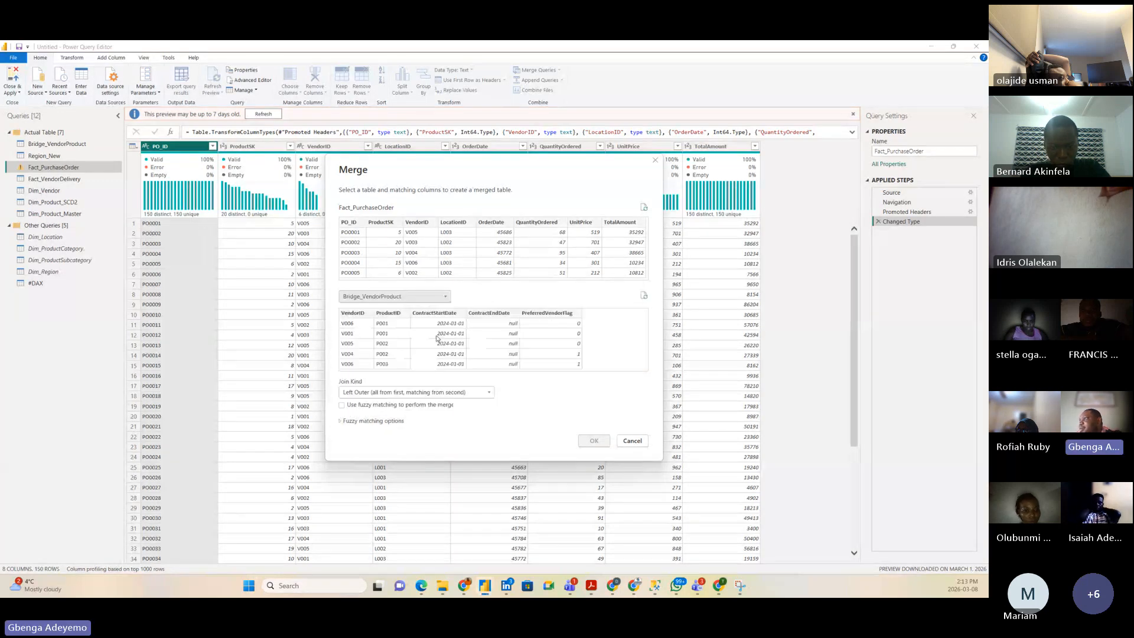
{"action": "left_click", "coordinate": [390, 226]}
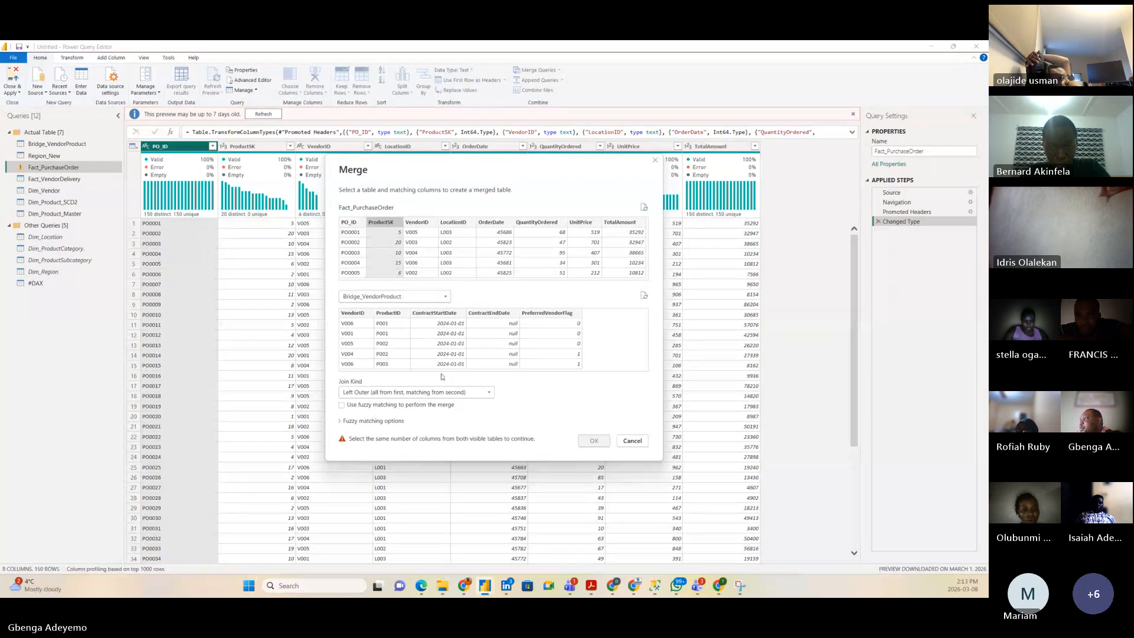
{"action": "left_click", "coordinate": [395, 296]}
{"action": "left_click", "coordinate": [395, 296]}
{"action": "left_click", "coordinate": [395, 296]}
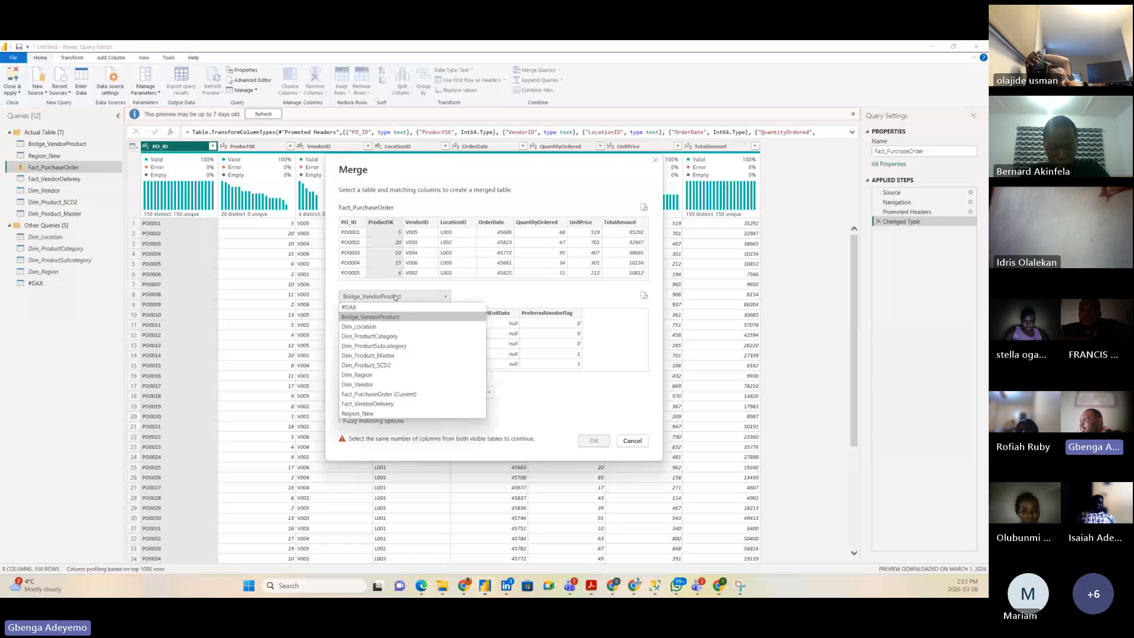
{"action": "left_click", "coordinate": [375, 365]}
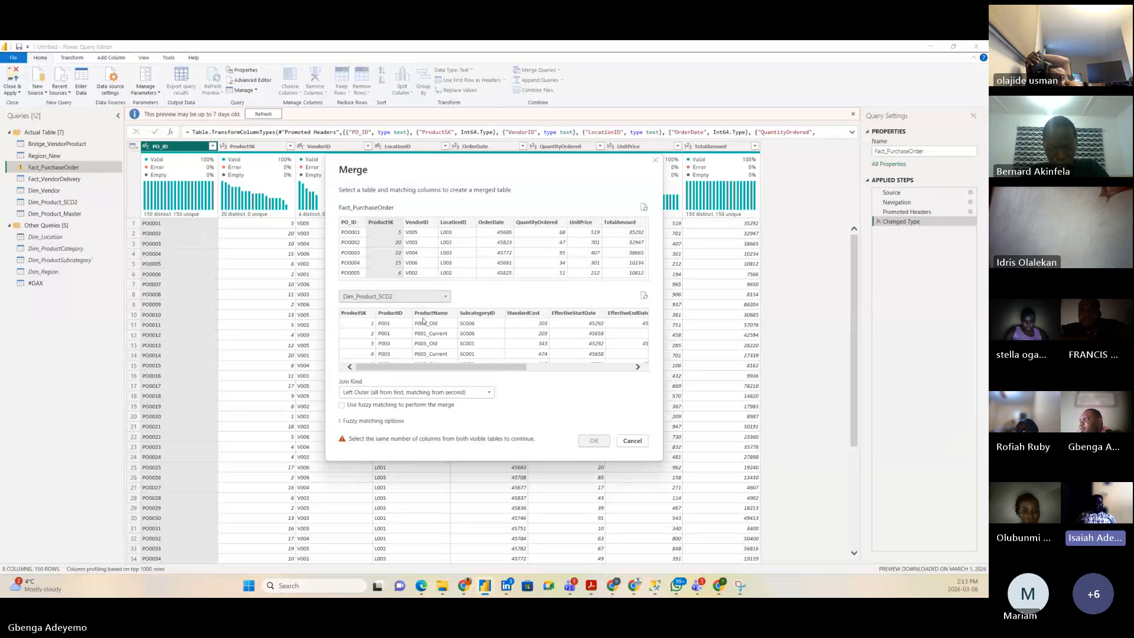
{"action": "left_click", "coordinate": [359, 315]}
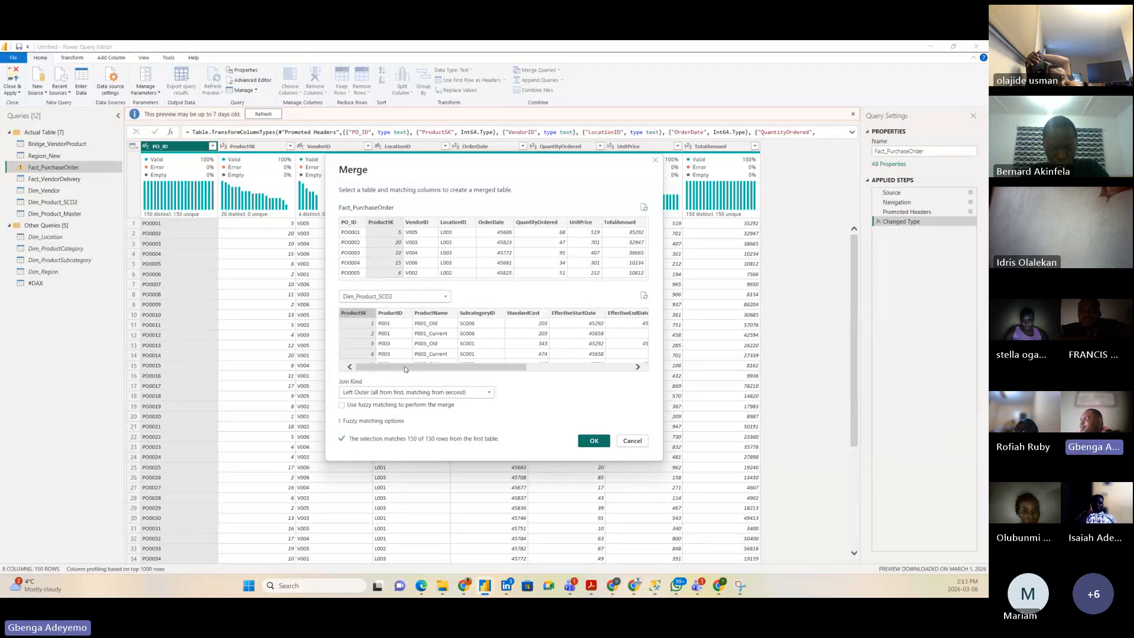
{"action": "mouse_move", "coordinate": [405, 366]}
{"action": "left_mouse_down"}
{"action": "mouse_move", "coordinate": [439, 369]}
{"action": "mouse_move", "coordinate": [400, 371]}
{"action": "left_mouse_up"}
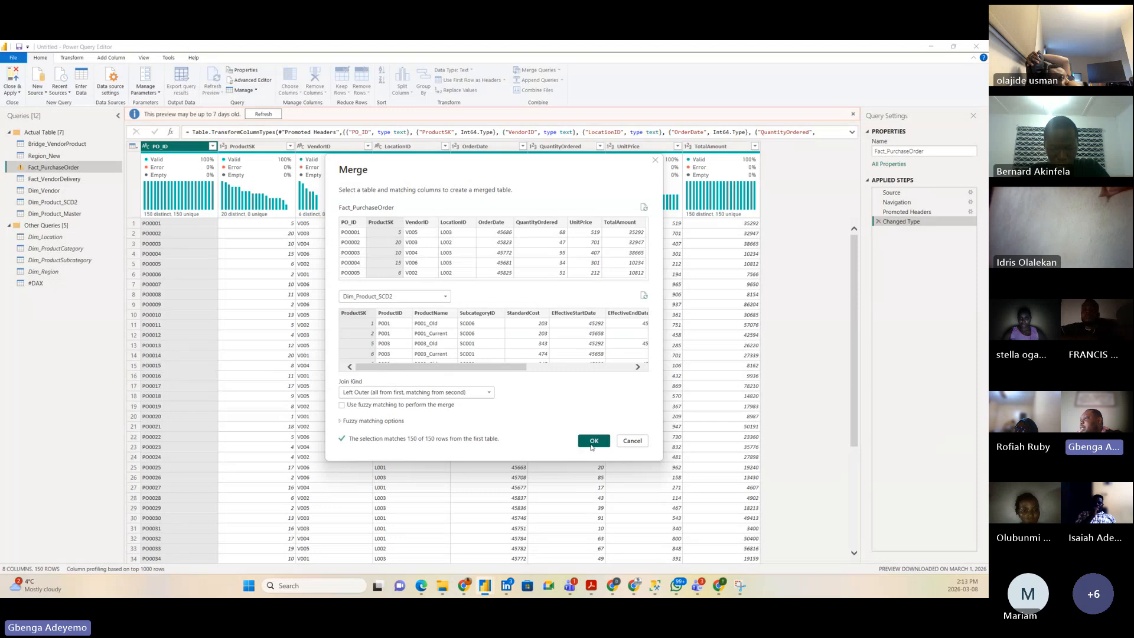
{"action": "left_click", "coordinate": [594, 442]}
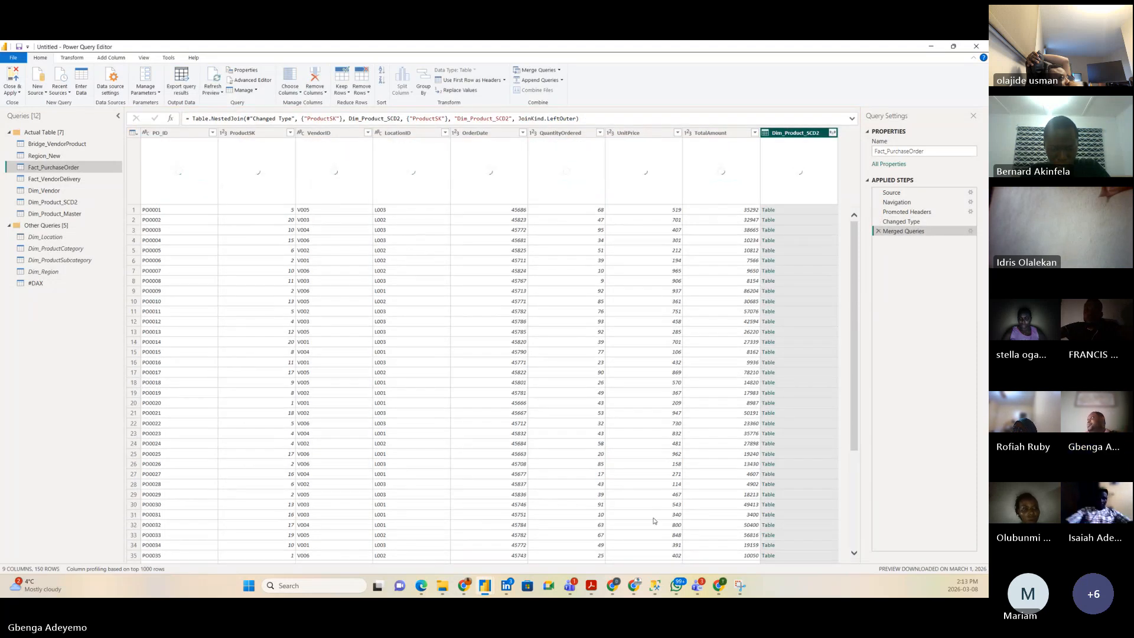
Step: Expand Dim_Product_SCD2 to only ProductID without prefix, then Close & Apply
{"action": "left_click", "coordinate": [832, 132]}
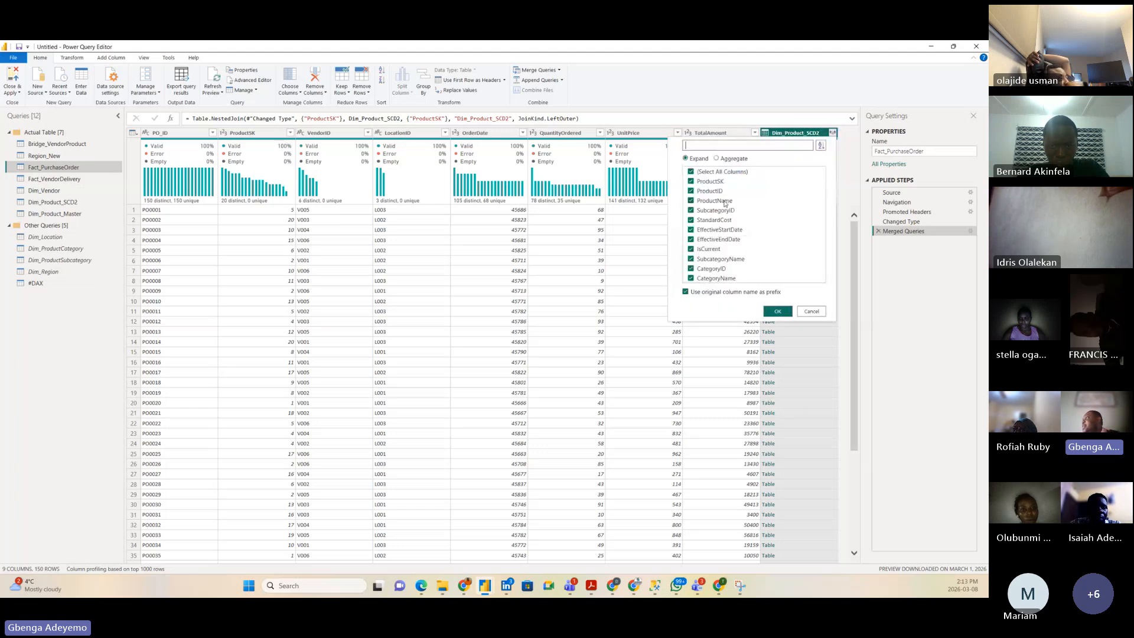
{"action": "left_click", "coordinate": [702, 172]}
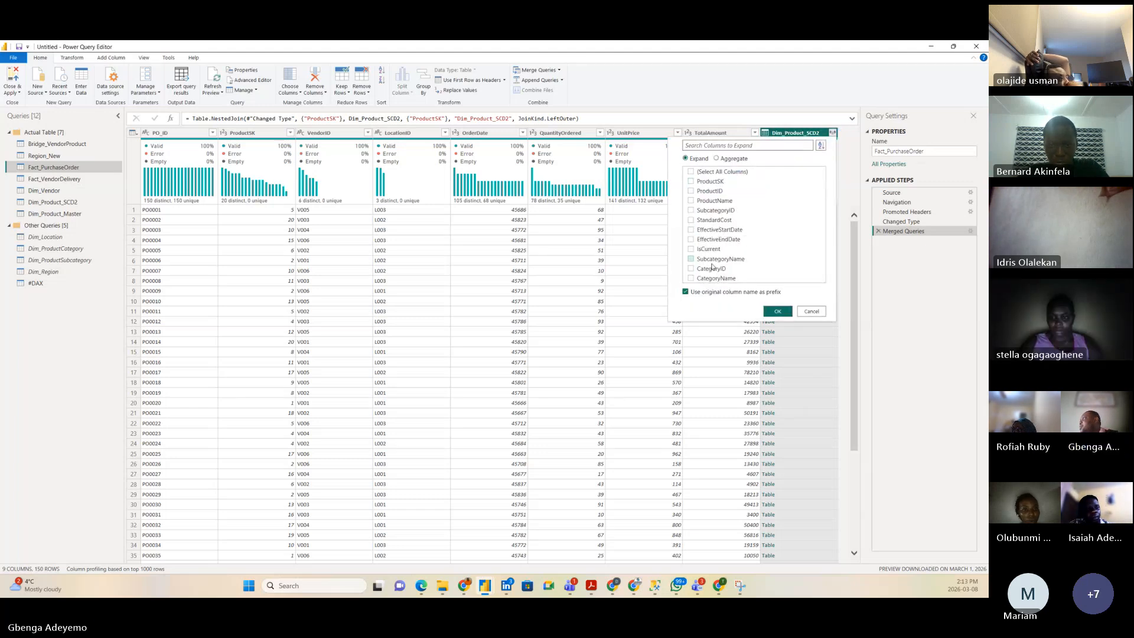
{"action": "left_click", "coordinate": [709, 191]}
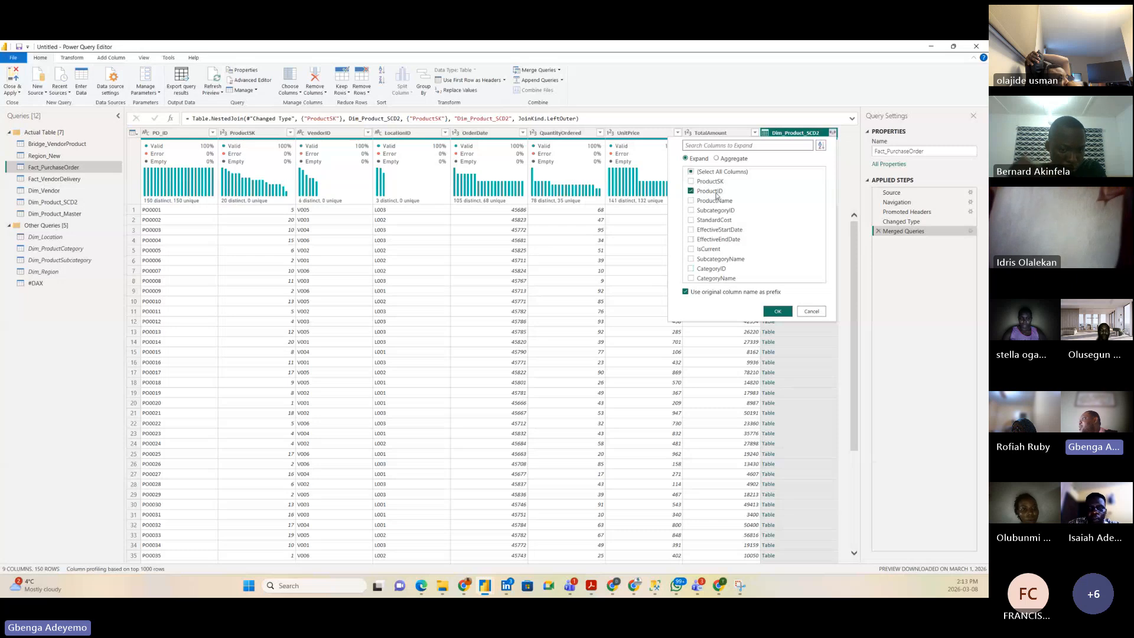
{"action": "left_click", "coordinate": [777, 312]}
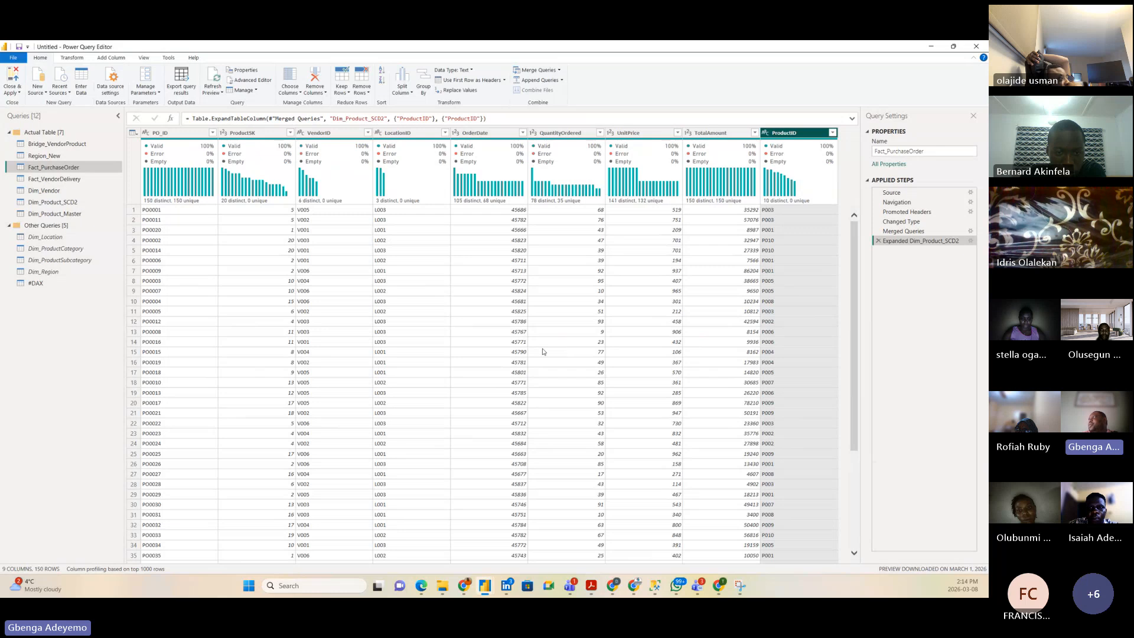
{"action": "left_click", "coordinate": [11, 79]}
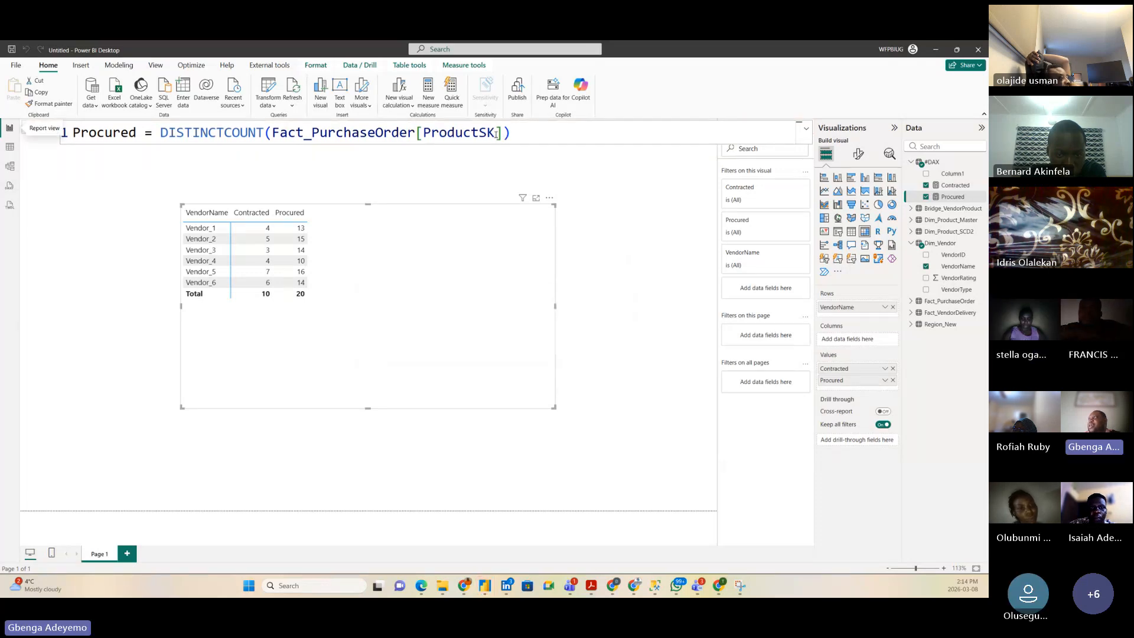
Step: Change Procured to DISTINCTCOUNT(Fact_PurchaseOrder[ProductID]) instead of ProductSK
{"action": "double_click", "coordinate": [504, 136]}
{"action": "type", "text": "Produc"}
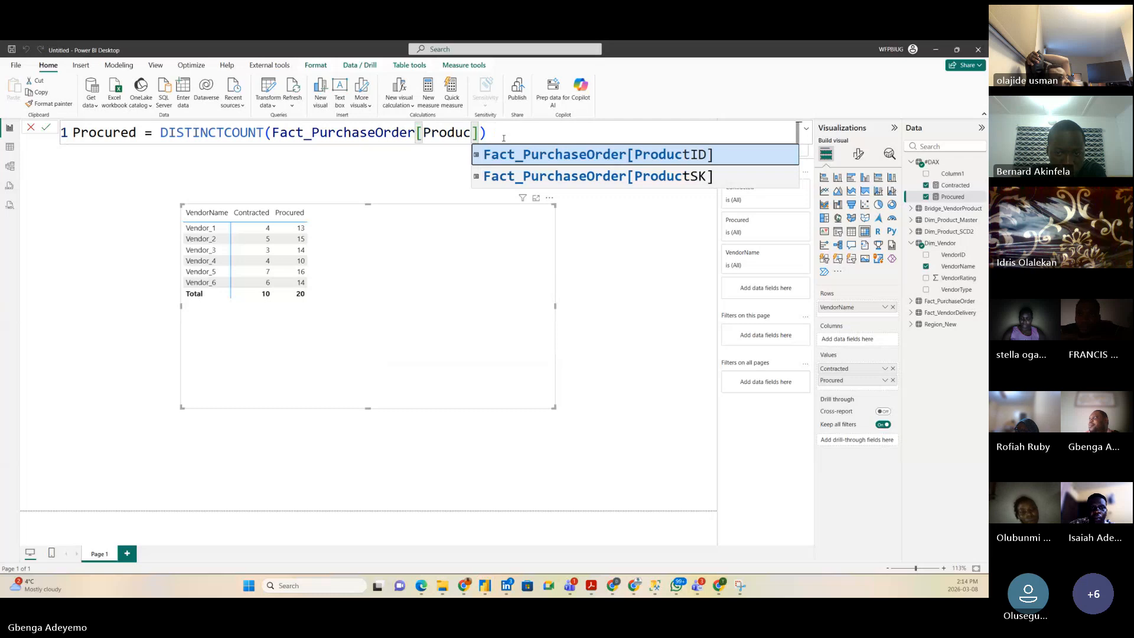
{"action": "left_click", "coordinate": [602, 152]}
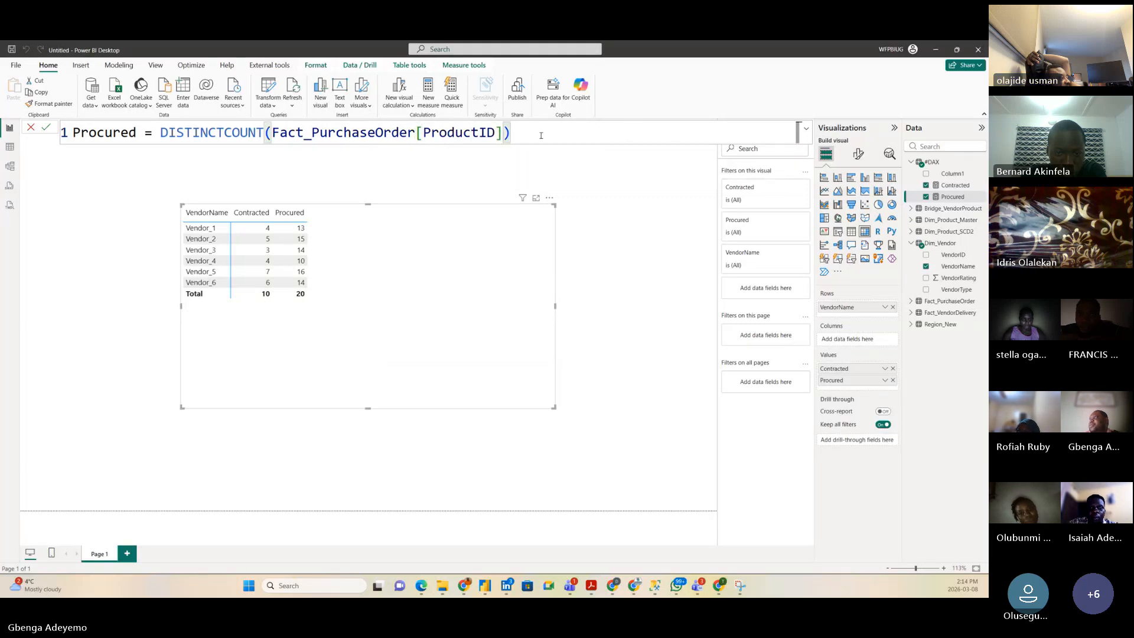
{"action": "key", "text": "Return"}
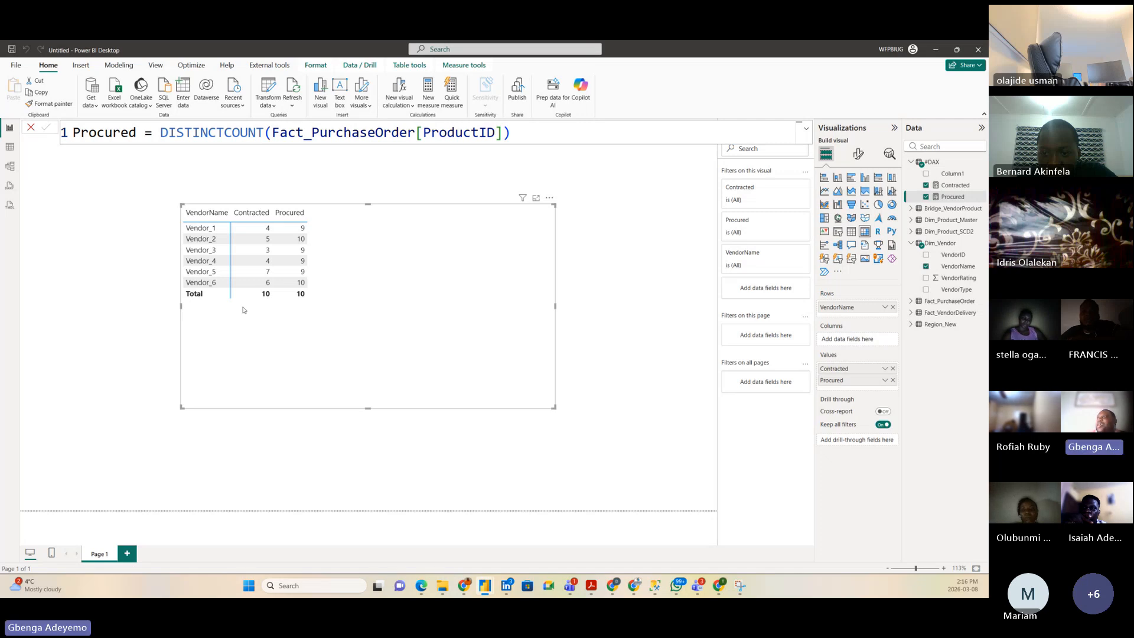
Step: Nudge the vendor table slightly up and left on the report canvas
{"action": "left_click_drag", "start_coordinate": [373, 304], "coordinate": [344, 296]}
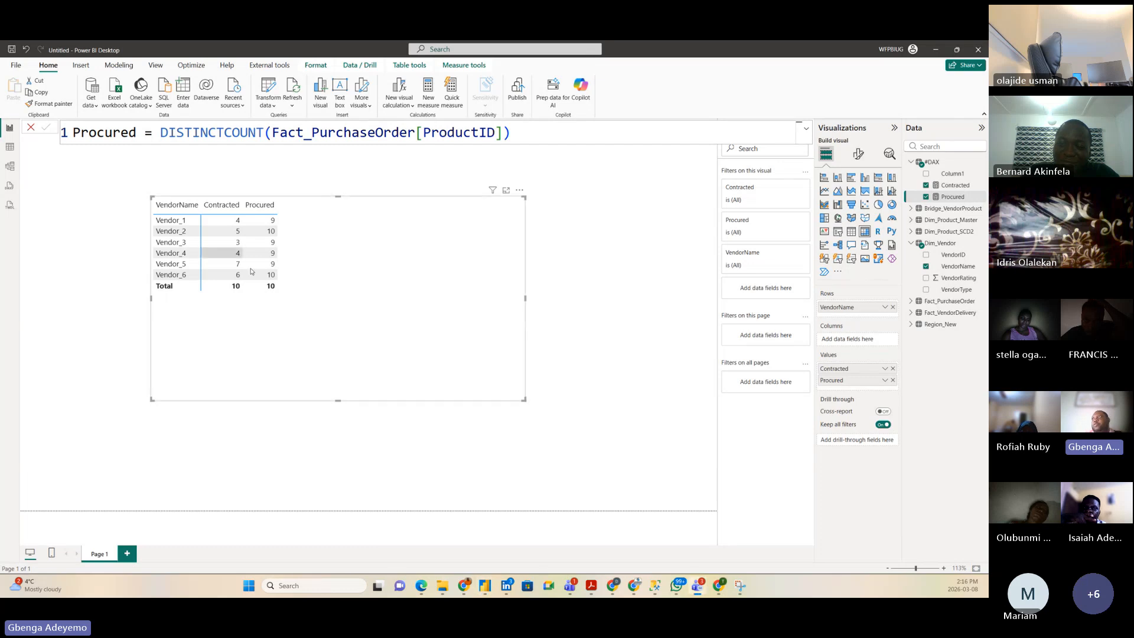
{"action": "right_click", "coordinate": [947, 162]}
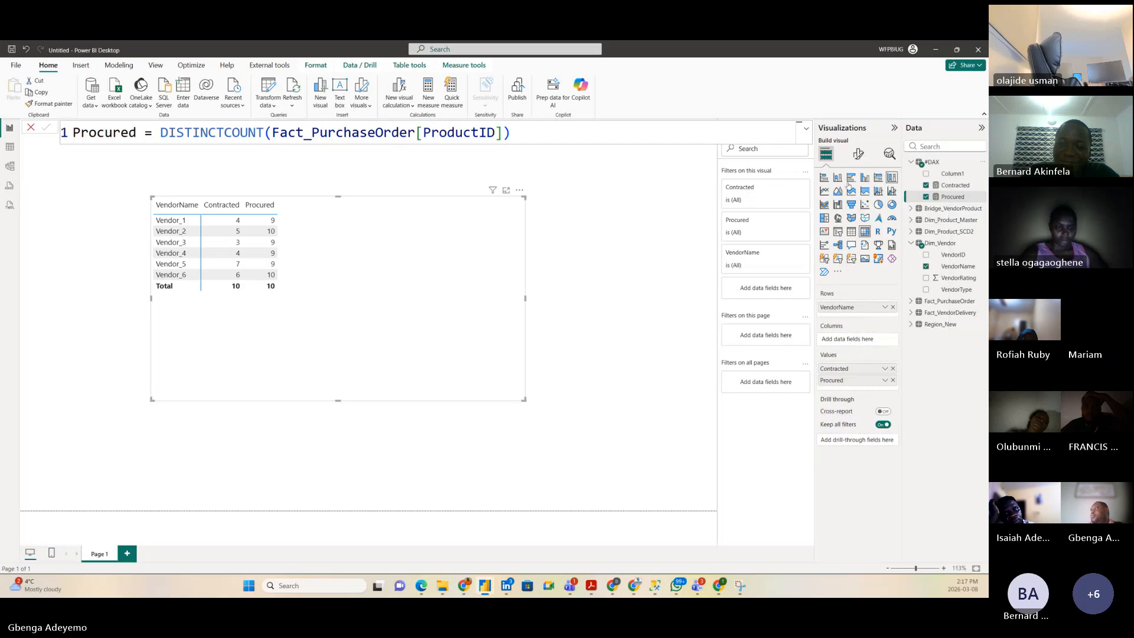
Step: Name a new #DAX measure 'Contracted & Procured ='
{"action": "key", "text": "Escape"}
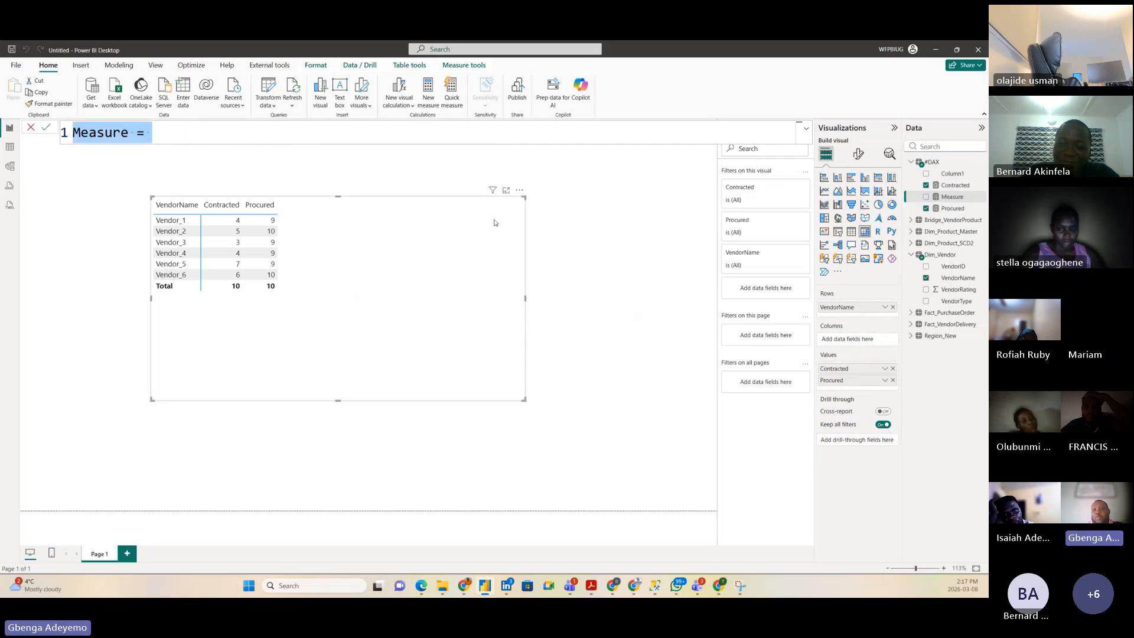
{"action": "key", "text": "BackSpace"}
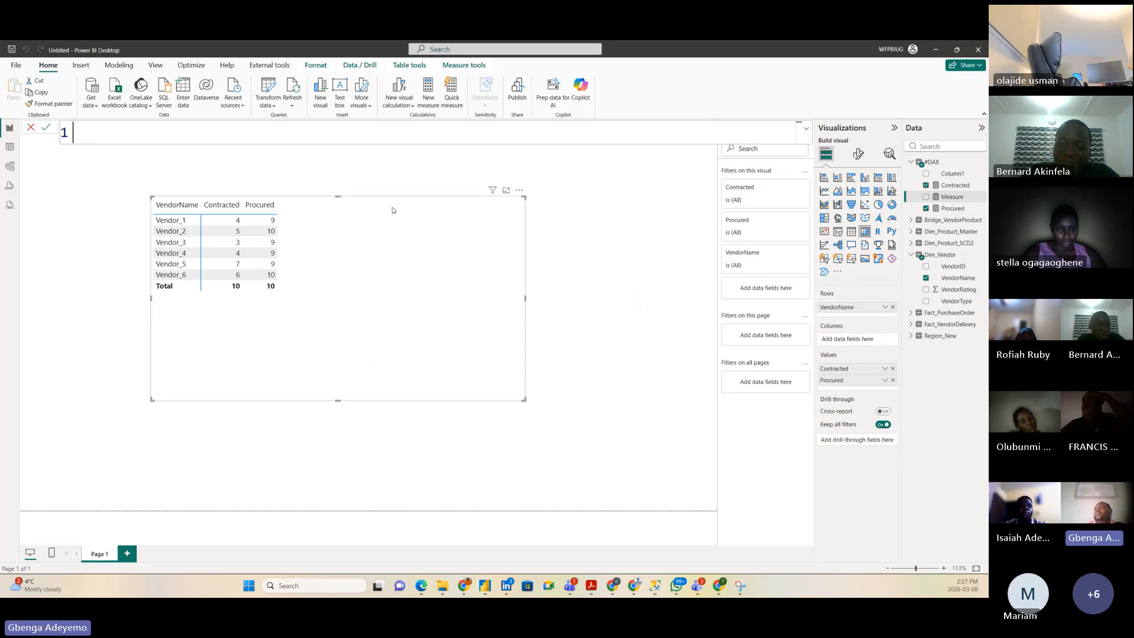
{"action": "type", "text": "on"}
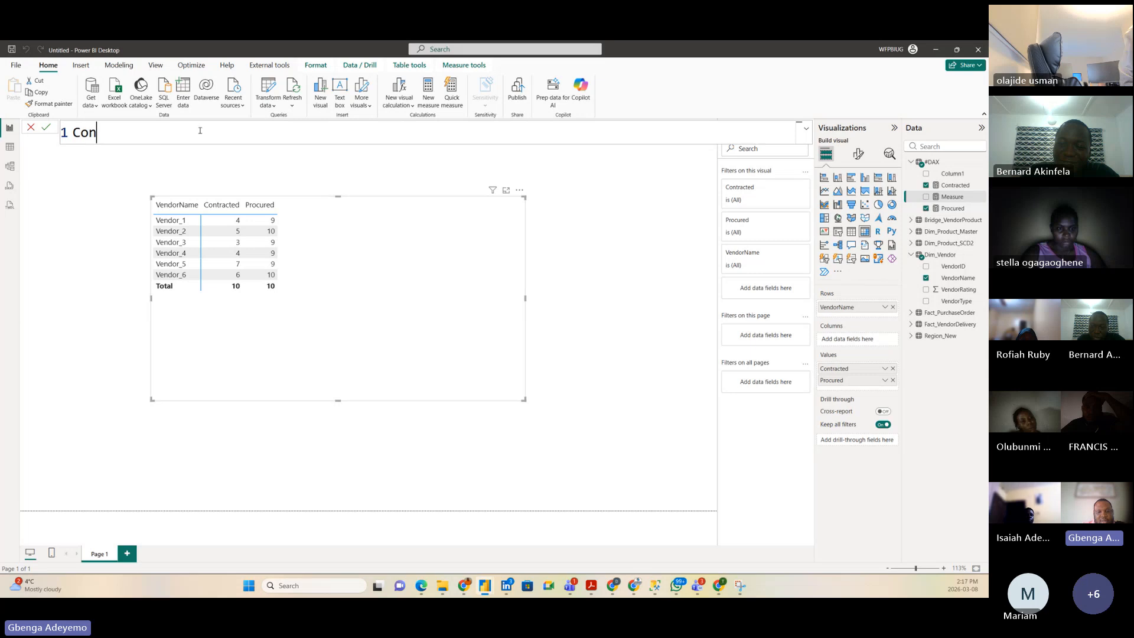
{"action": "type", "text": "tracted "}
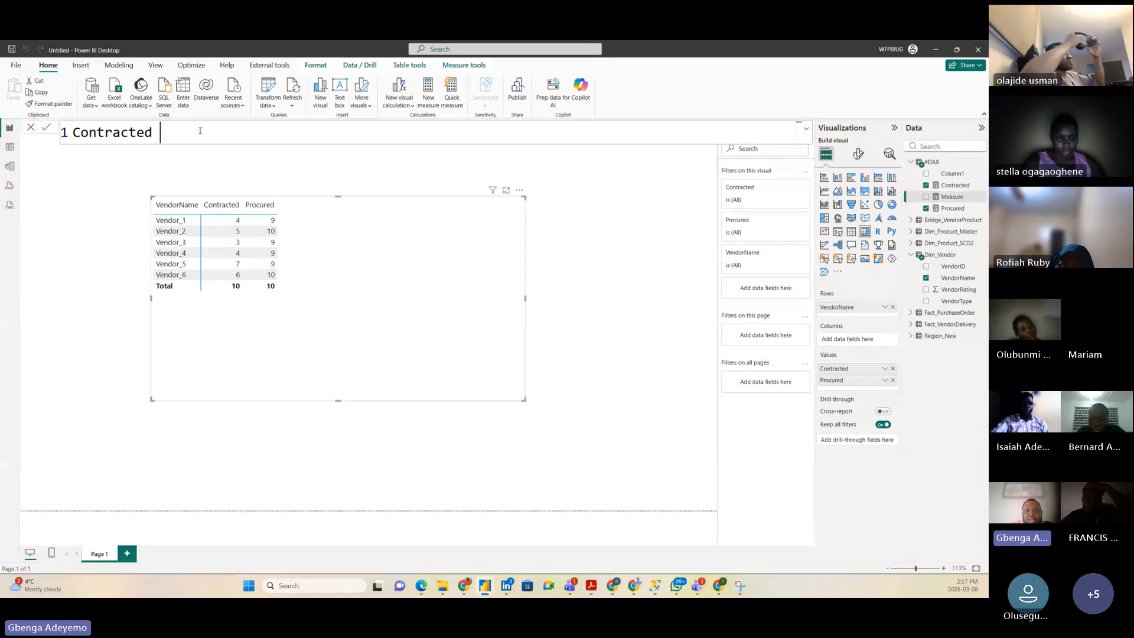
{"action": "type", "text": "& Pr"}
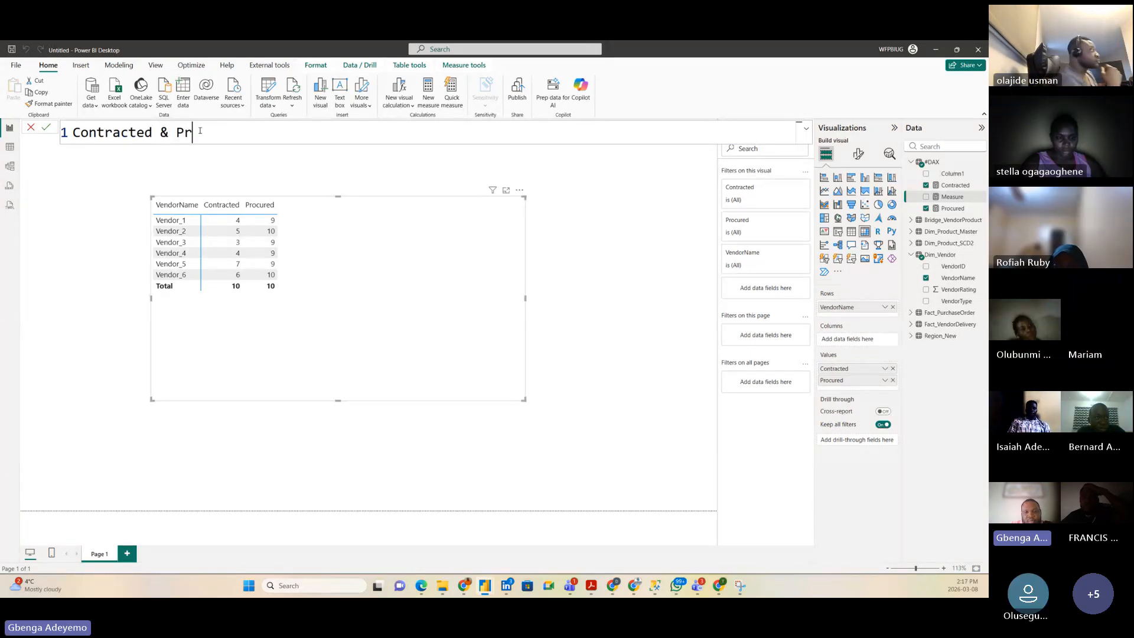
{"action": "type", "text": "ocured ="}
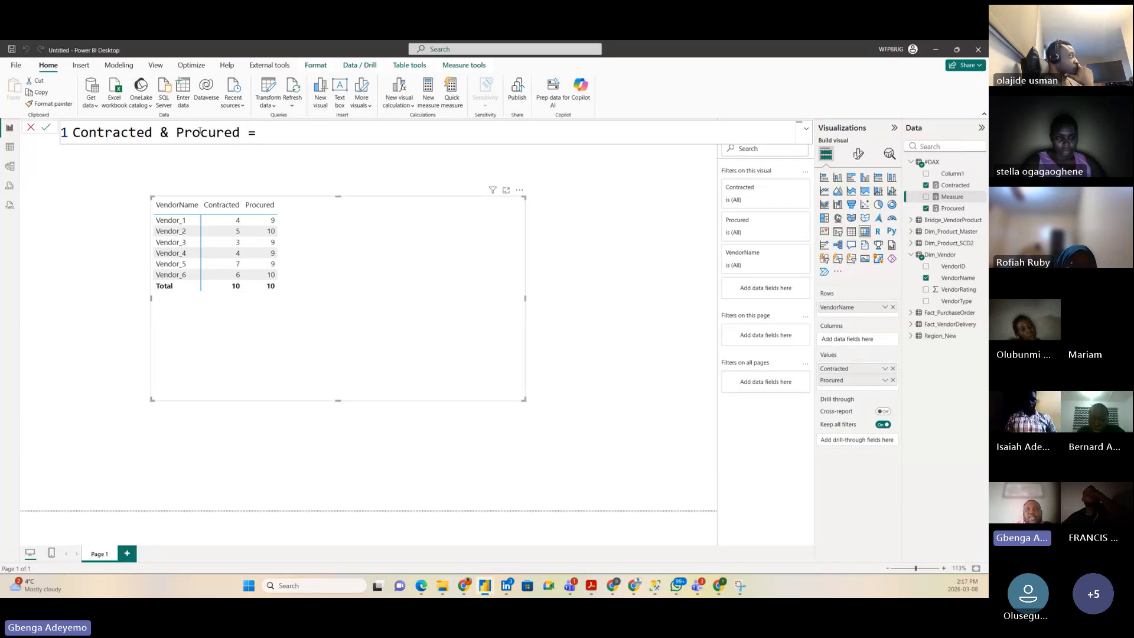
{"action": "key", "text": "shift+Return"}
Step: Start the formula with CALCULATE( and begin its first argument with 'dist'
{"action": "type", "text": "calculate"}
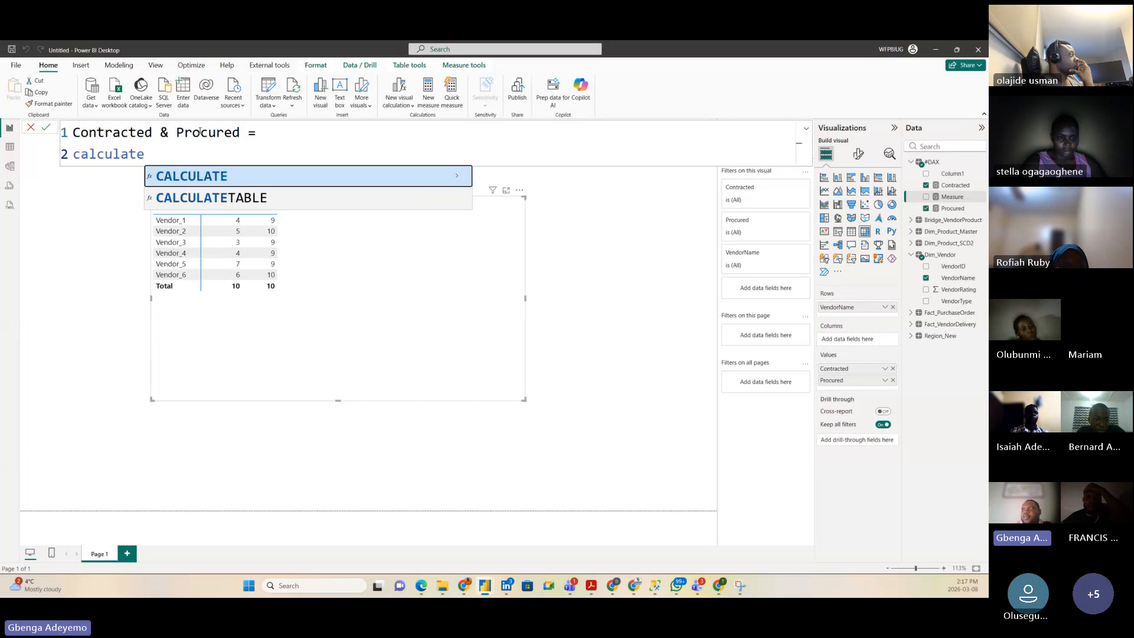
{"action": "key", "text": "Tab"}
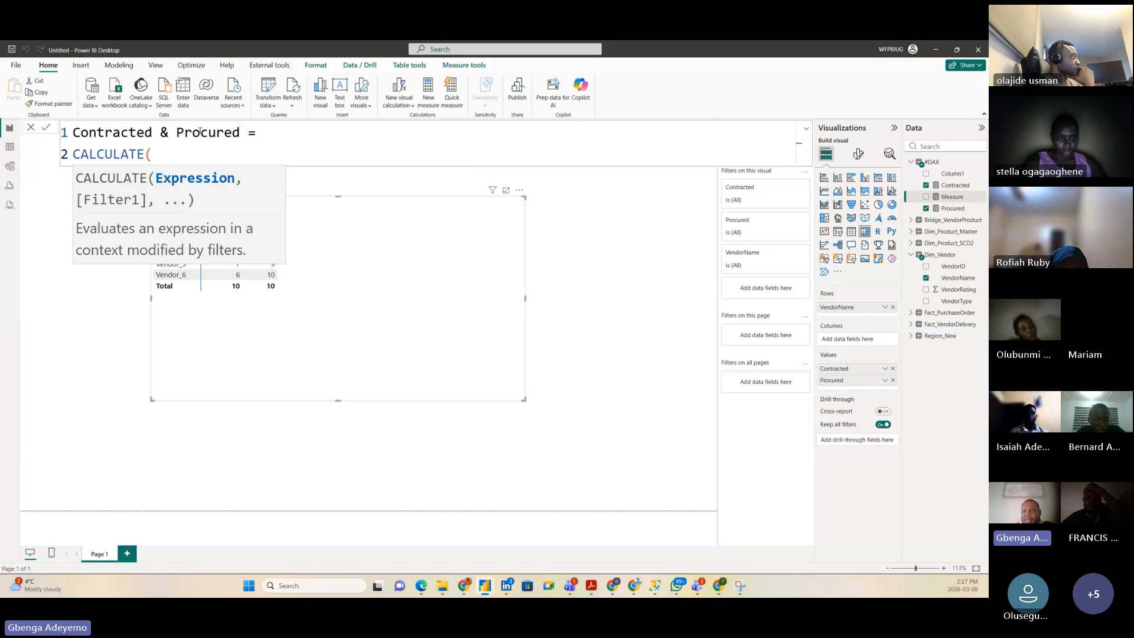
{"action": "key", "text": "shift+Return"}
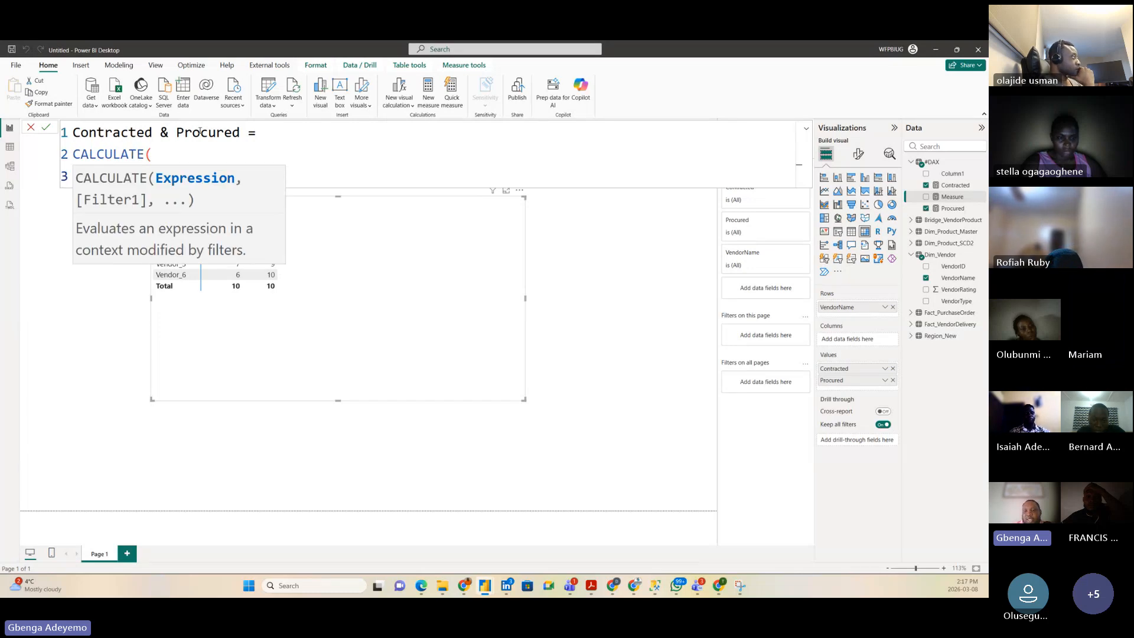
{"action": "type", "text": "pro"}
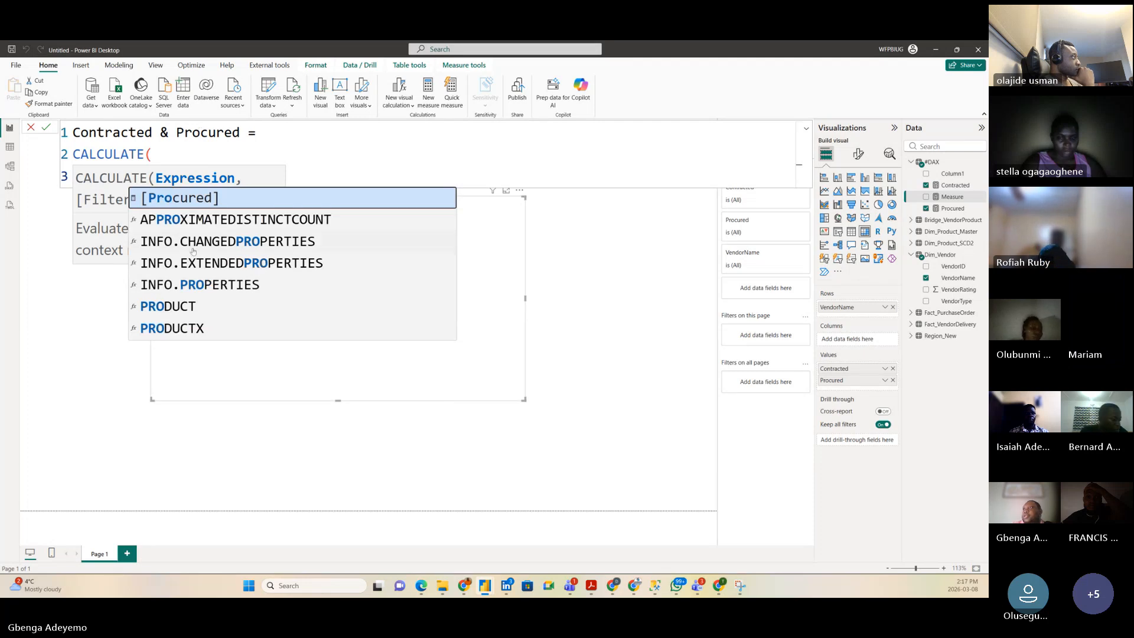
{"action": "left_click", "coordinate": [159, 153]}
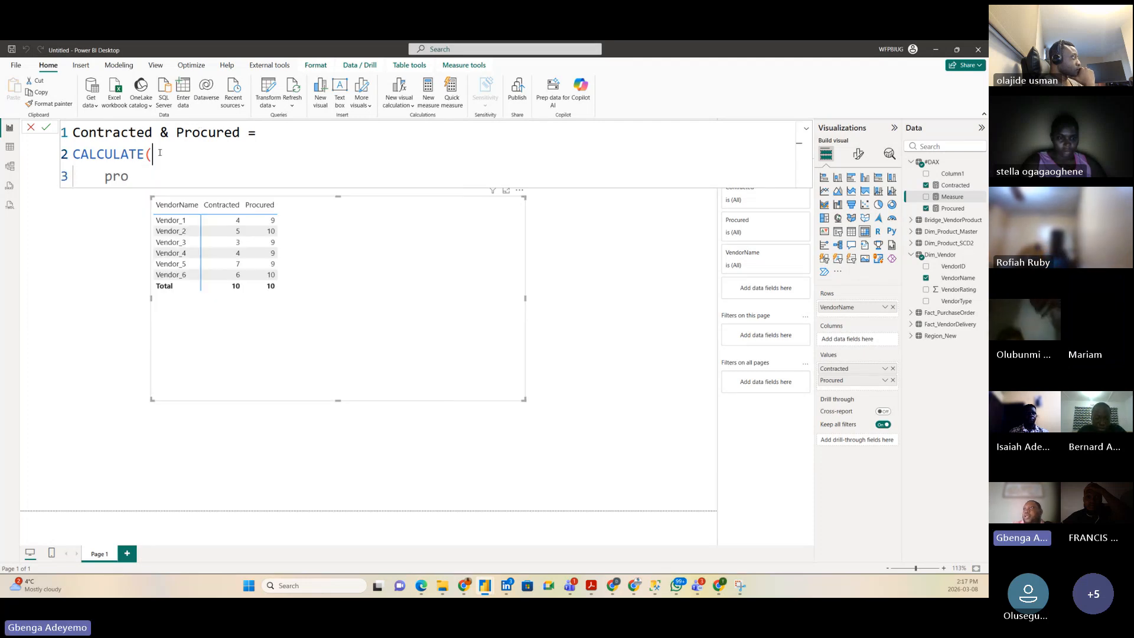
{"action": "double_click", "coordinate": [157, 181]}
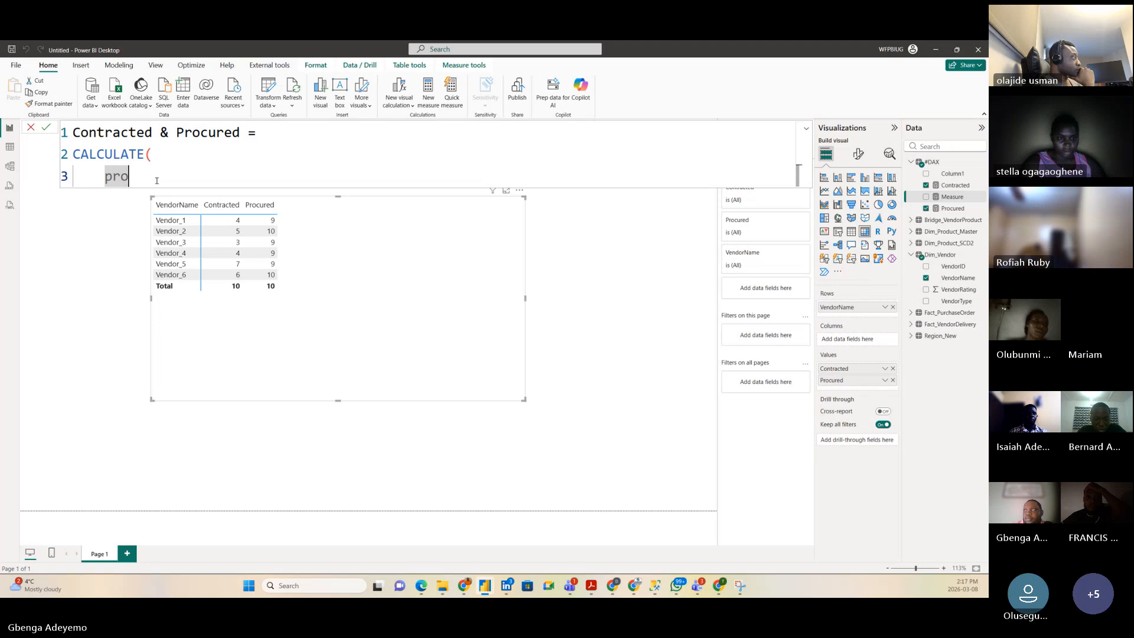
{"action": "type", "text": "p"}
{"action": "key", "text": "BackSpace"}
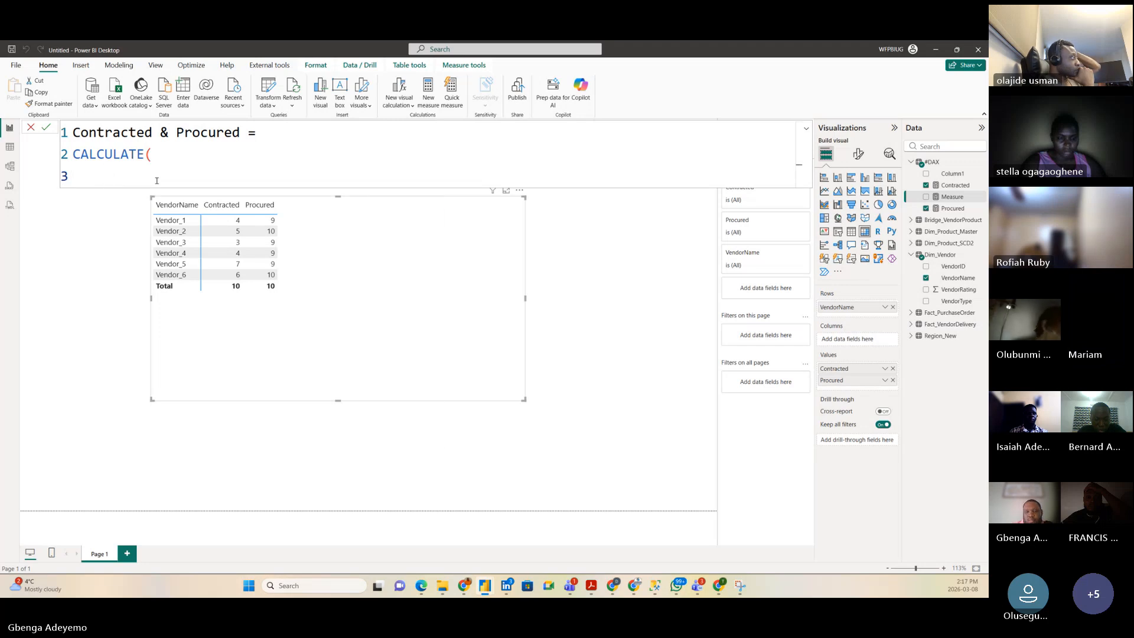
{"action": "type", "text": "pro"}
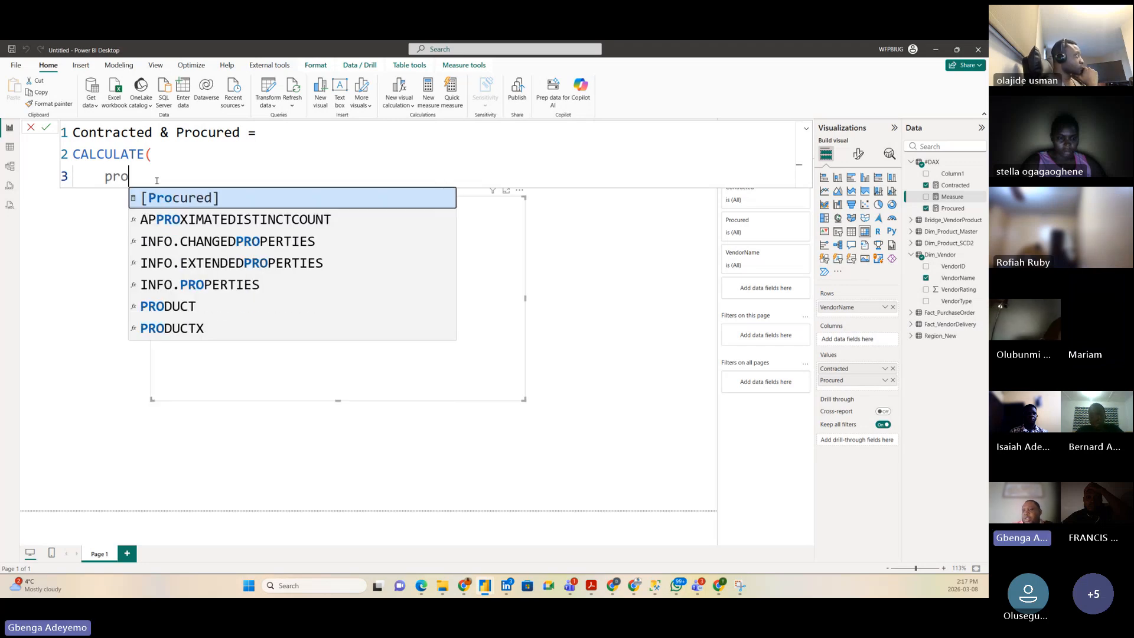
{"action": "key", "text": "BackSpace"}
{"action": "key", "text": "BackSpace"}
{"action": "key", "text": "BackSpace"}
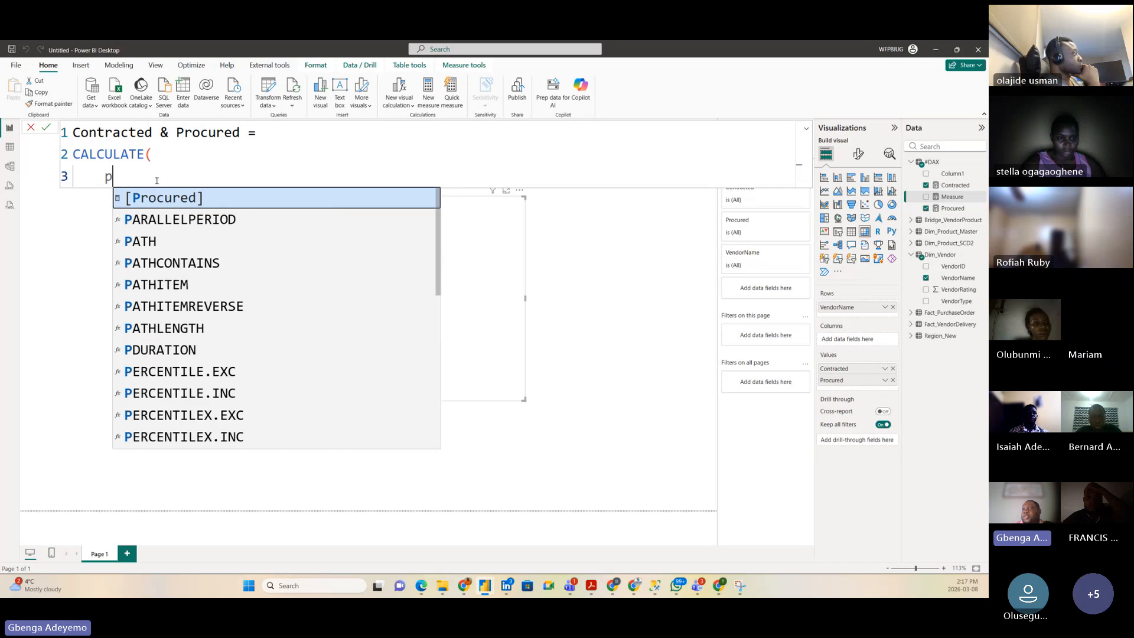
{"action": "type", "text": "bri"}
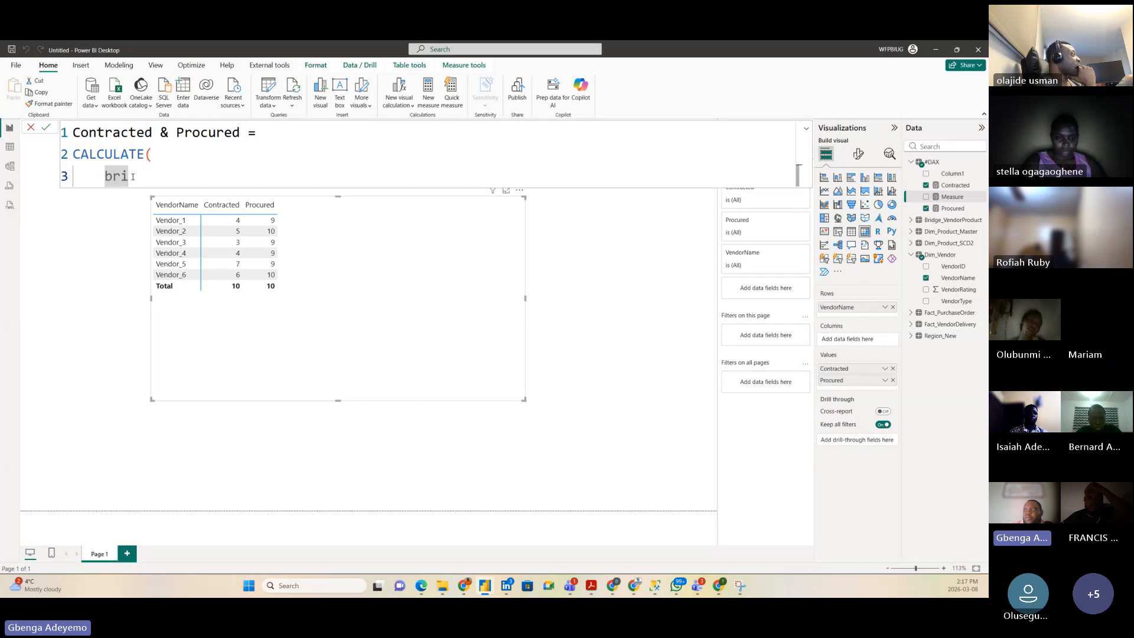
{"action": "key", "text": "BackSpace"}
{"action": "type", "text": "dist"}
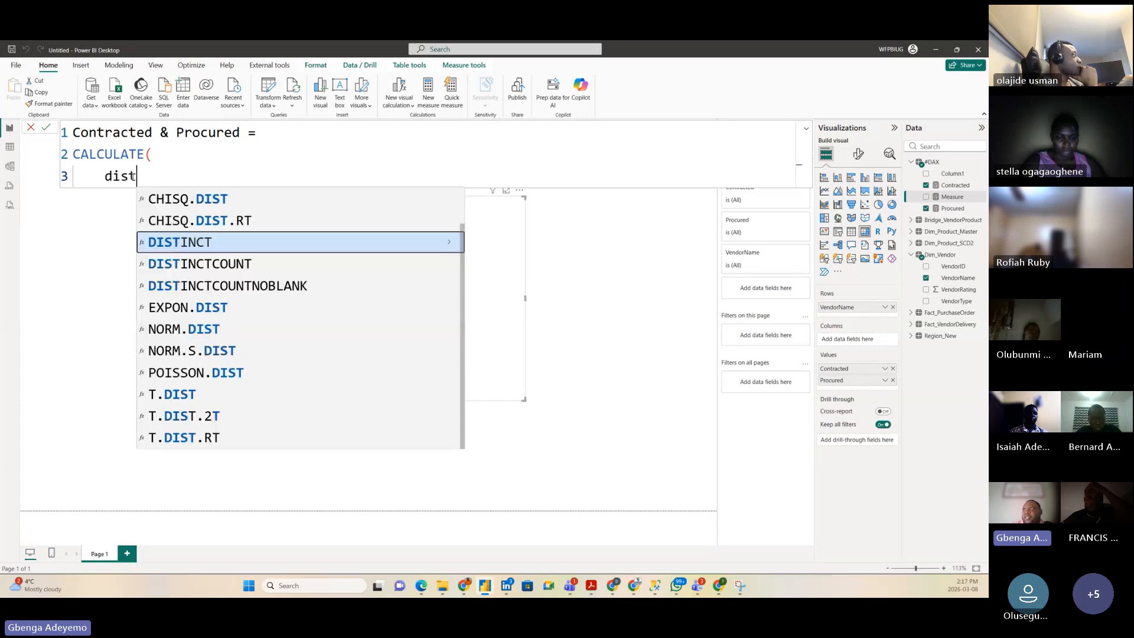
Step: Make CALCULATE's first argument DISTINCTCOUNT(Bridge_VendorProduct[ProductID]) and start a TREATAS filter on the next line
{"action": "left_click", "coordinate": [183, 264]}
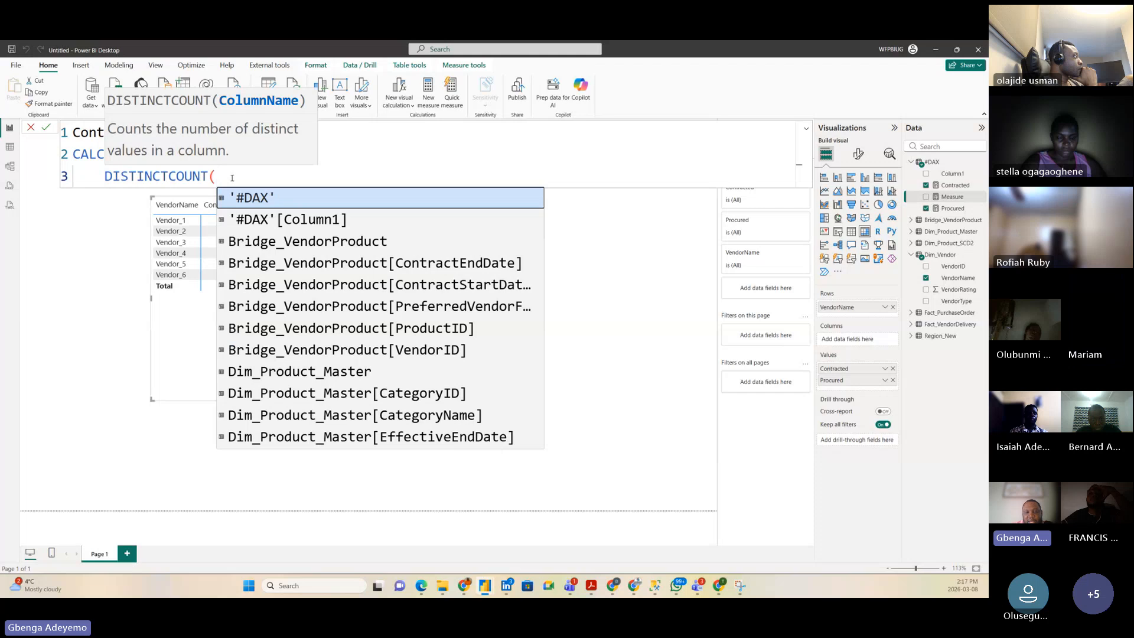
{"action": "type", "text": "product"}
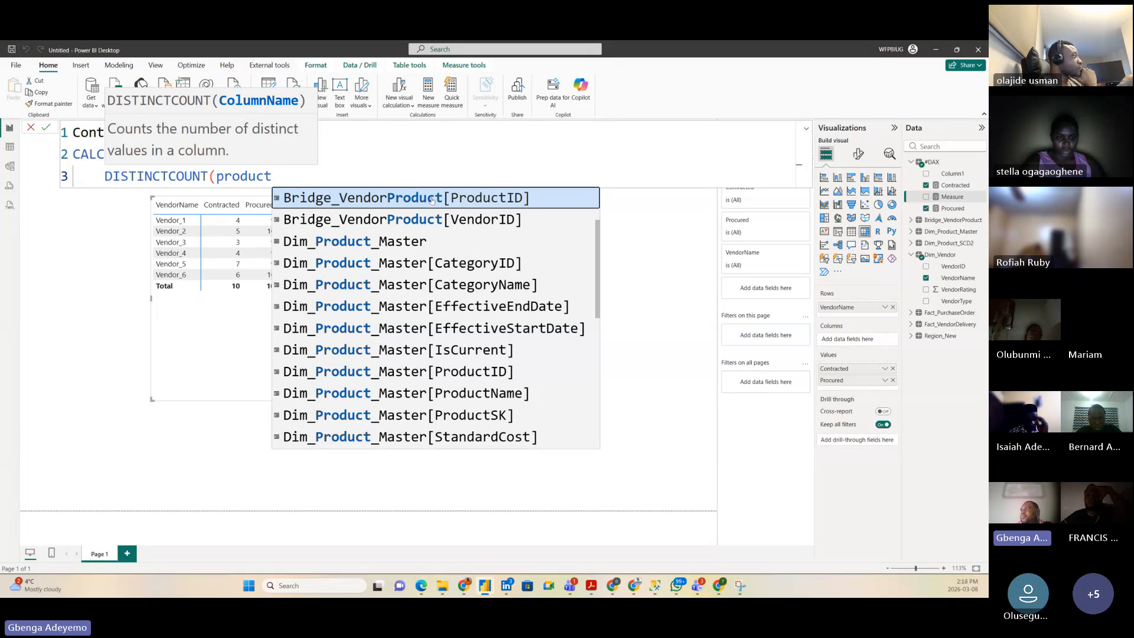
{"action": "key", "text": "Tab"}
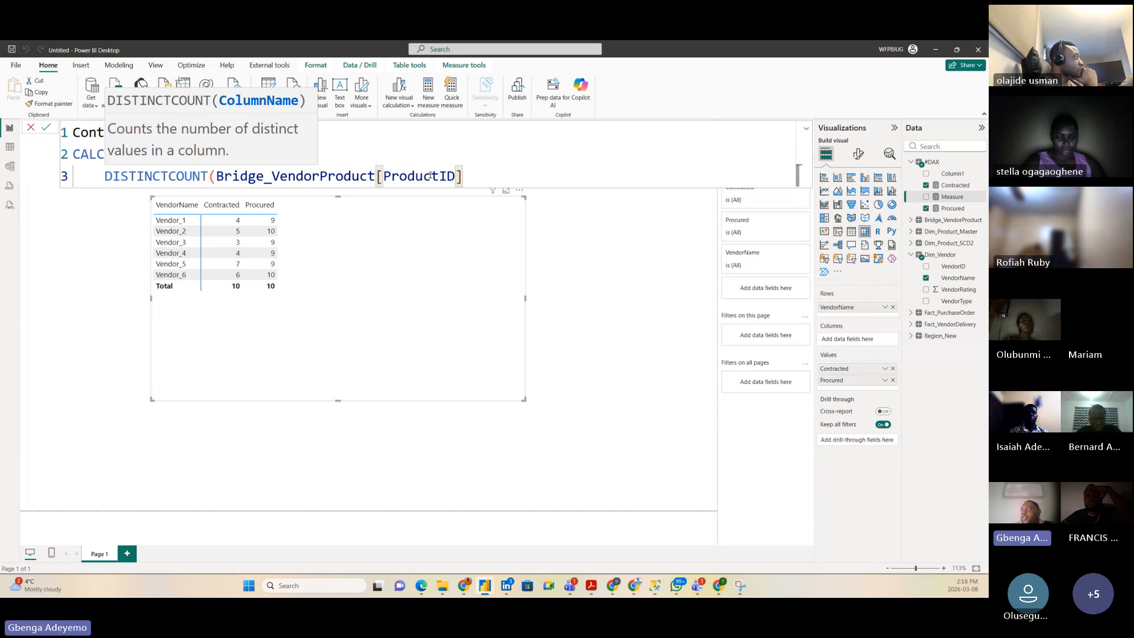
{"action": "type", "text": ")"}
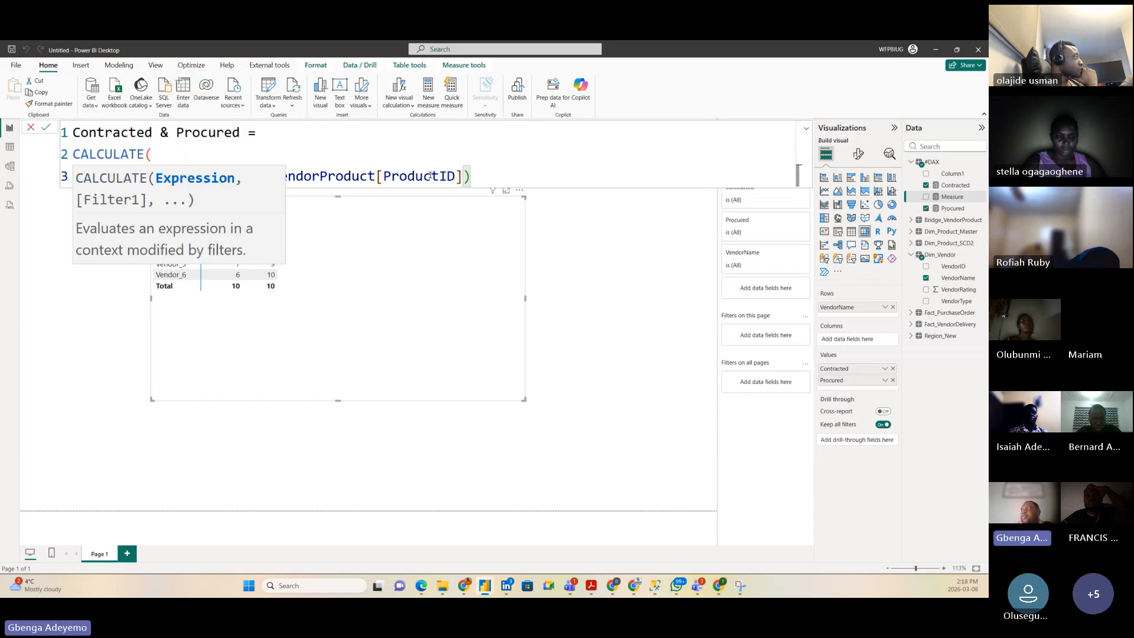
{"action": "type", "text": ","}
{"action": "key", "text": "shift+Return"}
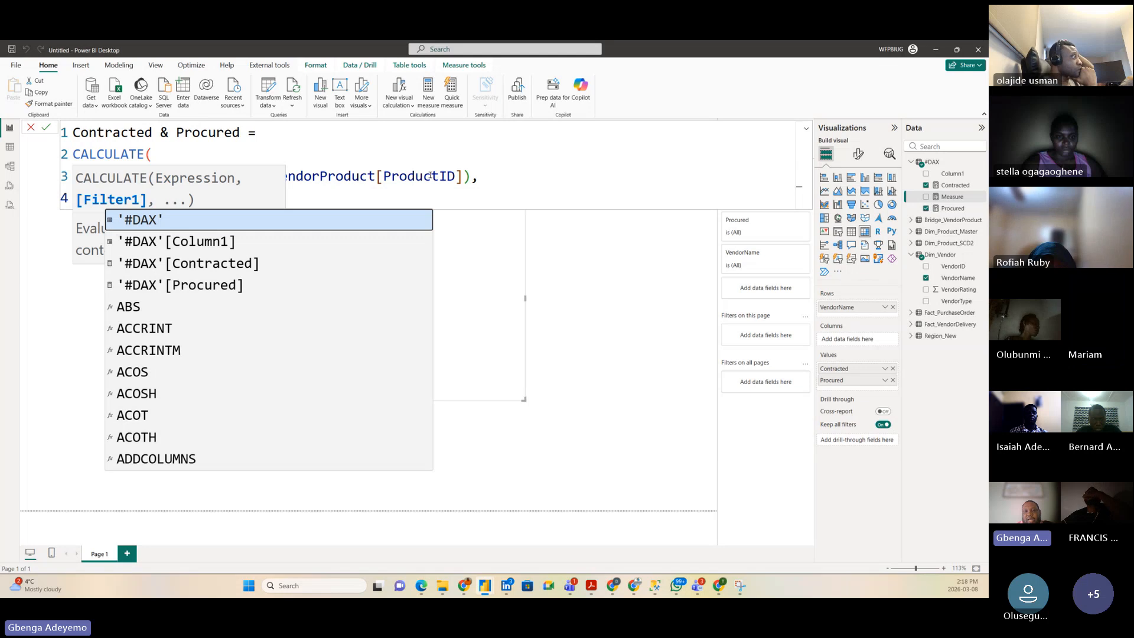
{"action": "type", "text": "TREATAS"}
{"action": "key", "text": "Tab"}
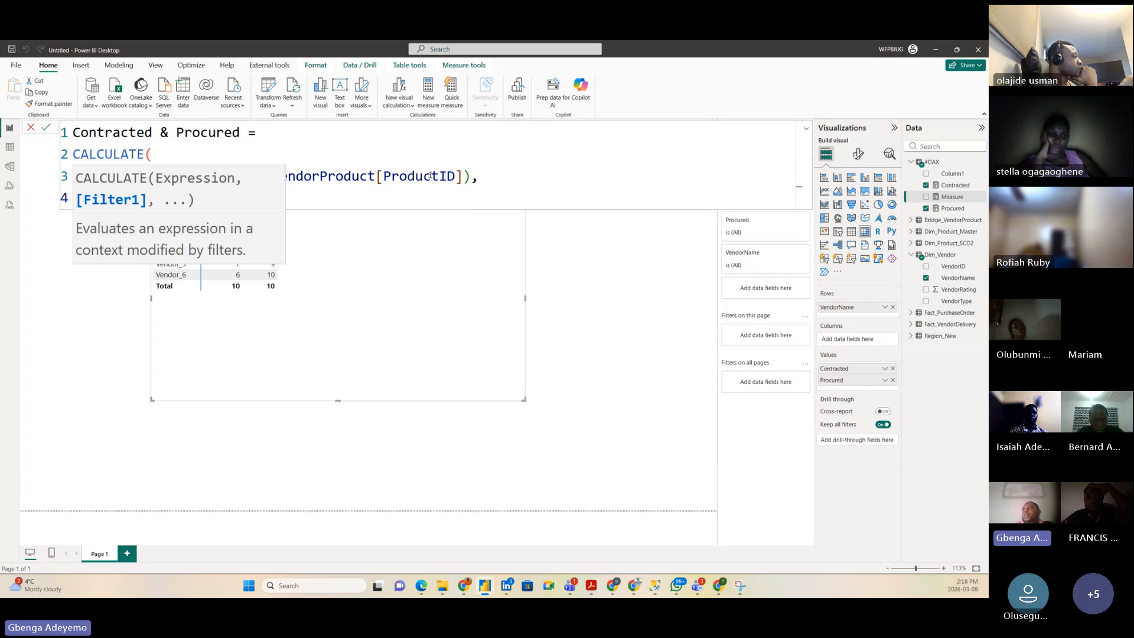
Step: Correct the filter function to TREATAS( and insert VALUES( as its first argument
{"action": "left_click", "coordinate": [369, 154]}
{"action": "left_click", "coordinate": [174, 197]}
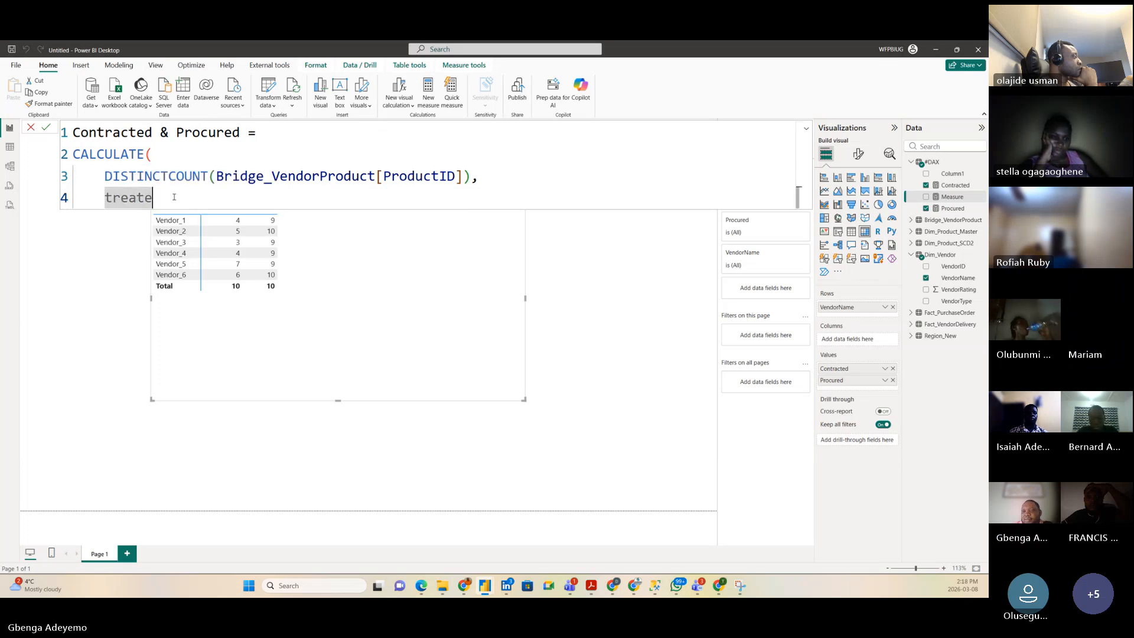
{"action": "key", "text": "BackSpace"}
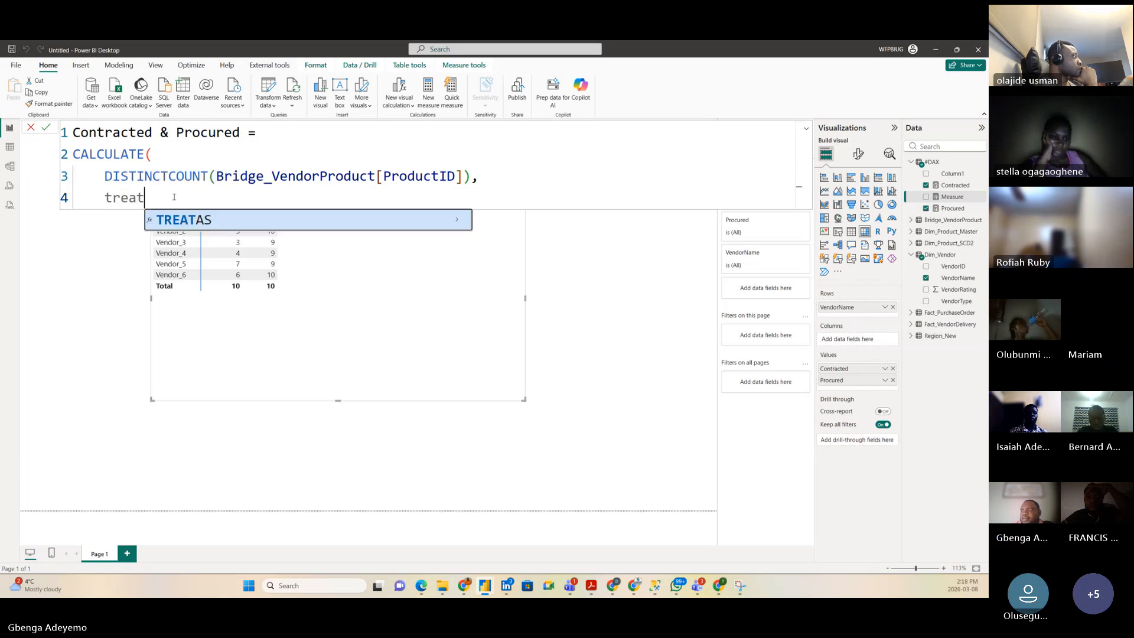
{"action": "left_click", "coordinate": [184, 222]}
{"action": "type", "text": "valy"}
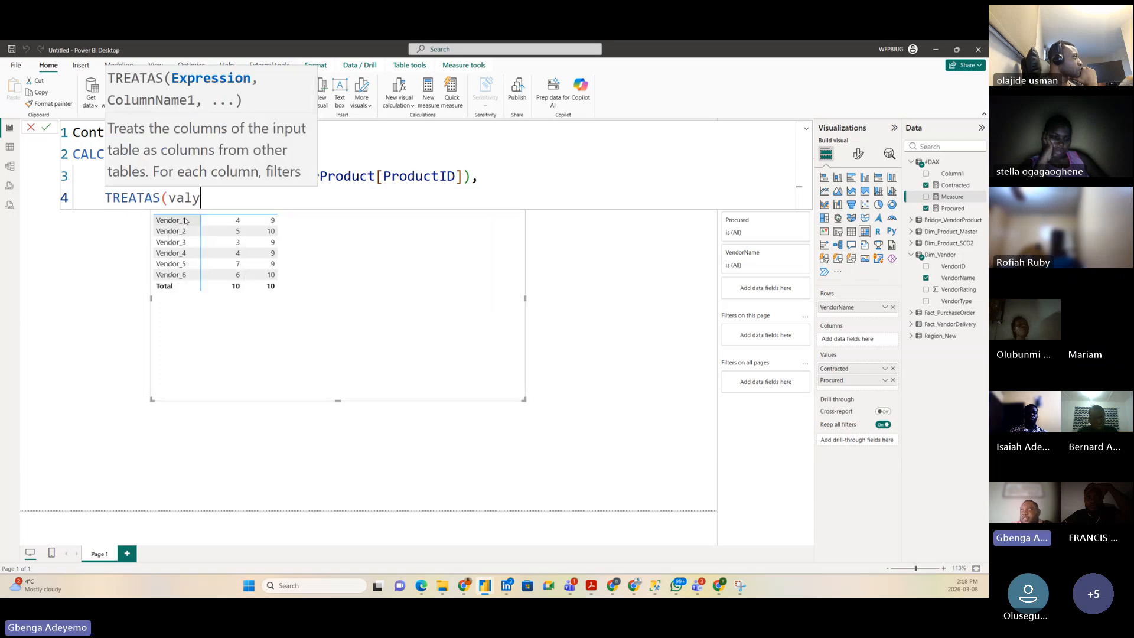
{"action": "key", "text": "BackSpace"}
{"action": "type", "text": "ues"}
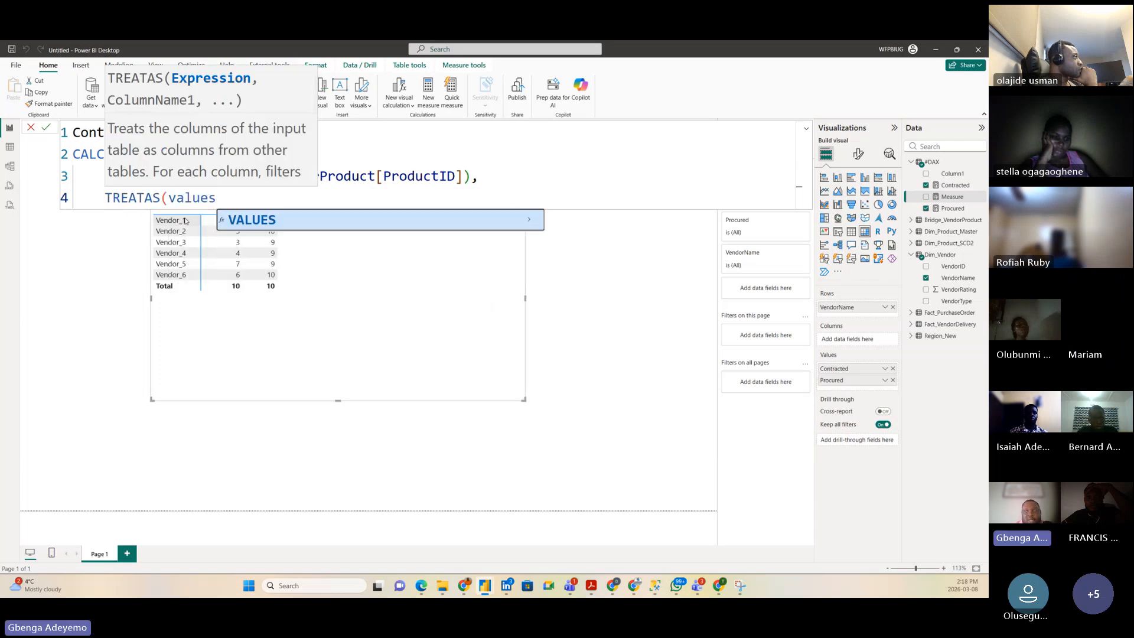
{"action": "key", "text": "Tab"}
{"action": "key", "text": "shift+Return"}
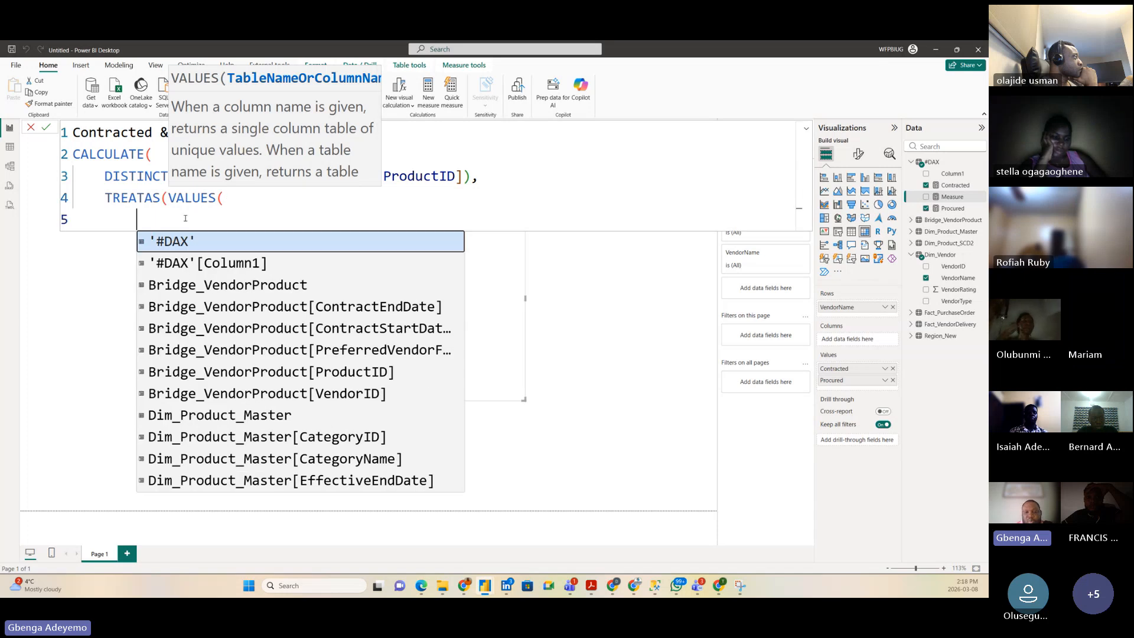
Step: Complete TREATAS(VALUES(Bridge_VendorProduct[ProductID]), Fact_PurchaseOrder[ProductID]) and close CALCULATE on its own line
{"action": "type", "text": "produ"}
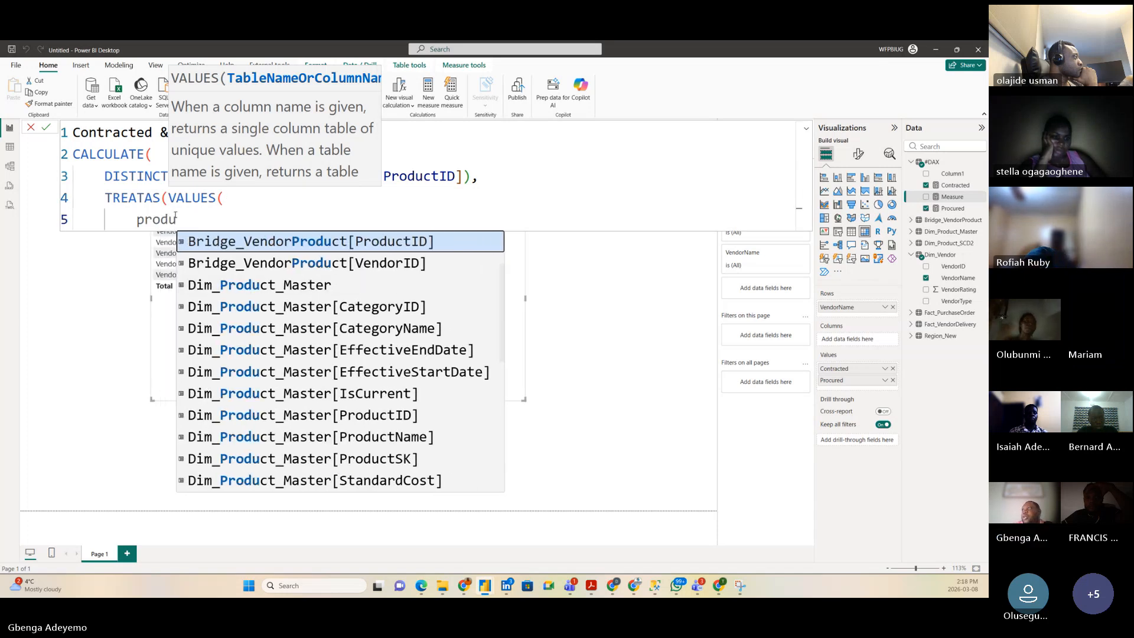
{"action": "left_click", "coordinate": [305, 246]}
{"action": "type", "text": ","}
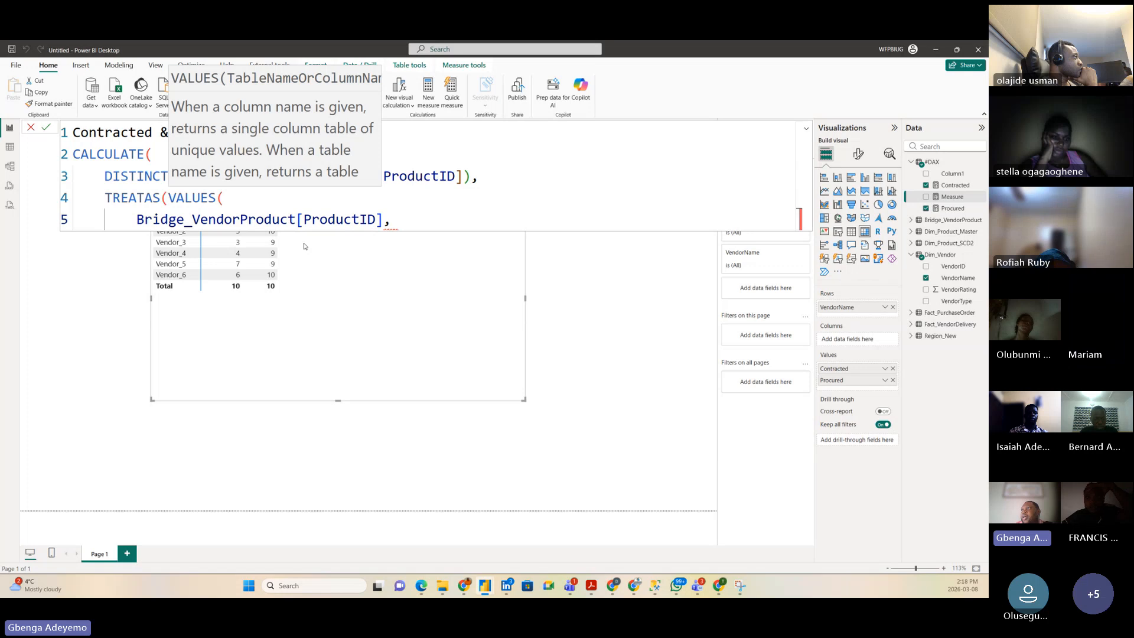
{"action": "key", "text": "BackSpace"}
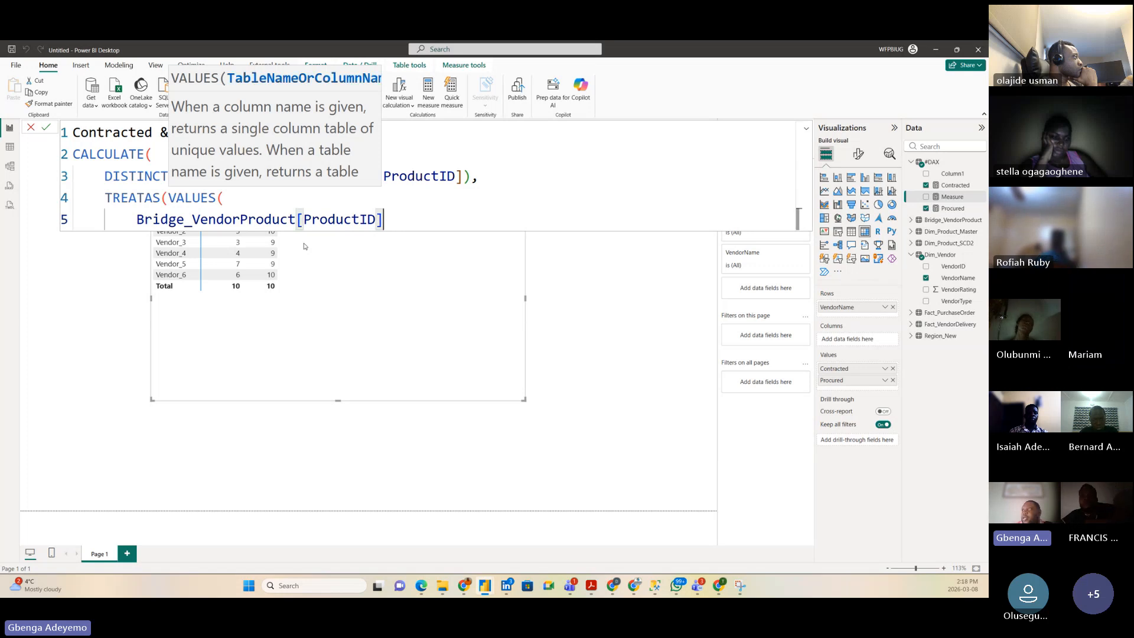
{"action": "type", "text": "), "}
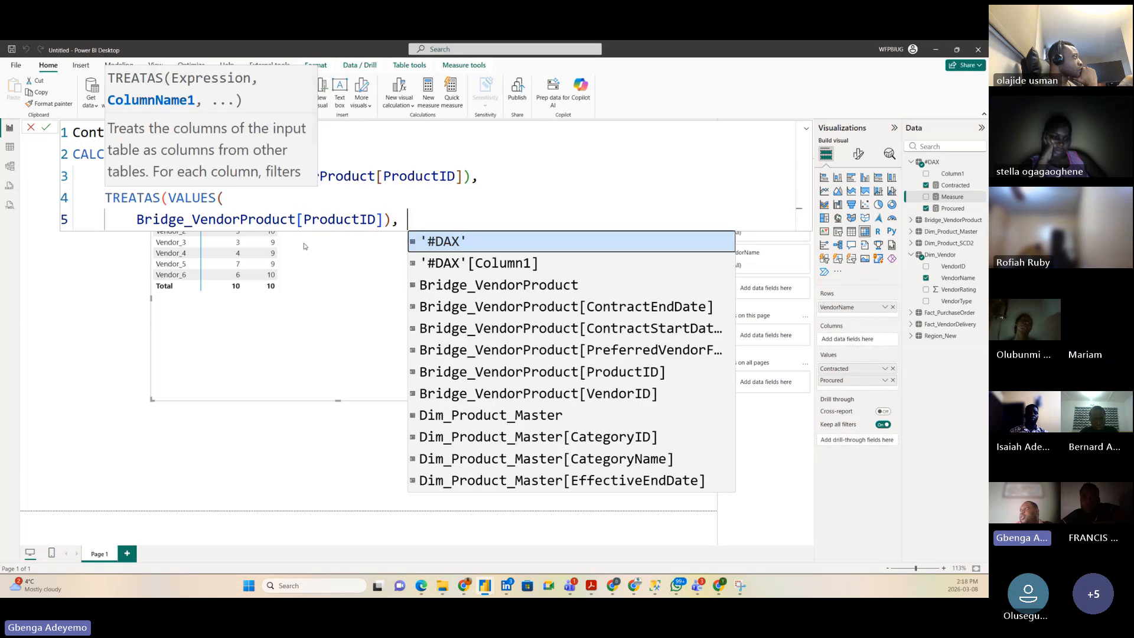
{"action": "type", "text": "prod"}
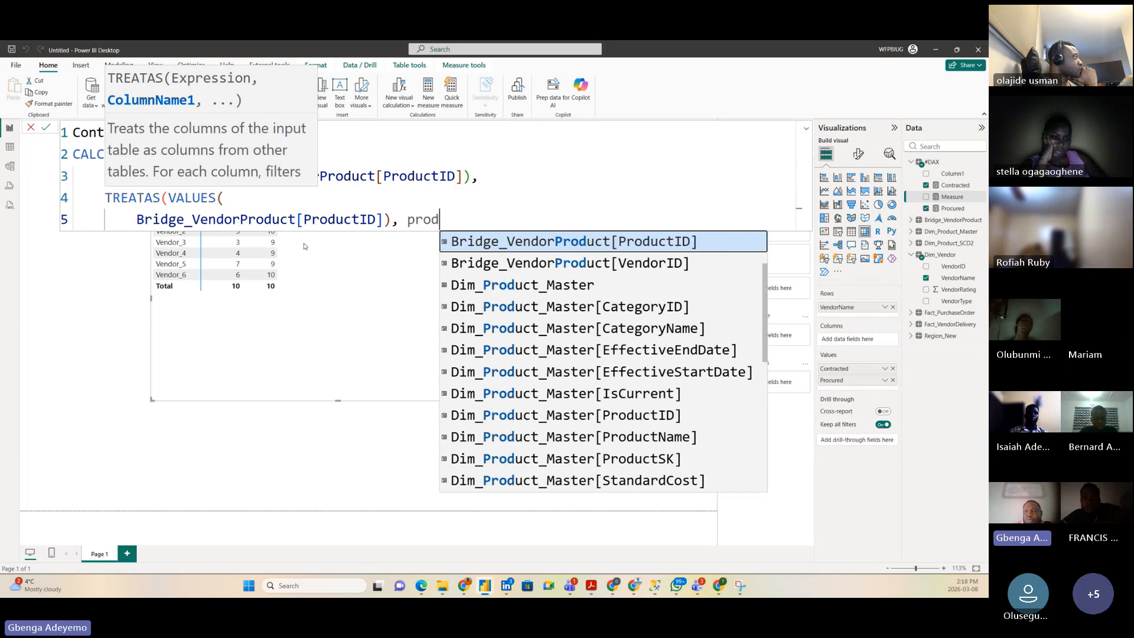
{"action": "type", "text": "uc"}
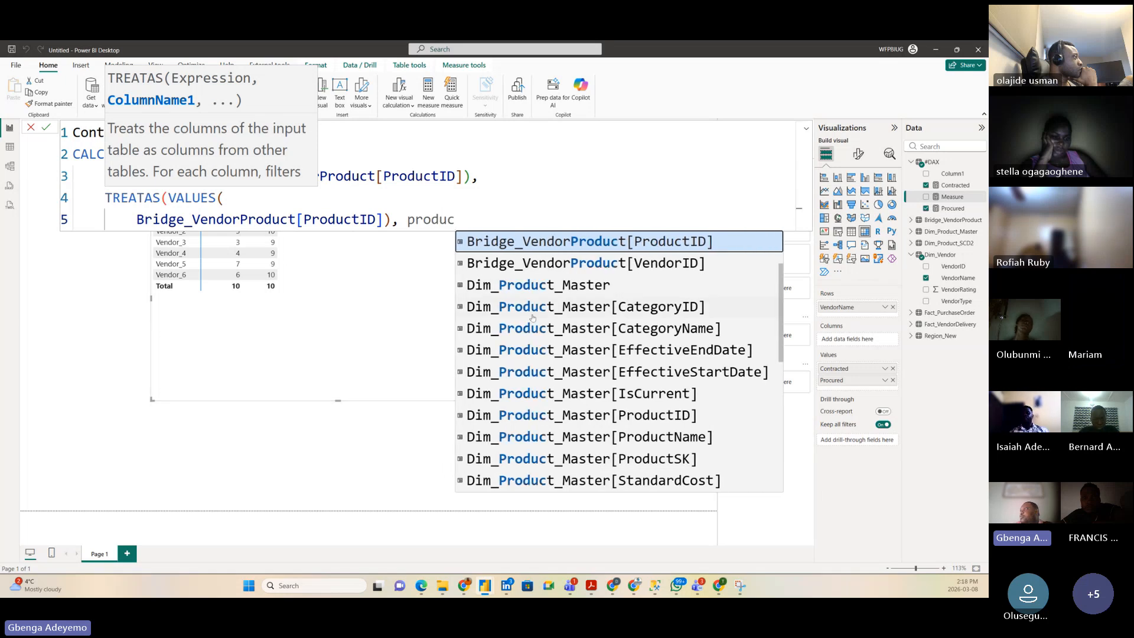
{"action": "scroll", "coordinate": [559, 362], "scroll_direction": "down", "scroll_amount": 3}
{"action": "scroll", "coordinate": [559, 361], "scroll_direction": "down", "scroll_amount": 3}
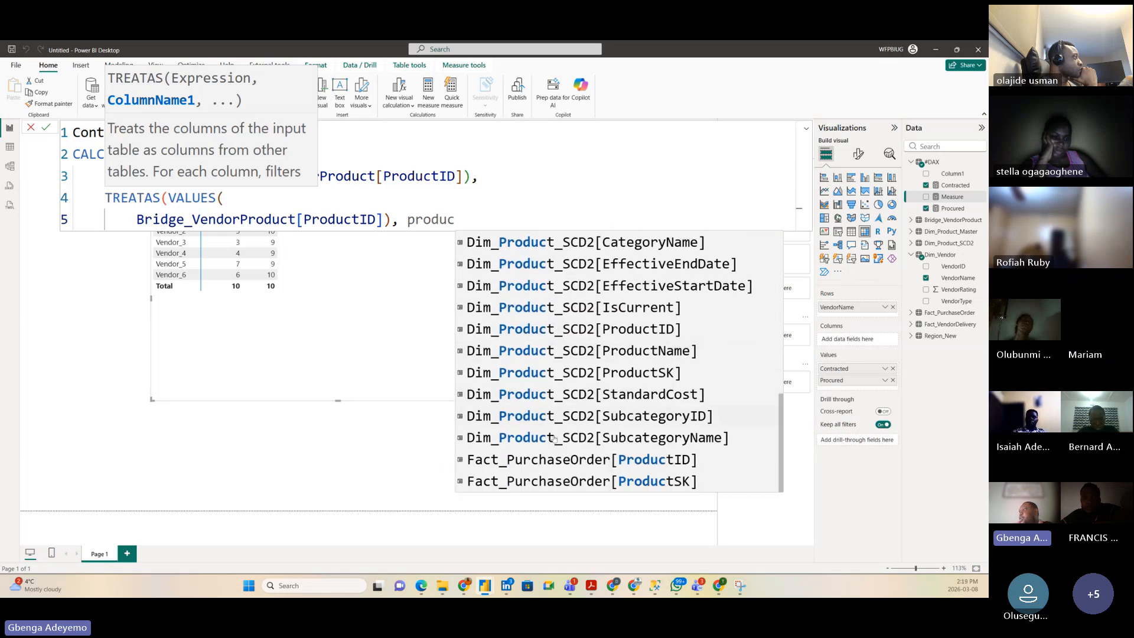
{"action": "left_click", "coordinate": [612, 460]}
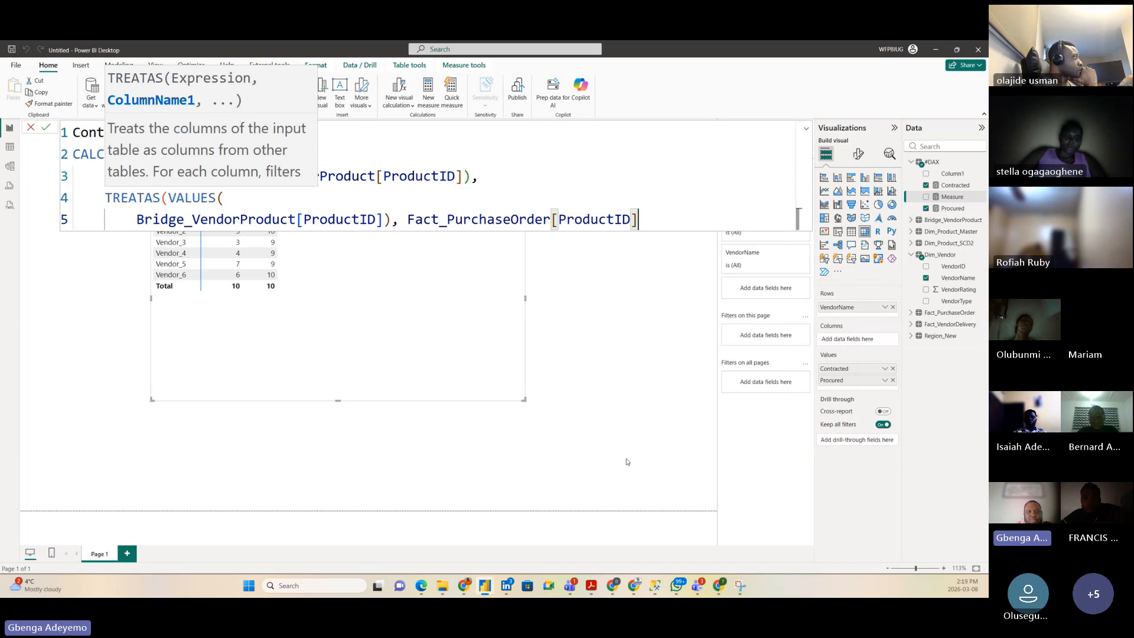
{"action": "type", "text": ")"}
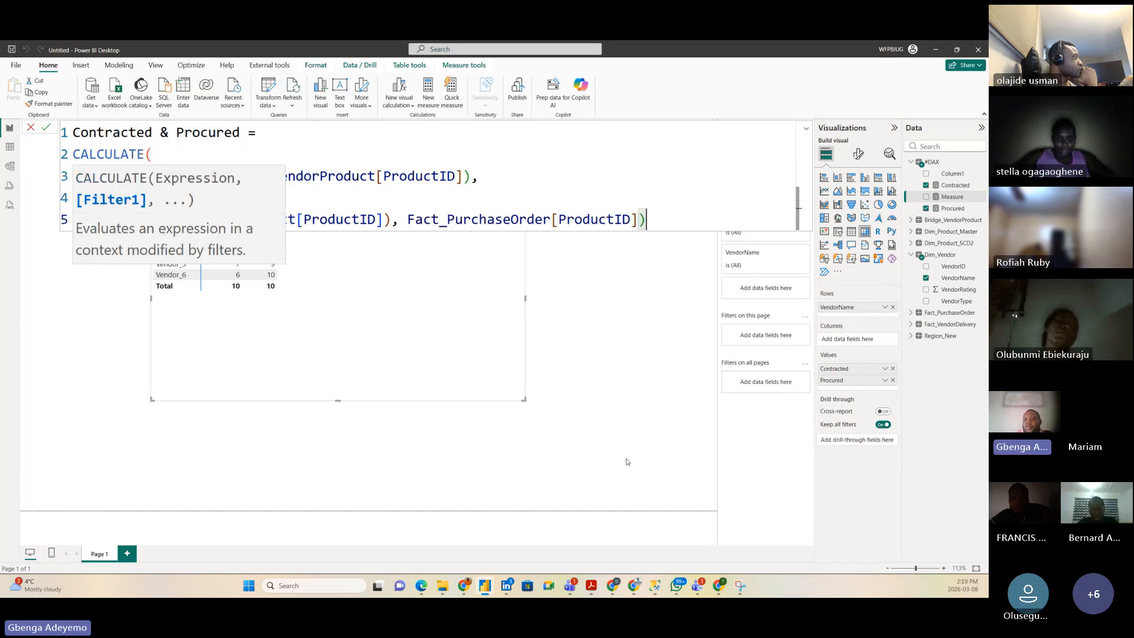
{"action": "key", "text": "shift+Return"}
{"action": "type", "text": ")"}
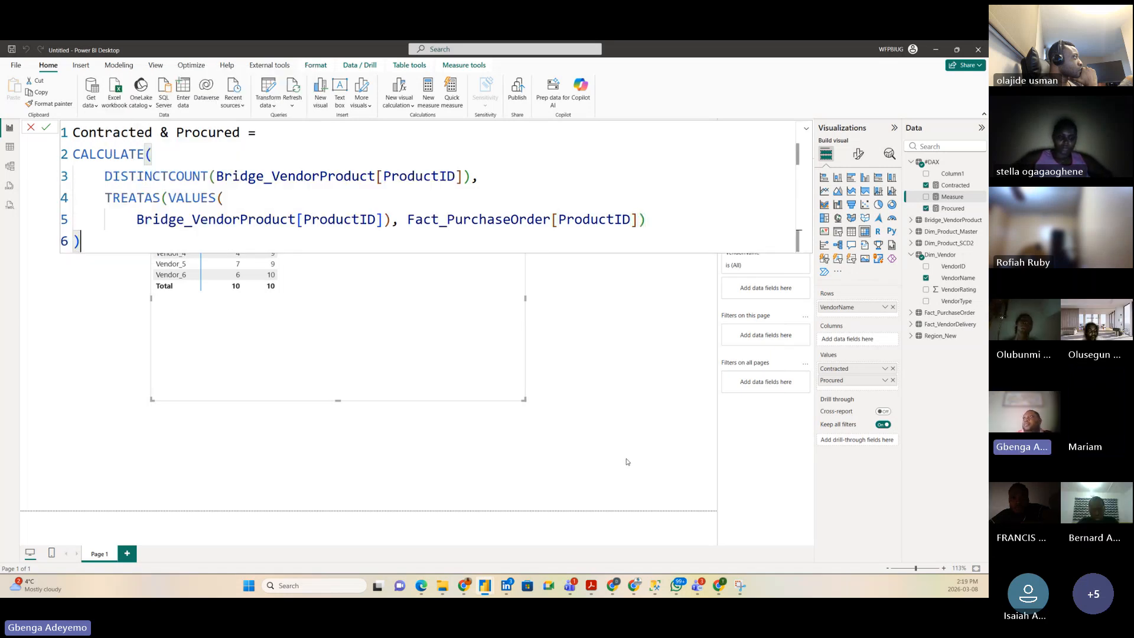
Step: Commit the Contracted & Procured measure after checking the VALUES brackets, and close the formula bar
{"action": "left_click", "coordinate": [47, 128]}
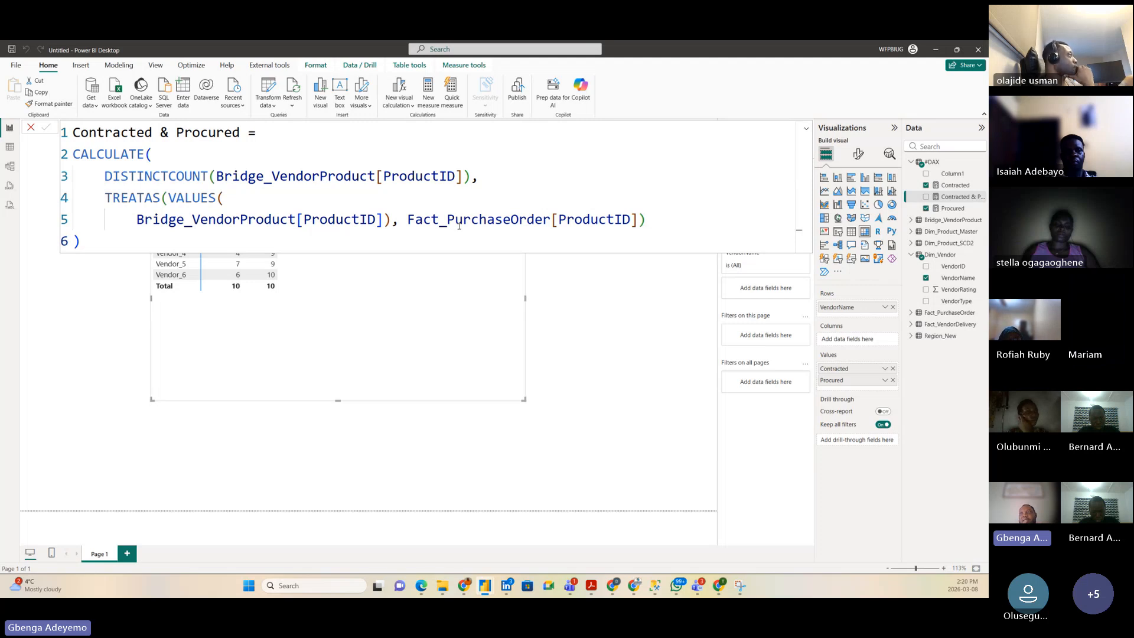
{"action": "left_click", "coordinate": [230, 196]}
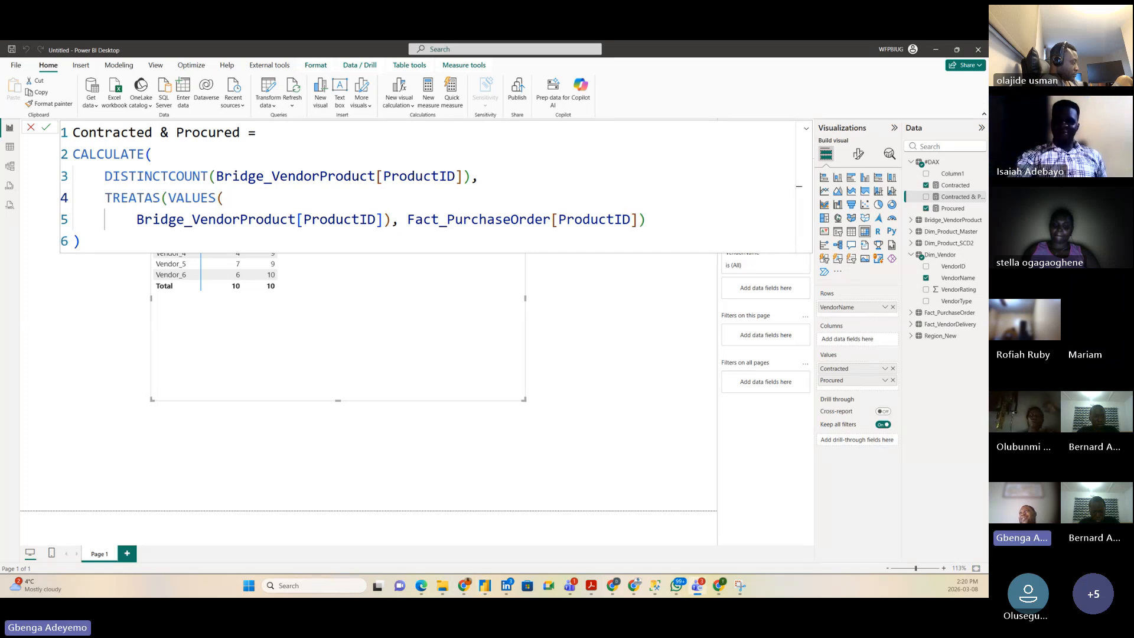
{"action": "left_click", "coordinate": [47, 129]}
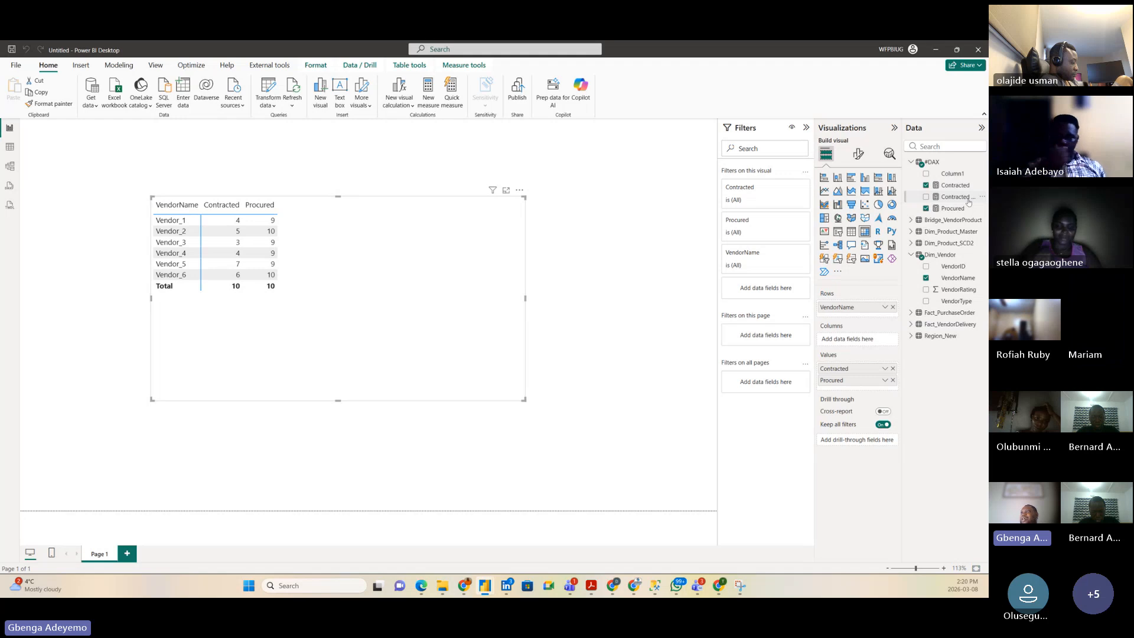
Step: Add Contracted & Procured to the vendor table, showing 4, 5, 3, 4, 7, 6 and total 10
{"action": "left_click_drag", "start_coordinate": [960, 198], "coordinate": [392, 250]}
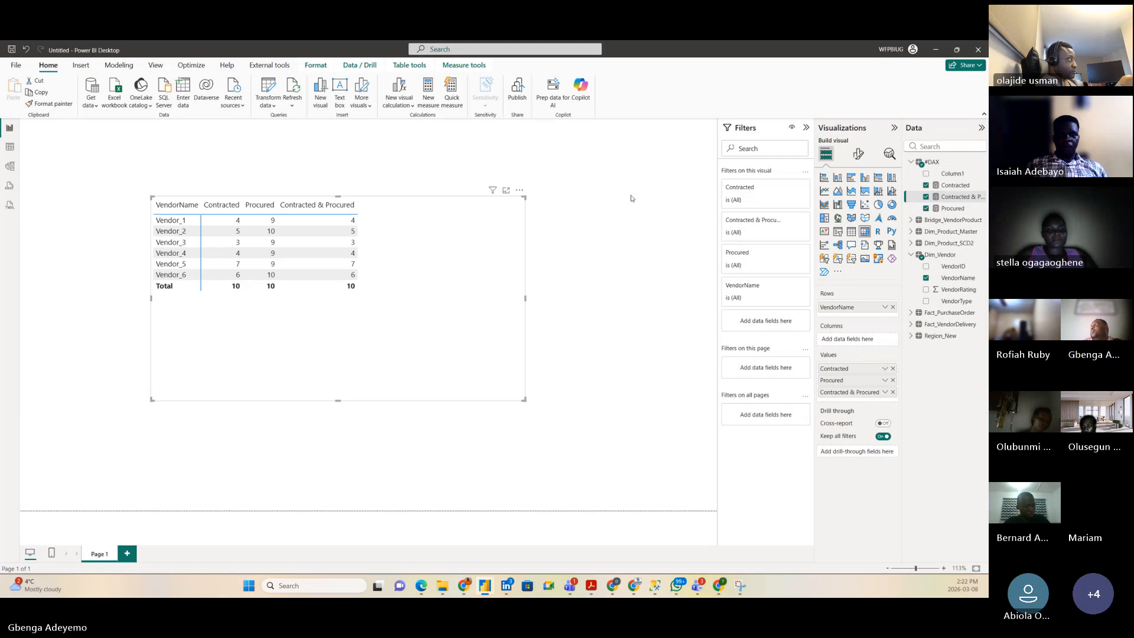
{"action": "left_click", "coordinate": [983, 165]}
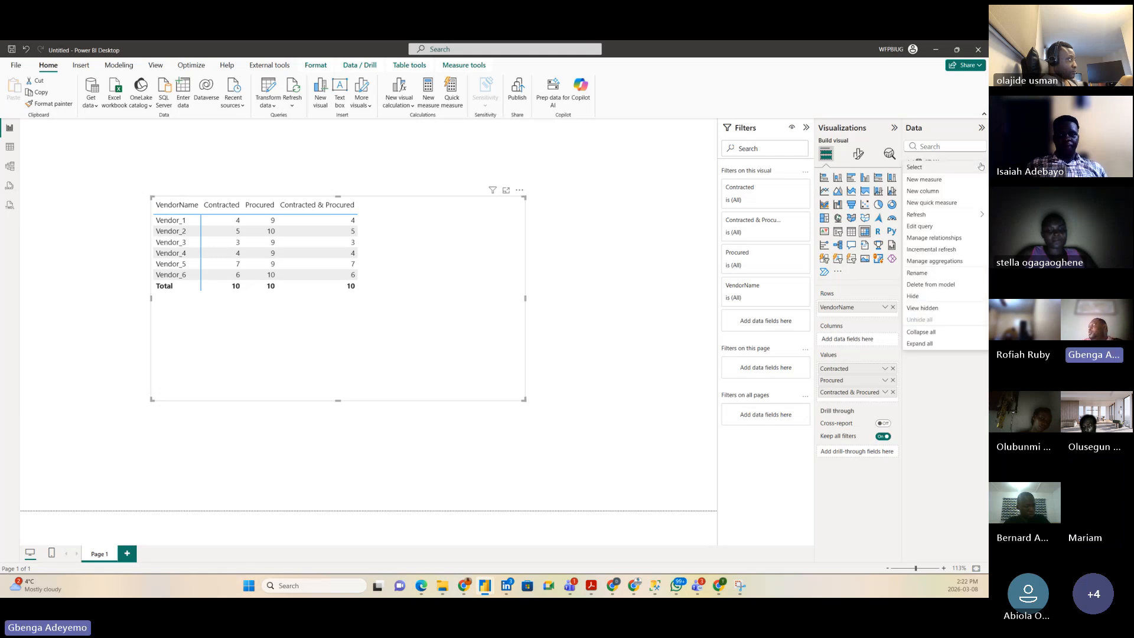
Step: Create the measure Contracted & not Procured = [Contracted] - [Contracted & Procured] in the #DAX table
{"action": "left_click", "coordinate": [651, 215]}
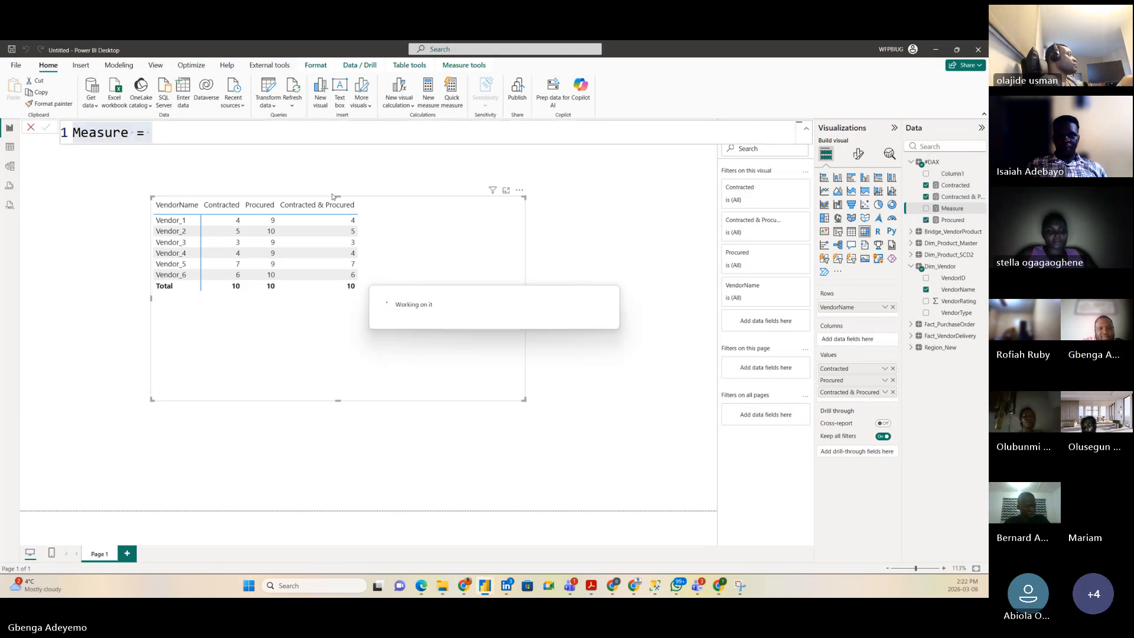
{"action": "type", "text": "acted a"}
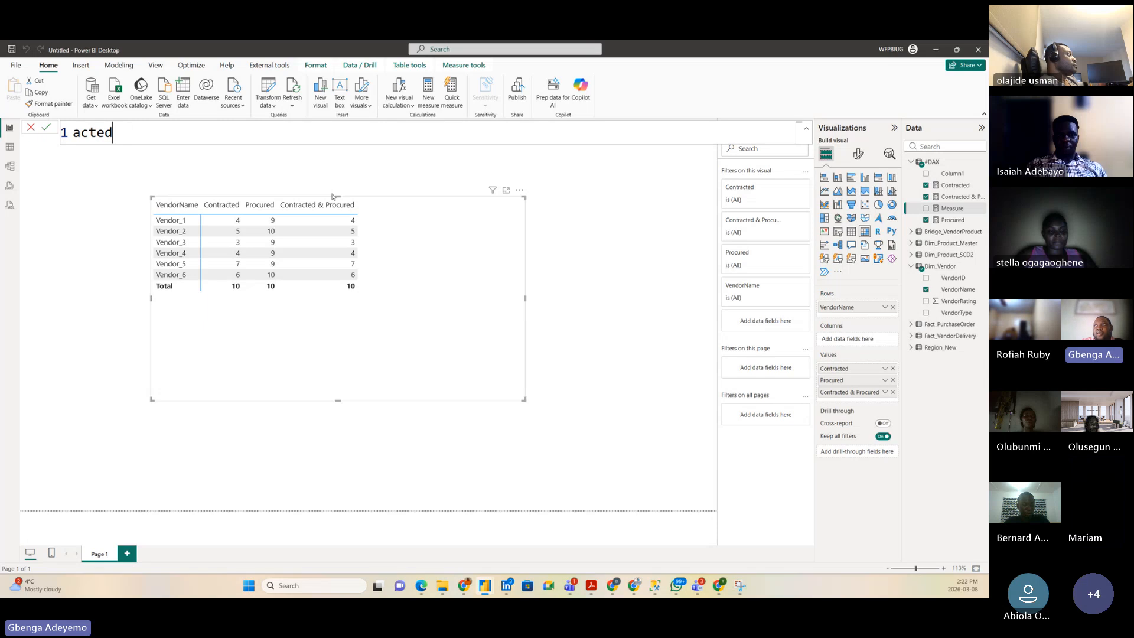
{"action": "key", "text": "BackSpace"}
{"action": "key", "text": "BackSpace"}
{"action": "key", "text": "BackSpace"}
{"action": "key", "text": "BackSpace"}
{"action": "key", "text": "BackSpace"}
{"action": "type", "text": "Contra"}
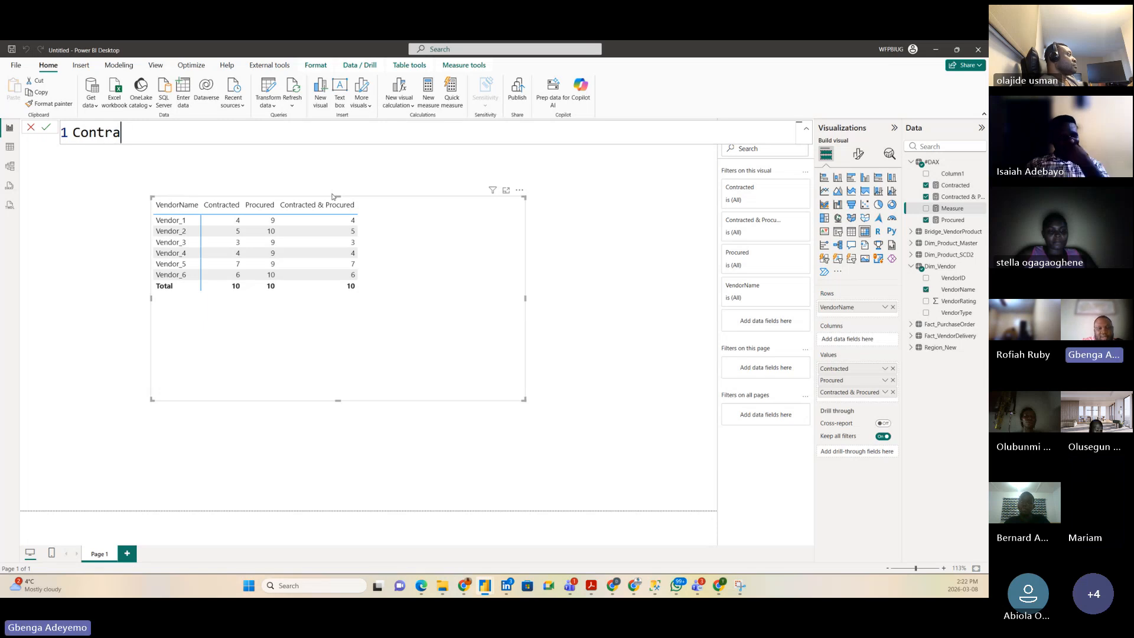
{"action": "type", "text": "cted &"}
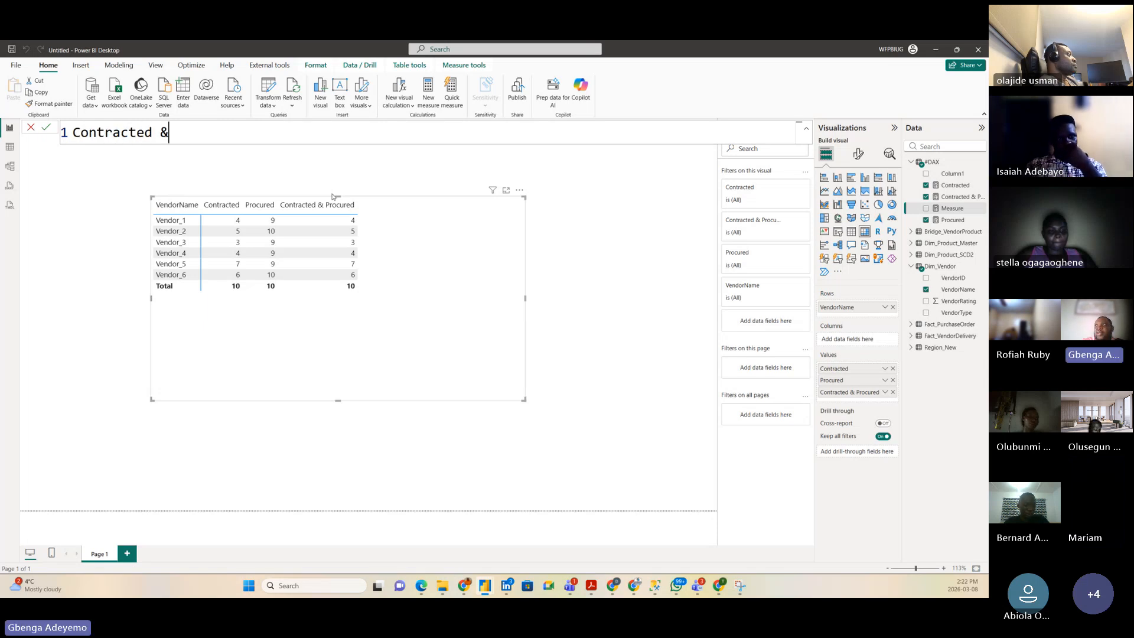
{"action": "type", "text": " not Pr"}
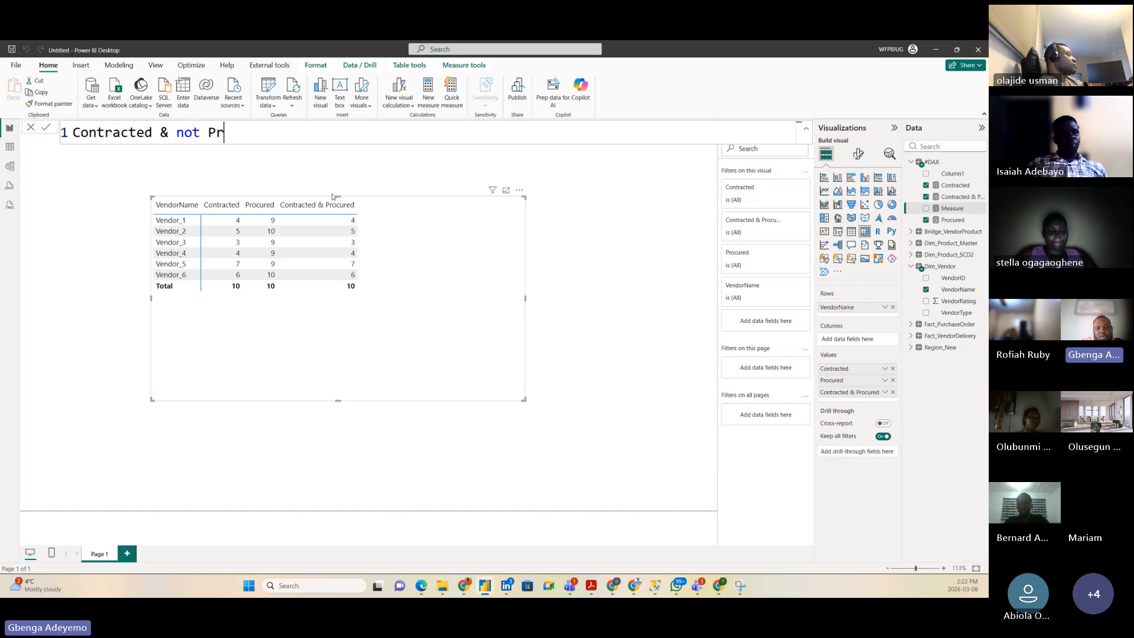
{"action": "type", "text": "ocured = "}
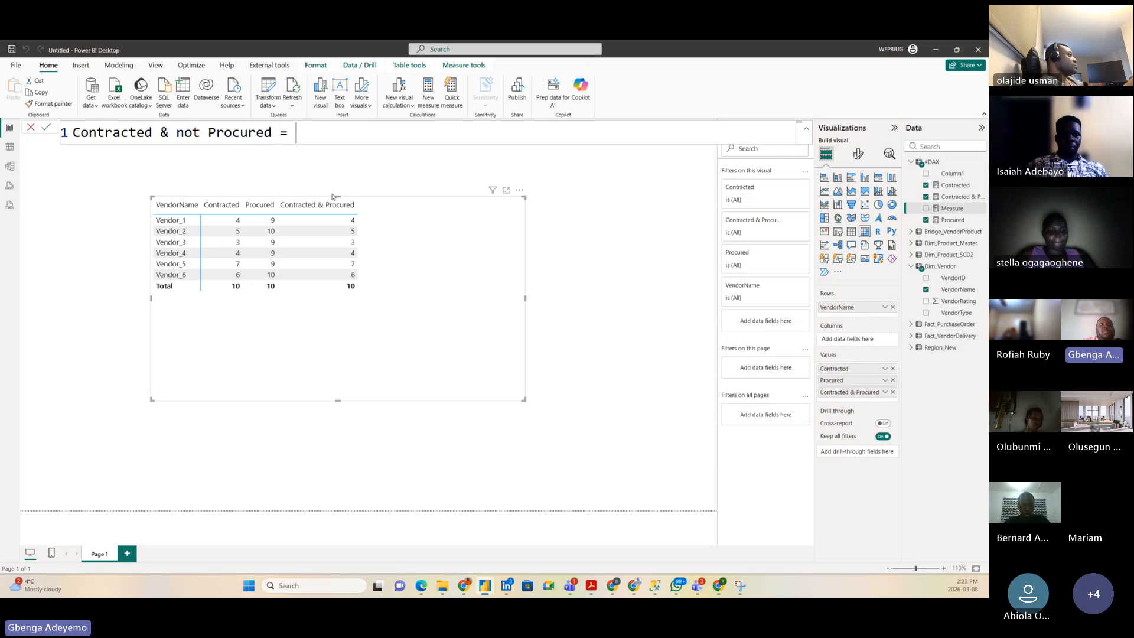
{"action": "type", "text": "contract"}
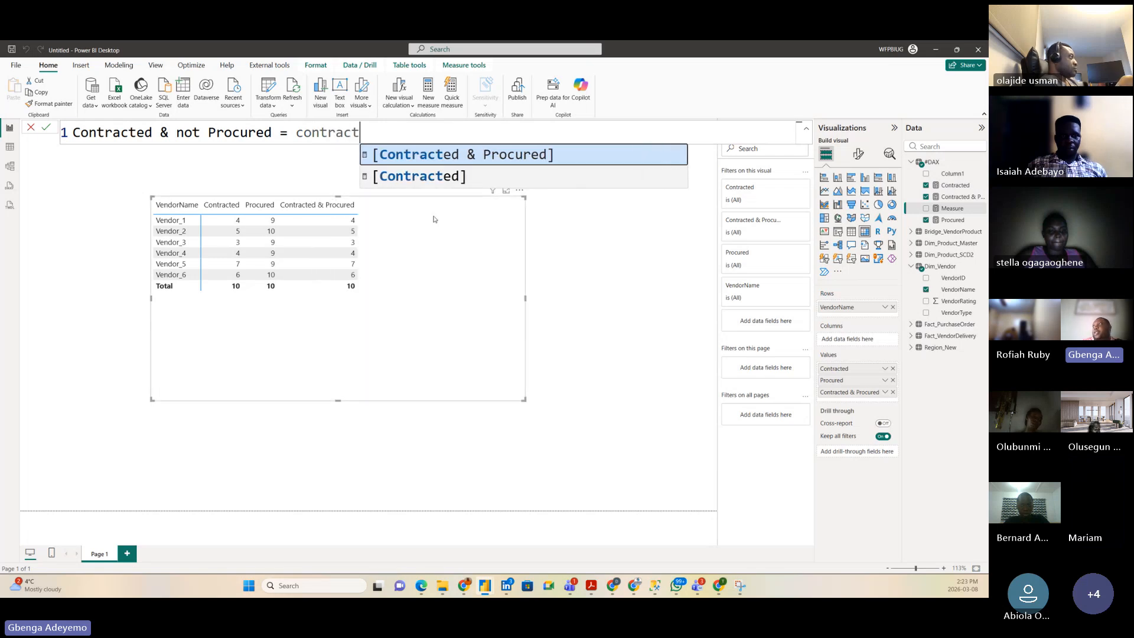
{"action": "left_click", "coordinate": [430, 185]}
{"action": "type", "text": "-"}
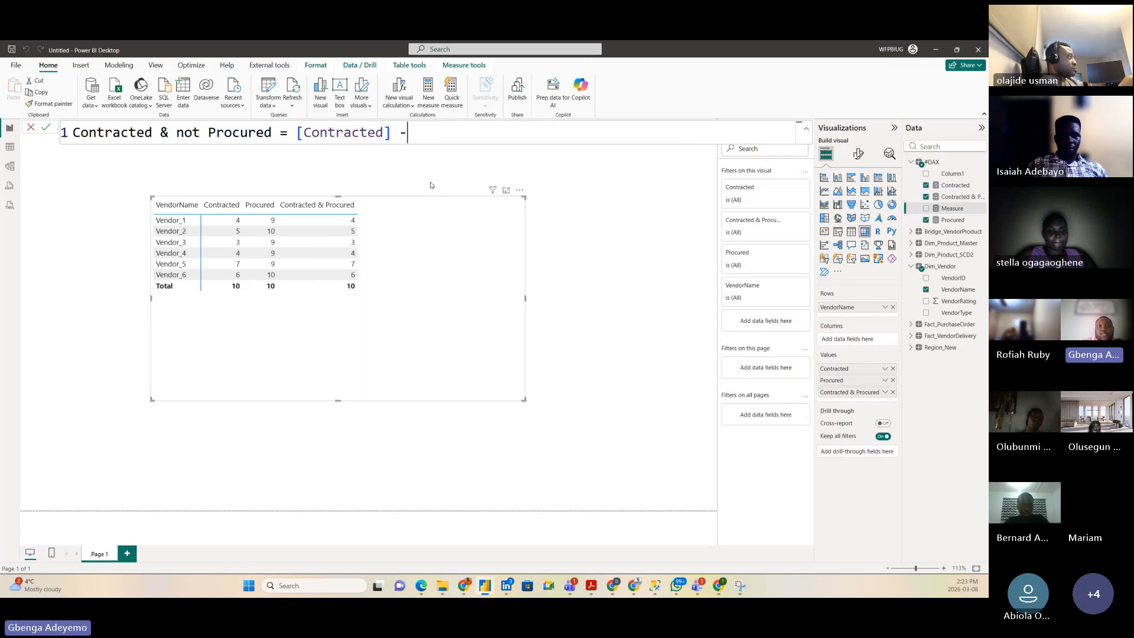
{"action": "type", "text": " contr"}
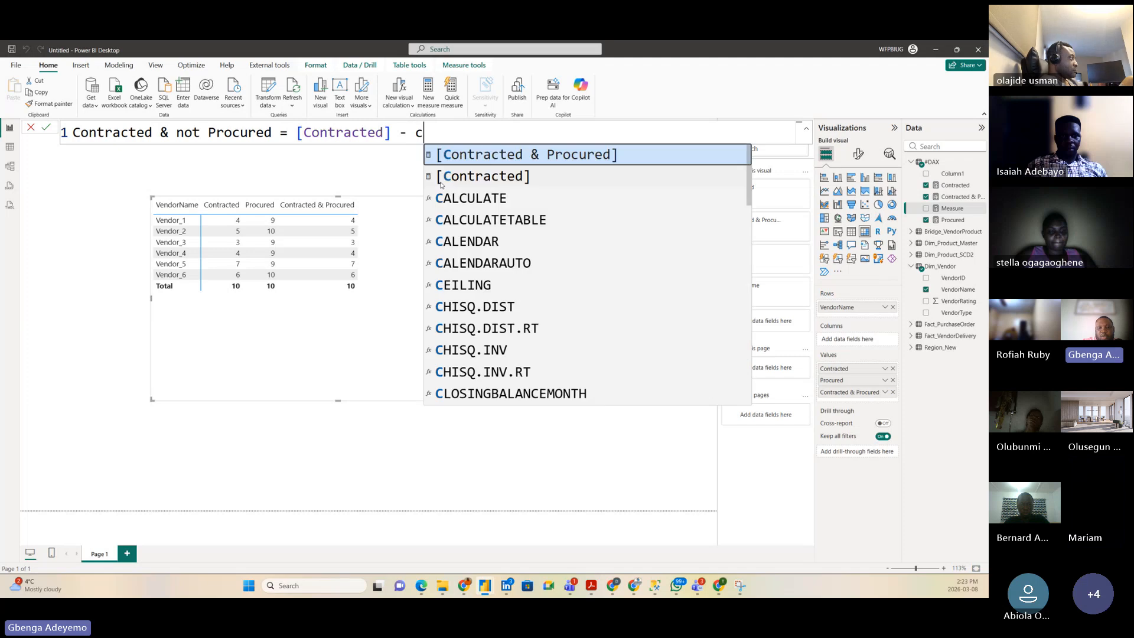
{"action": "left_click", "coordinate": [555, 149]}
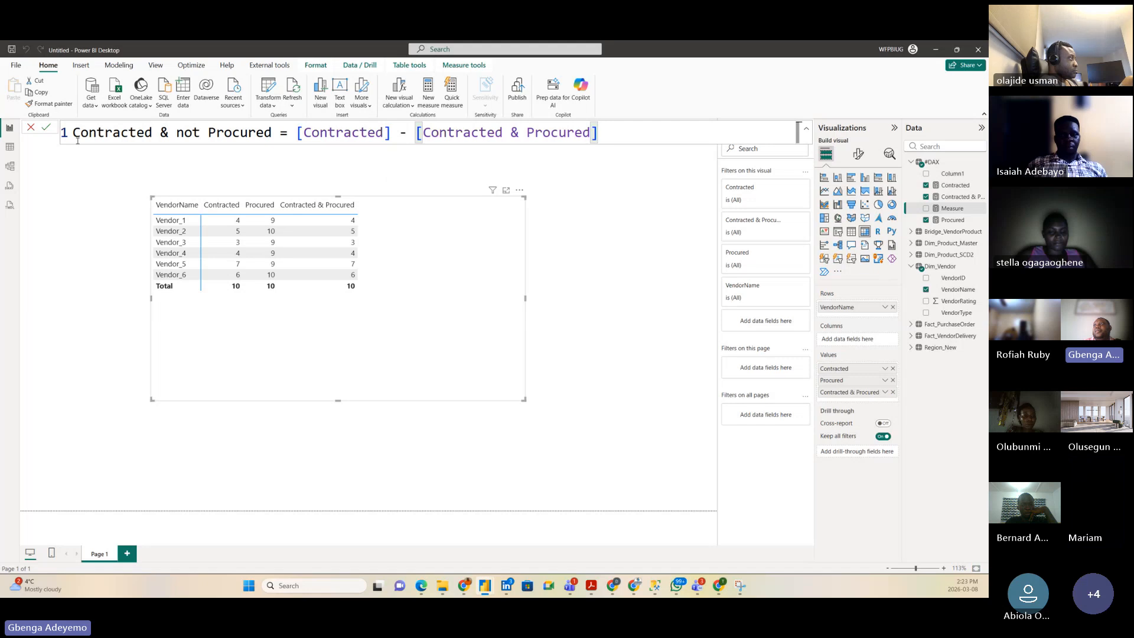
{"action": "left_click", "coordinate": [46, 127]}
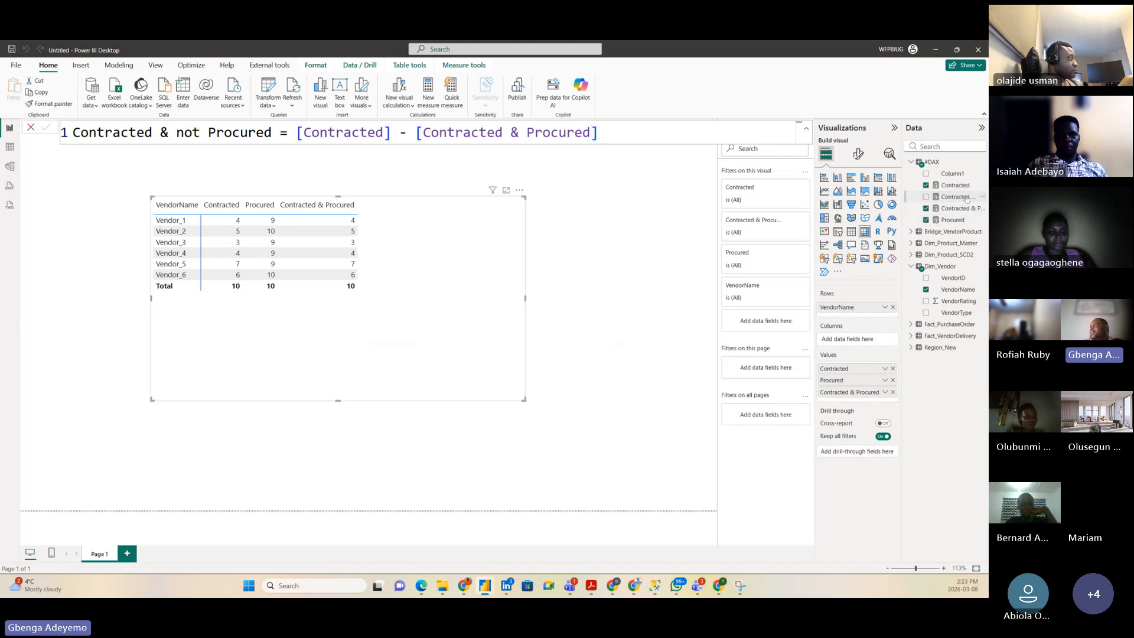
Step: Drag the Contracted & not Procured measure from the Data pane into the vendor table visual
{"action": "left_click_drag", "start_coordinate": [955, 197], "coordinate": [415, 234]}
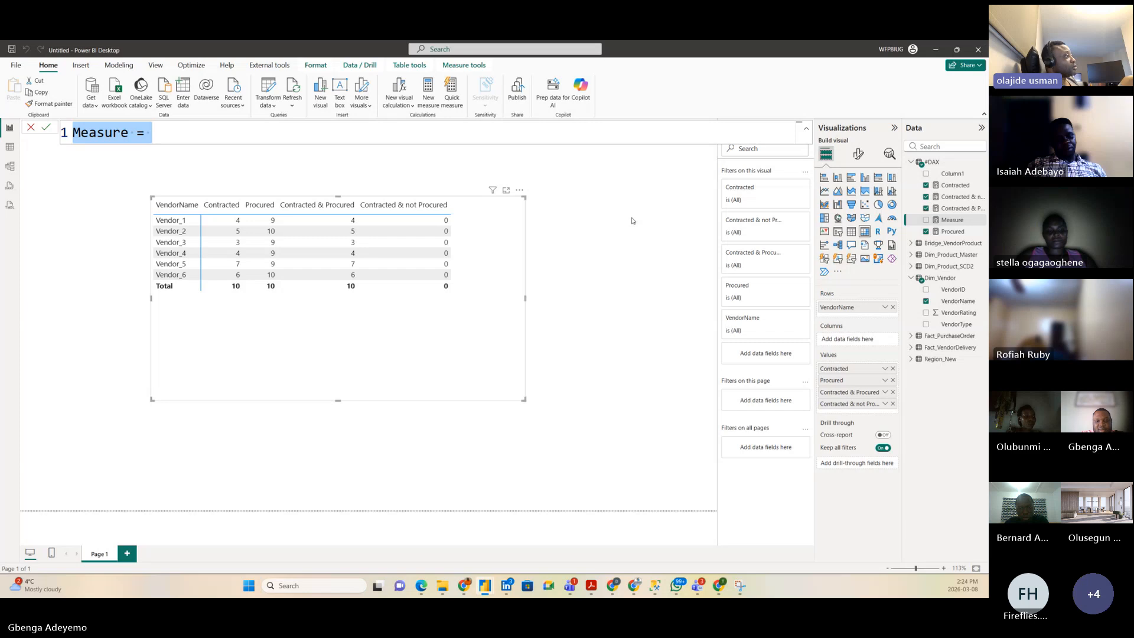
Step: Write the two-line measure Not Contracted & Procured = [Procured] - [Contracted & Procured] and commit it
{"action": "type", "text": "Not"}
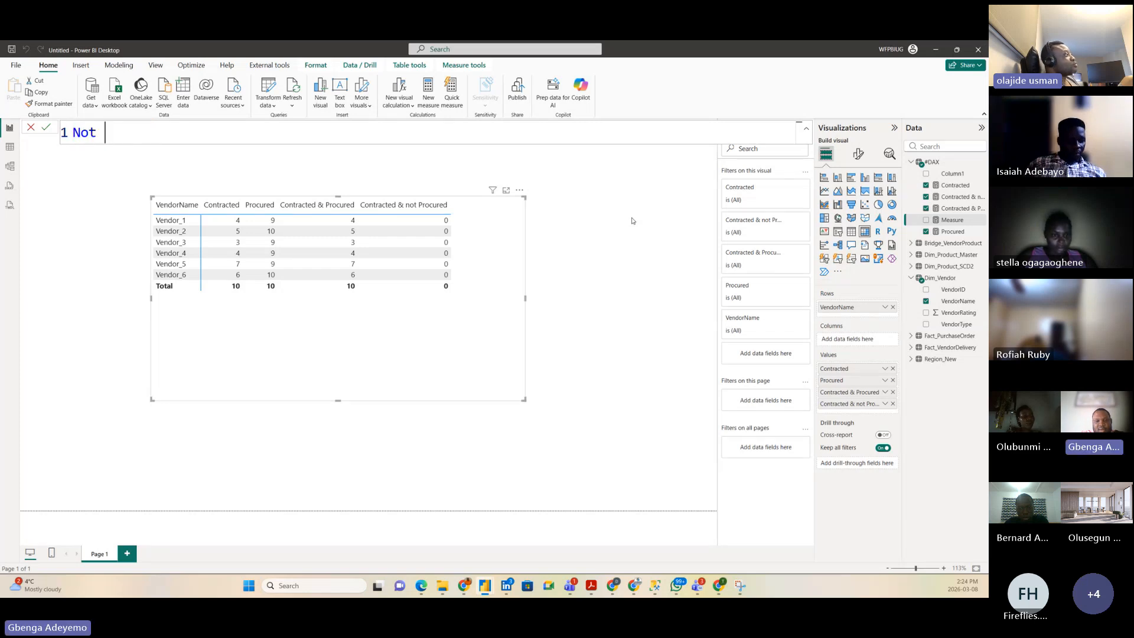
{"action": "type", "text": " Contrac"}
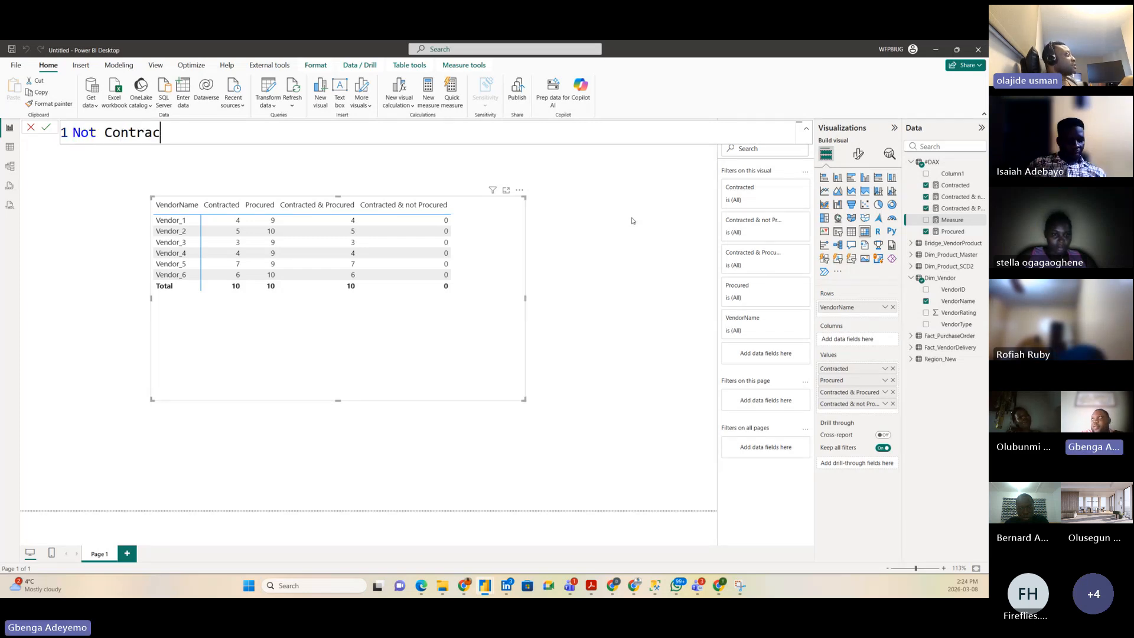
{"action": "type", "text": "ted &"}
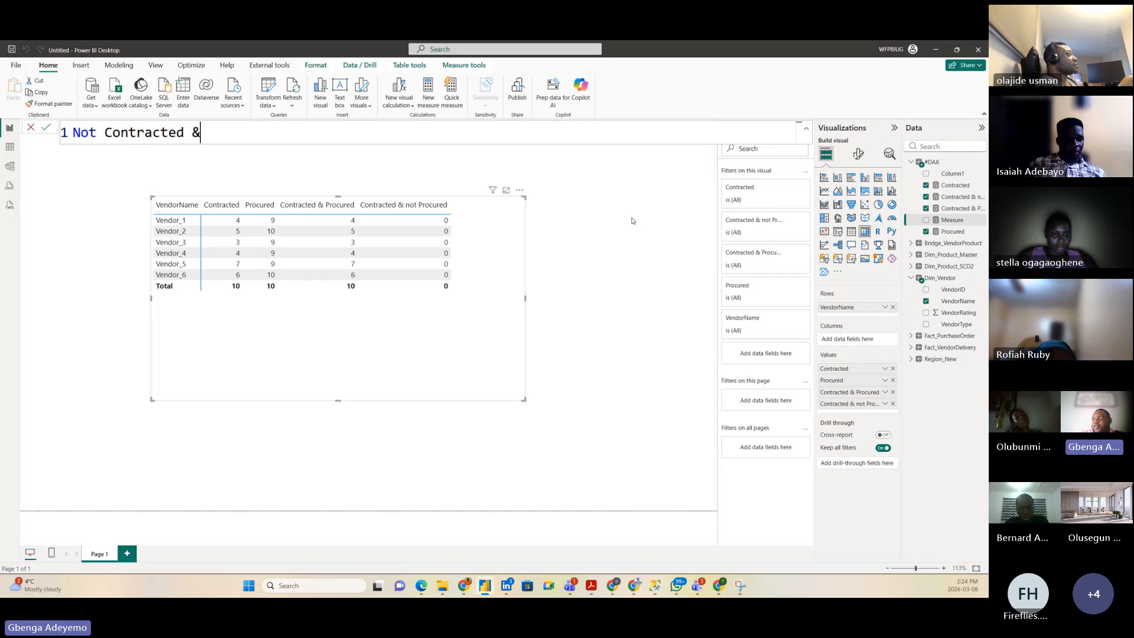
{"action": "type", "text": " Proc"}
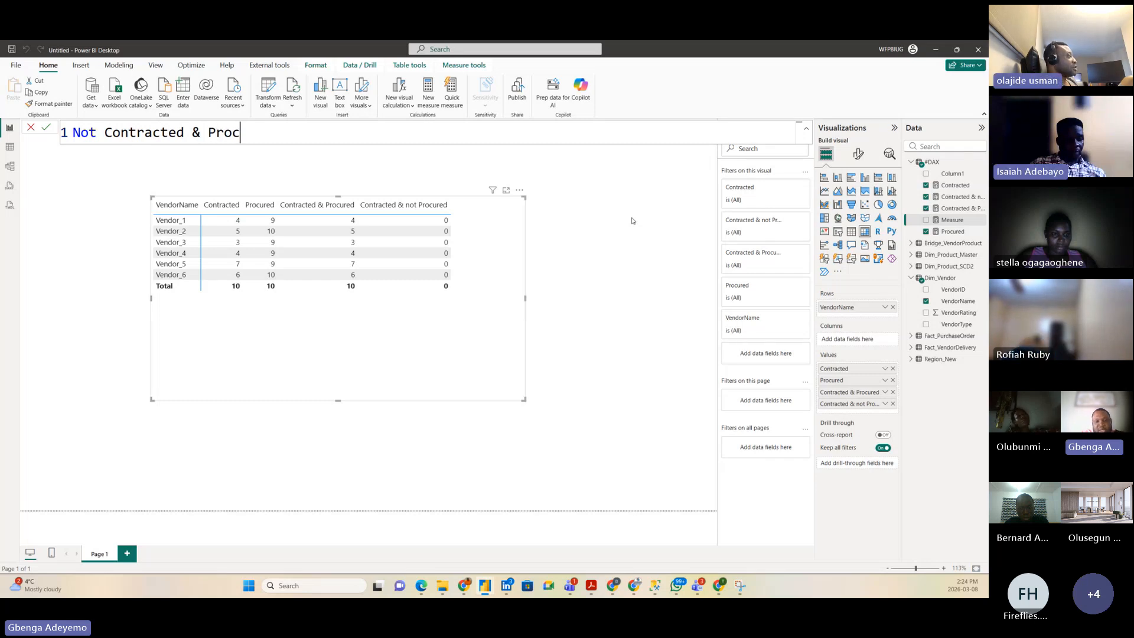
{"action": "type", "text": "ured ="}
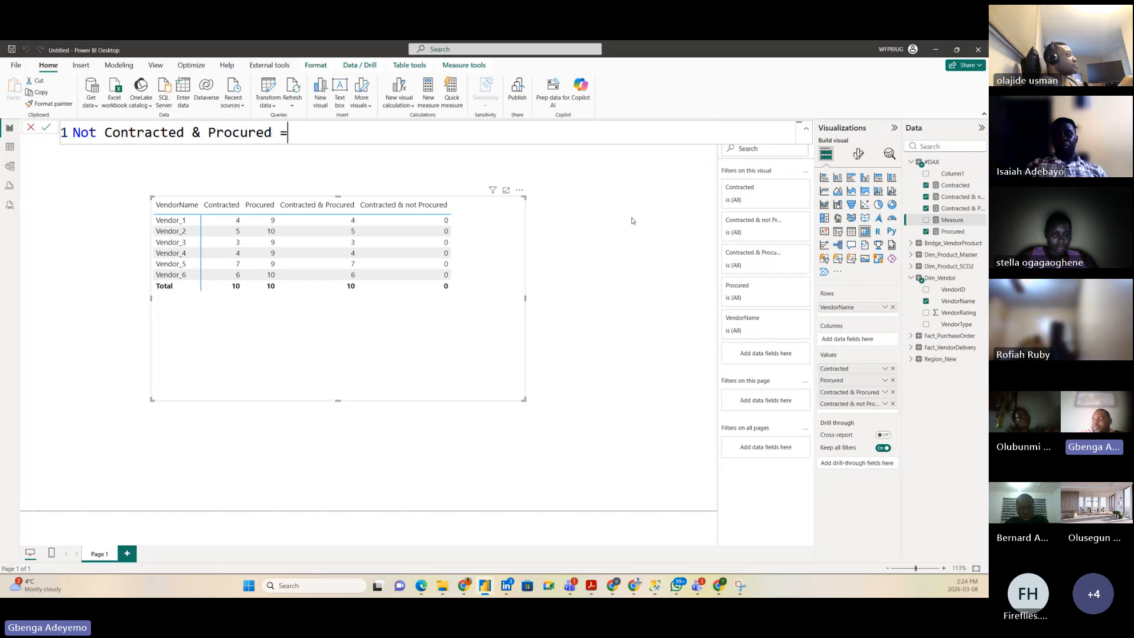
{"action": "key", "text": "shift+Return"}
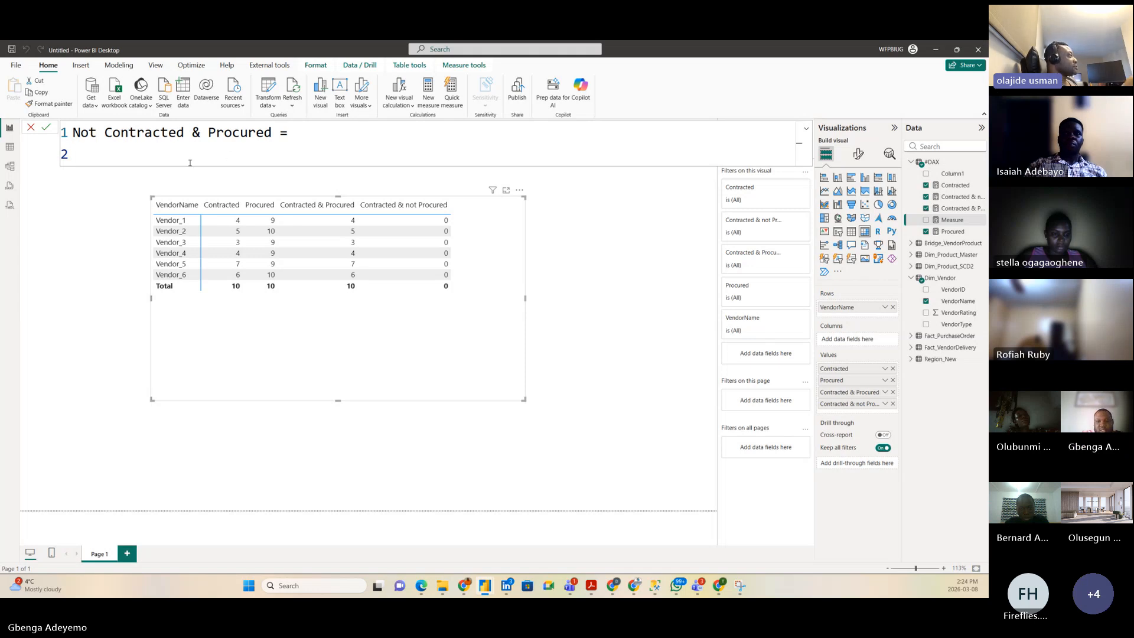
{"action": "type", "text": "proc"}
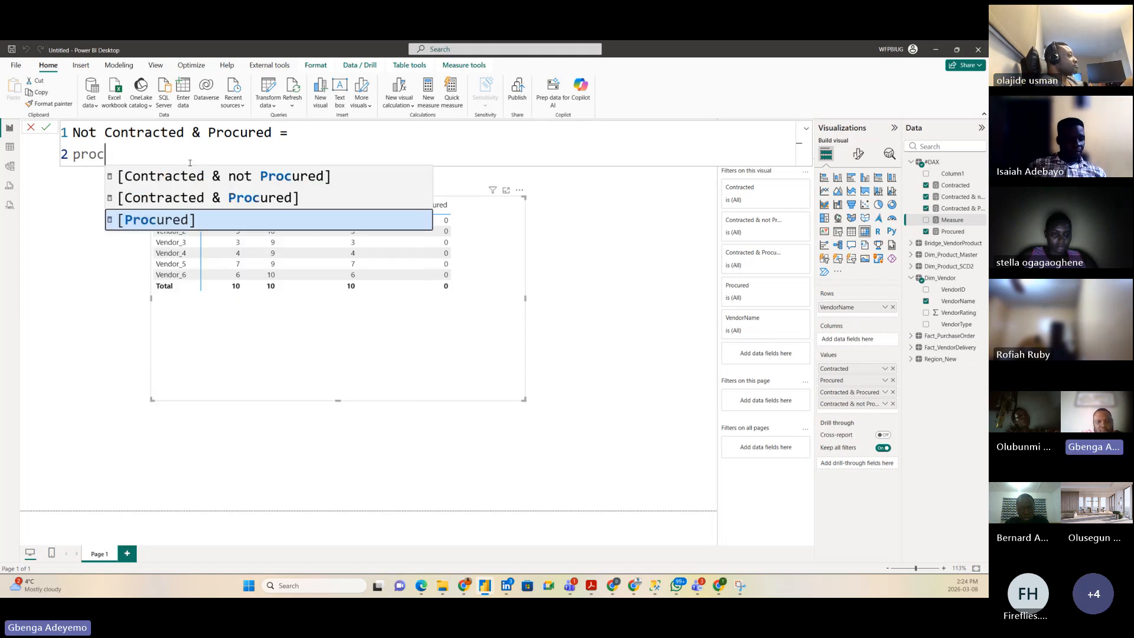
{"action": "type", "text": "ure"}
{"action": "left_click", "coordinate": [194, 221]}
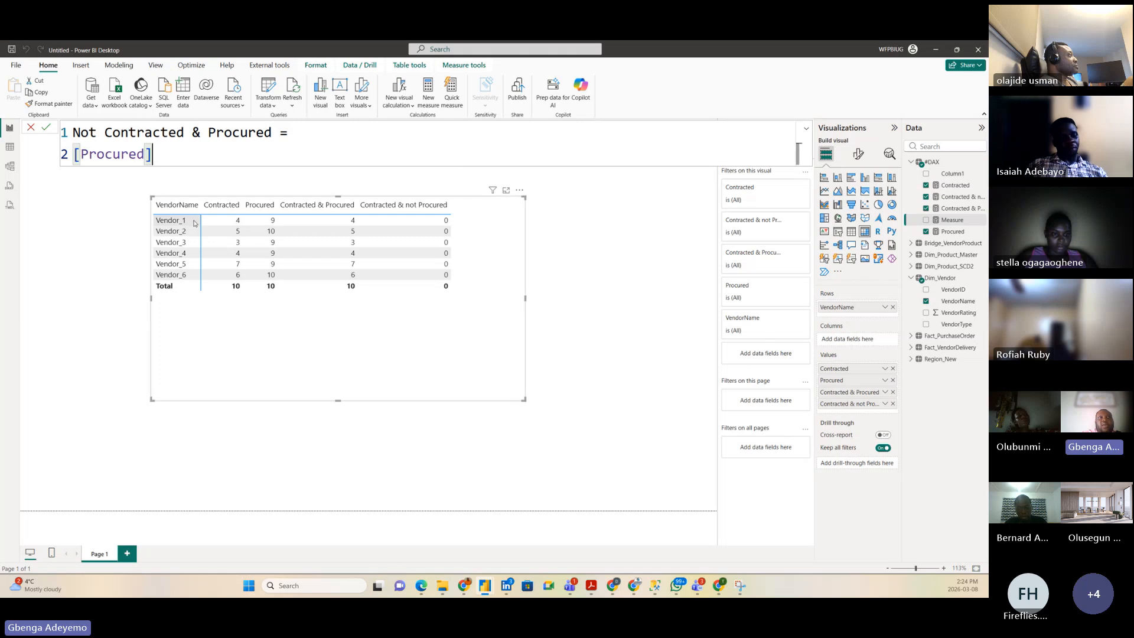
{"action": "type", "text": "-"}
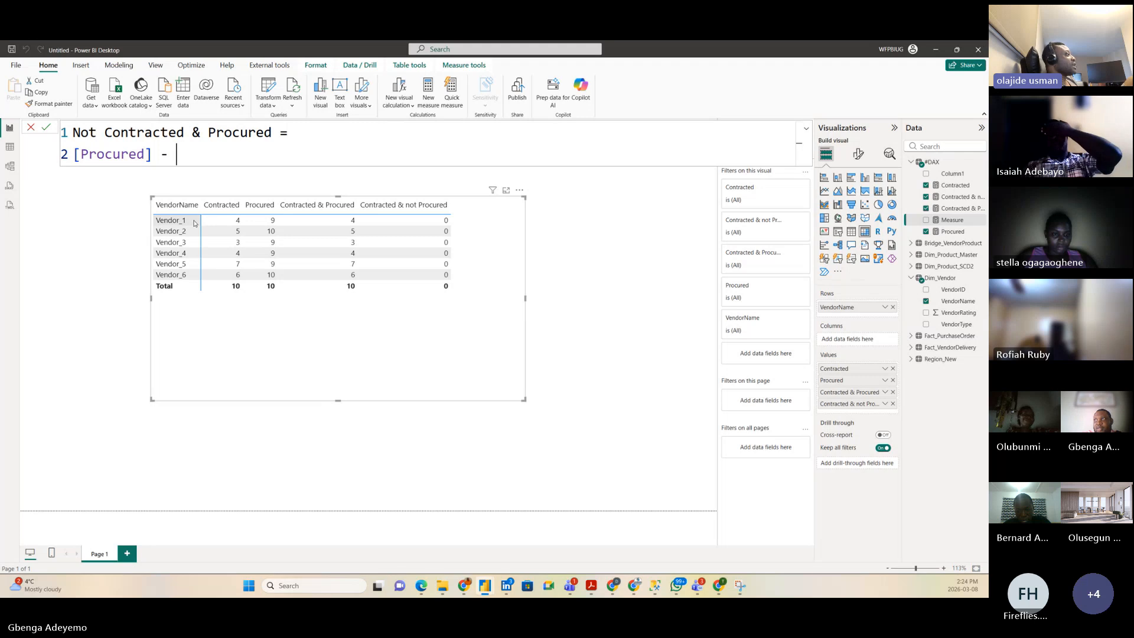
{"action": "type", "text": "contra"}
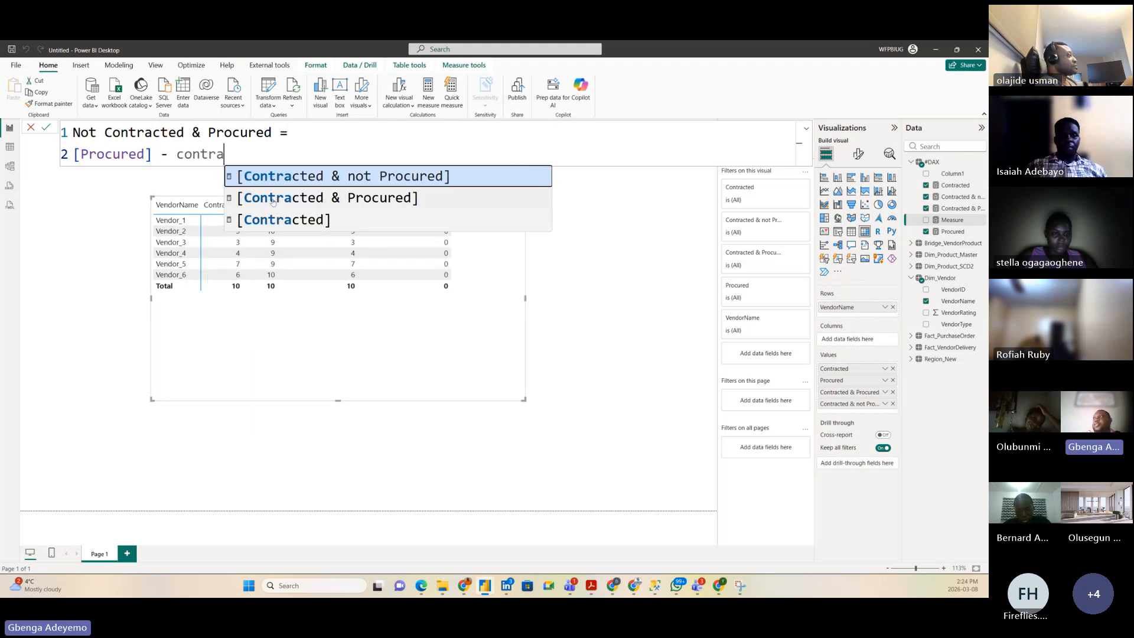
{"action": "left_click", "coordinate": [311, 205]}
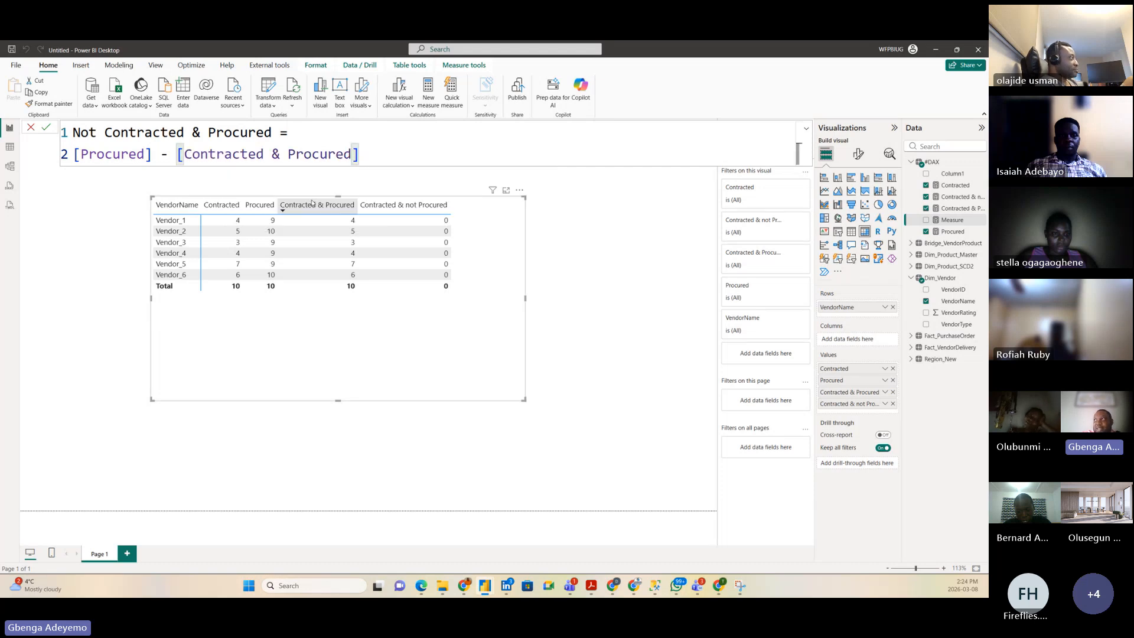
{"action": "key", "text": "Return"}
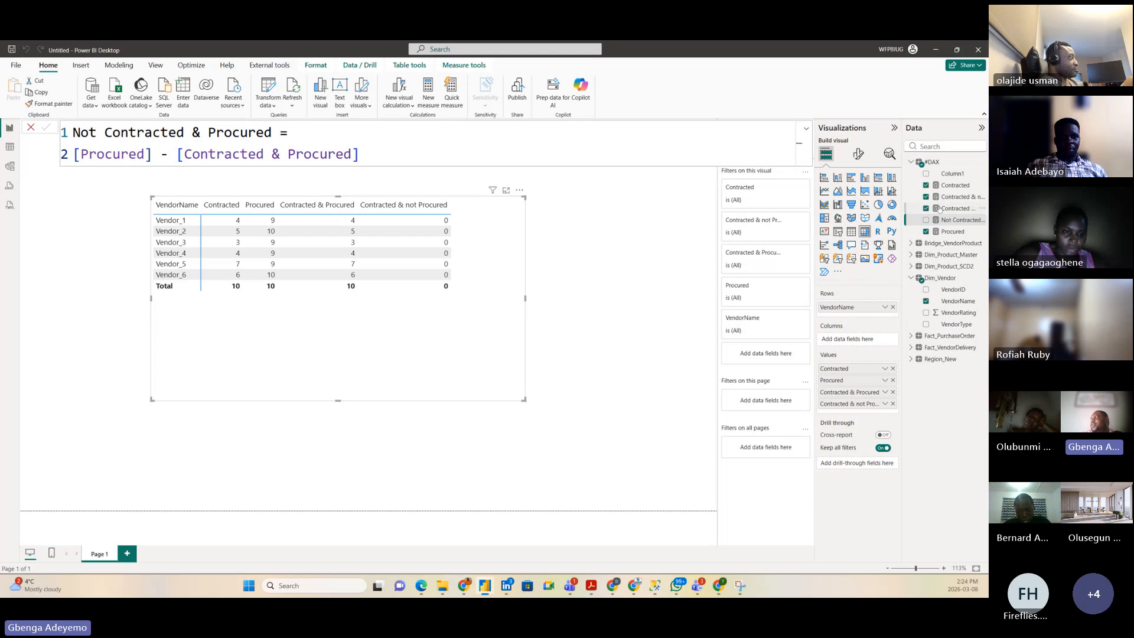
Step: Add Not Contracted & Procured (5, 5, 6, 5, 2, 4) to the table, then widen and reposition it
{"action": "left_click_drag", "start_coordinate": [957, 220], "coordinate": [499, 251]}
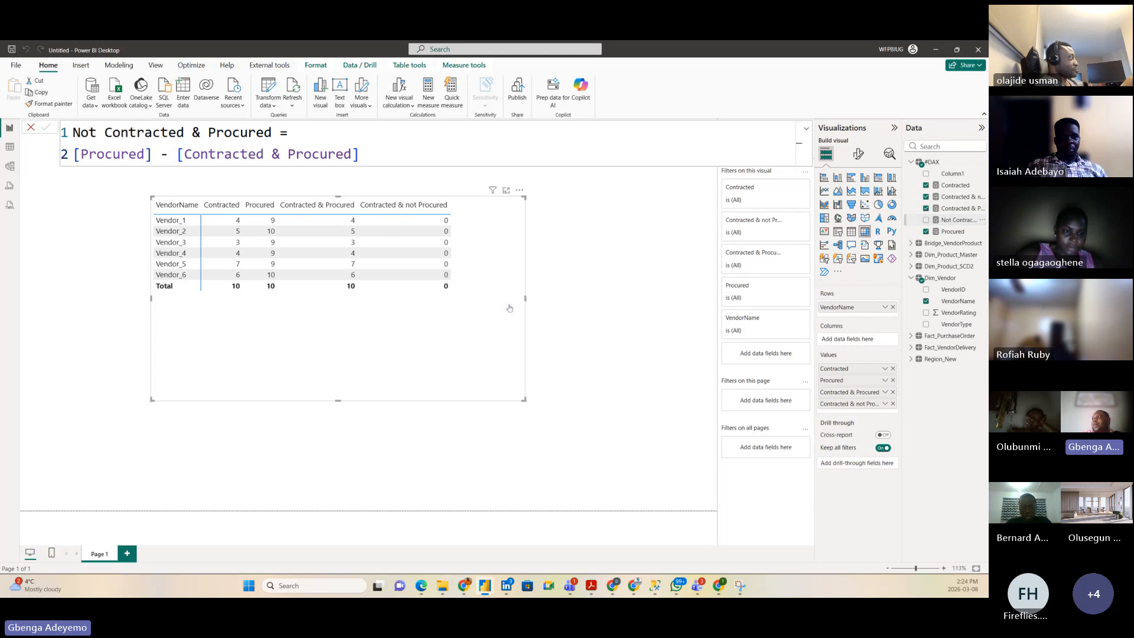
{"action": "left_click_drag", "start_coordinate": [524, 399], "coordinate": [598, 345]}
{"action": "left_click_drag", "start_coordinate": [505, 331], "coordinate": [506, 374]}
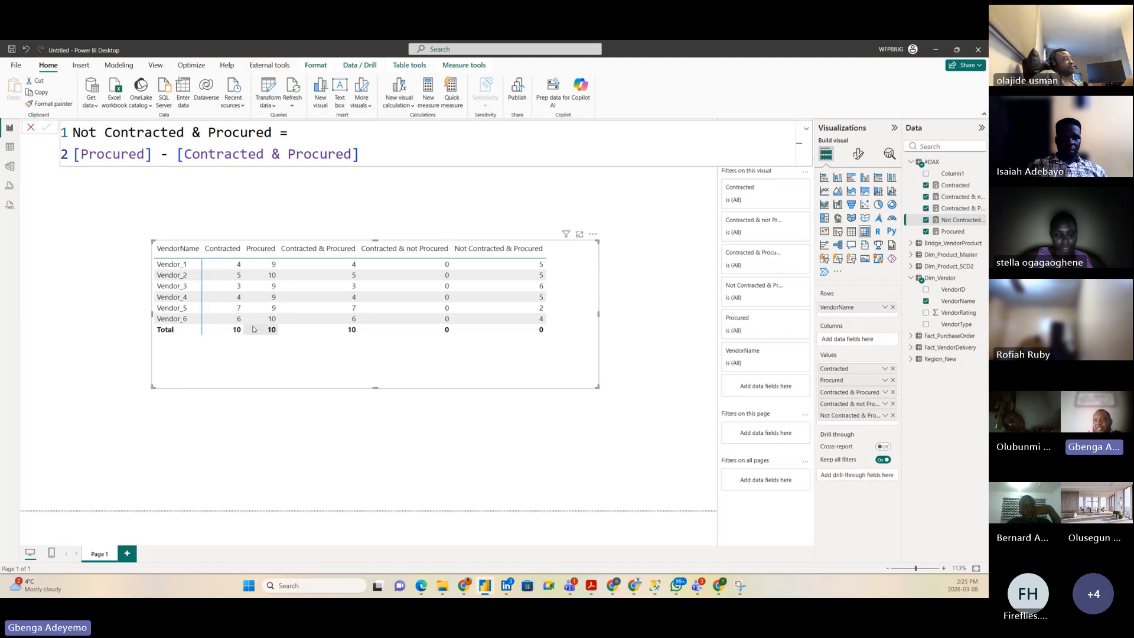
{"action": "mouse_move", "coordinate": [347, 373]}
{"action": "left_mouse_down"}
{"action": "mouse_move", "coordinate": [345, 401]}
{"action": "mouse_move", "coordinate": [352, 365]}
{"action": "left_mouse_up"}
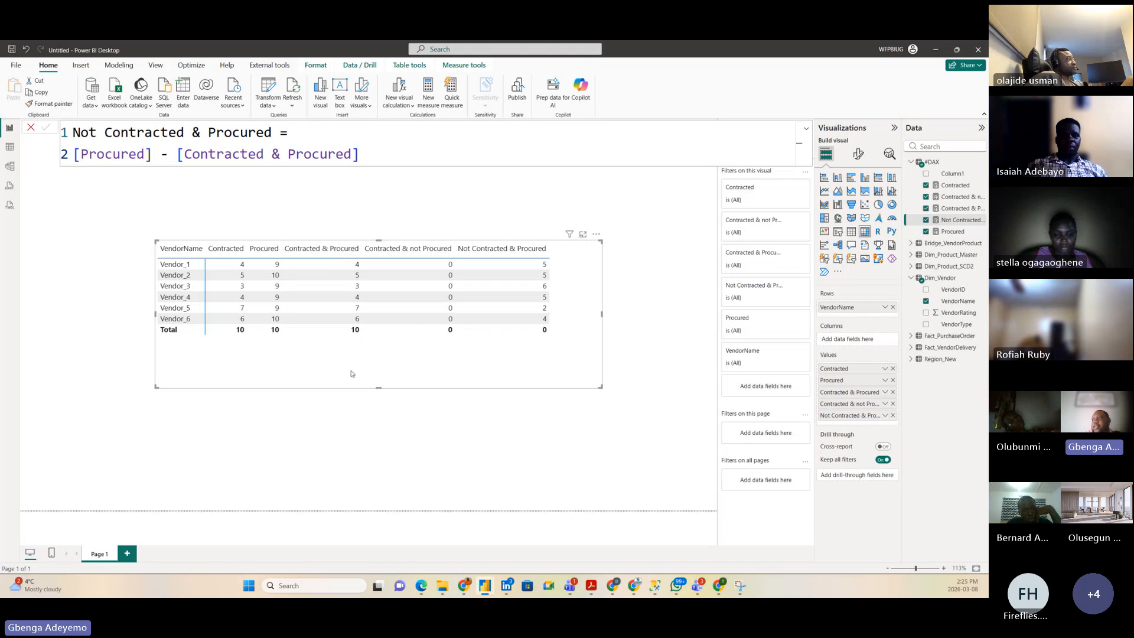
{"action": "left_click_drag", "start_coordinate": [338, 374], "coordinate": [321, 392]}
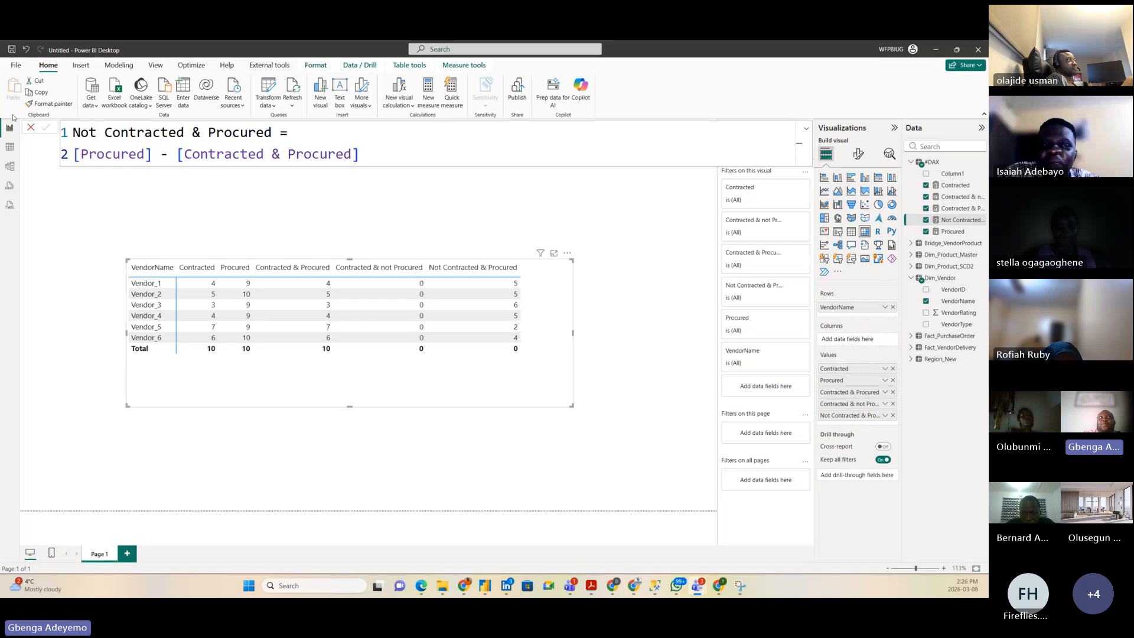
{"action": "left_click", "coordinate": [30, 129]}
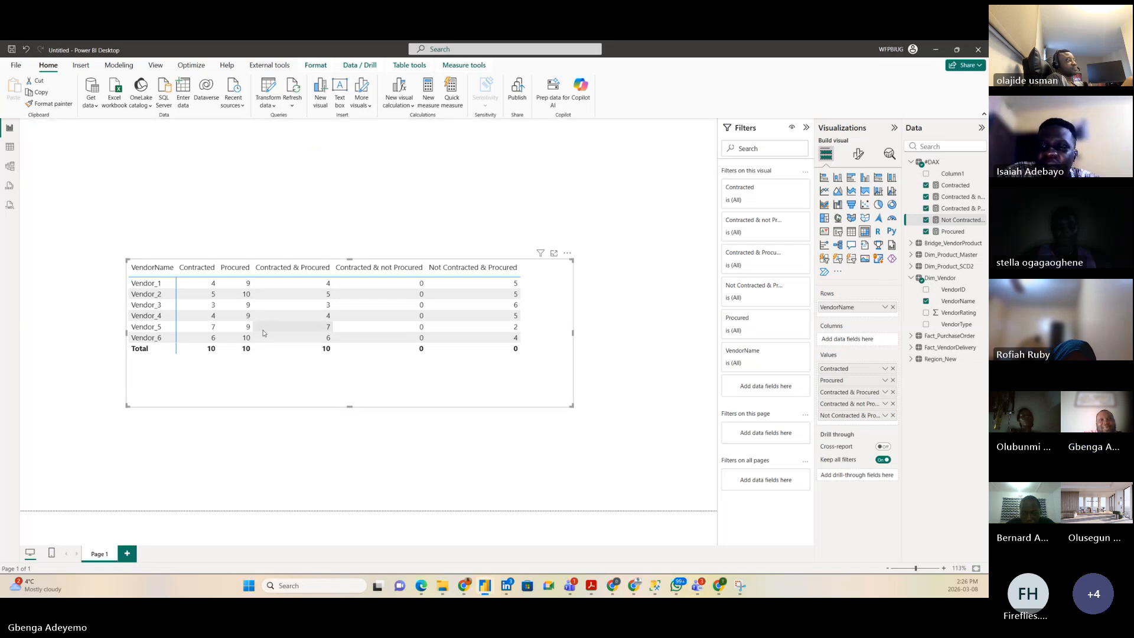
{"action": "left_click_drag", "start_coordinate": [334, 388], "coordinate": [324, 356]}
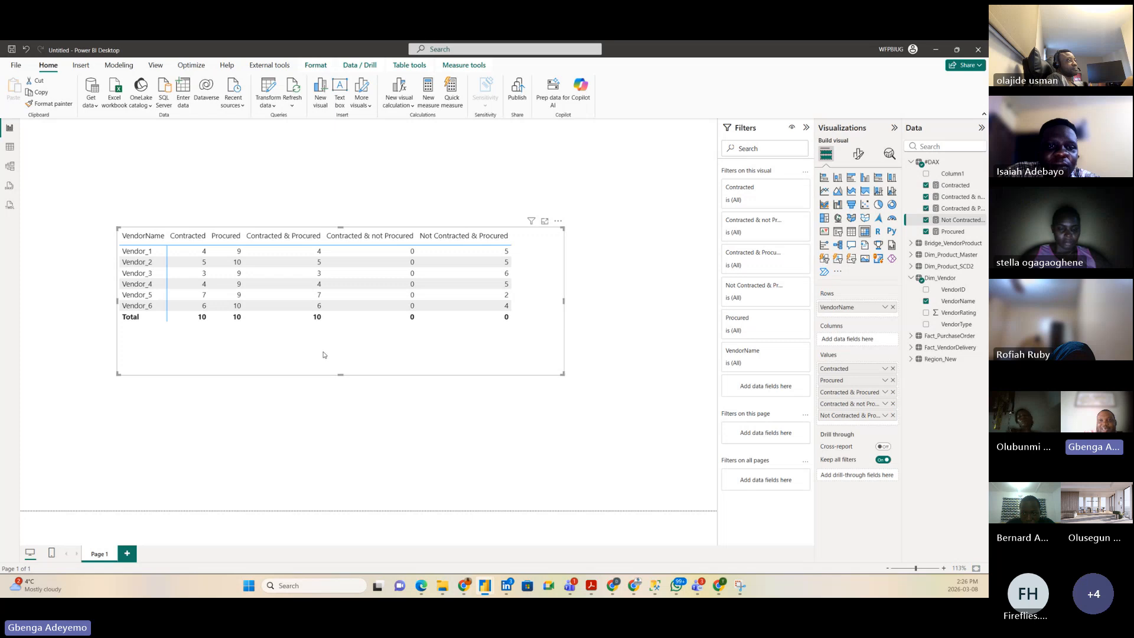